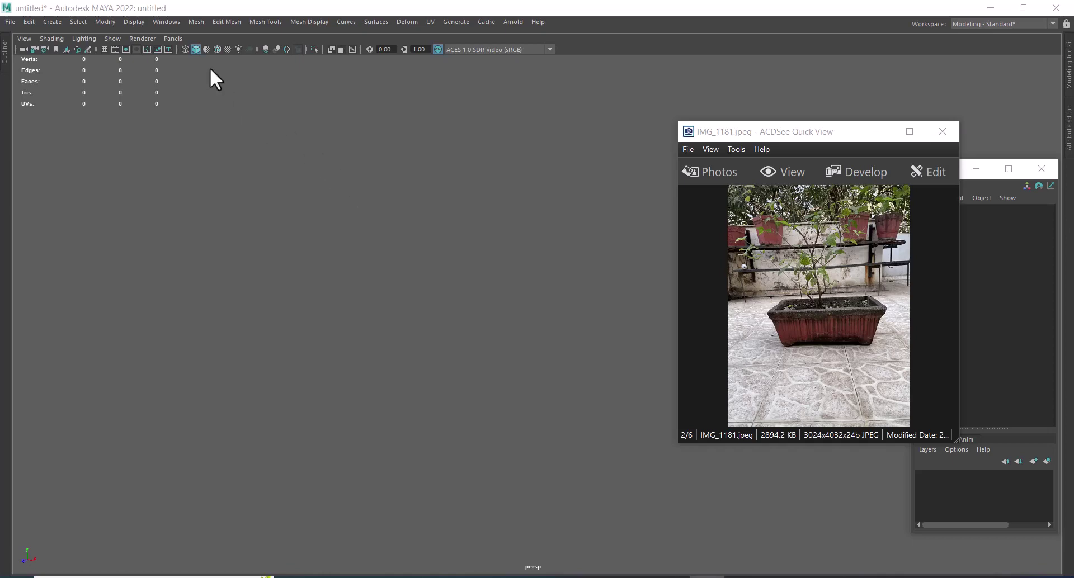
Enlarge the ACDSee window and zoom and pan onto the red planter in IMG_1181.jpeg
click(795, 336)
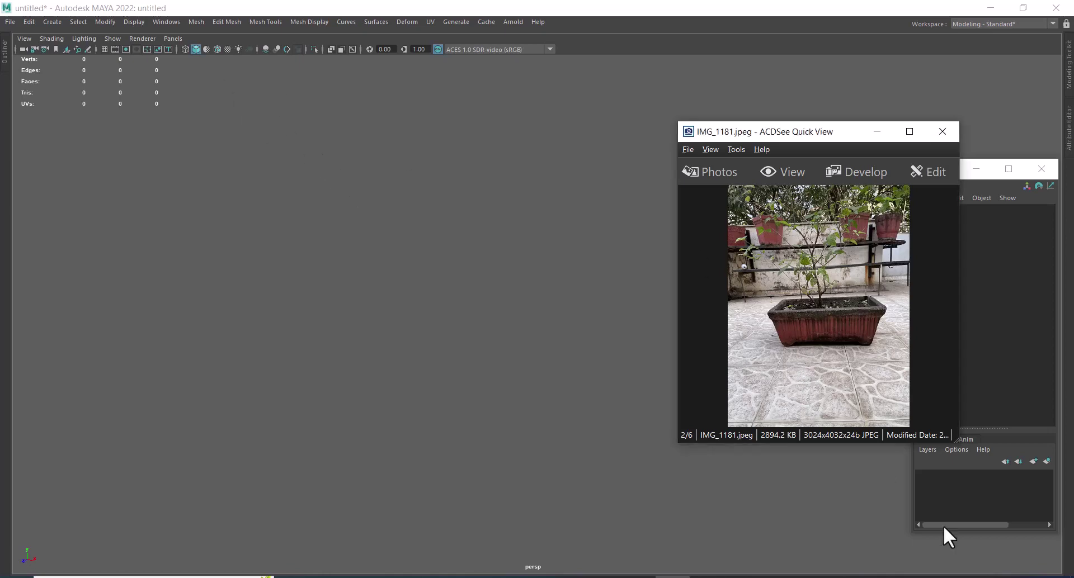
drag(958, 441, 1031, 484)
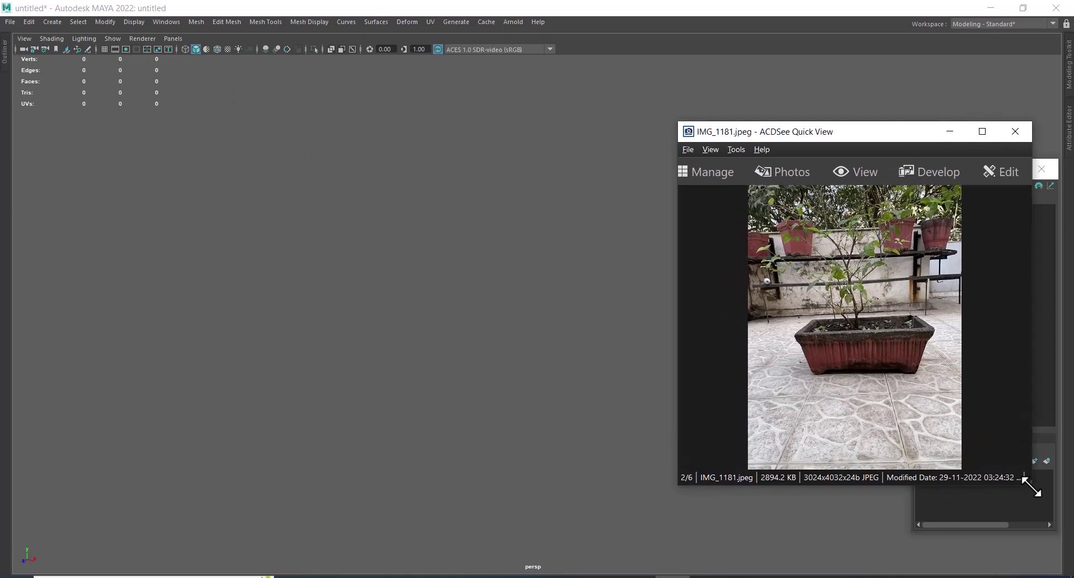
scroll(881, 340, up, 2)
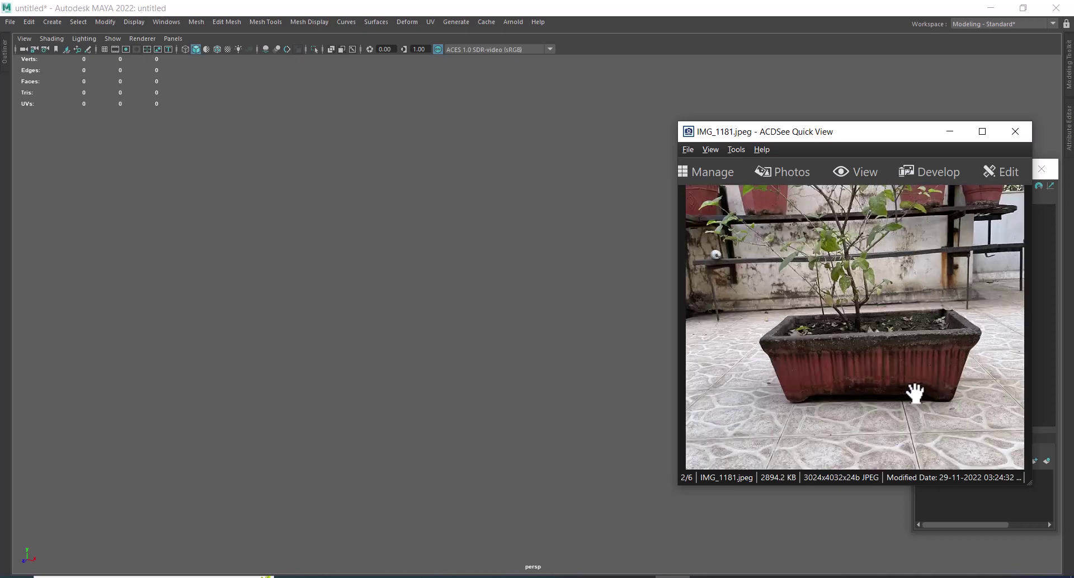
mouse_move(911, 391)
mouse_down()
mouse_move(910, 330)
mouse_move(910, 356)
mouse_up()
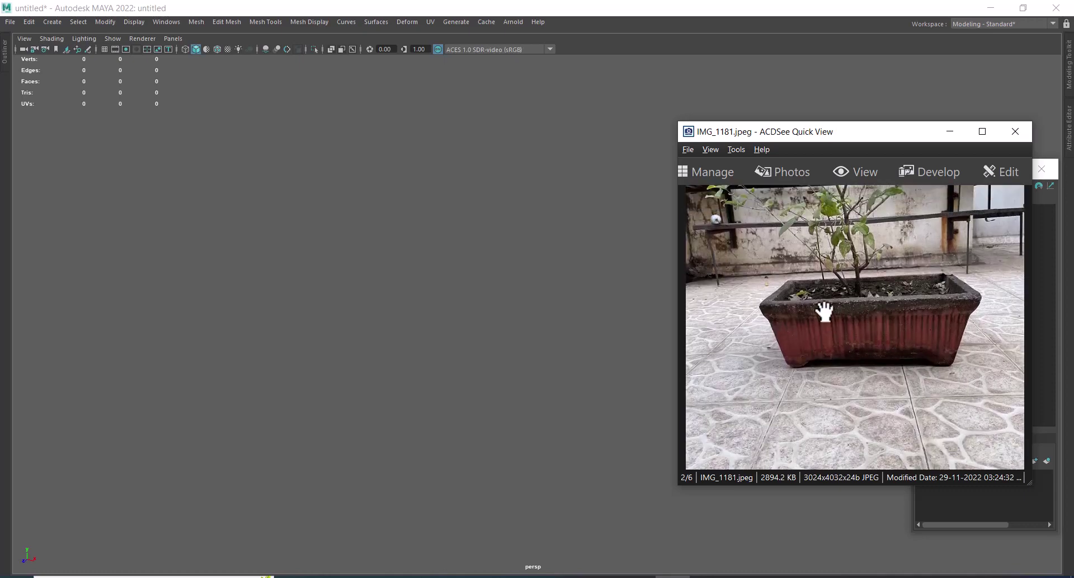
click(249, 228)
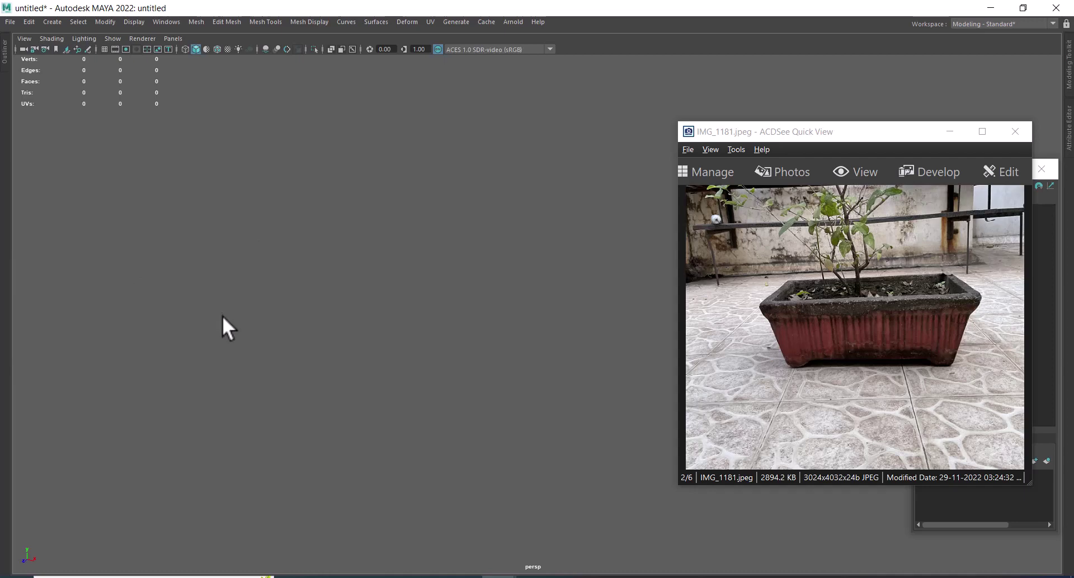
Switch to four views with the top view upper-left and its grid turned on
key(space)
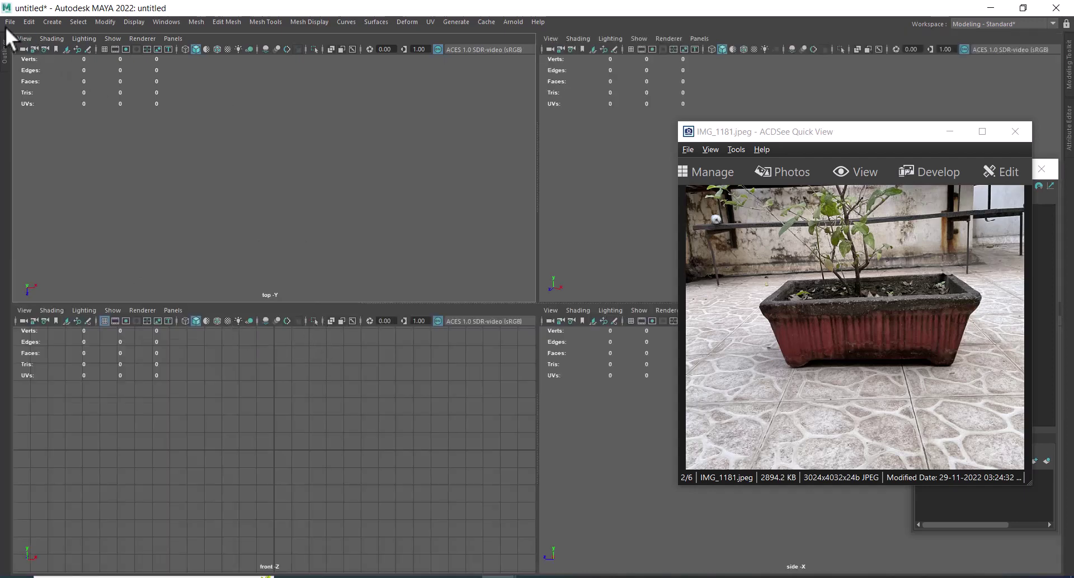
key(space)
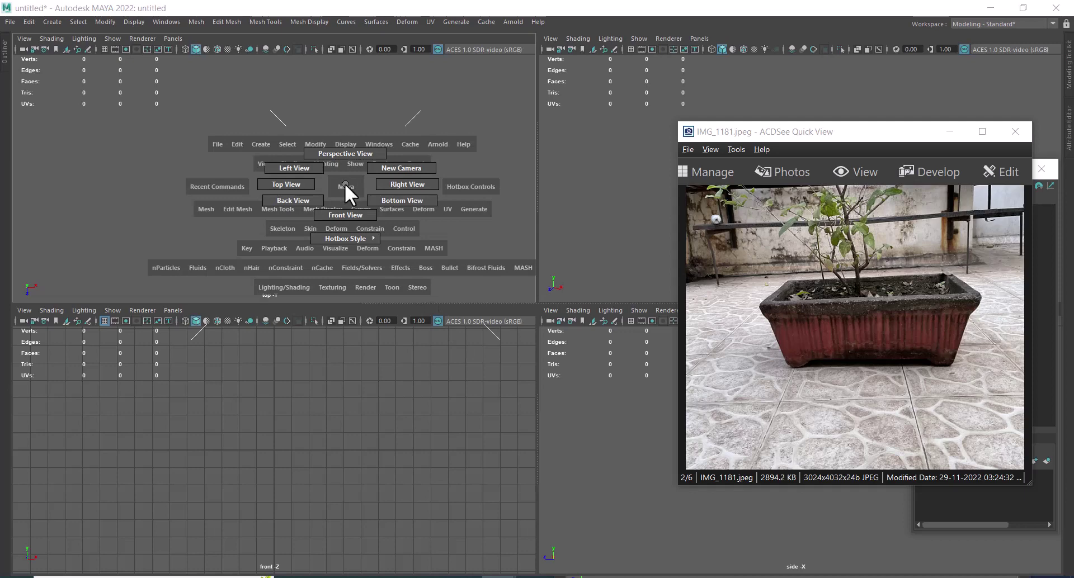
drag(344, 183, 286, 184)
click(105, 49)
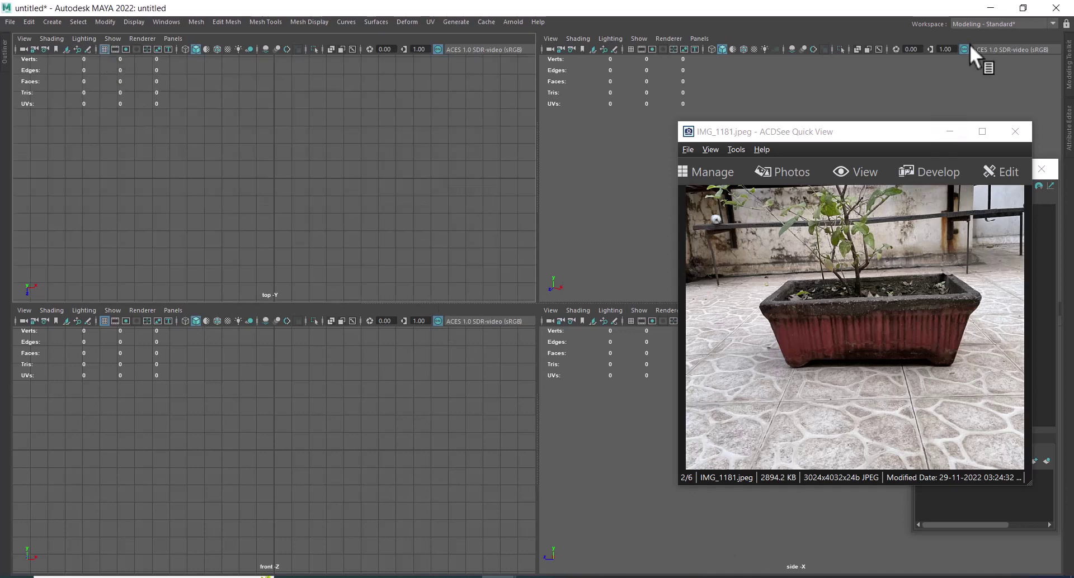
Move the photo window aside, close the floating channel panel, and return to a single perspective view
drag(874, 134, 410, 118)
click(1041, 169)
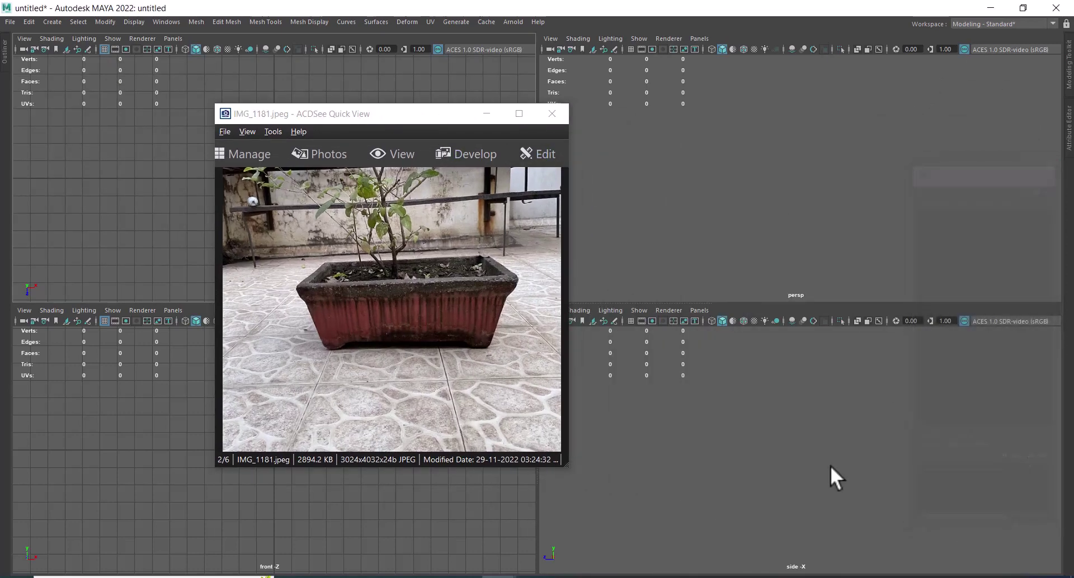
drag(408, 116, 303, 67)
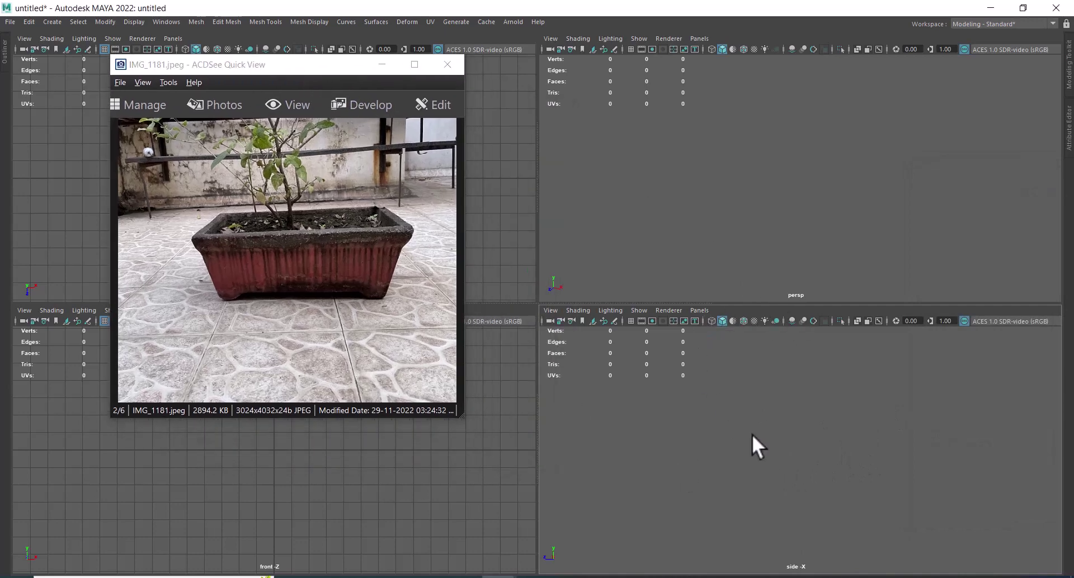
key(space)
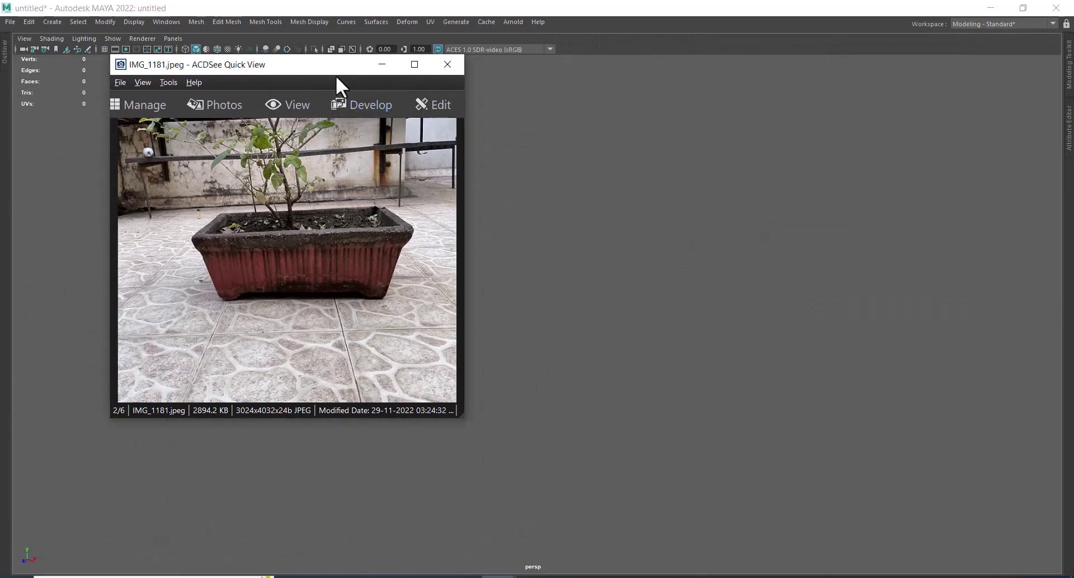
drag(336, 77, 743, 112)
click(23, 38)
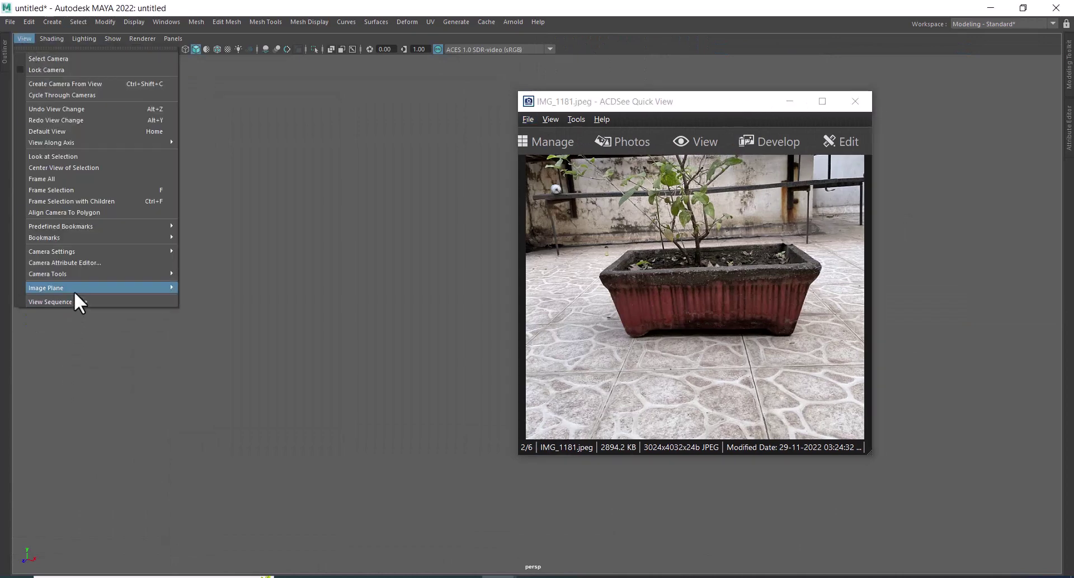
Start an Import Image plane and navigate the file picker to the pot folder's pasted path
mouse_move(45, 288)
click(207, 295)
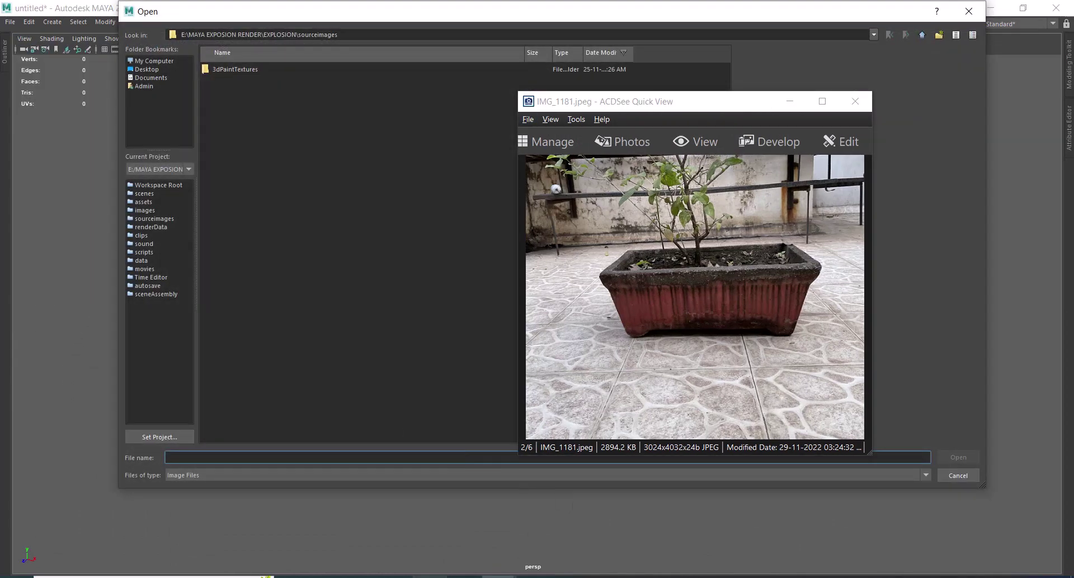
click(321, 537)
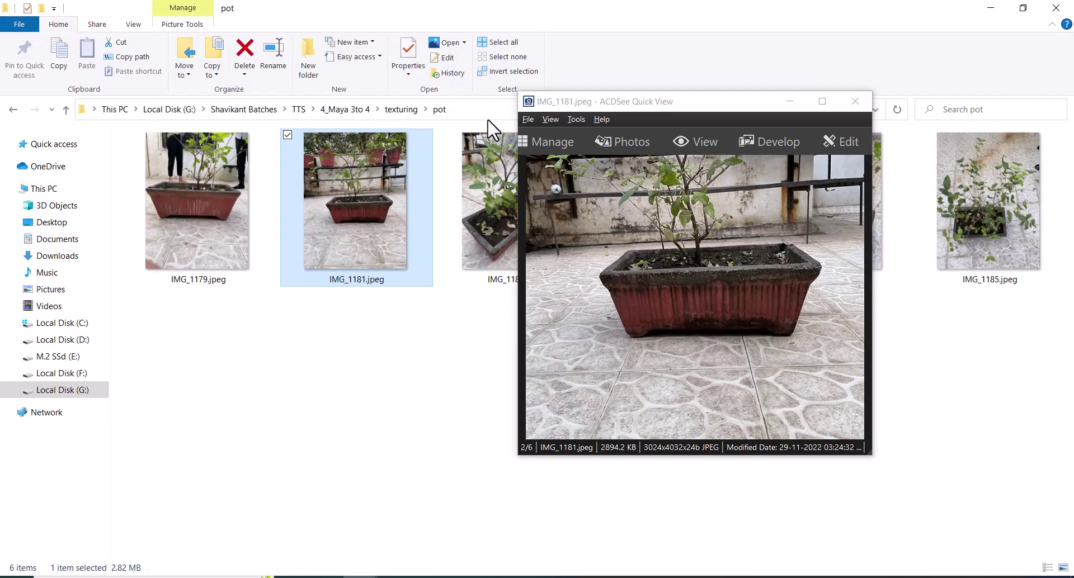
click(470, 109)
click(990, 7)
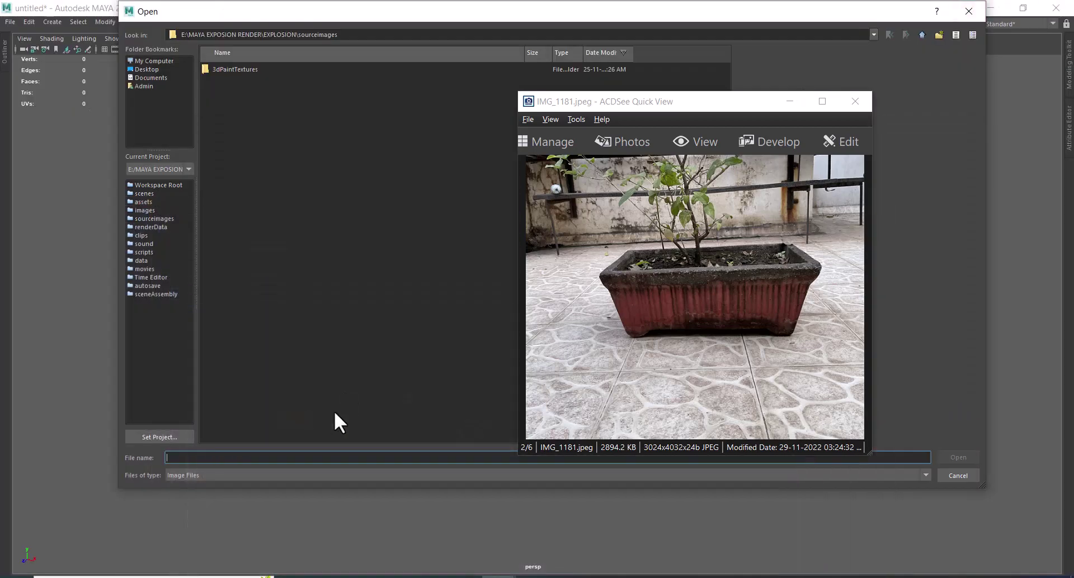
text(G:\Shavikant Batches\TTS\4_Maya 3to 4\texturing\pot)
key(Return)
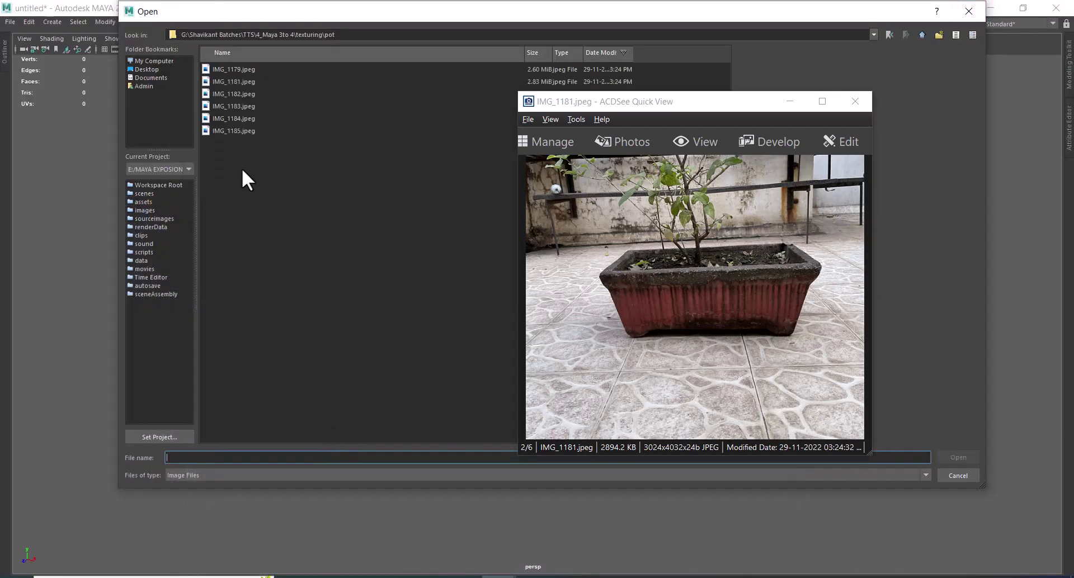
Preview the pot photos and choose IMG_1181.jpeg as the image plane
click(238, 131)
click(790, 102)
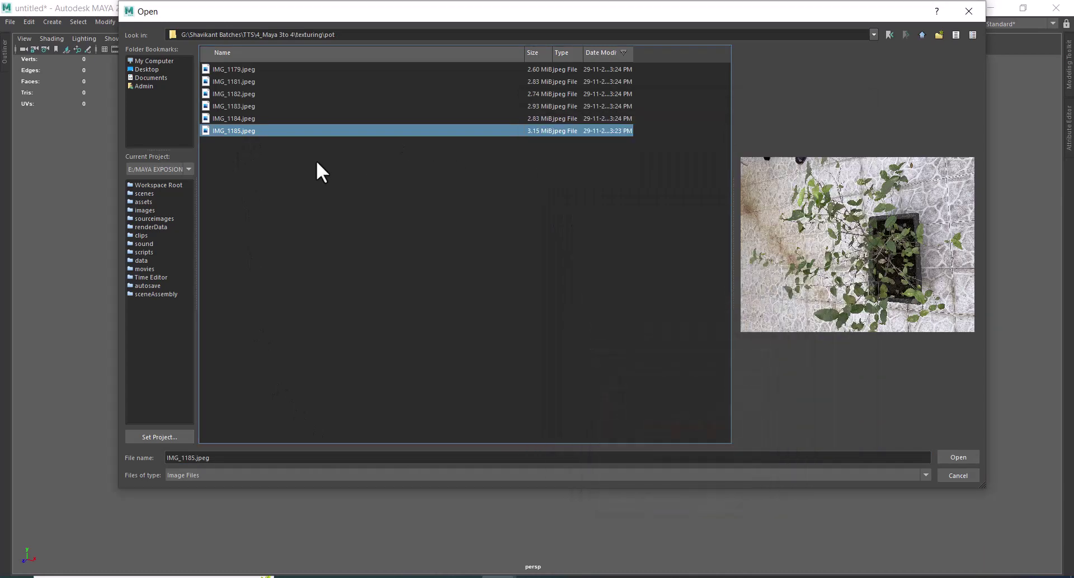
key(Up)
key(Up)
key(Up)
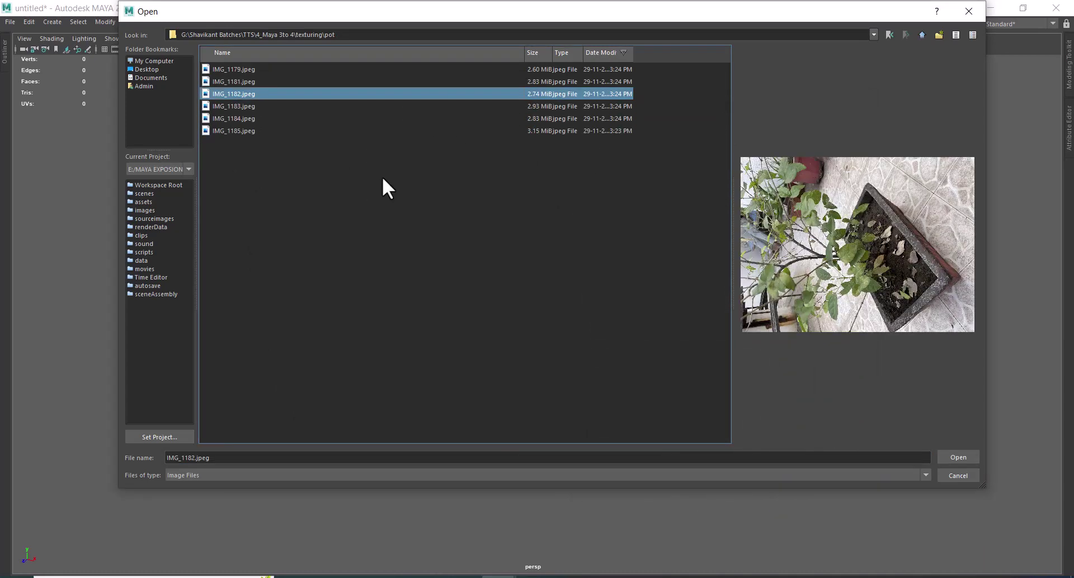
key(Up)
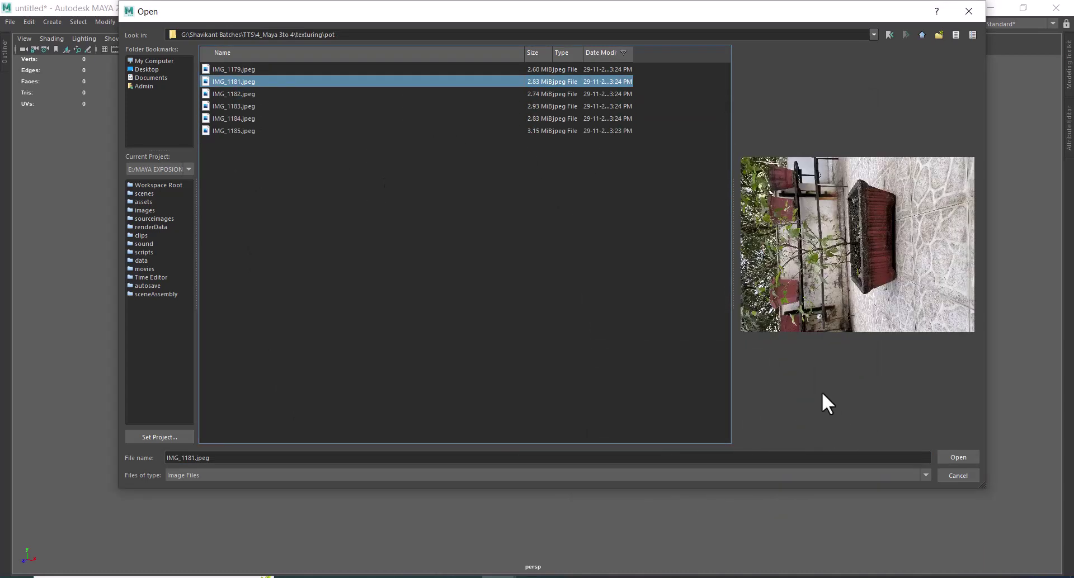
click(230, 70)
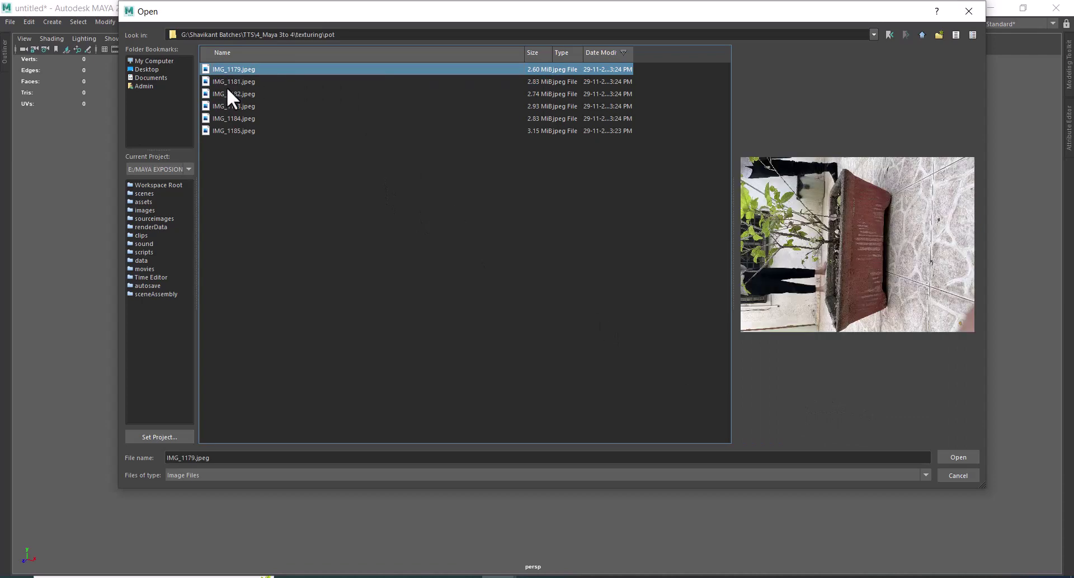
click(227, 86)
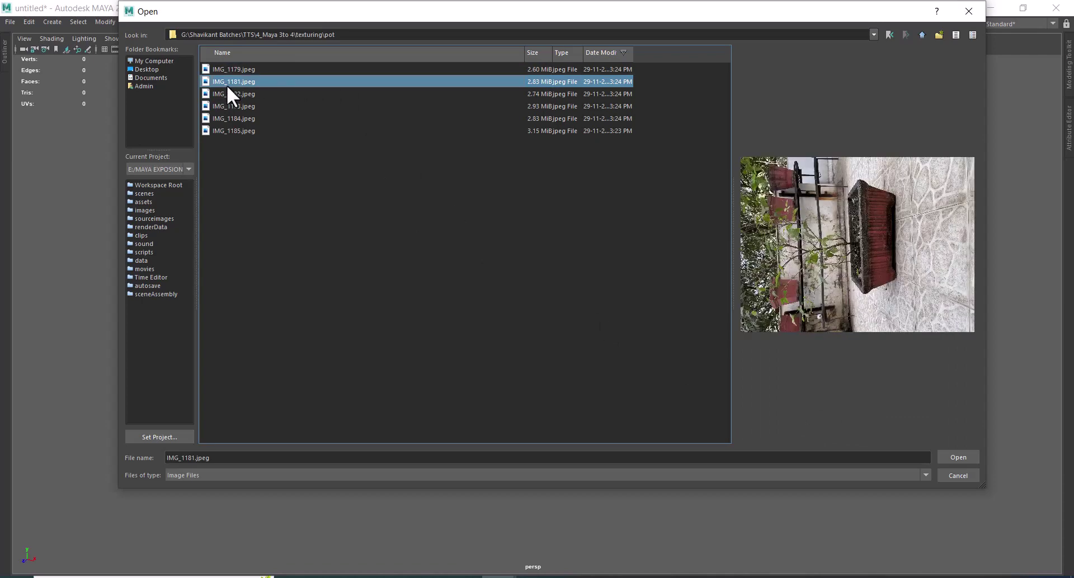
click(958, 457)
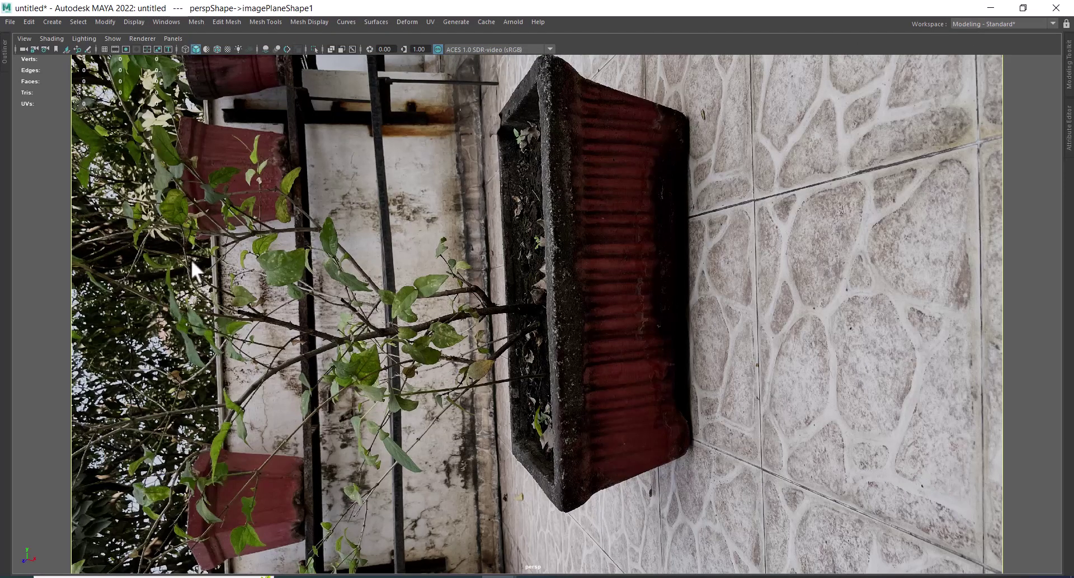
Rotate the image plane to 90 in its Placement attributes, then return to four views
key(ctrl+a)
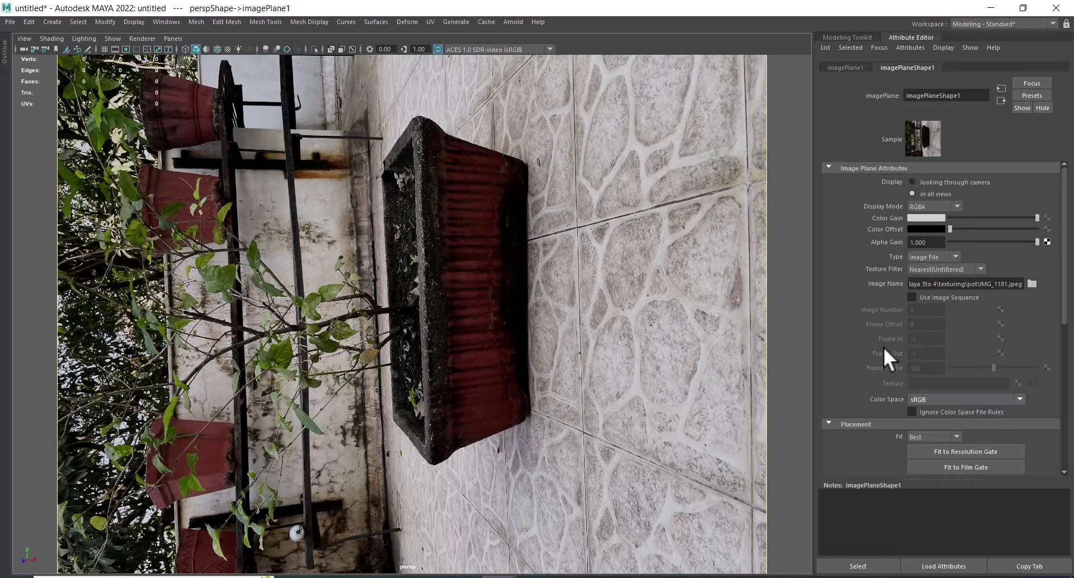
scroll(883, 348, down, 5)
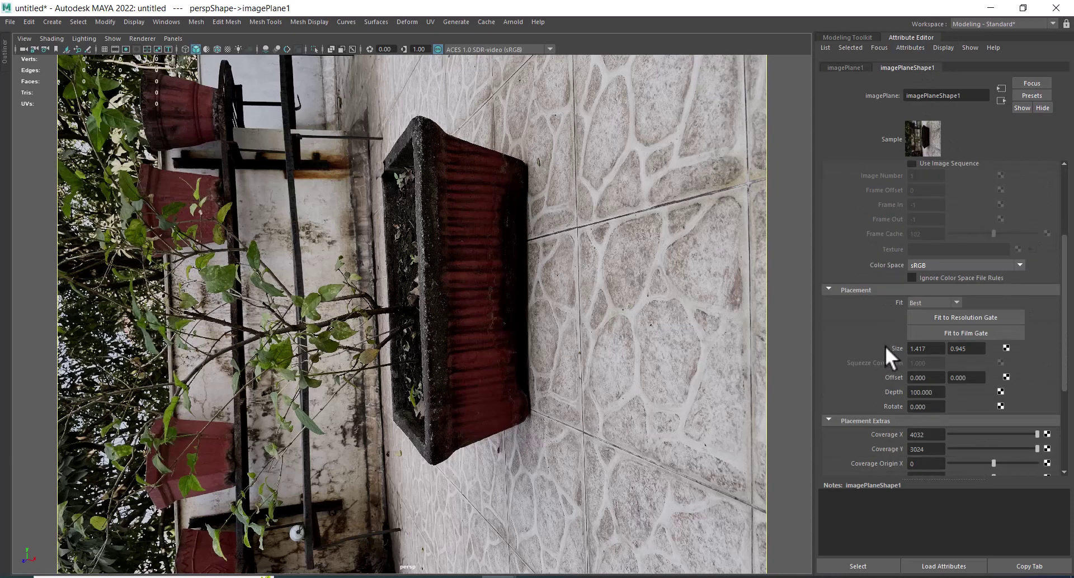
double_click(933, 406)
text(90)
key(Return)
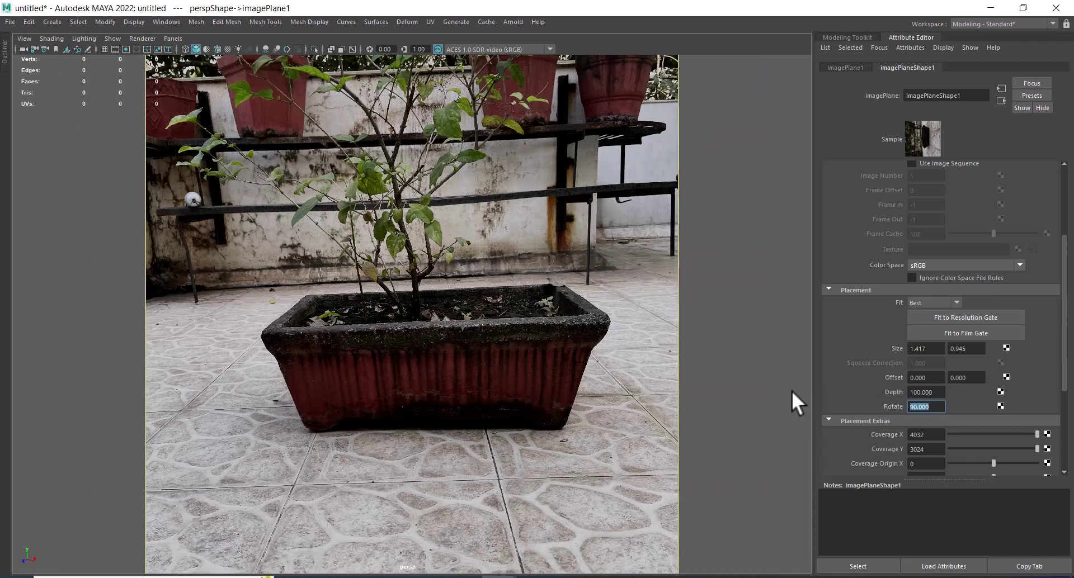
click(710, 376)
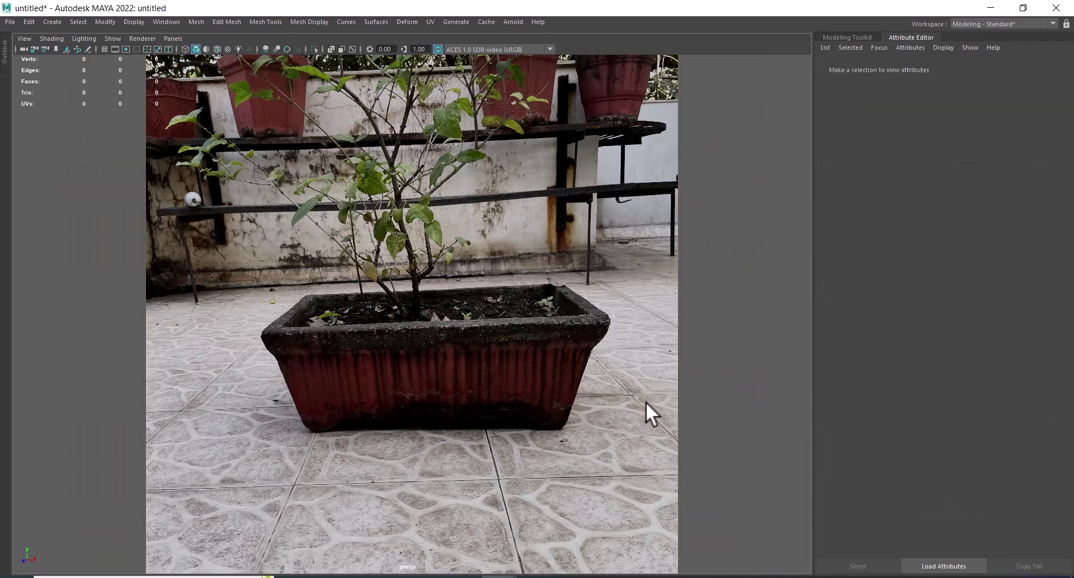
key(space)
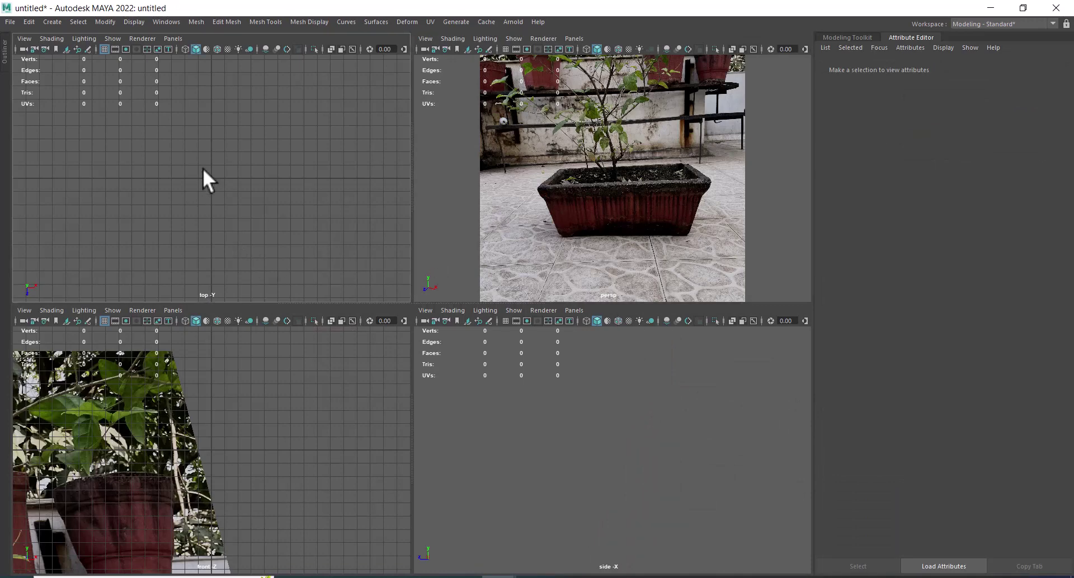
Create a polygon cube and tumble the maximized perspective view in close around it
shift+right_click(202, 168)
click(203, 203)
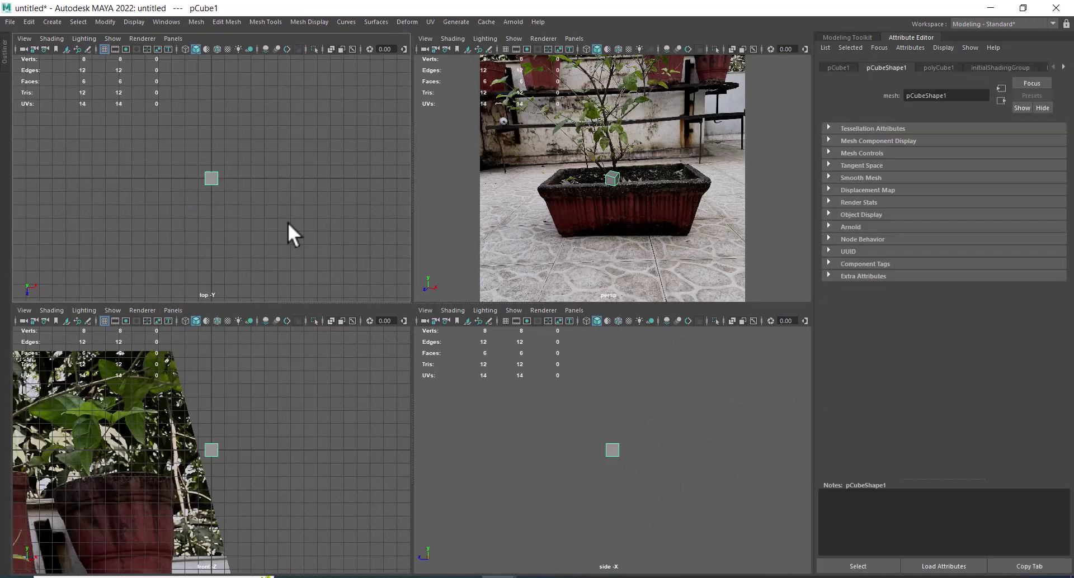
alt+drag(673, 216, 687, 212)
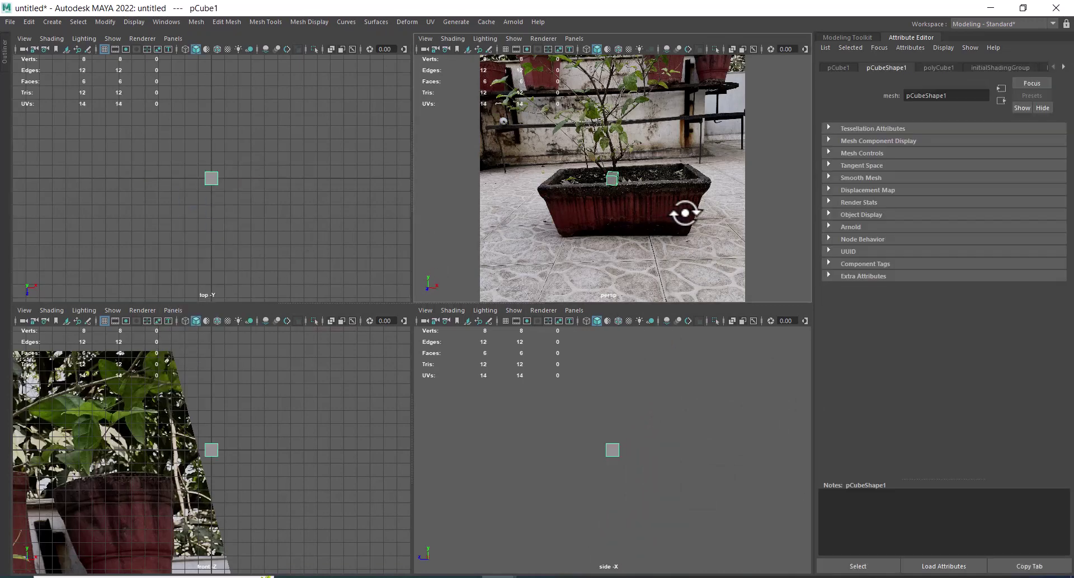
mouse_move(687, 211)
alt+right_down()
mouse_move(647, 192)
mouse_move(652, 220)
mouse_move(664, 223)
alt+right_up()
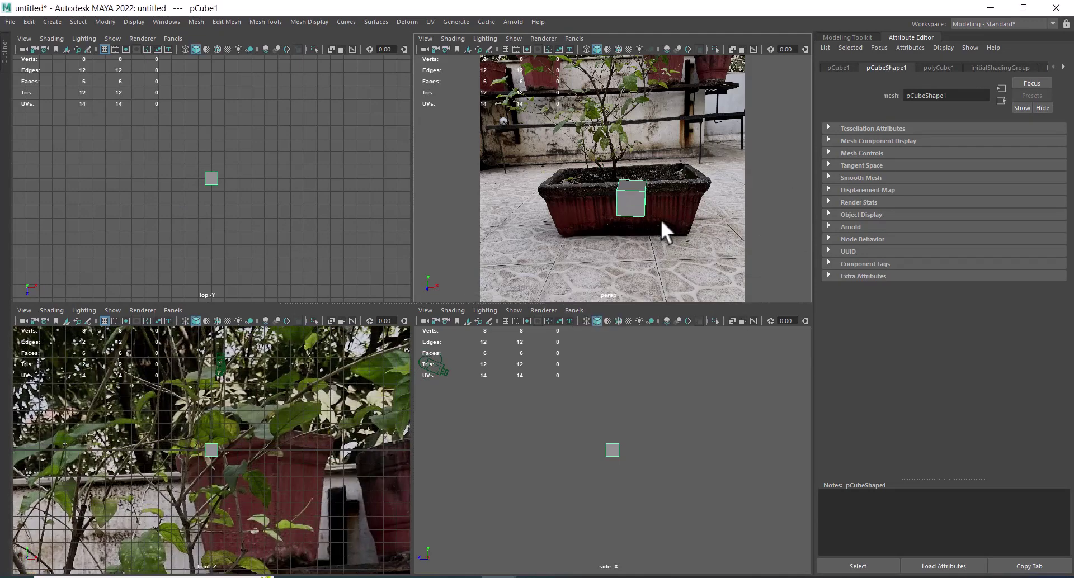
key(space)
alt+right_drag(576, 284, 535, 422)
mouse_move(534, 422)
alt+mouse_down()
mouse_move(548, 370)
mouse_move(539, 371)
alt+mouse_up()
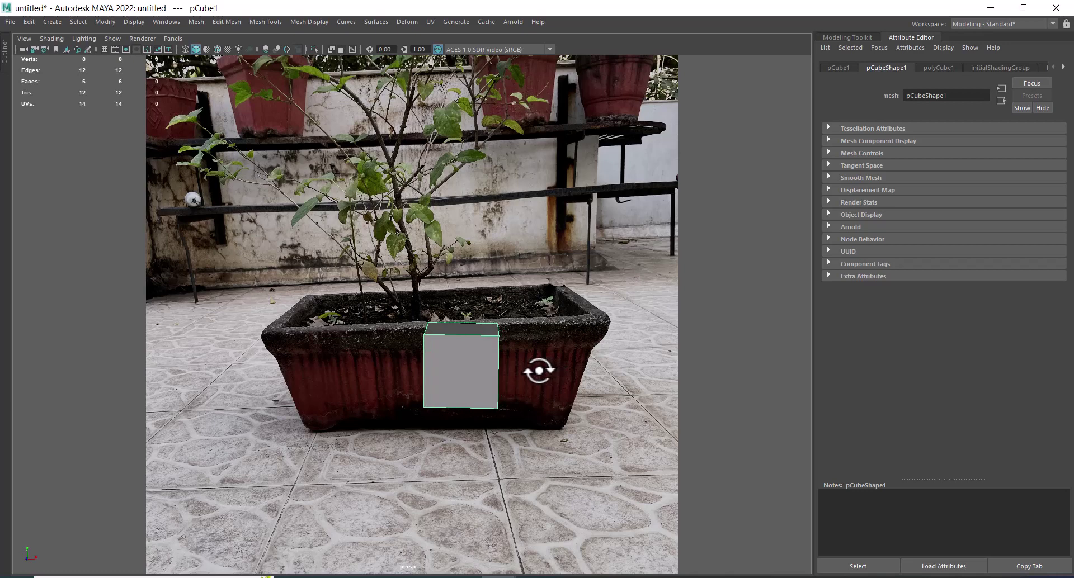
alt+right_drag(540, 371, 542, 420)
alt+middle_drag(543, 420, 513, 347)
alt+right_drag(513, 347, 544, 400)
alt+drag(544, 401, 538, 410)
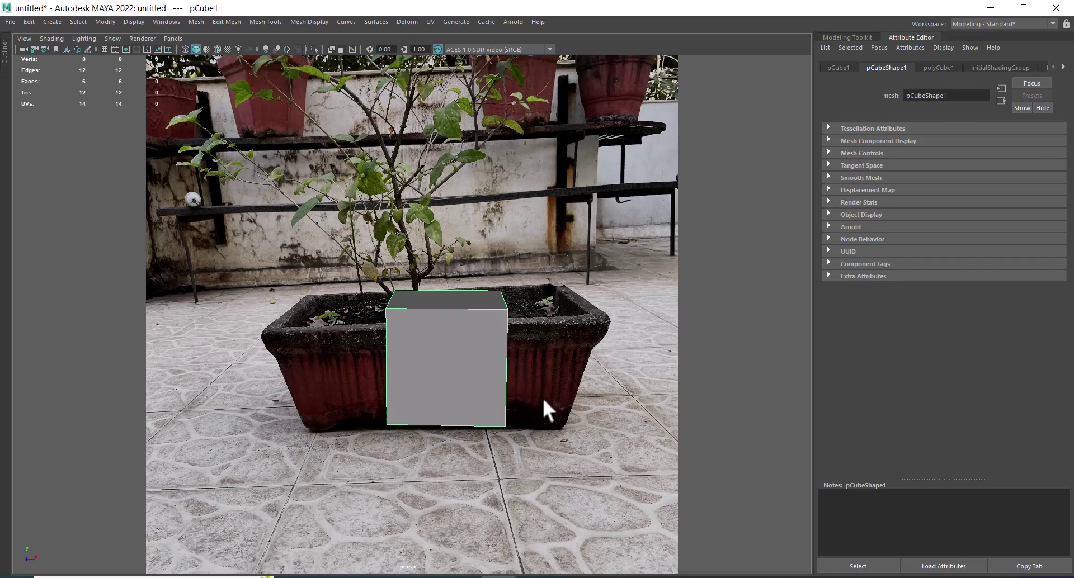
alt+drag(547, 407, 551, 403)
Turn on the grid, raise the cube, and show four resized views
click(105, 49)
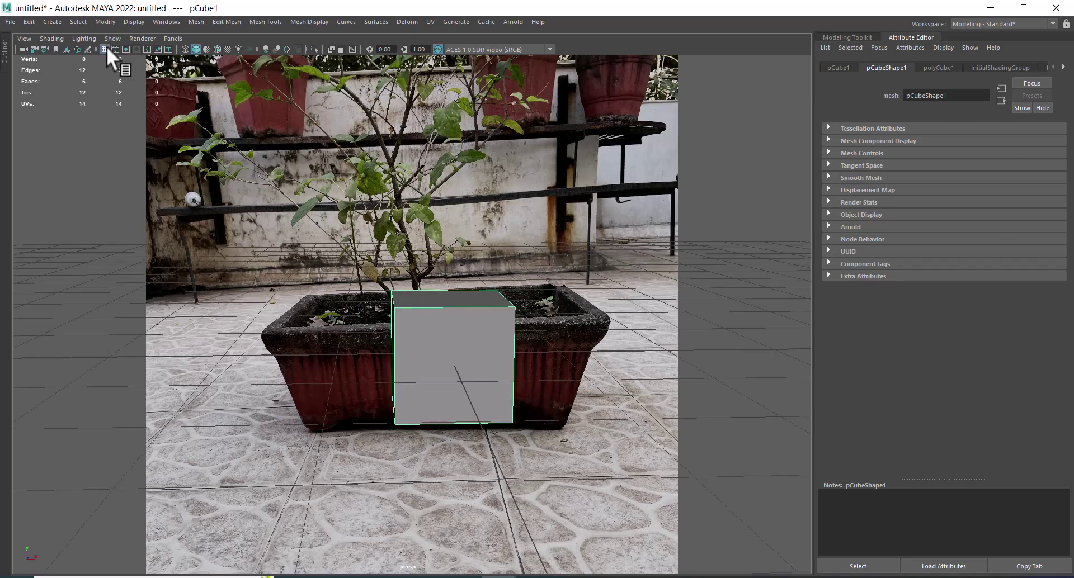
alt+drag(455, 383, 501, 378)
key(w)
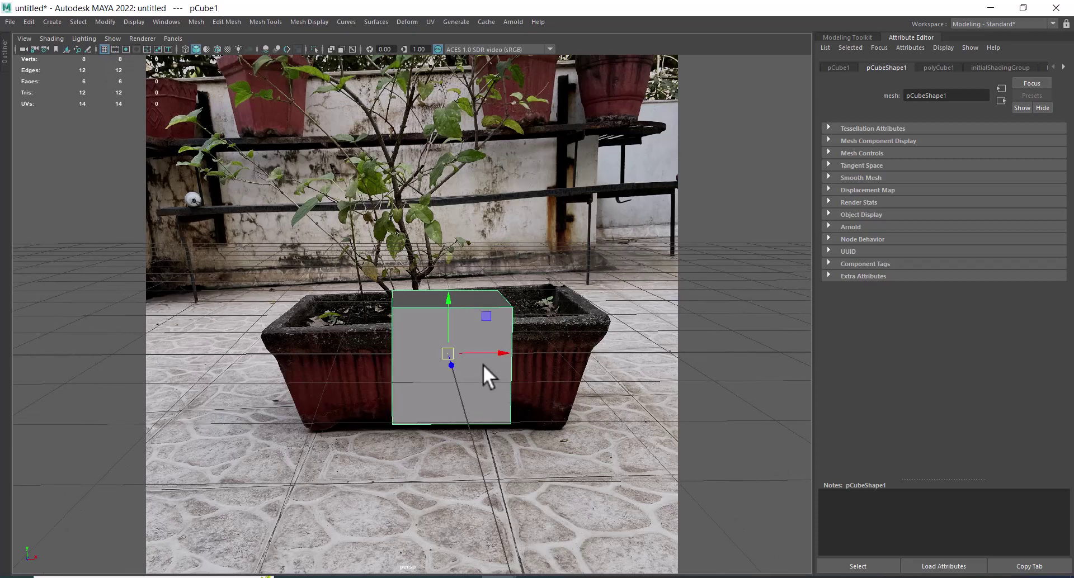
drag(452, 311, 448, 218)
key(space)
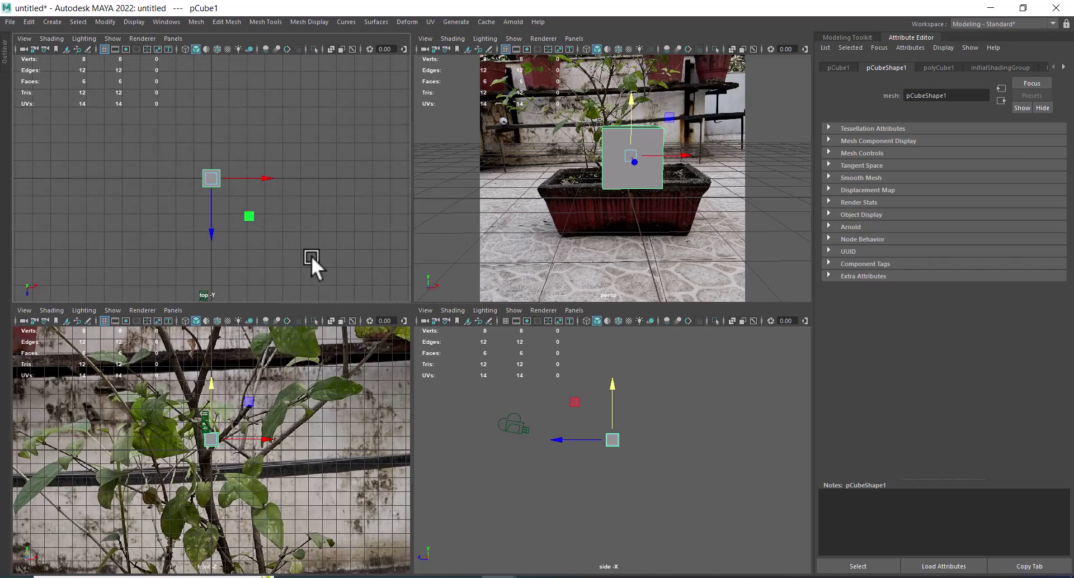
drag(415, 306, 395, 479)
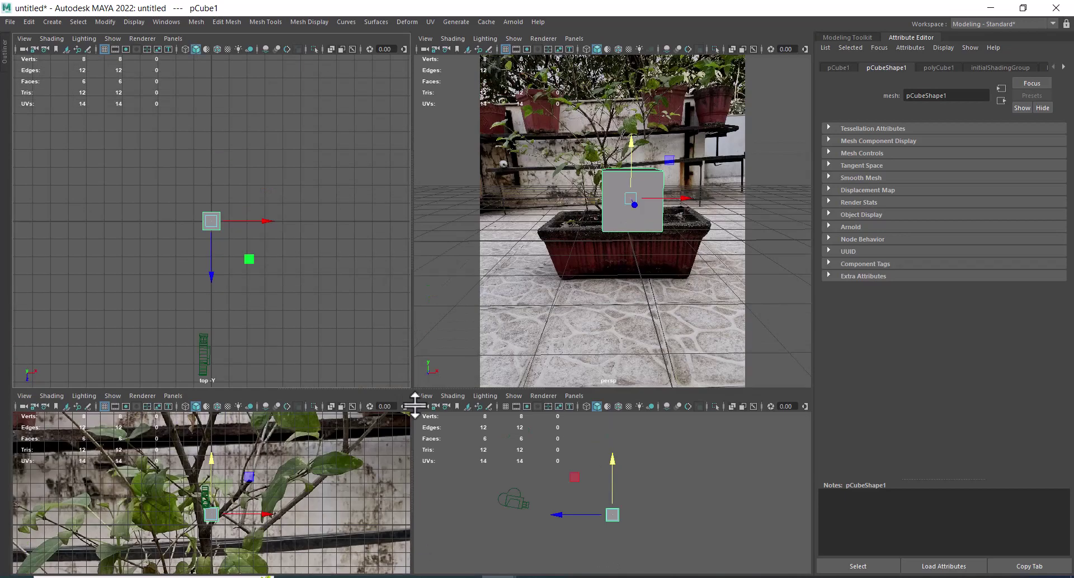
In the side view, move the cube's pivot to its bottom corner and lower it onto the ground
key(space)
drag(229, 334, 273, 335)
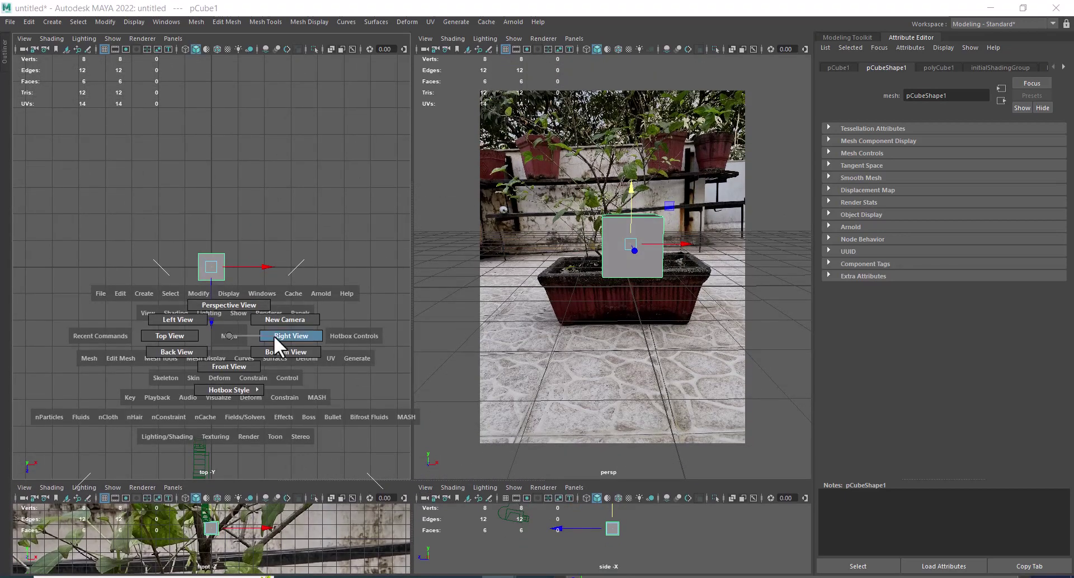
scroll(231, 217, up, 3)
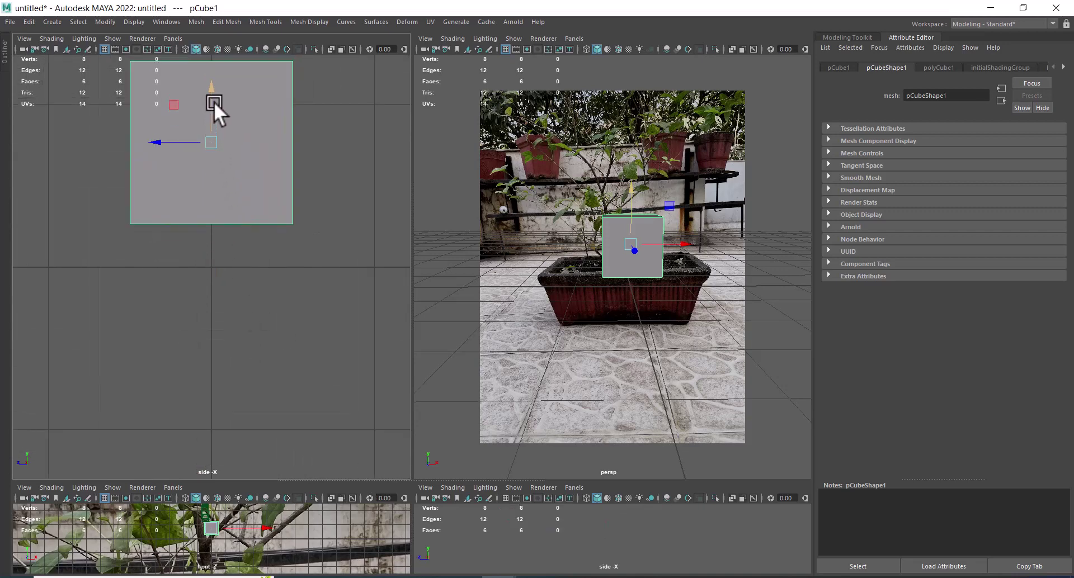
drag(214, 101, 208, 130)
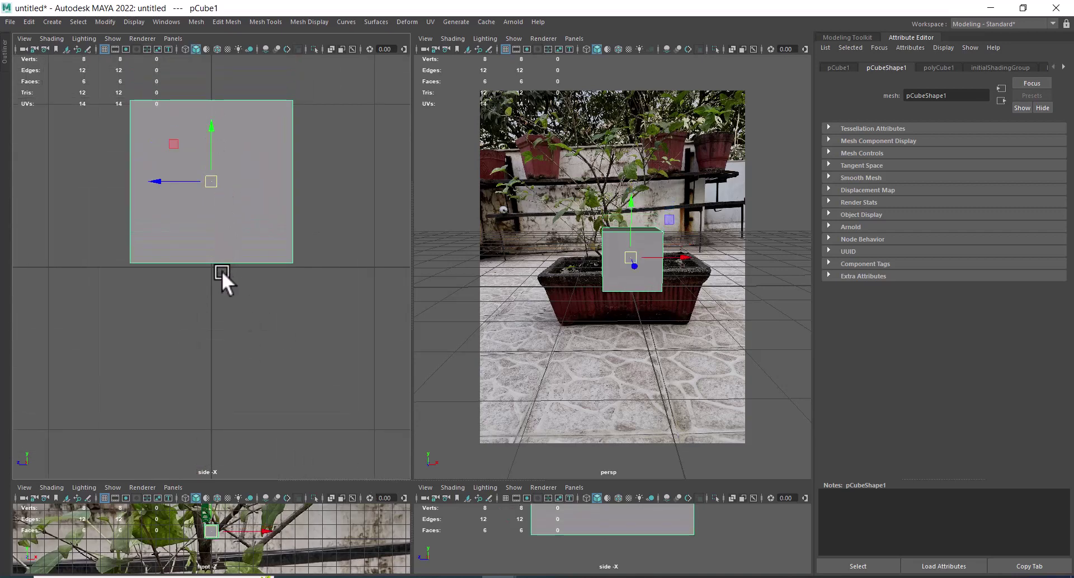
key(d)
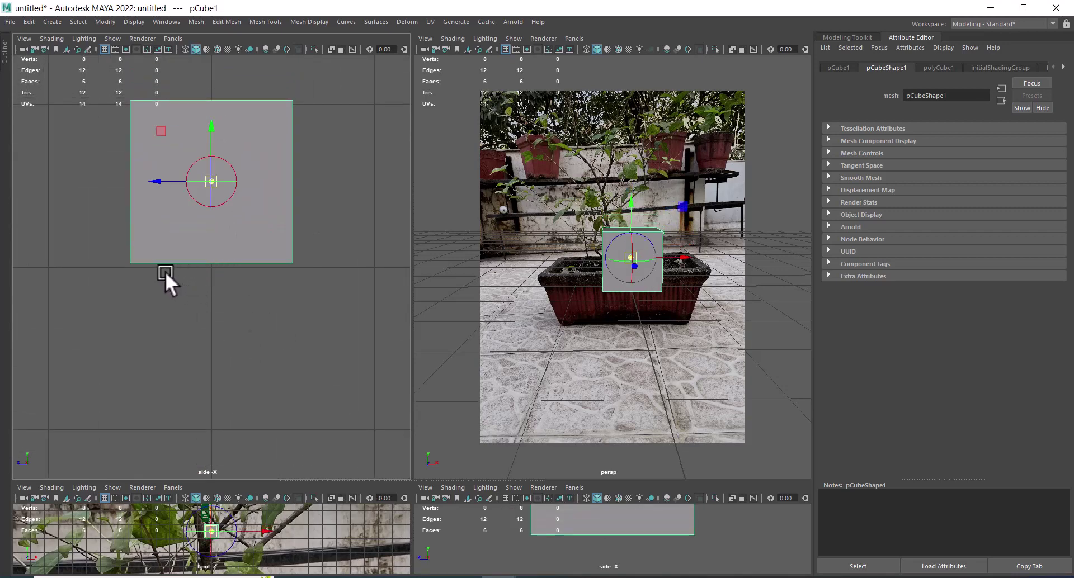
drag(136, 259, 129, 265)
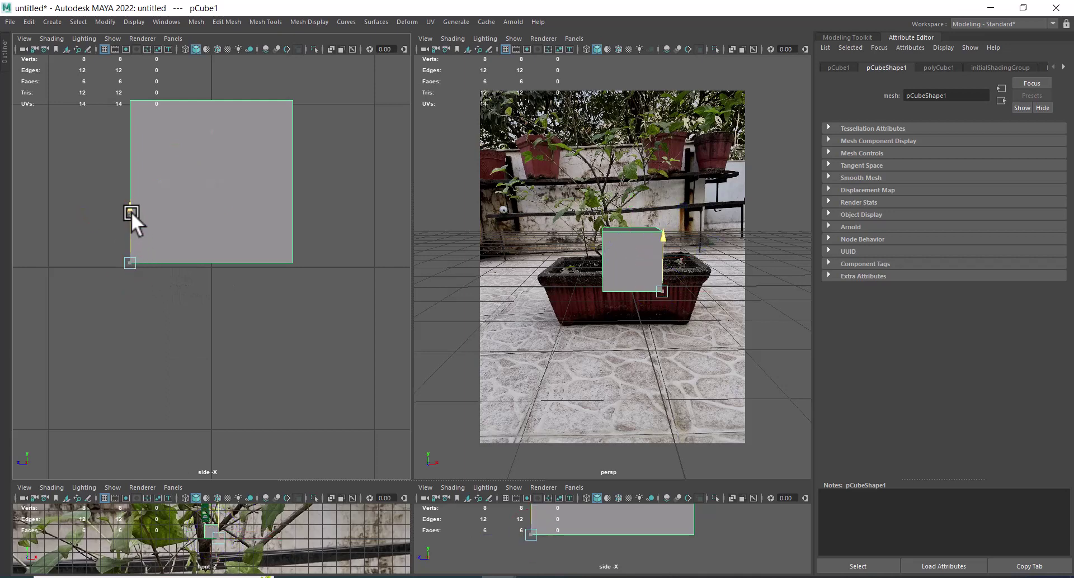
drag(130, 212, 129, 216)
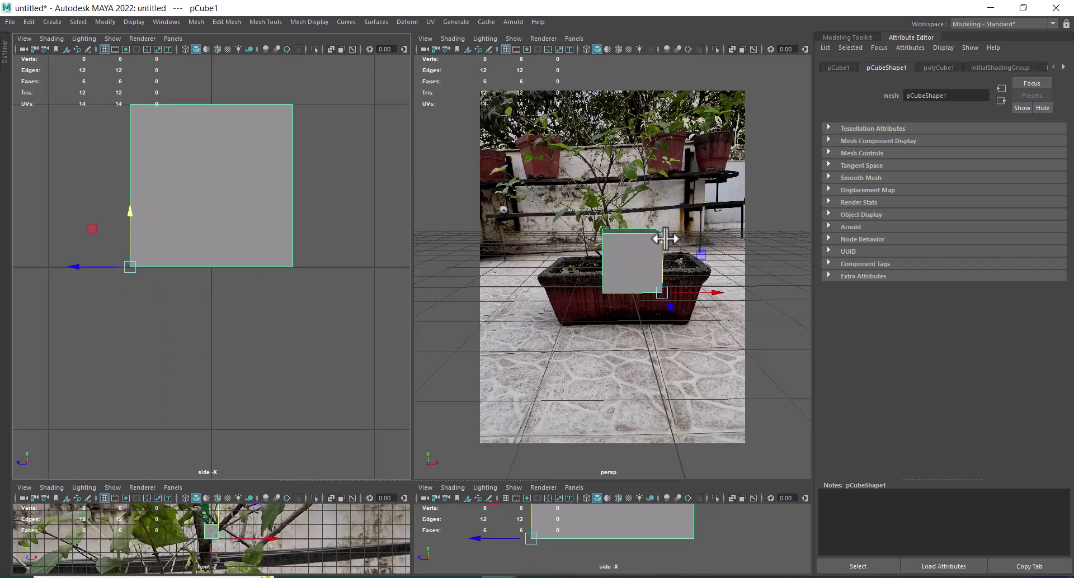
Tilt the perspective view and select the cube's bottom edge
mouse_move(686, 307)
alt+mouse_down()
mouse_move(692, 381)
mouse_move(674, 364)
alt+mouse_up()
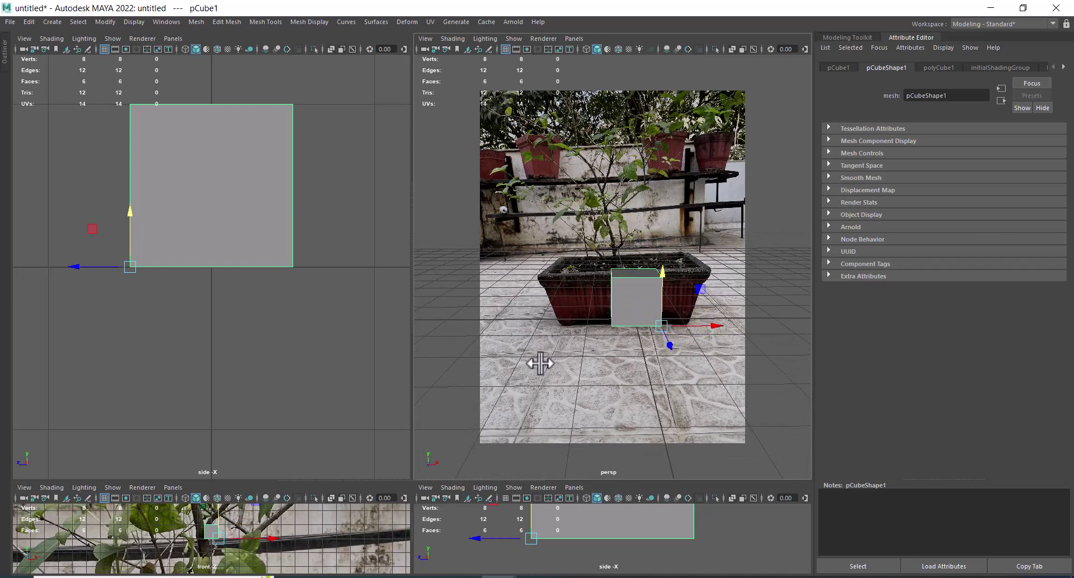
click(228, 246)
click(226, 260)
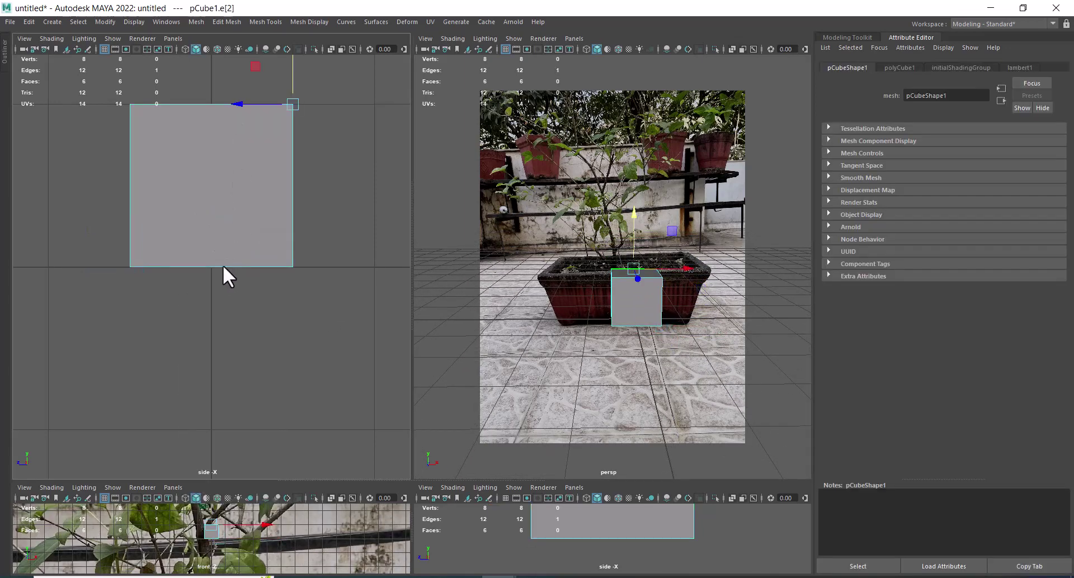
click(208, 266)
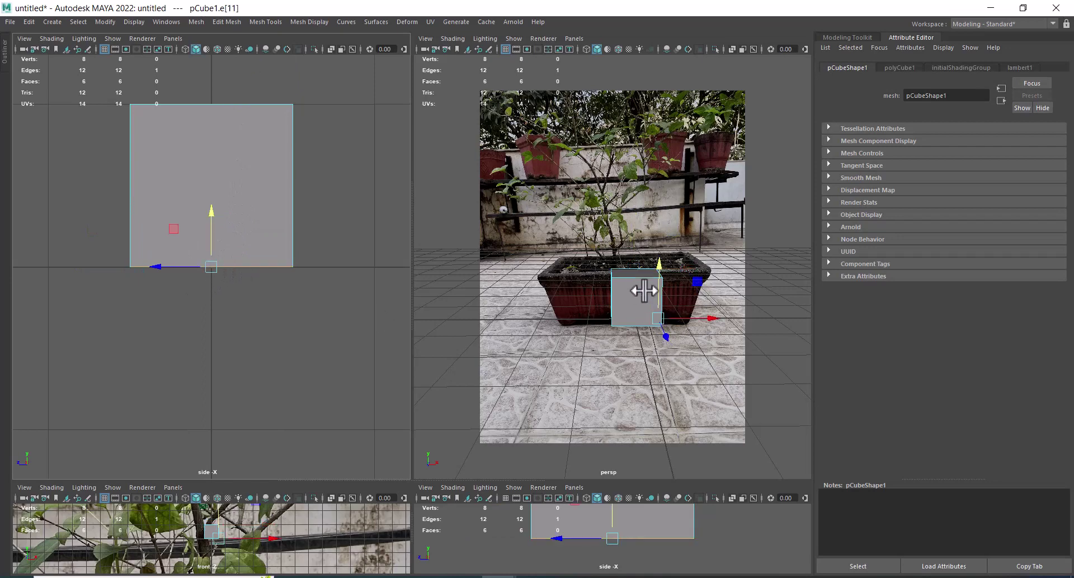
Insert an edge loop through the cube's edge ring and select the faces on one half
click(637, 270)
mouse_move(686, 223)
shift+right_down()
mouse_move(498, 291)
mouse_move(567, 296)
shift+right_up()
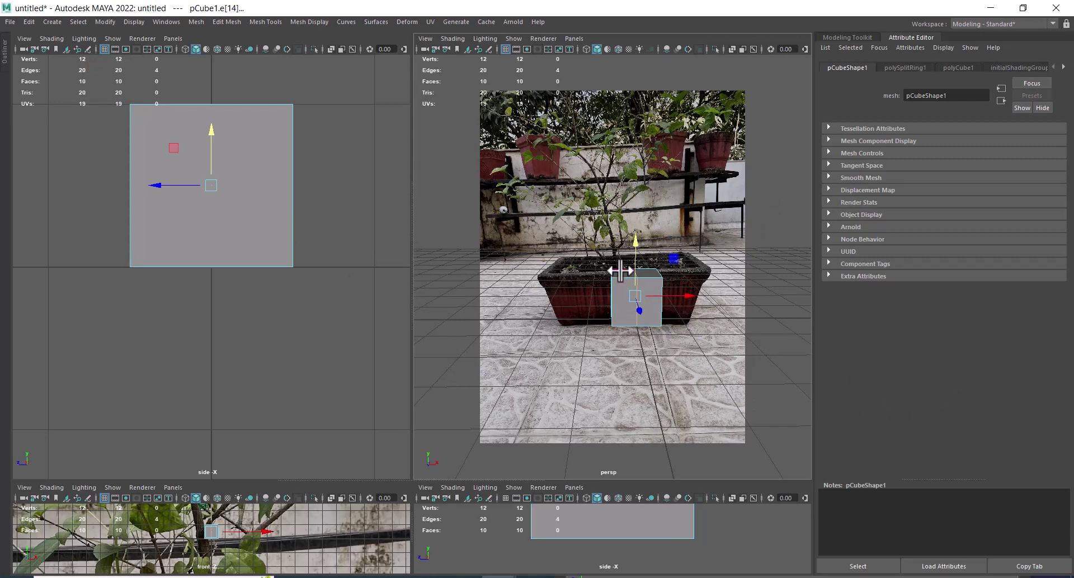
right_drag(619, 272, 561, 244)
mouse_move(588, 247)
mouse_down()
mouse_move(613, 320)
mouse_move(592, 348)
mouse_up()
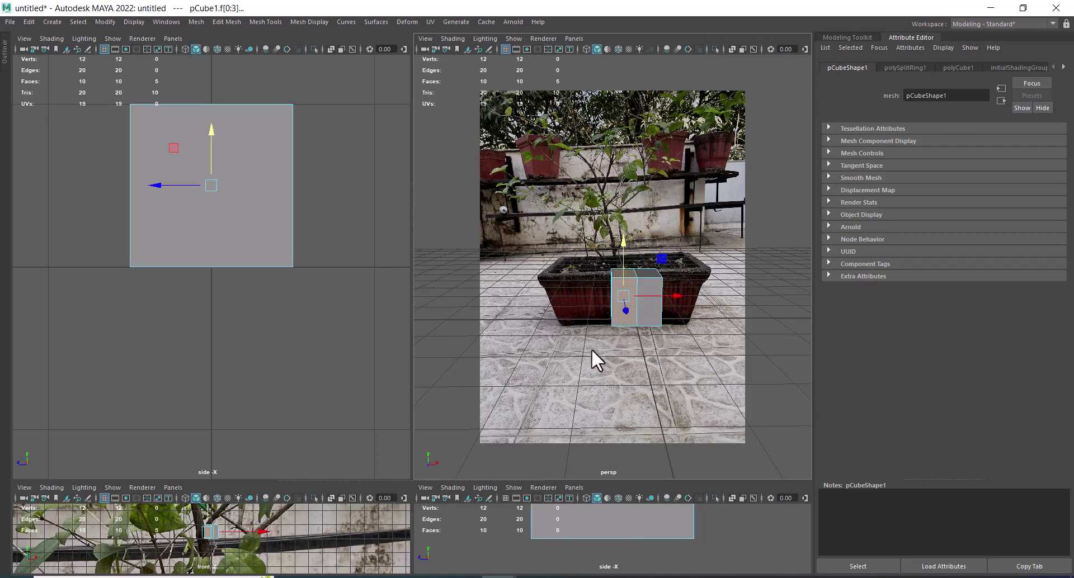
In the top view, select the cube's left-side vertices and stretch the box out to the left
drag(312, 244, 271, 260)
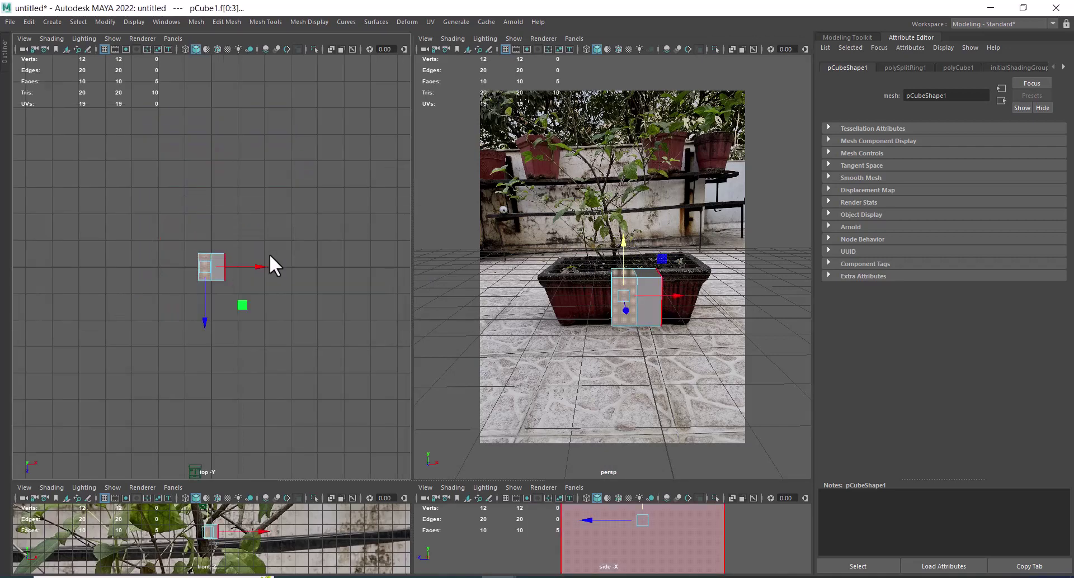
scroll(252, 275, up, 5)
key(F9)
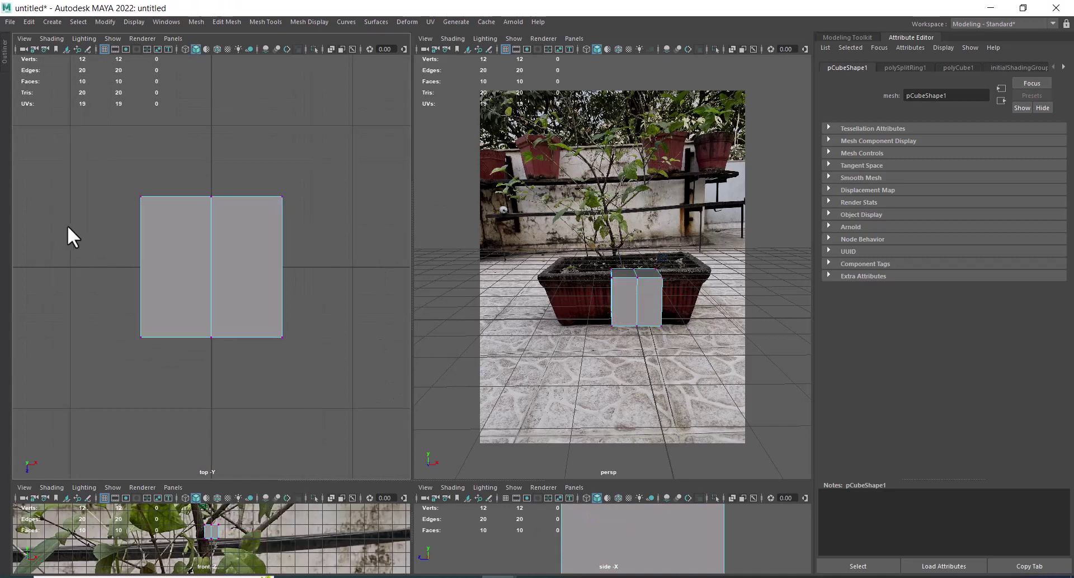
drag(88, 163, 137, 340)
drag(199, 266, 59, 265)
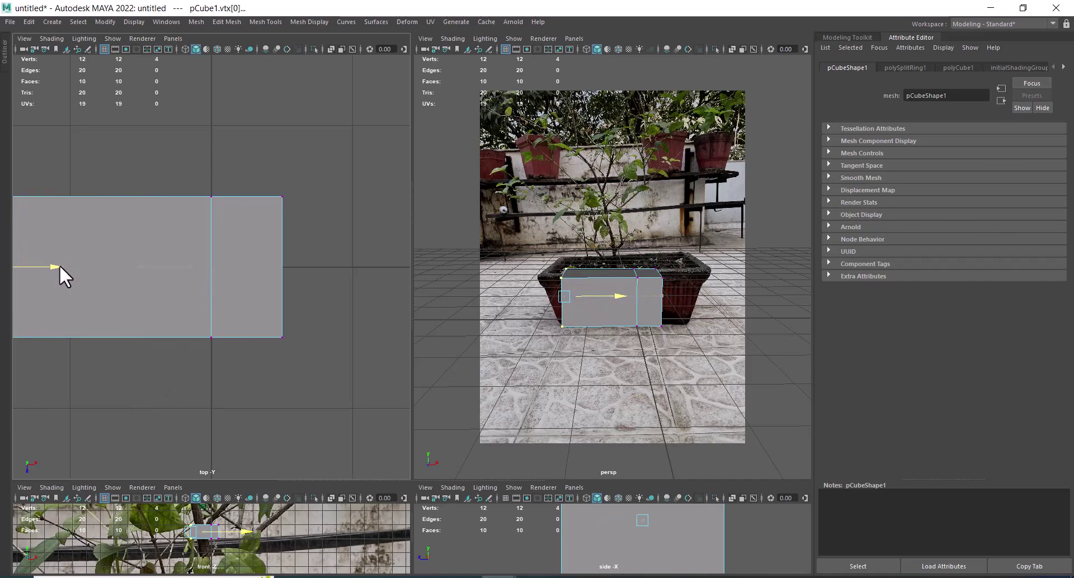
drag(59, 265, 59, 266)
Push the box's far-side vertices back so its depth matches the planter
mouse_move(533, 266)
mouse_down()
mouse_move(570, 291)
mouse_move(602, 274)
mouse_up()
scroll(240, 203, down, 5)
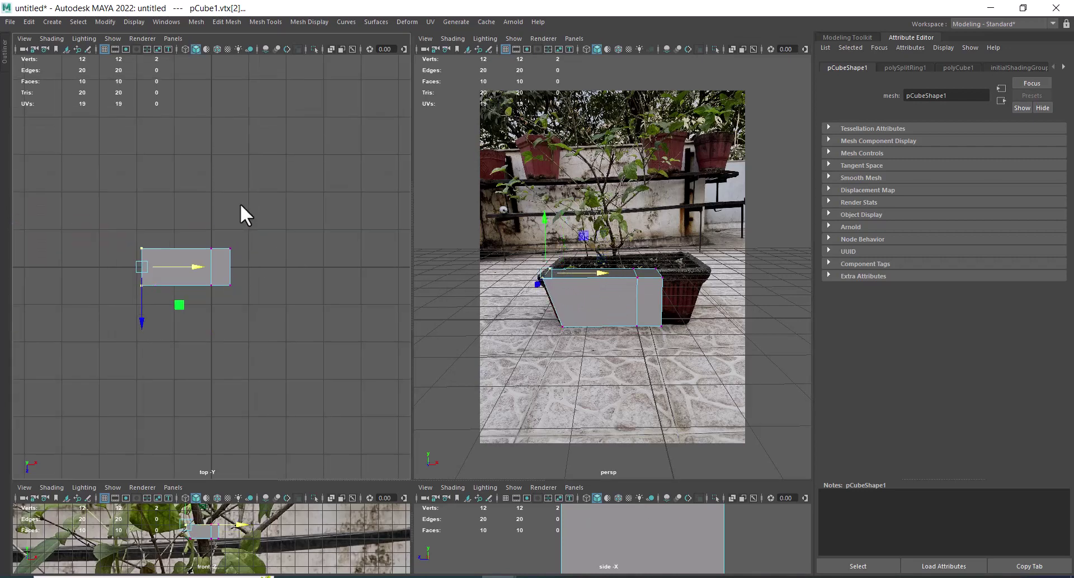
alt+middle_drag(240, 204, 190, 243)
drag(158, 247, 336, 290)
scroll(325, 313, up, 2)
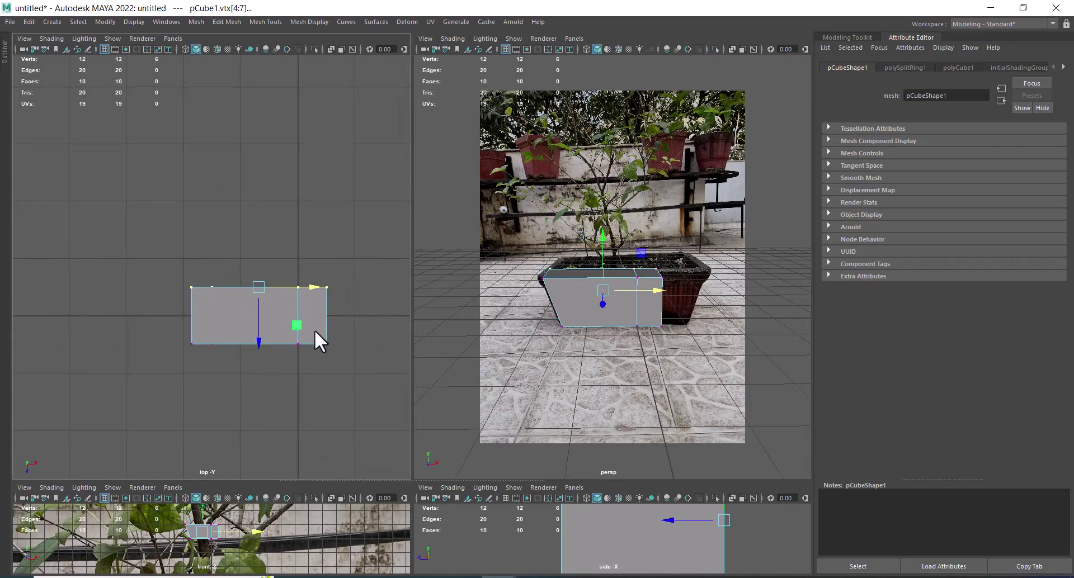
scroll(307, 338, up, 2)
drag(267, 344, 287, 244)
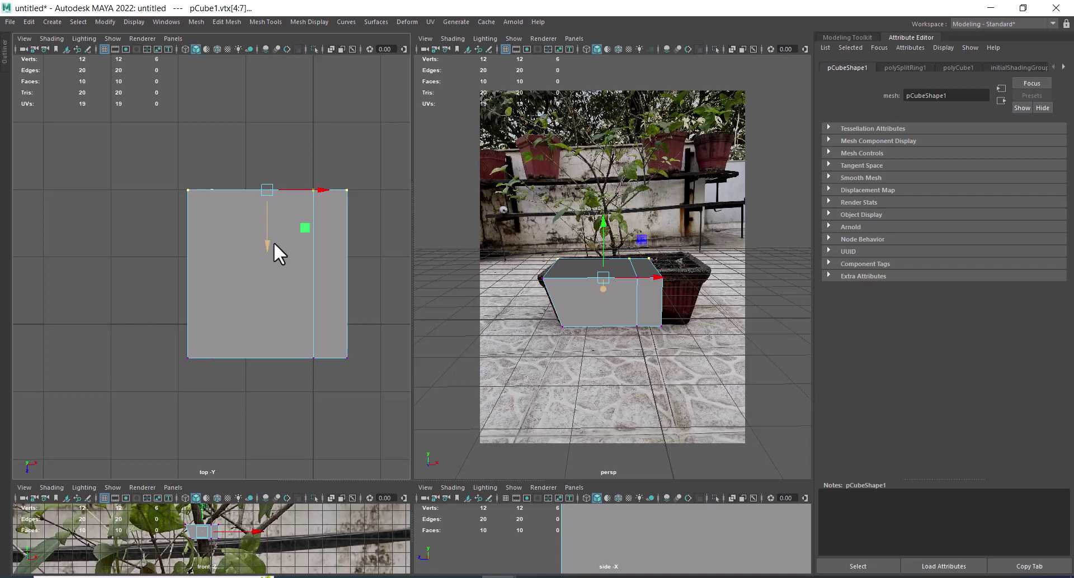
mouse_move(270, 244)
mouse_down()
mouse_move(250, 263)
mouse_move(250, 236)
mouse_up()
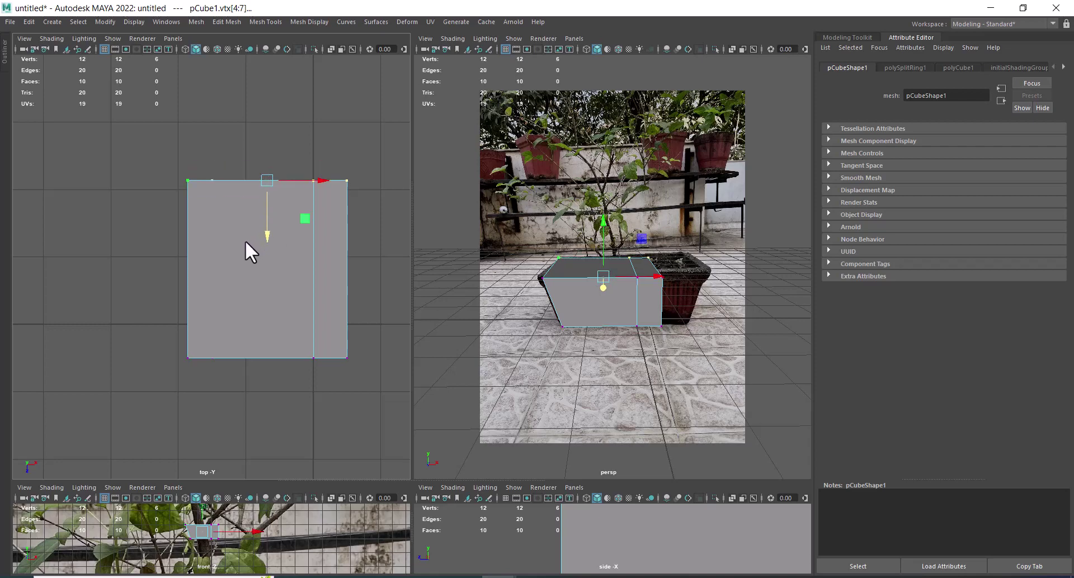
middle_click(628, 324)
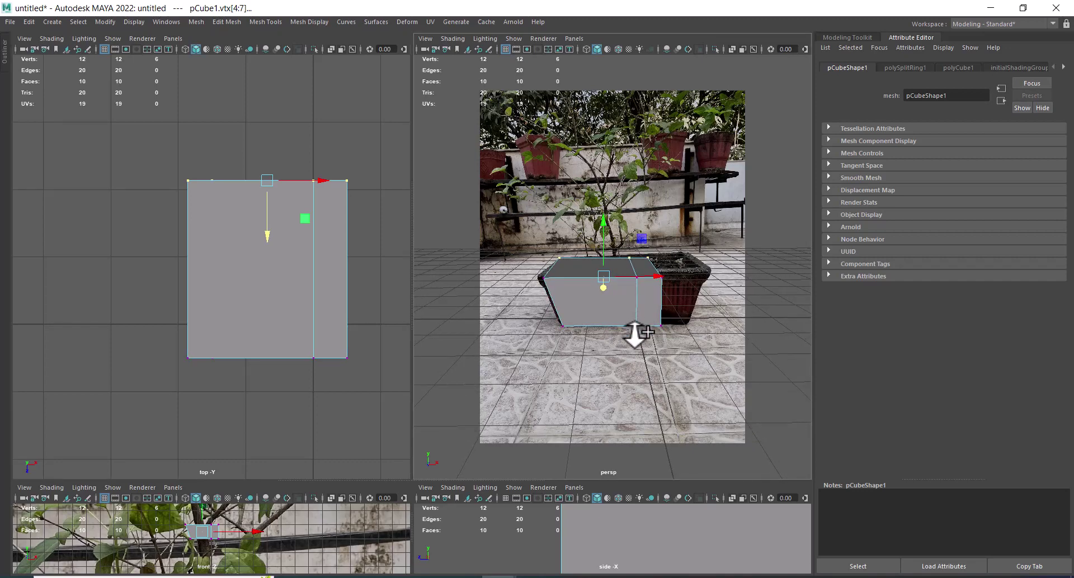
Realign the perspective camera with the photo, lock it, and switch to wireframe display
ctrl+alt+drag(632, 319, 645, 319)
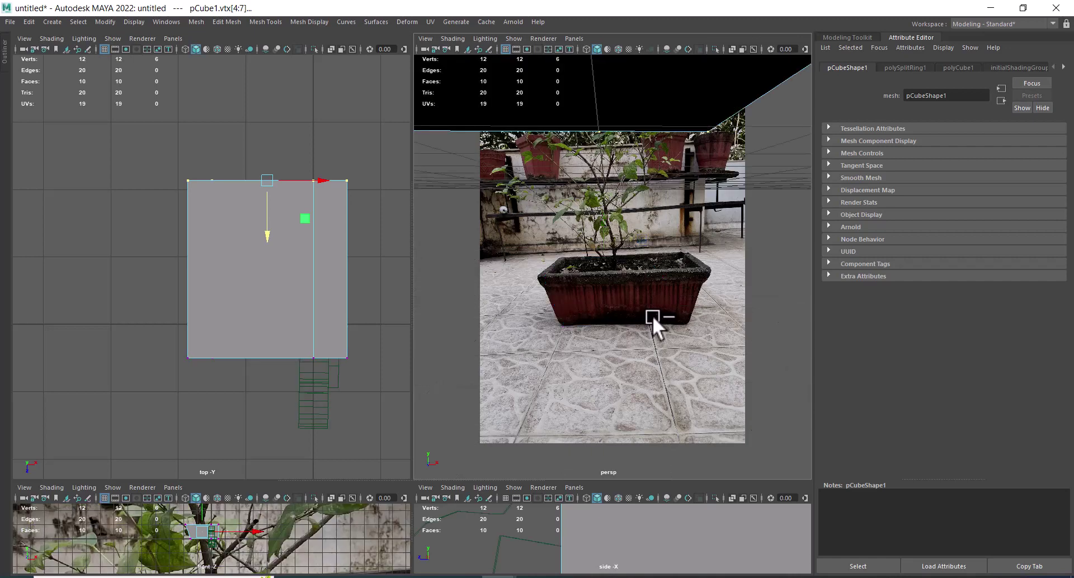
alt+middle_drag(651, 346, 642, 310)
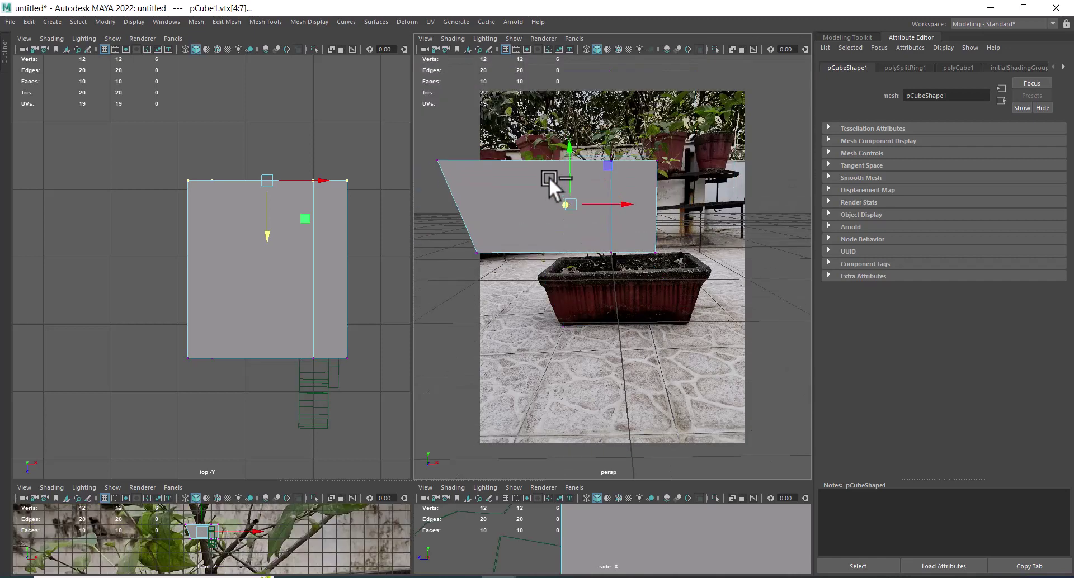
alt+drag(642, 310, 639, 327)
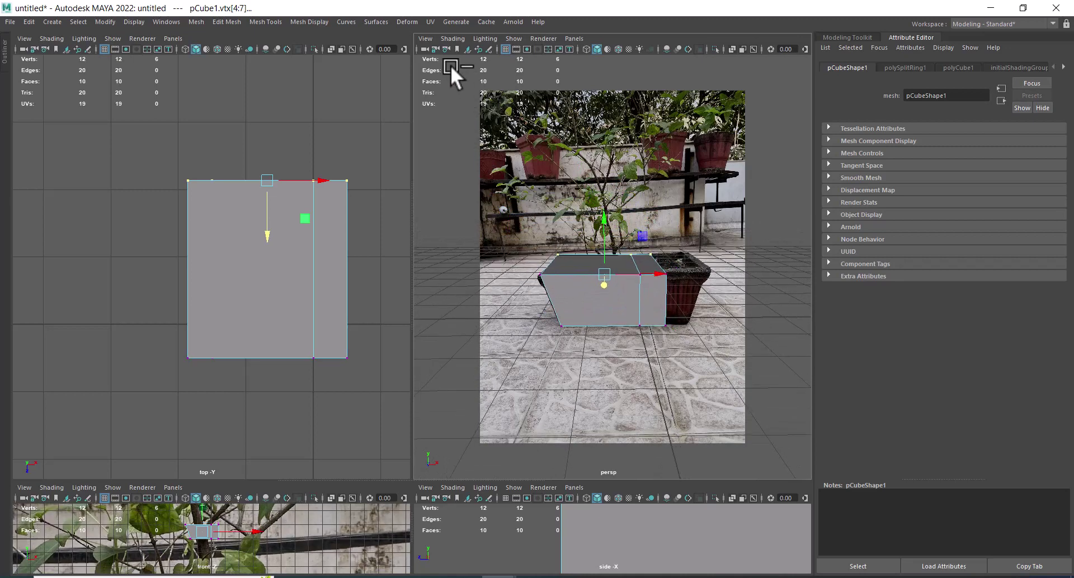
click(434, 50)
key(4)
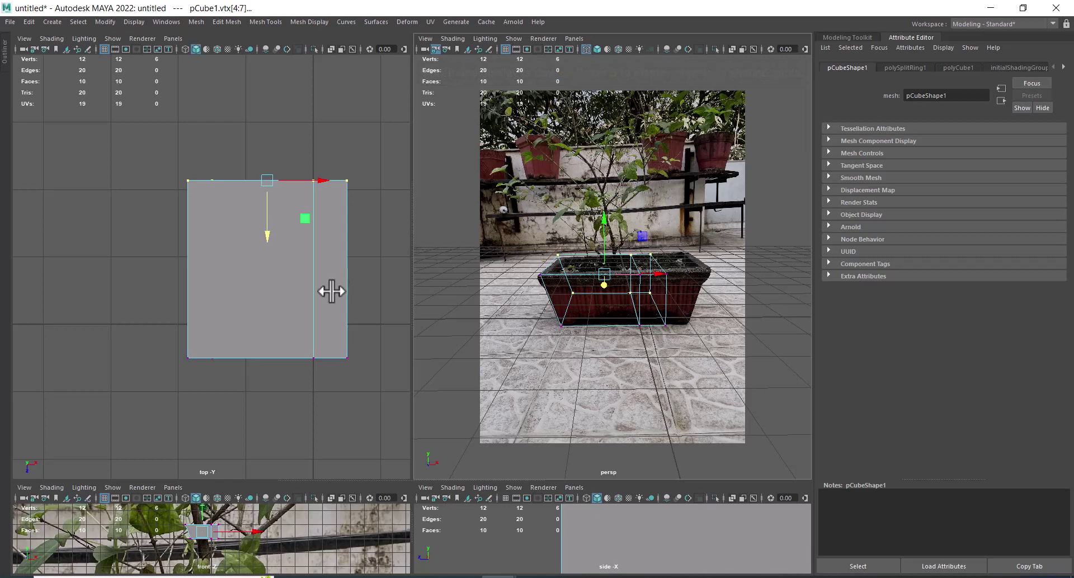
scroll(290, 247, up, 1)
scroll(283, 299, up, 3)
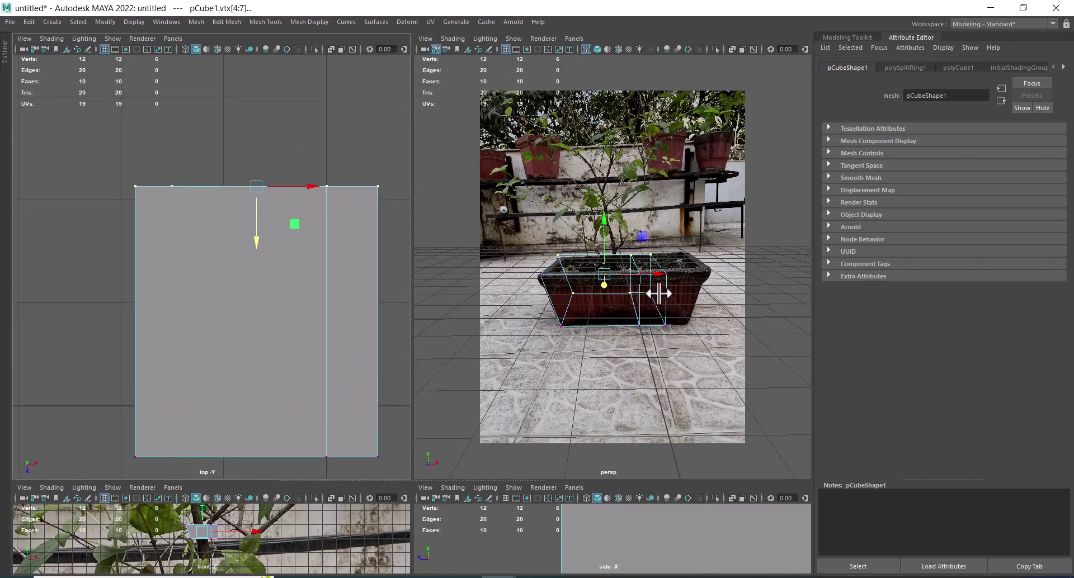
click(425, 47)
scroll(902, 415, down, 3)
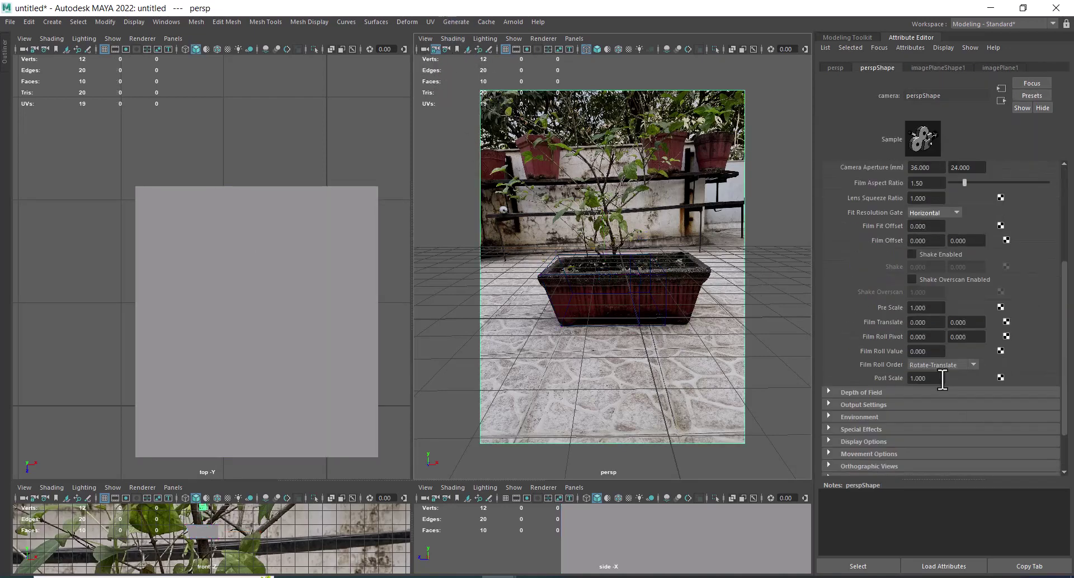
scroll(902, 415, down, 3)
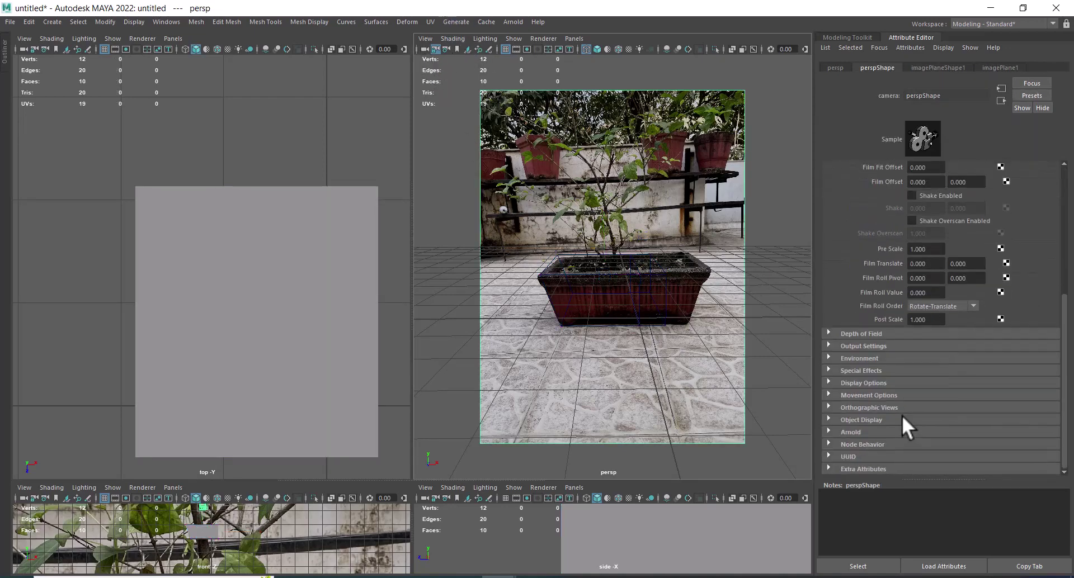
click(883, 384)
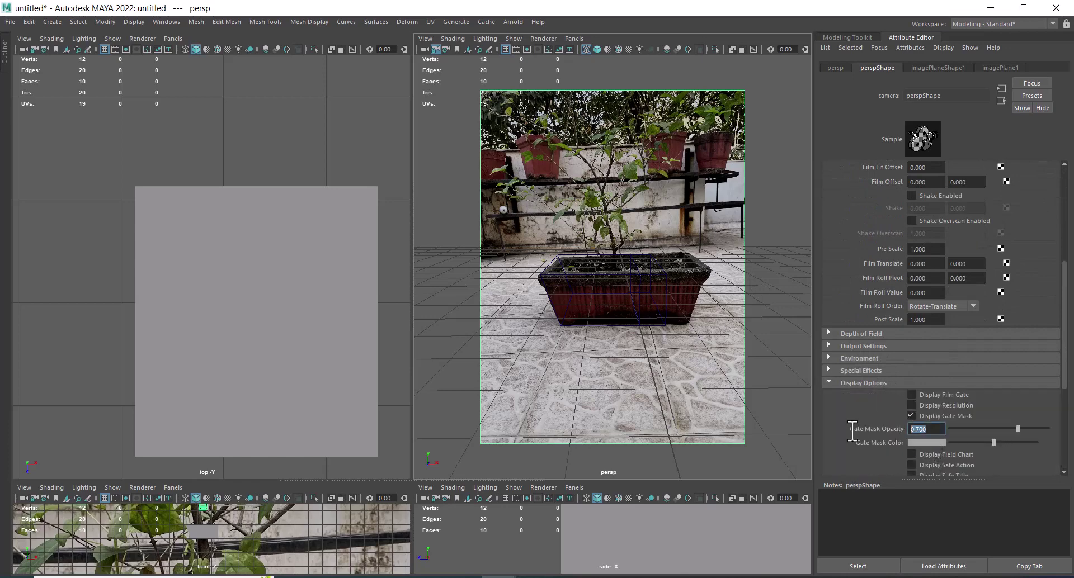
text(1)
key(Return)
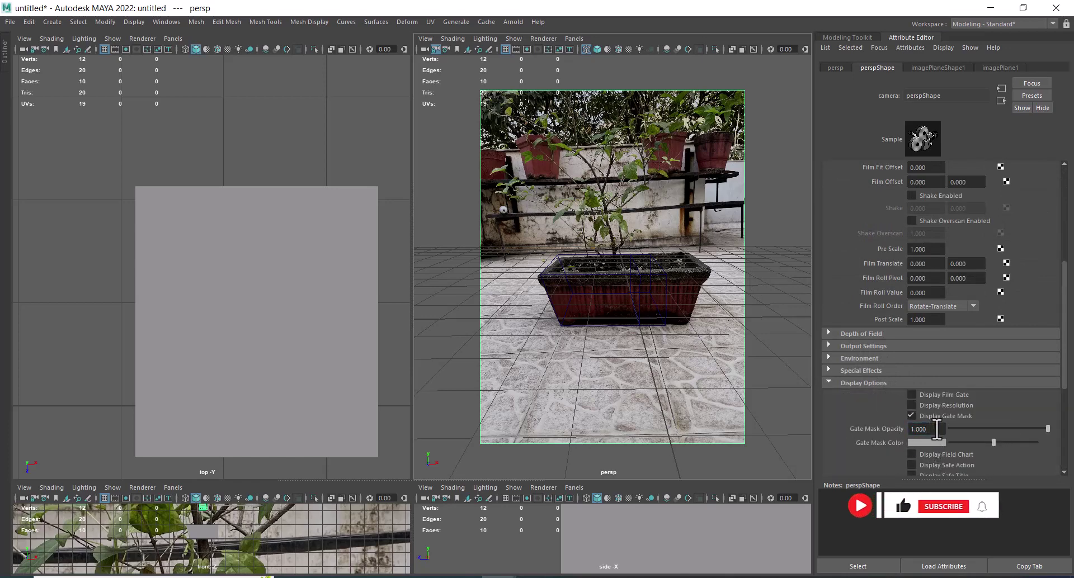
click(942, 429)
text(0.000)
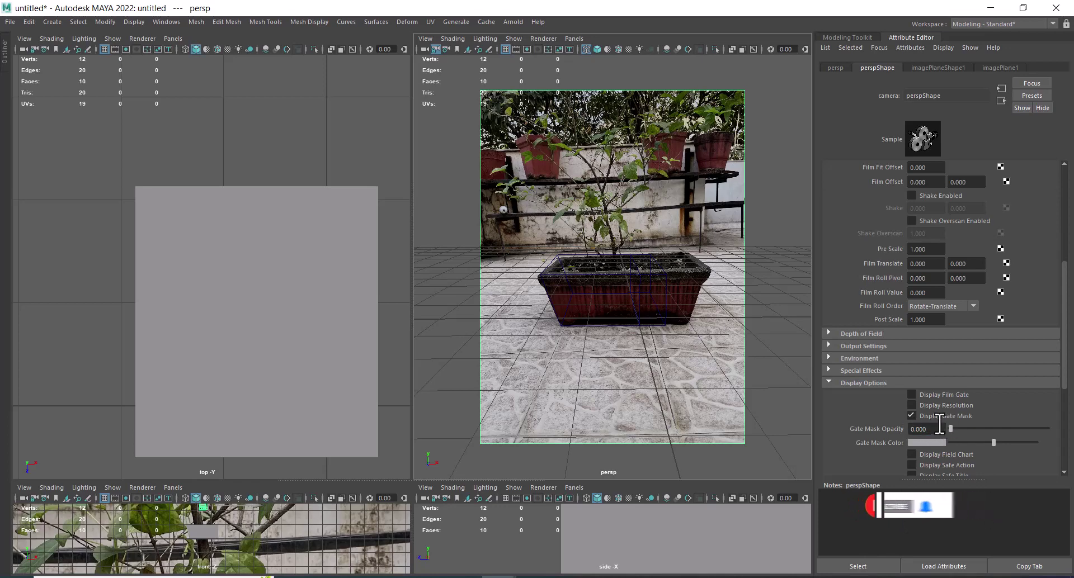
key(Return)
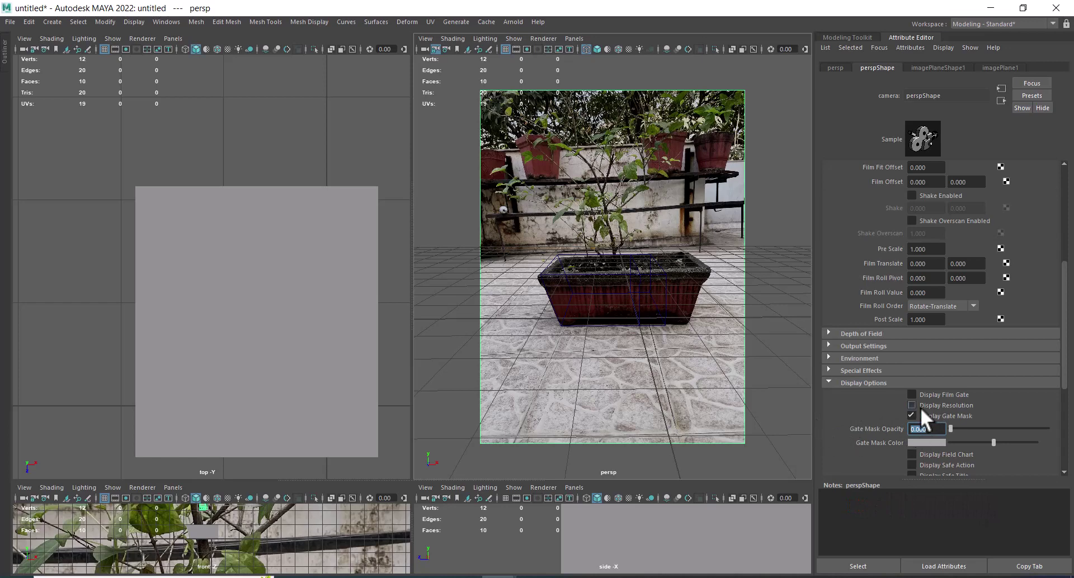
text(0.7)
key(Return)
click(703, 267)
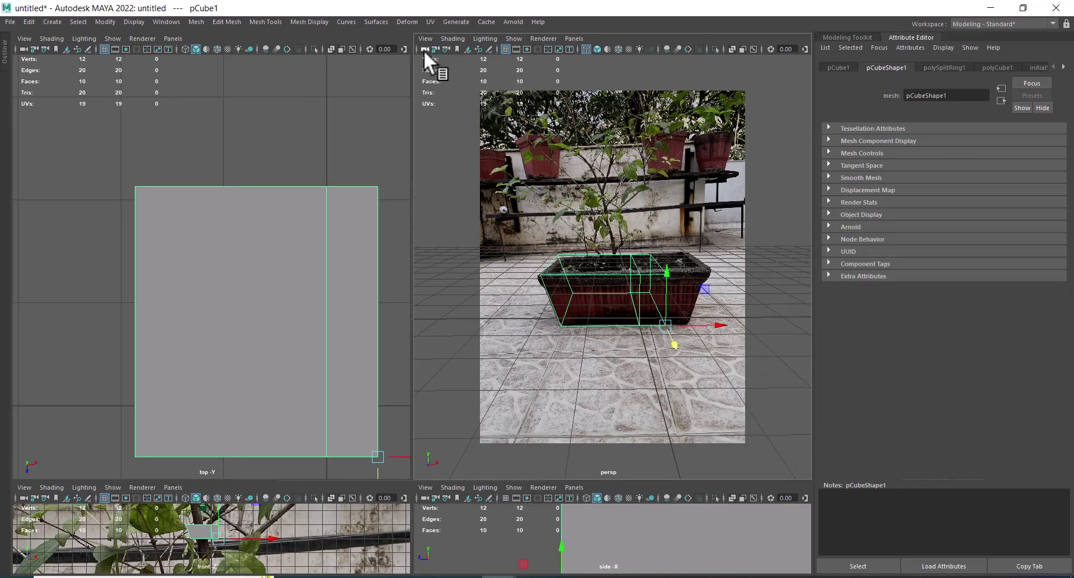
Enable perspShape's 2D Pan/Zoom with pan 0.1, -0.1 and zoom 0.7
click(424, 48)
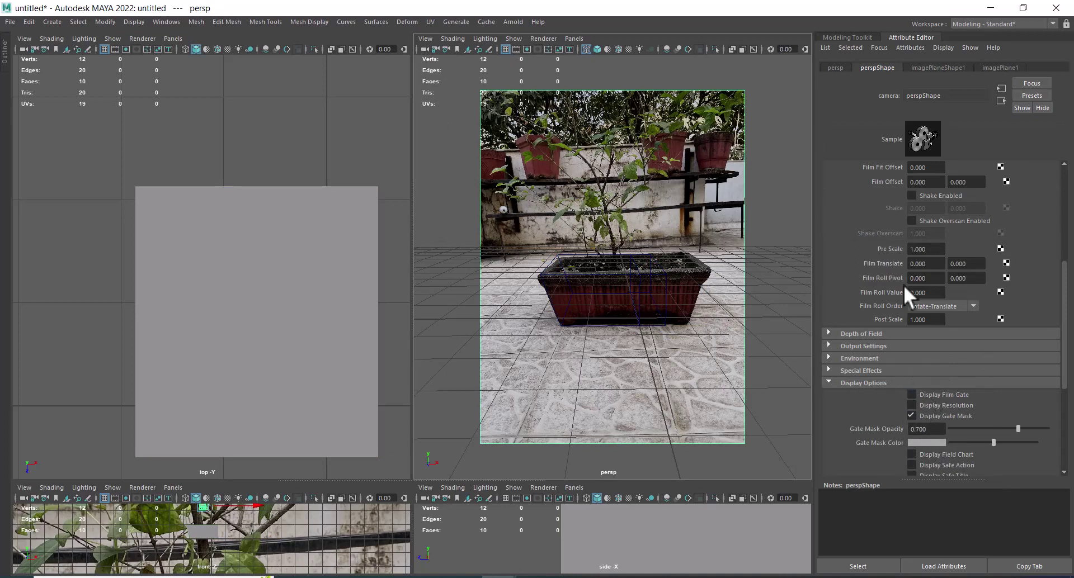
scroll(935, 405, down, 2)
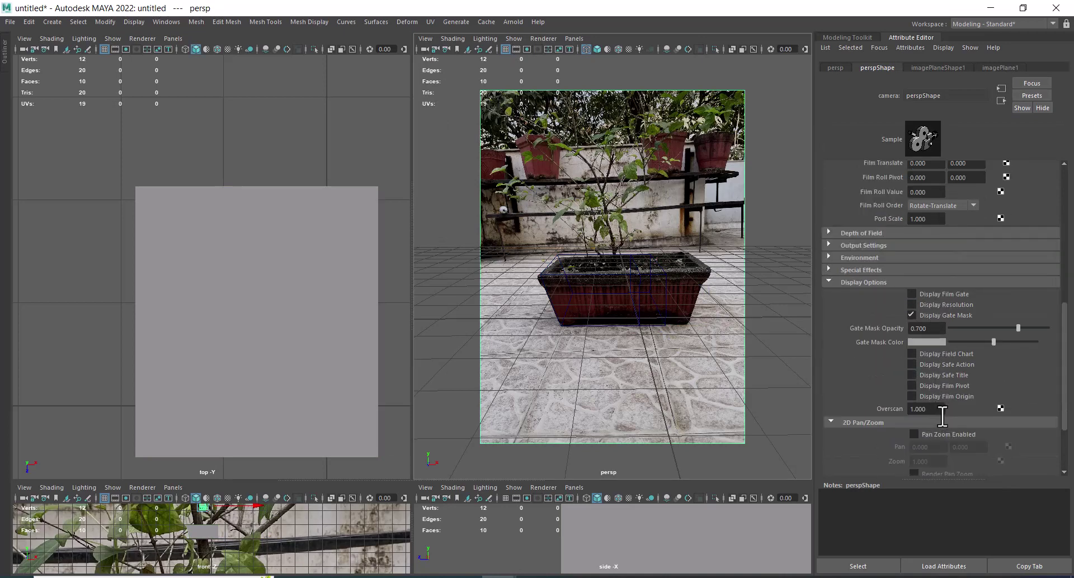
scroll(947, 372, down, 3)
click(937, 366)
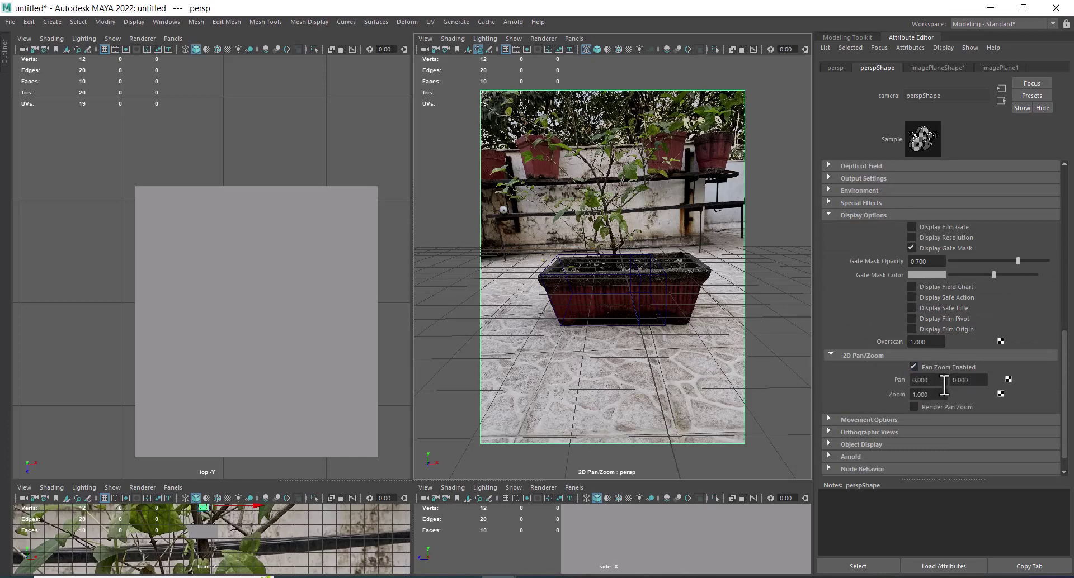
click(942, 381)
ctrl+drag(943, 384, 1001, 379)
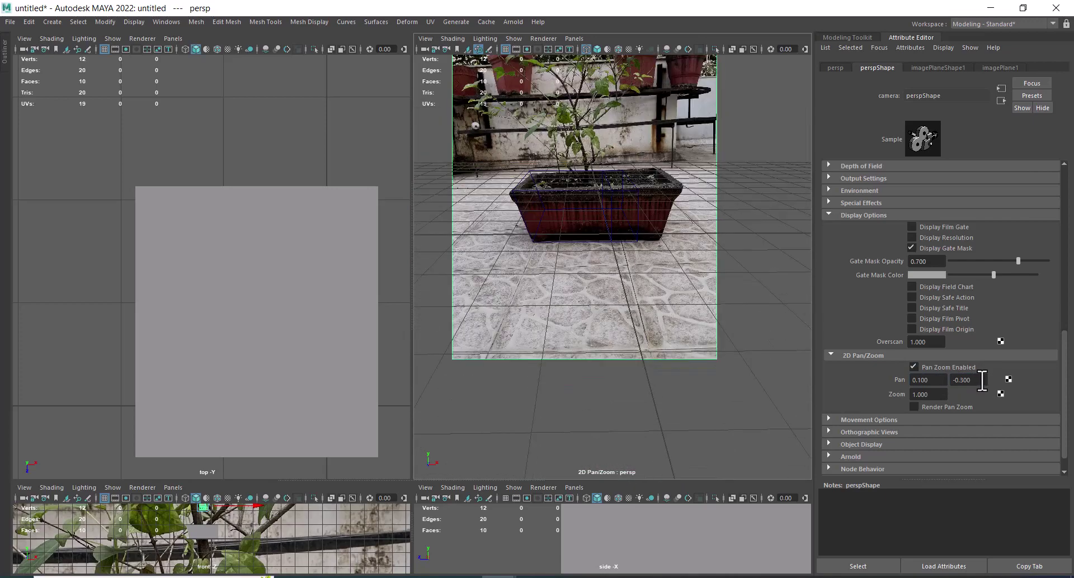
text(-0.200)
key(space)
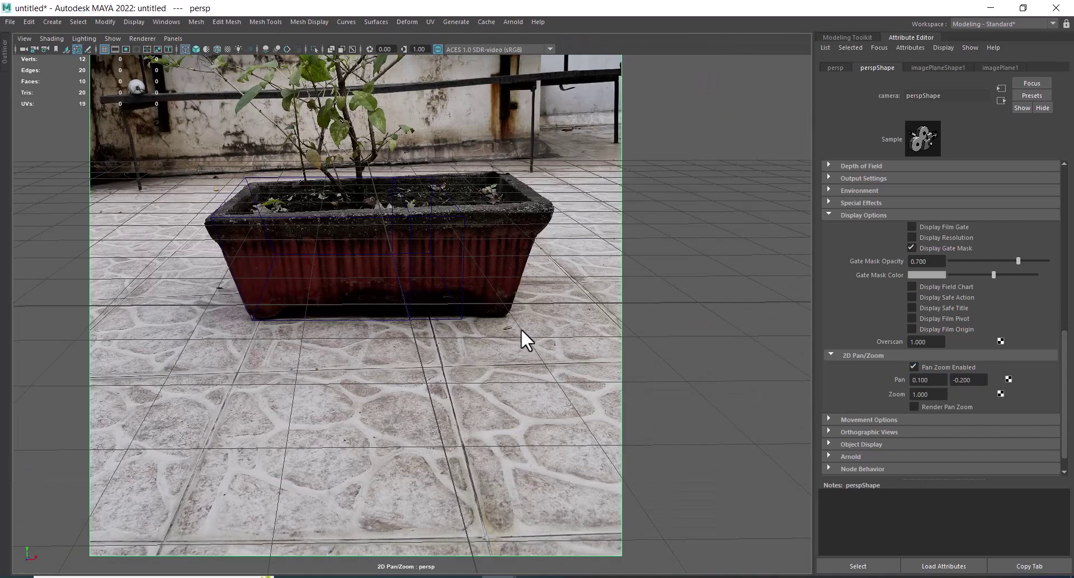
mouse_move(971, 381)
ctrl+mouse_down()
mouse_move(980, 380)
mouse_move(937, 394)
ctrl+mouse_up()
text(0.700)
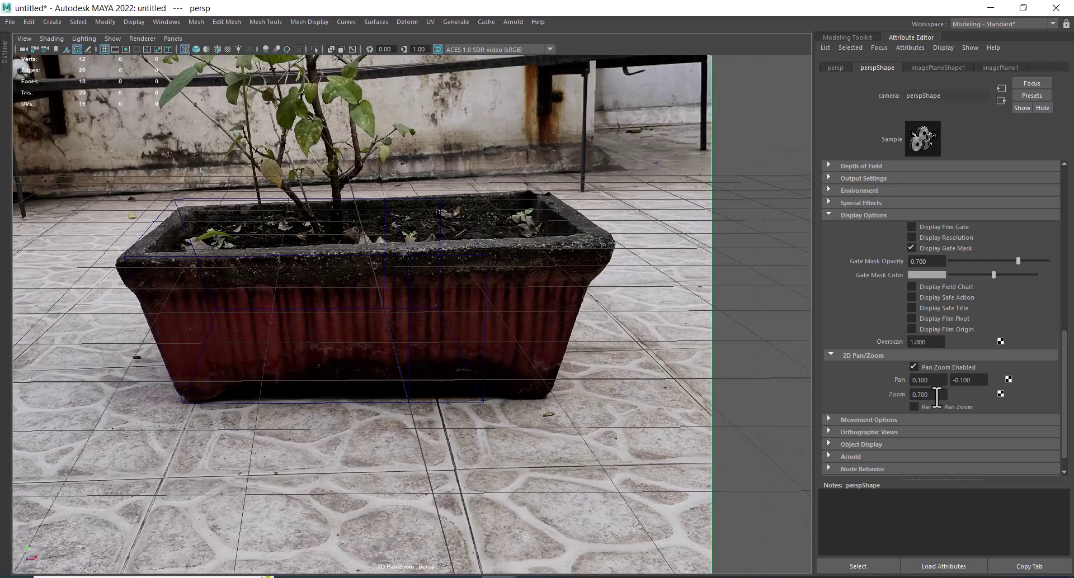
click(437, 308)
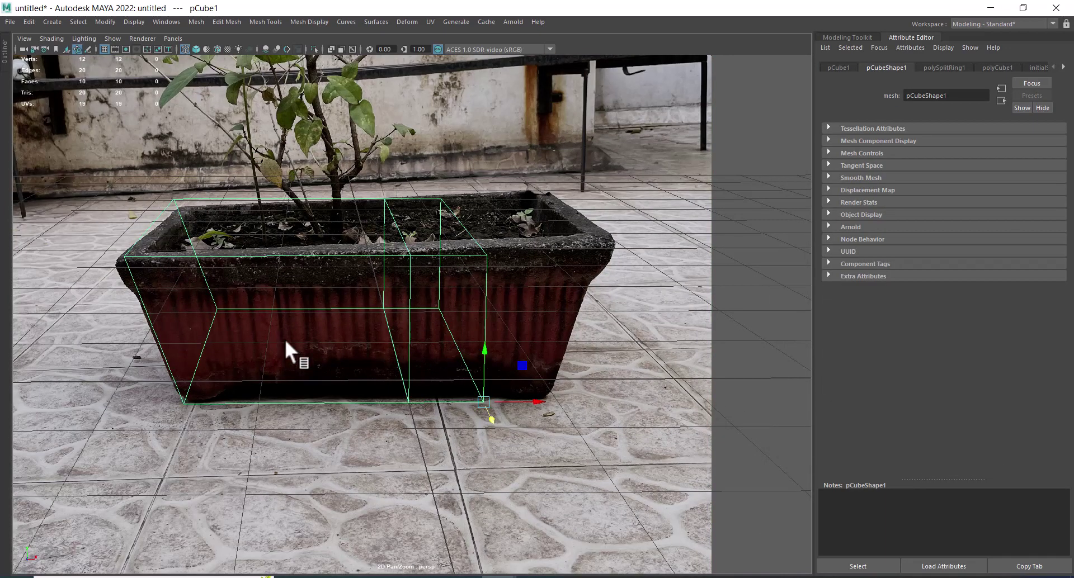
Insert a horizontal edge loop near the top of the box
alt+drag(335, 382, 329, 374)
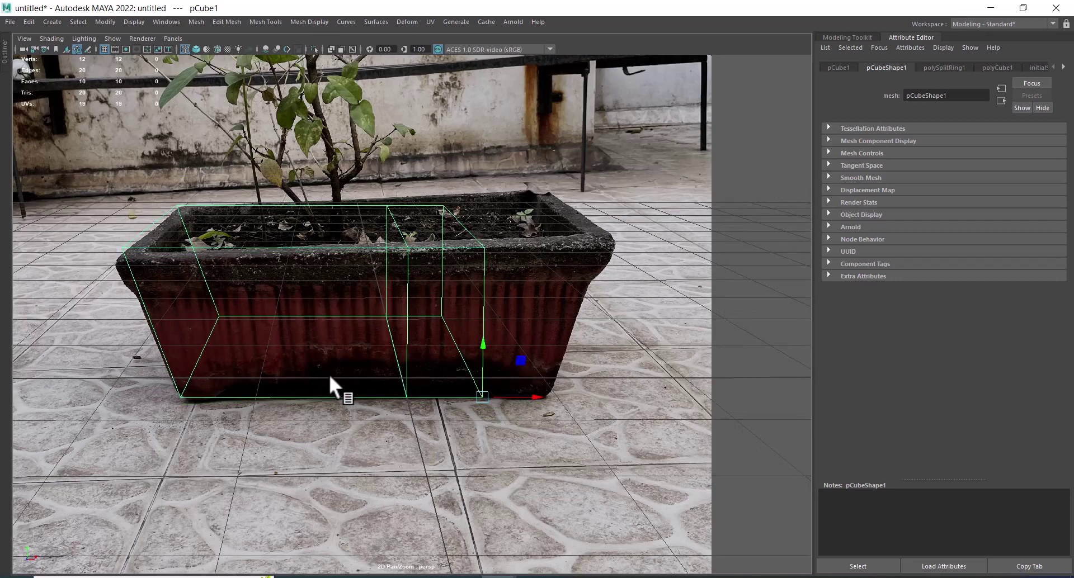
alt+middle_drag(324, 363, 324, 366)
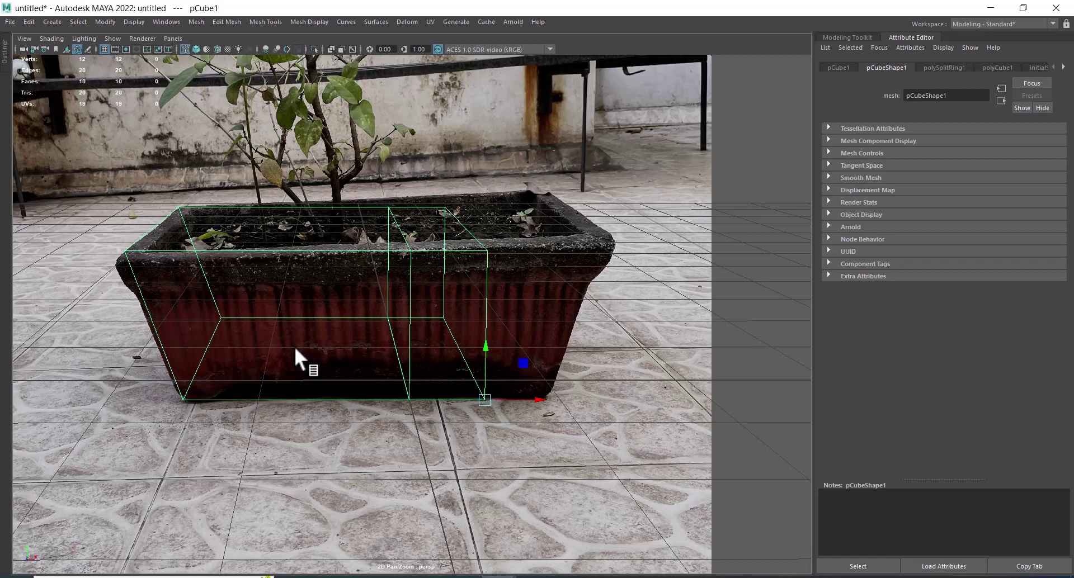
shift+right_drag(281, 286, 184, 302)
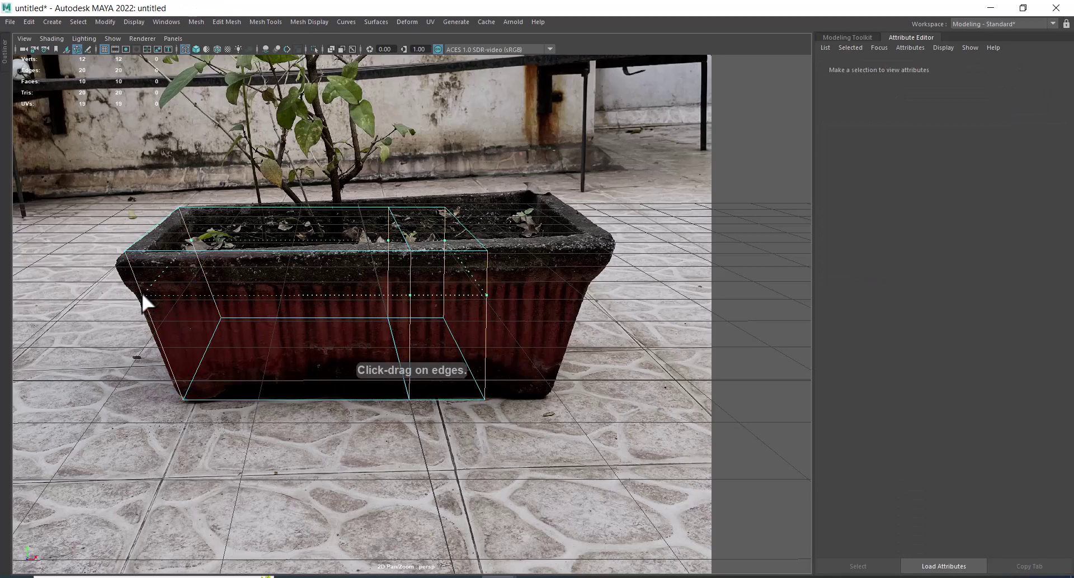
click(143, 296)
Extrude the upper face band outward with Local Translate Z 0.12 to form the rim
right_click(179, 264)
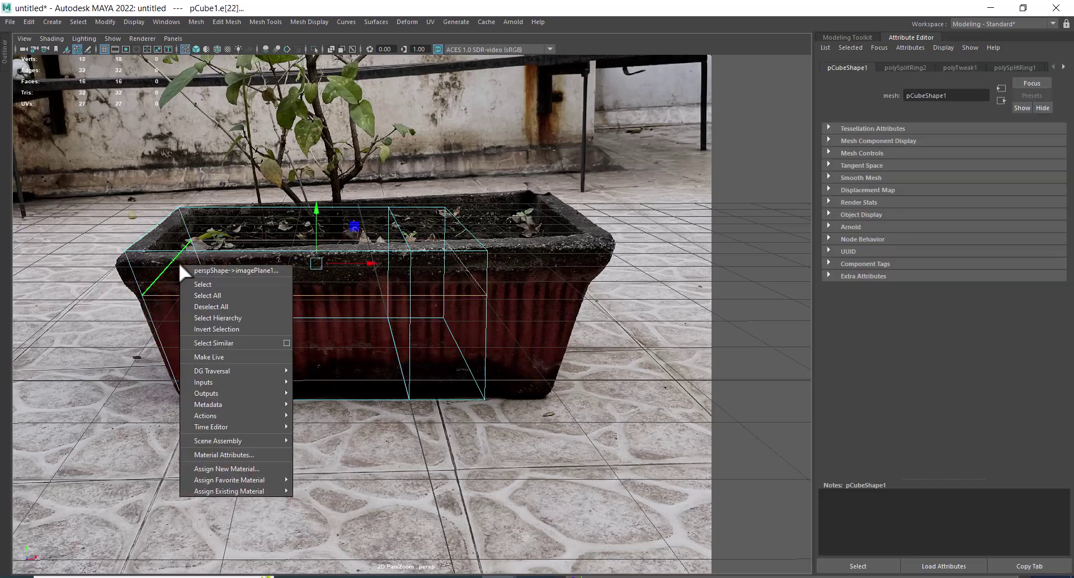
click(182, 287)
right_drag(129, 257, 169, 274)
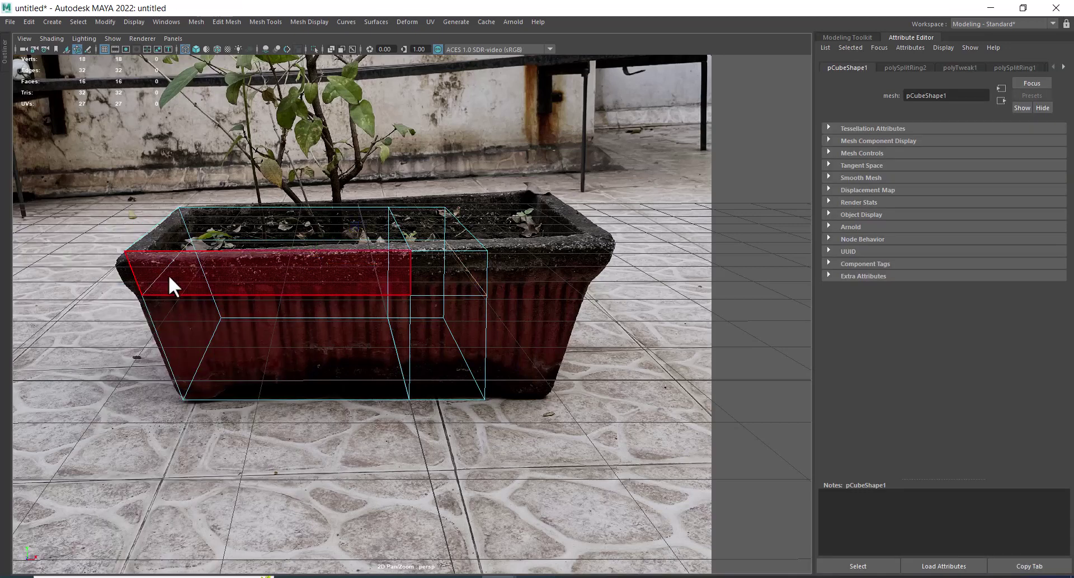
click(170, 274)
shift+double_click(440, 267)
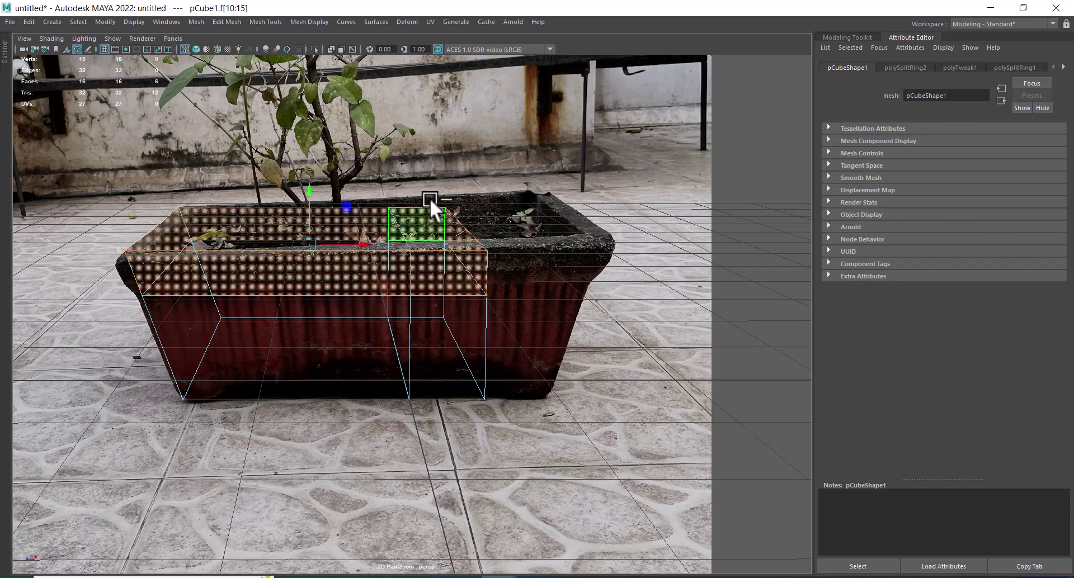
shift+right_drag(455, 152, 456, 187)
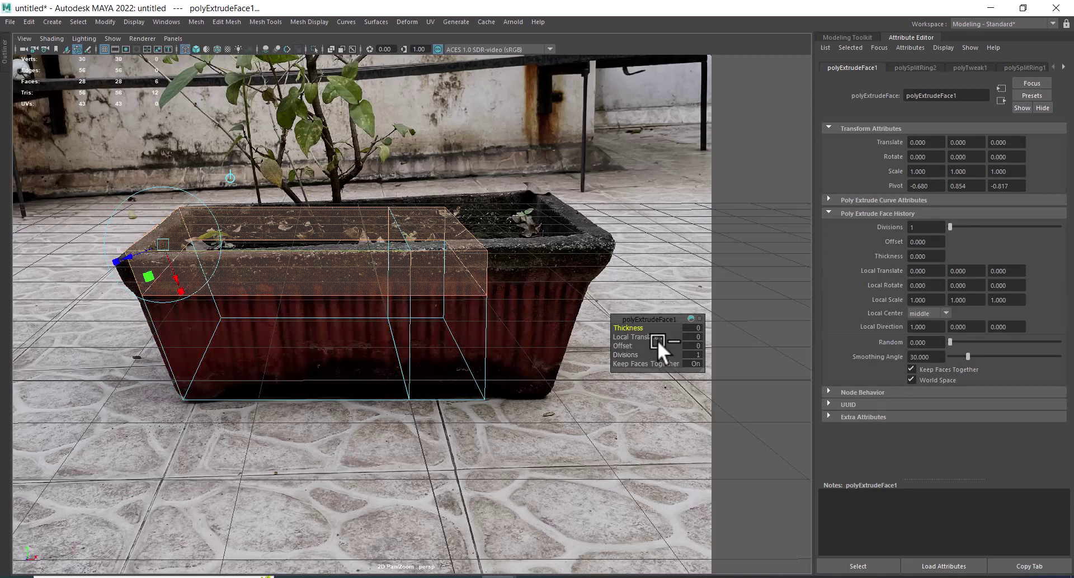
middle_drag(653, 336, 660, 334)
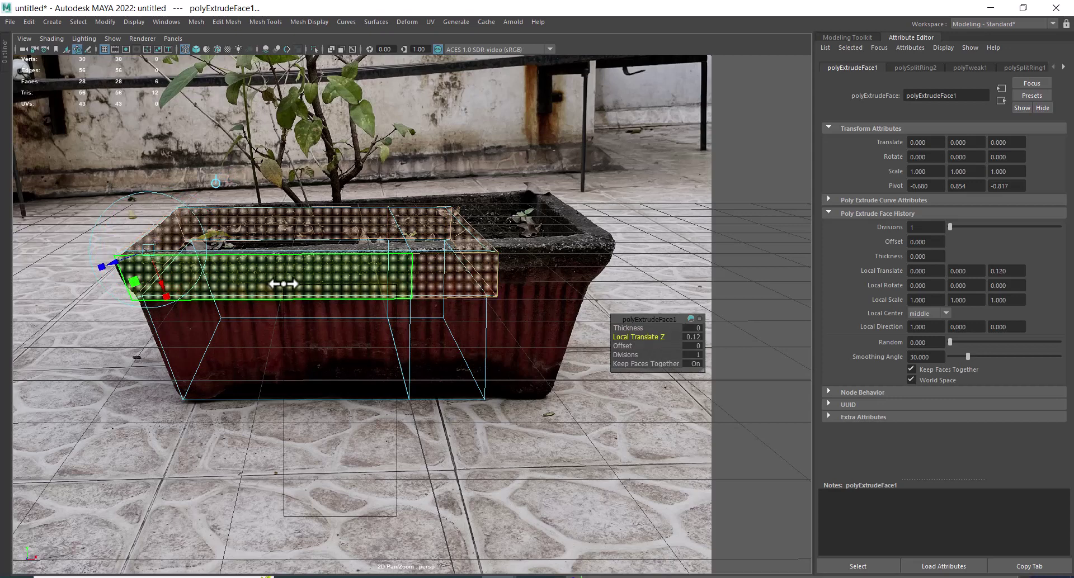
right_click(550, 426)
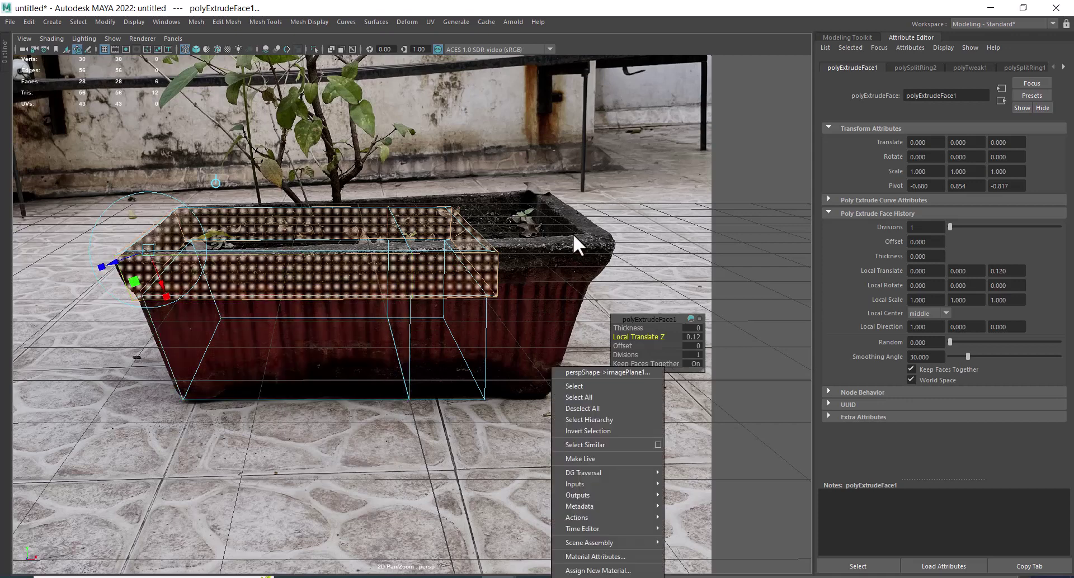
right_click(669, 182)
right_drag(726, 149, 735, 118)
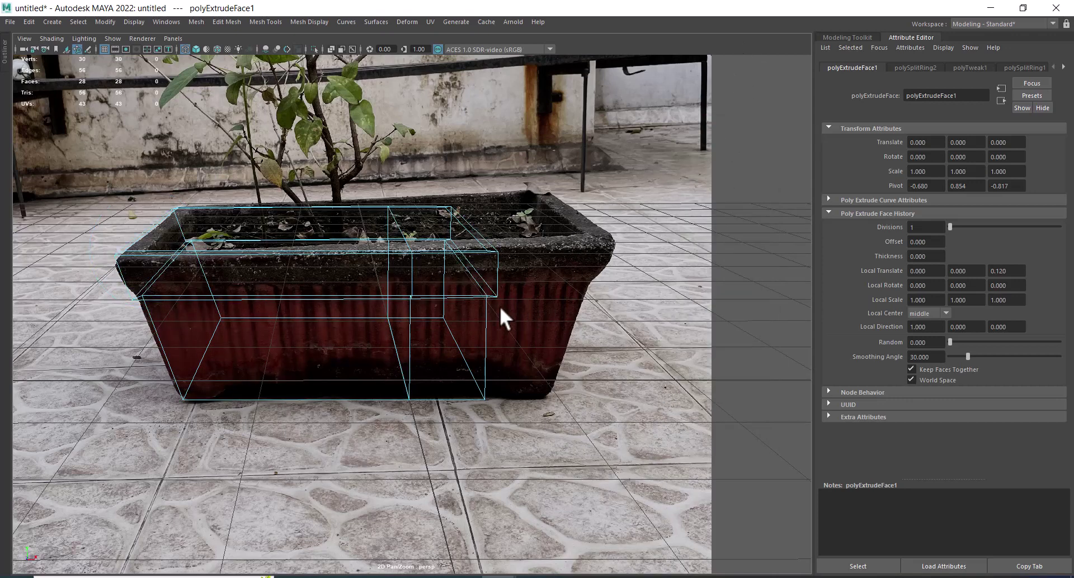
Raise the rim band's lower edge loop to match the photo's lip, checking in front view
click(325, 298)
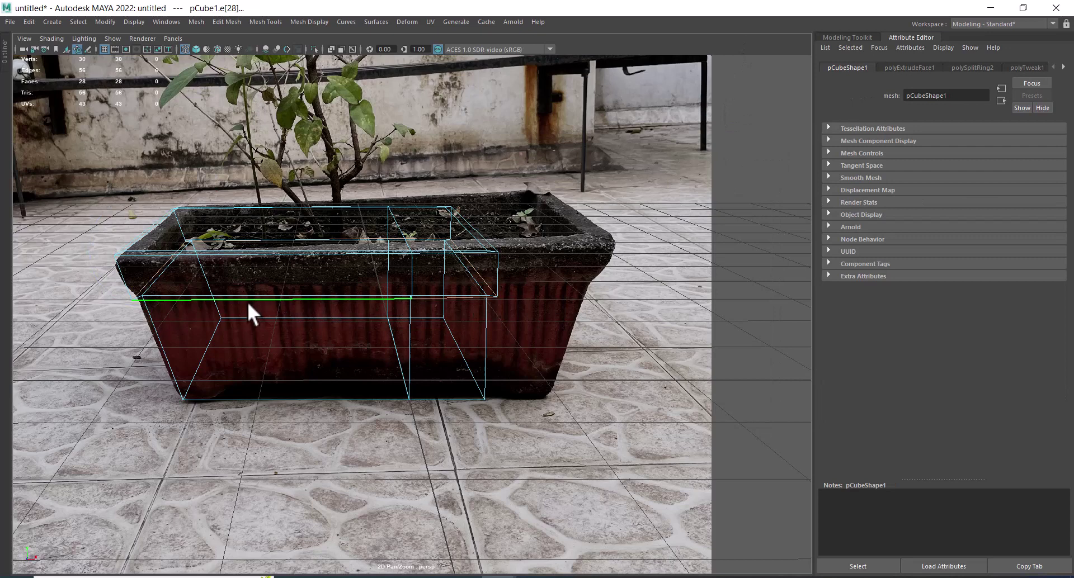
key(w)
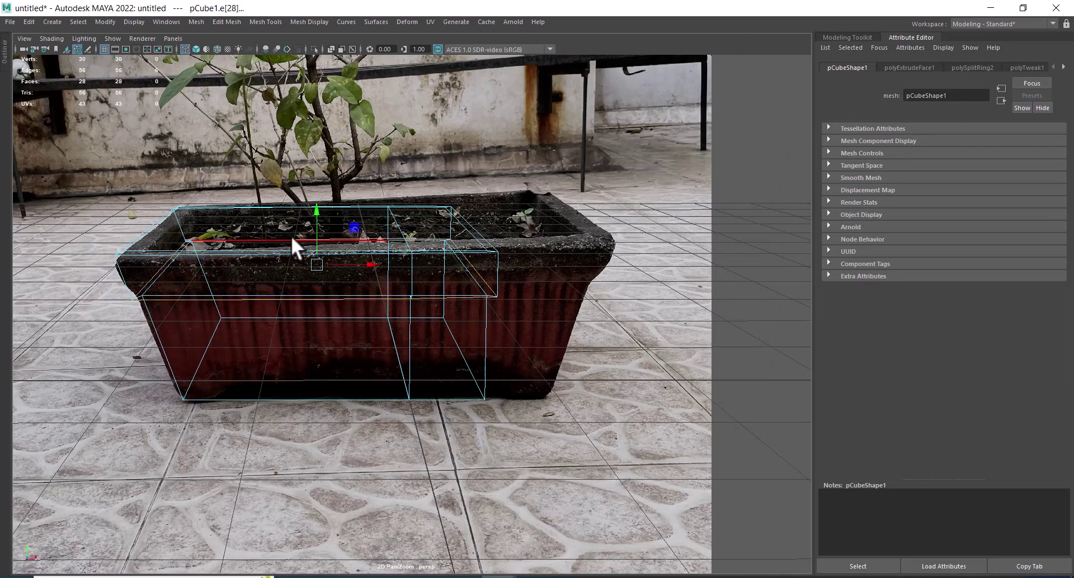
drag(316, 212, 314, 205)
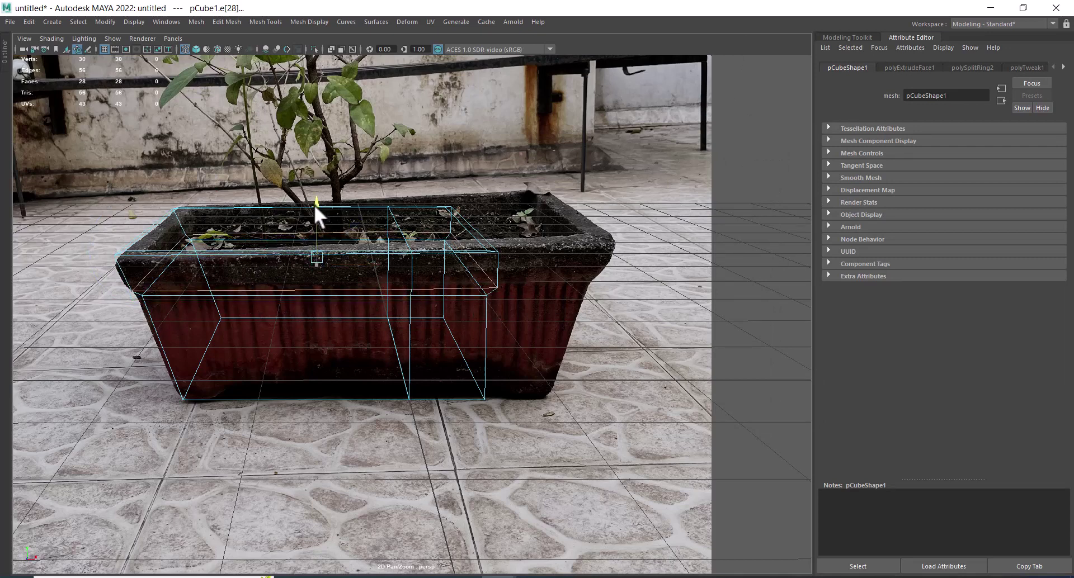
key(space)
key(space)
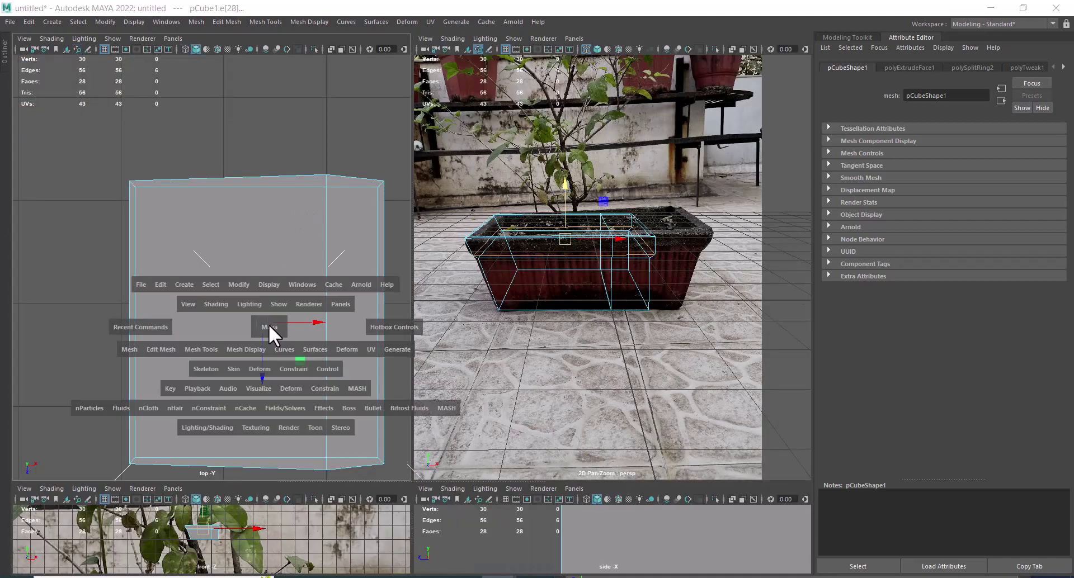
drag(268, 324, 269, 350)
key(f)
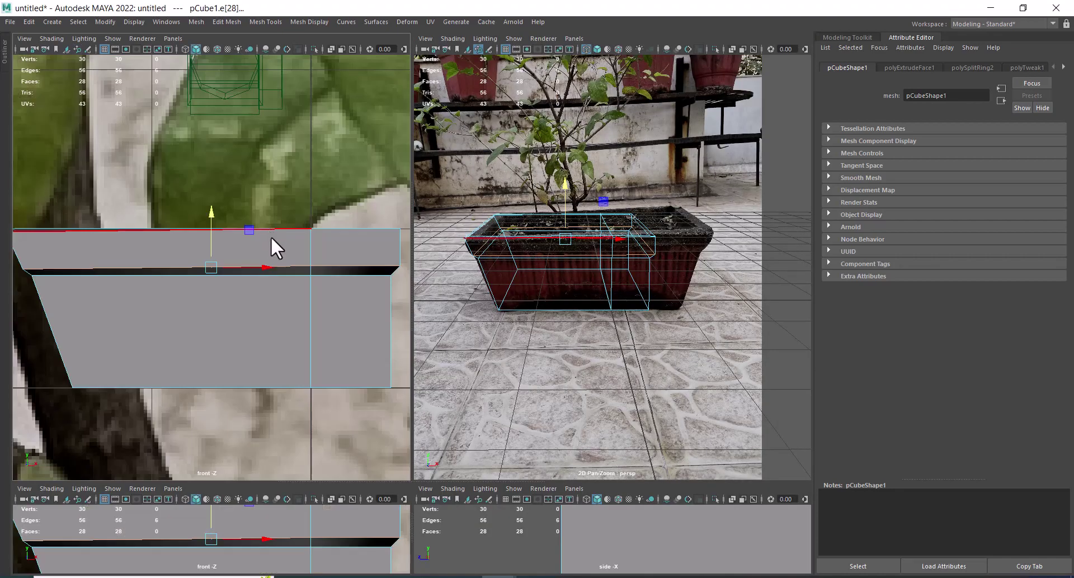
alt+right_drag(271, 248, 239, 290)
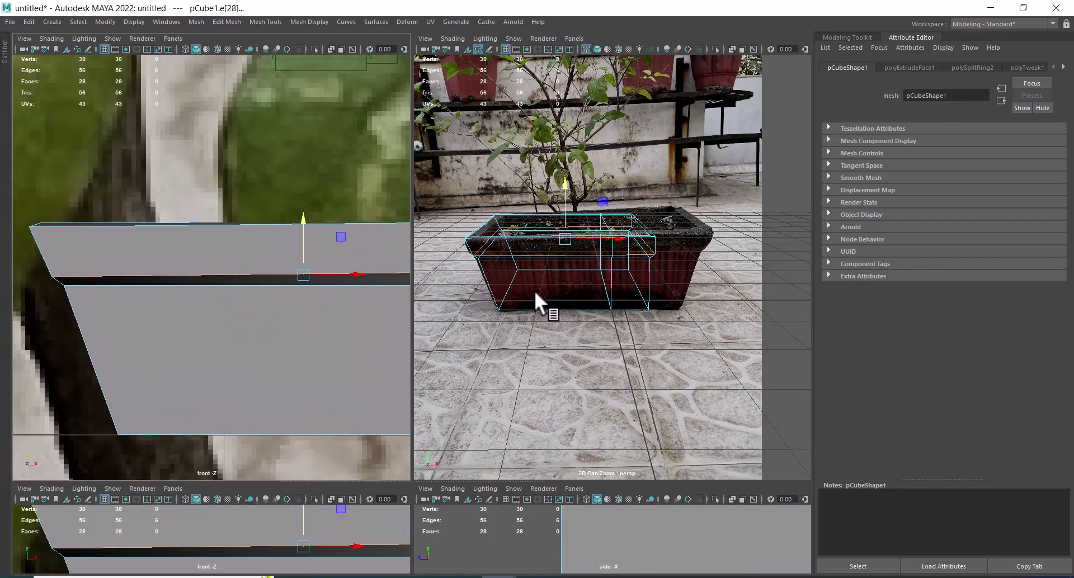
key(space)
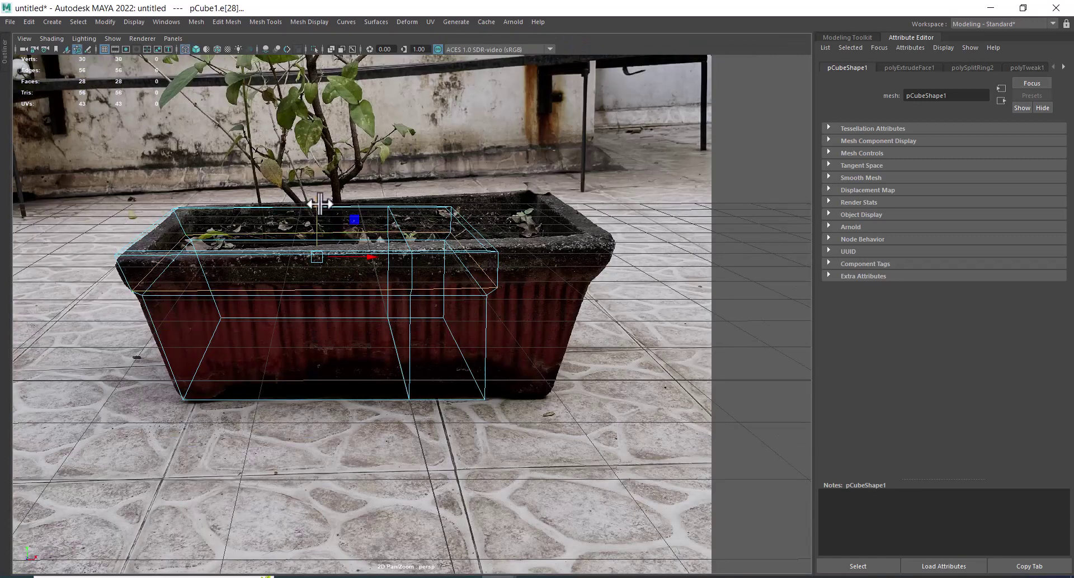
drag(318, 205, 313, 204)
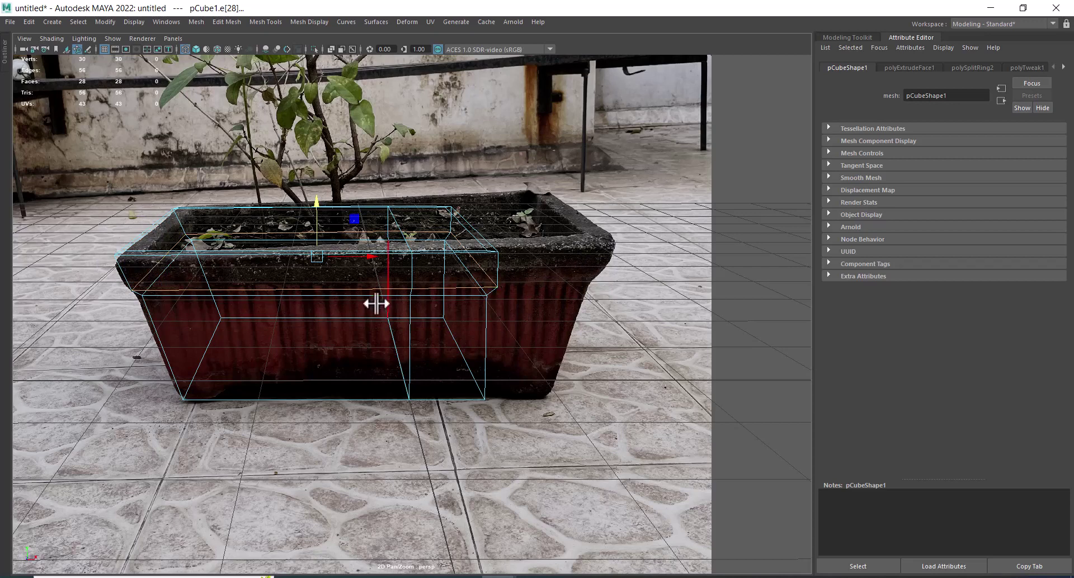
Change the top-left viewport to a perspective view
key(space)
scroll(253, 343, down, 4)
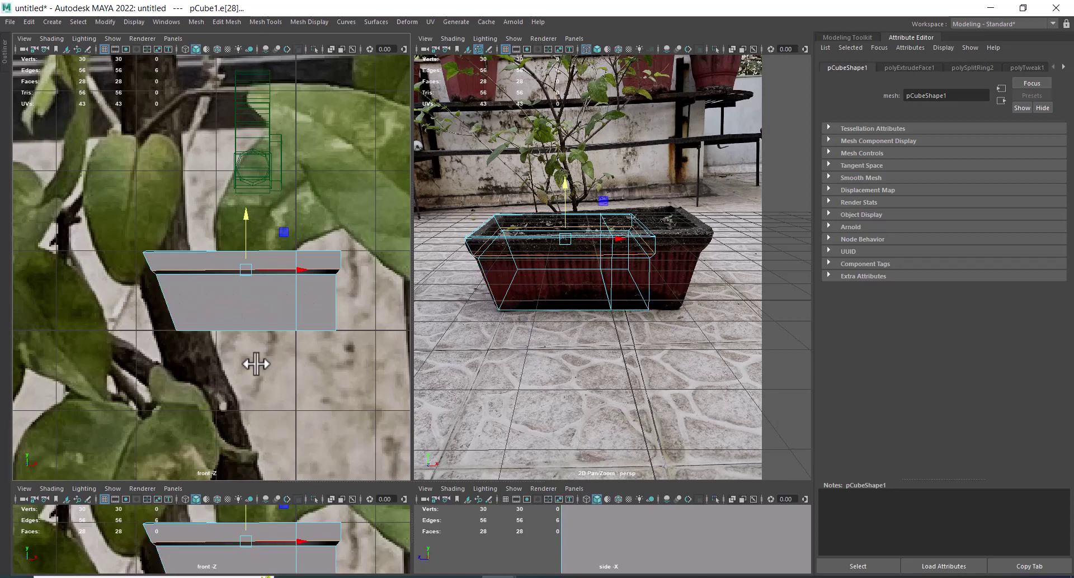
drag(246, 224, 260, 259)
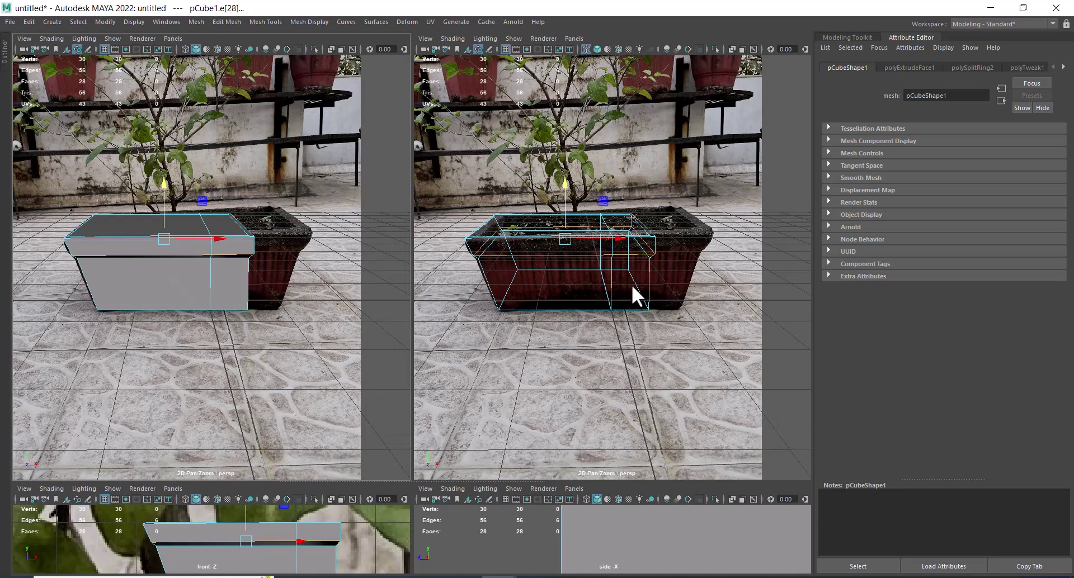
Create the new persp1 perspective camera and bring it to eye level on the box
click(173, 37)
mouse_move(192, 49)
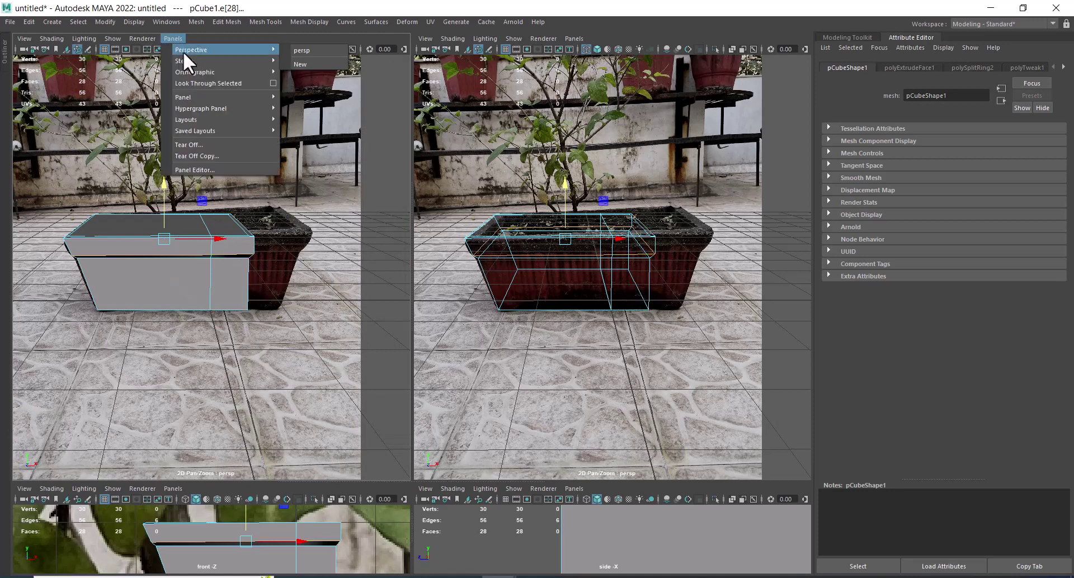
click(327, 64)
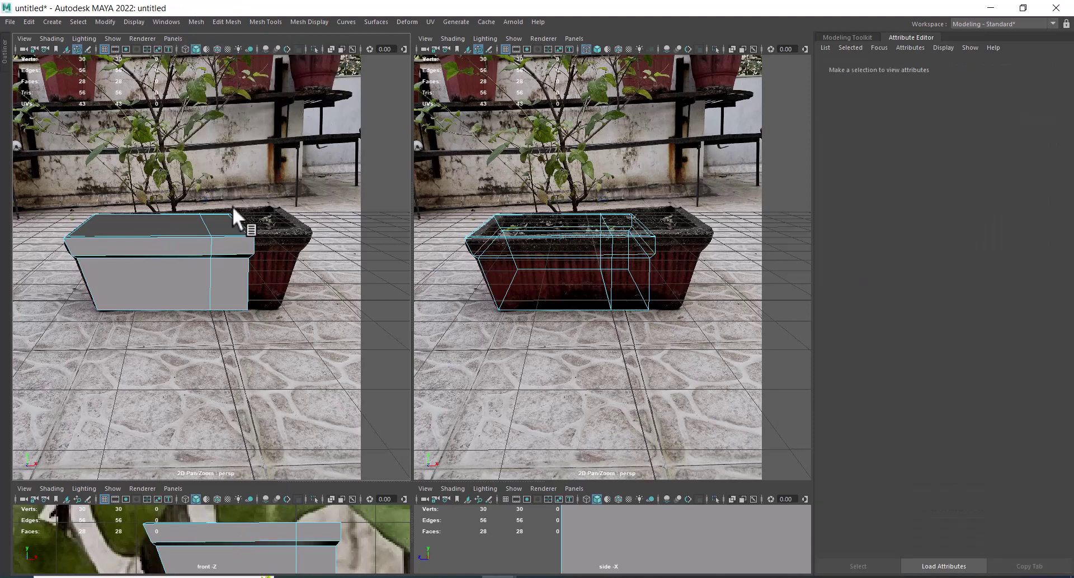
click(169, 34)
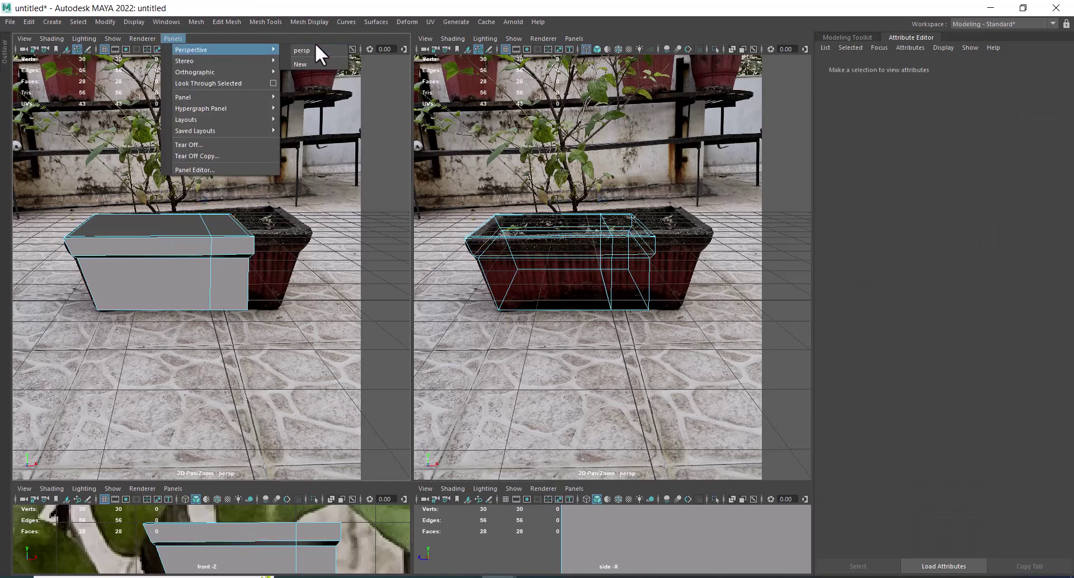
click(320, 63)
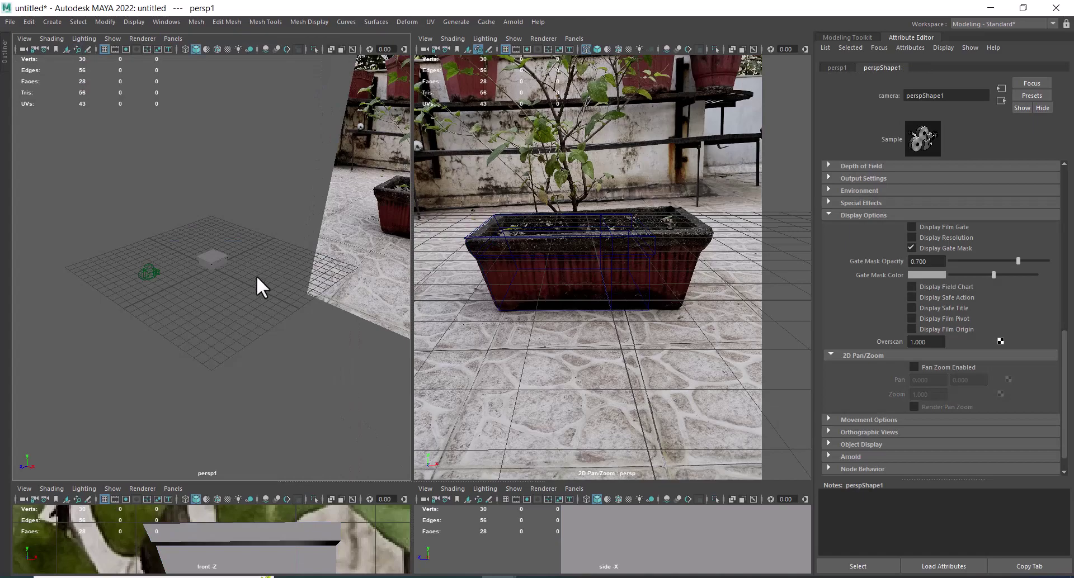
mouse_move(256, 276)
alt+mouse_down()
mouse_move(377, 303)
mouse_move(316, 345)
alt+mouse_up()
click(197, 244)
mouse_move(197, 244)
alt+mouse_down()
mouse_move(219, 273)
mouse_move(160, 307)
mouse_move(240, 287)
mouse_move(252, 302)
mouse_move(214, 314)
mouse_move(225, 220)
mouse_move(212, 164)
mouse_move(186, 183)
mouse_move(225, 220)
mouse_move(251, 216)
mouse_move(208, 239)
mouse_move(282, 247)
mouse_move(291, 263)
alt+mouse_up()
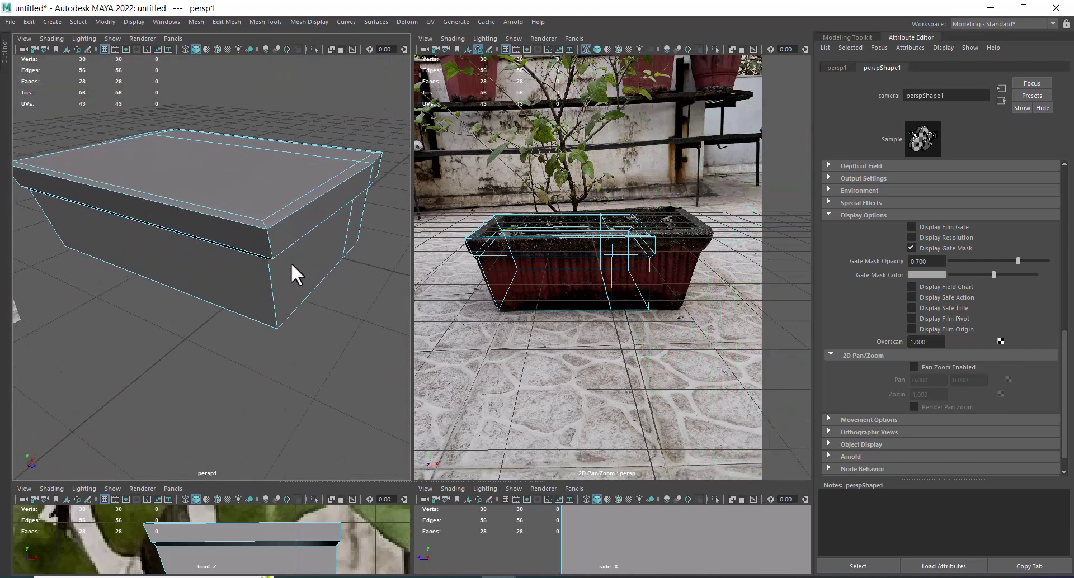
Bevel the two selected corner edge loops with 4 segments and fraction 0.16
right_drag(266, 274, 263, 120)
double_click(270, 277)
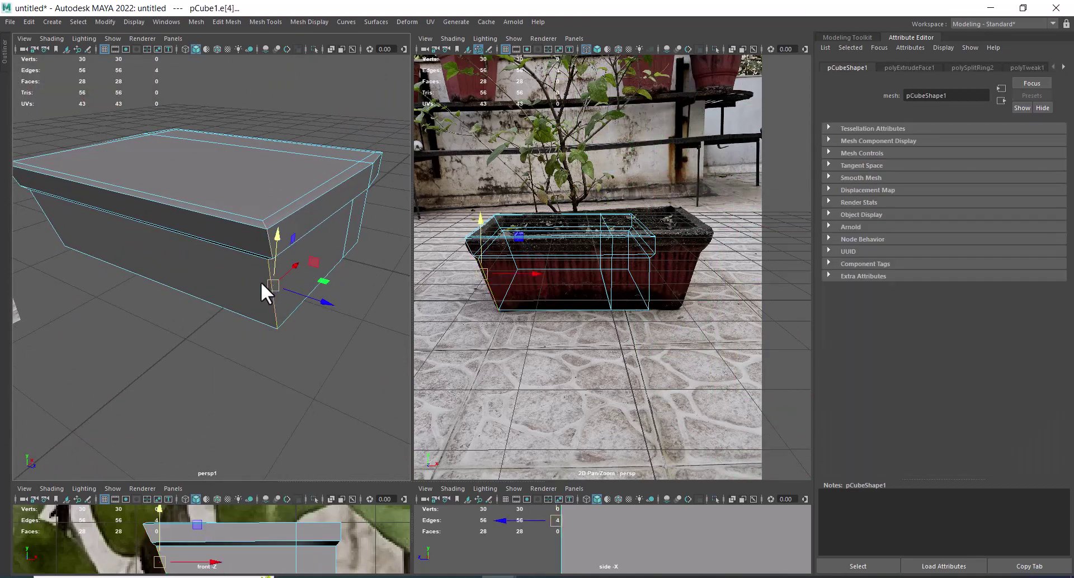
mouse_move(260, 281)
alt+mouse_down()
mouse_move(207, 276)
mouse_move(257, 291)
mouse_move(258, 259)
mouse_move(183, 232)
mouse_move(193, 153)
mouse_move(232, 229)
mouse_move(237, 220)
alt+mouse_up()
double_click(259, 259)
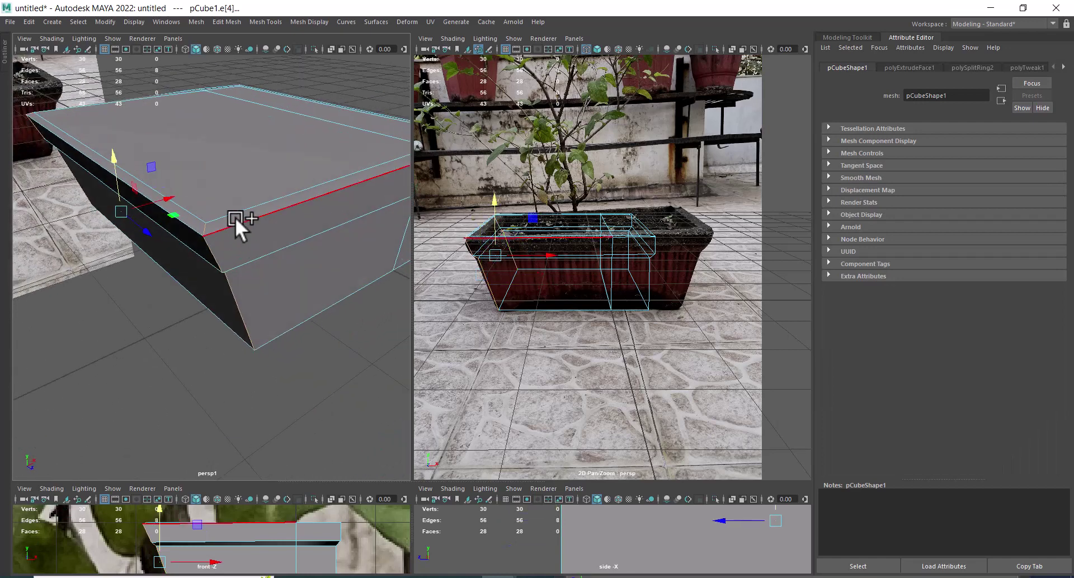
shift+right_drag(236, 219, 282, 219)
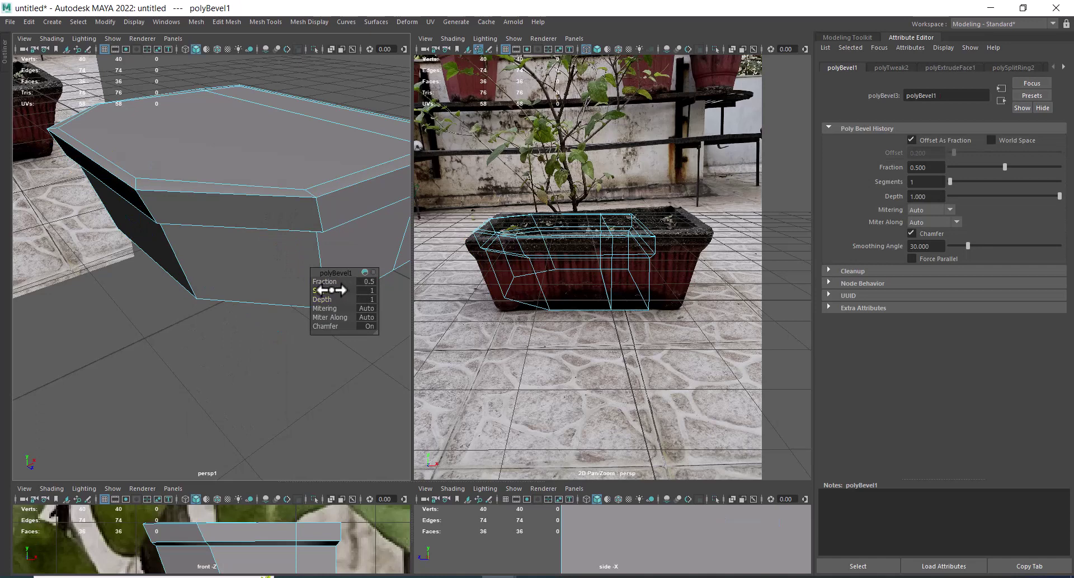
mouse_move(347, 293)
mouse_down()
mouse_move(356, 292)
mouse_move(312, 287)
mouse_up()
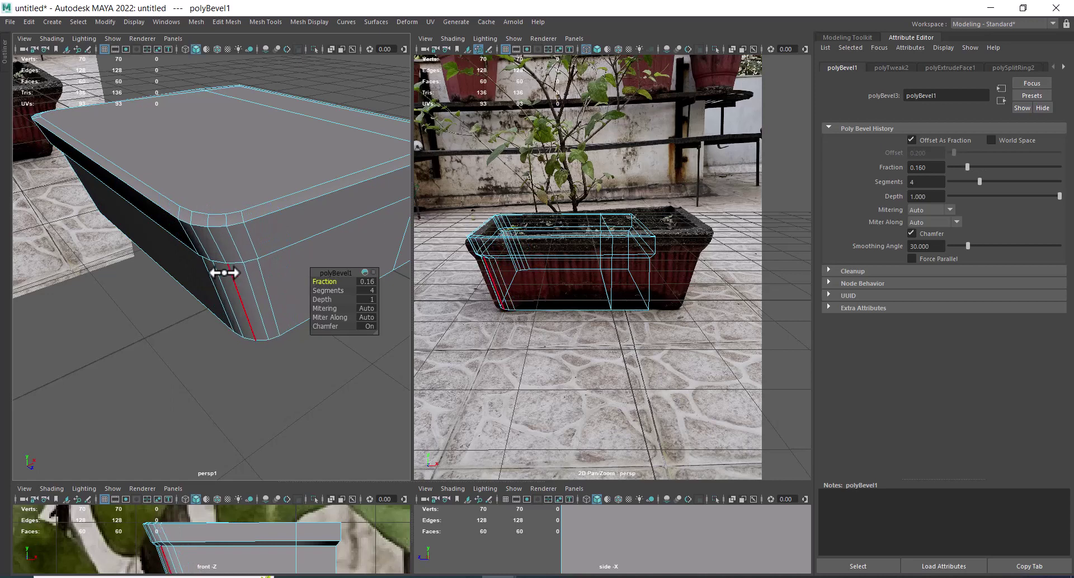
alt+drag(220, 225, 213, 241)
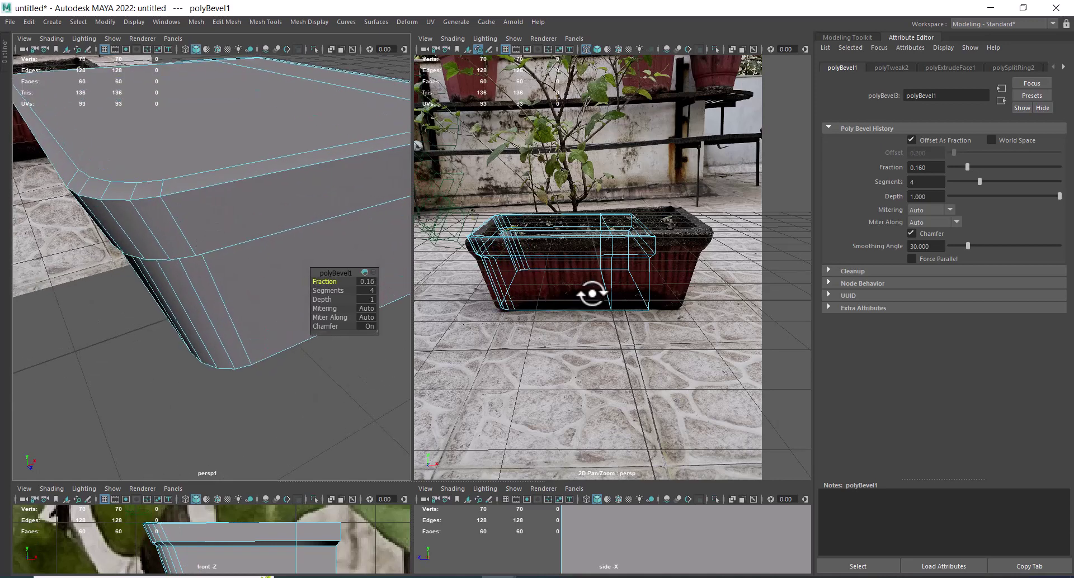
Bring IMG_1181.jpeg forward and zoom in on the planter's corner
click(671, 576)
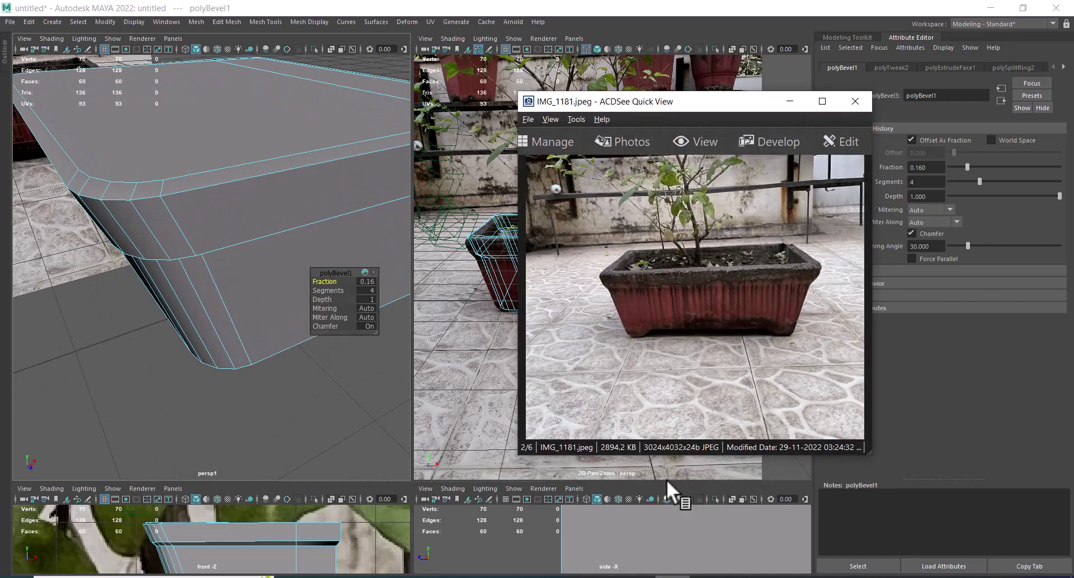
scroll(615, 319, up, 1)
scroll(626, 314, up, 1)
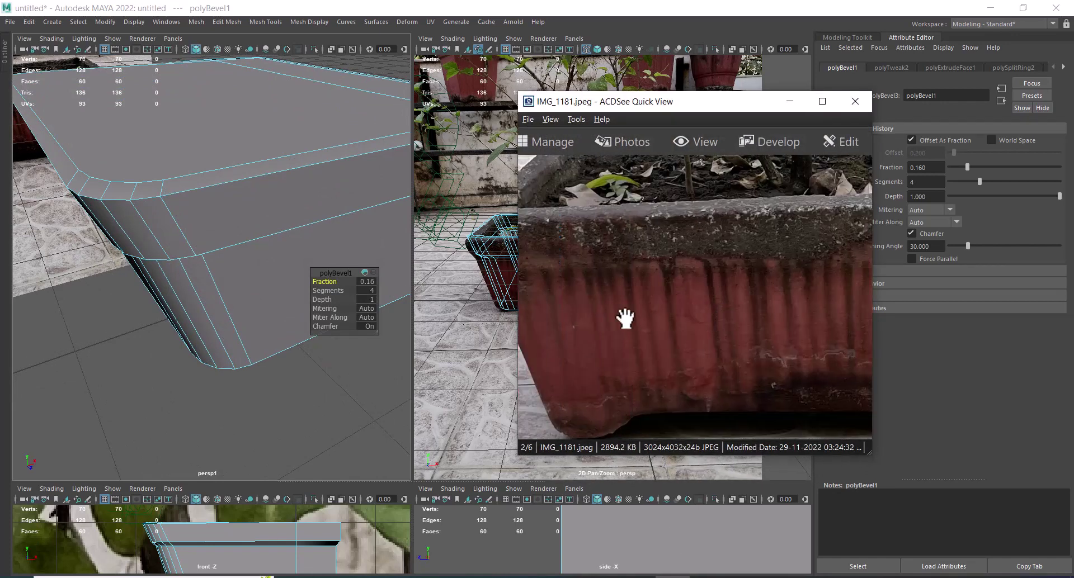
scroll(671, 319, up, 2)
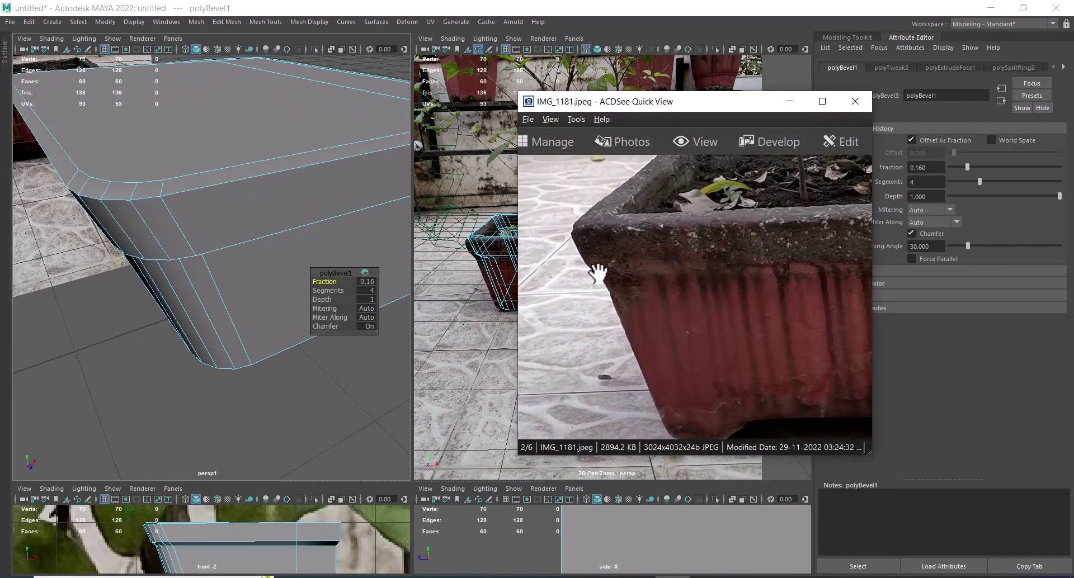
alt+right_drag(222, 244, 196, 223)
mouse_move(196, 223)
alt+mouse_down()
mouse_move(200, 239)
mouse_move(228, 192)
mouse_move(264, 175)
alt+mouse_up()
Delete the faces on the box's right half from the front view
alt+middle_drag(263, 175, 247, 166)
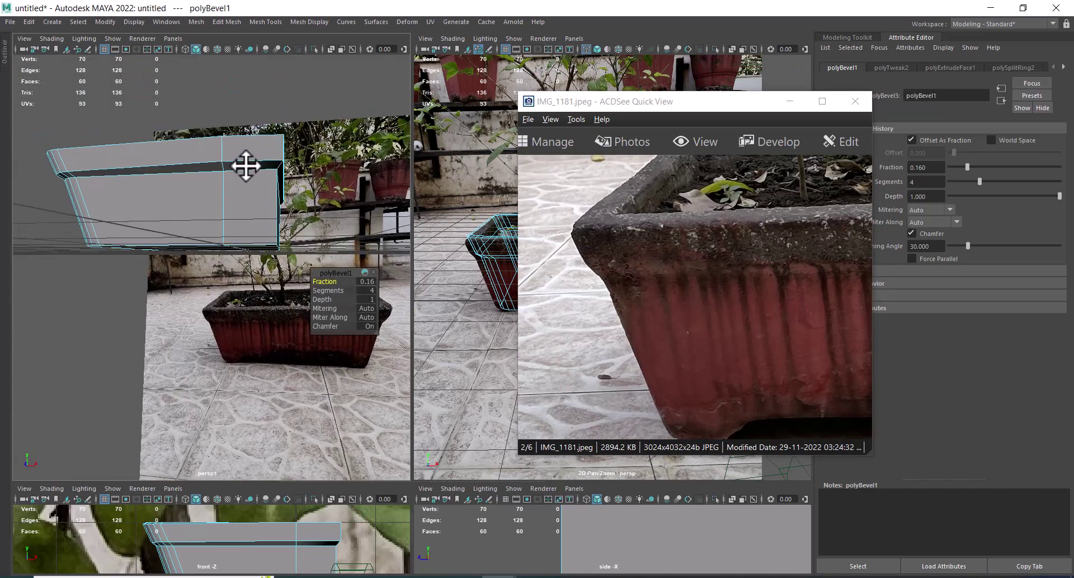
alt+drag(247, 166, 248, 154)
right_drag(252, 130, 265, 156)
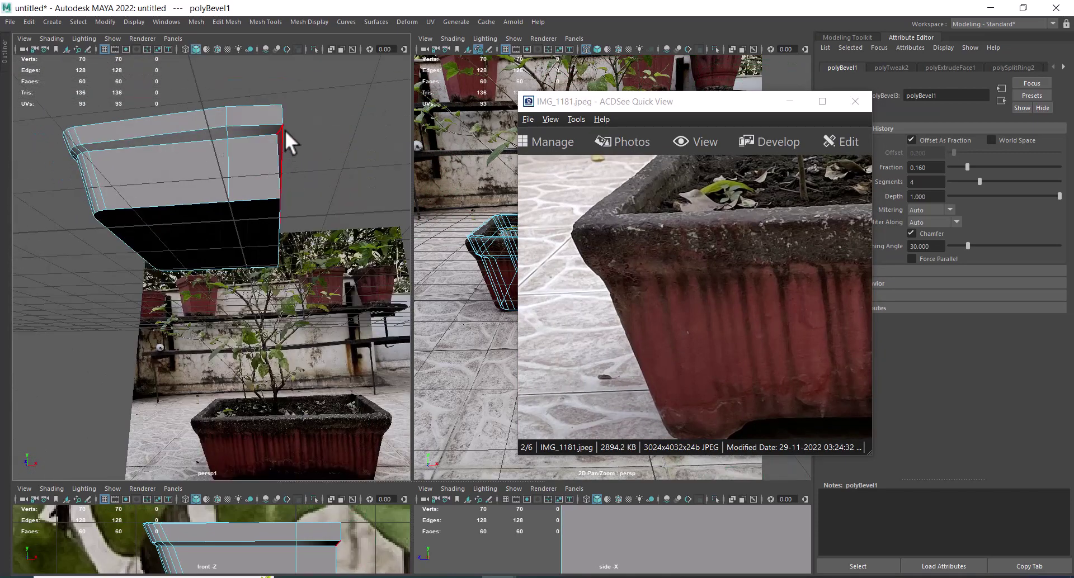
key(space)
drag(287, 117, 288, 153)
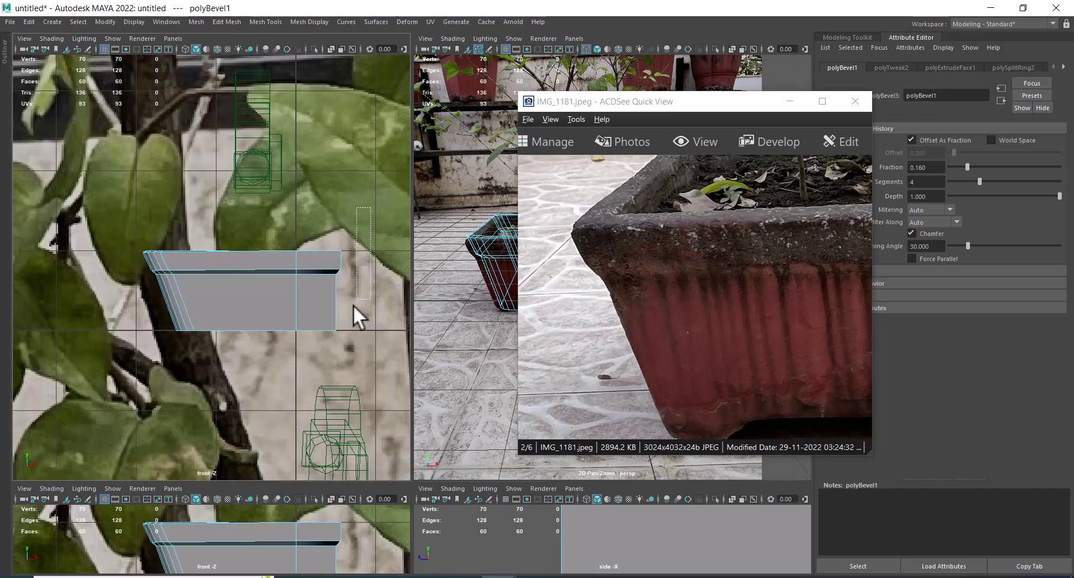
drag(320, 361, 320, 358)
key(Delete)
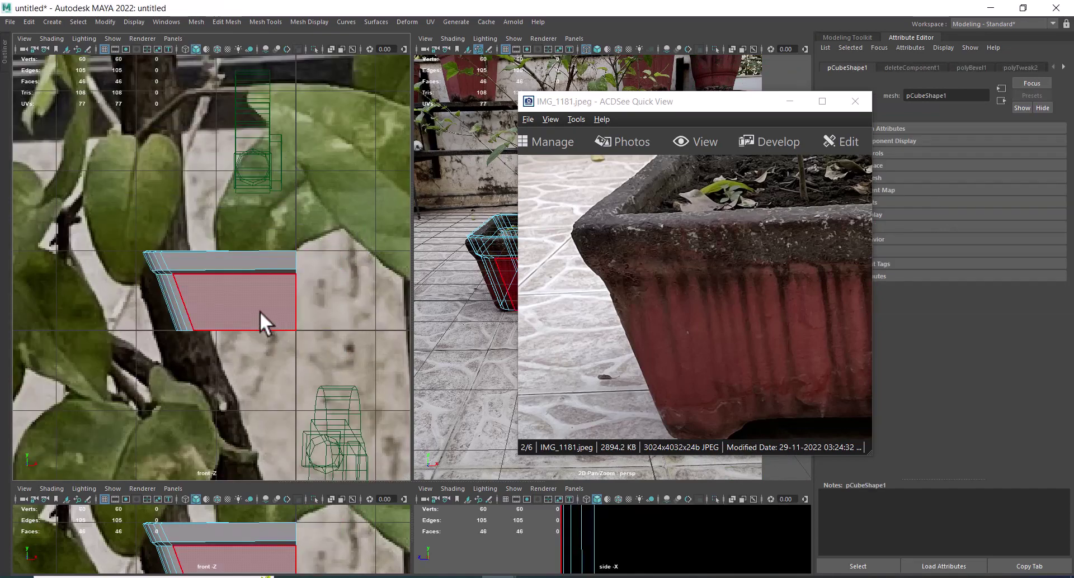
Return to perspective and move the ACDSee photo window aside
key(space)
mouse_move(259, 311)
mouse_down()
mouse_move(263, 237)
mouse_move(223, 277)
mouse_up()
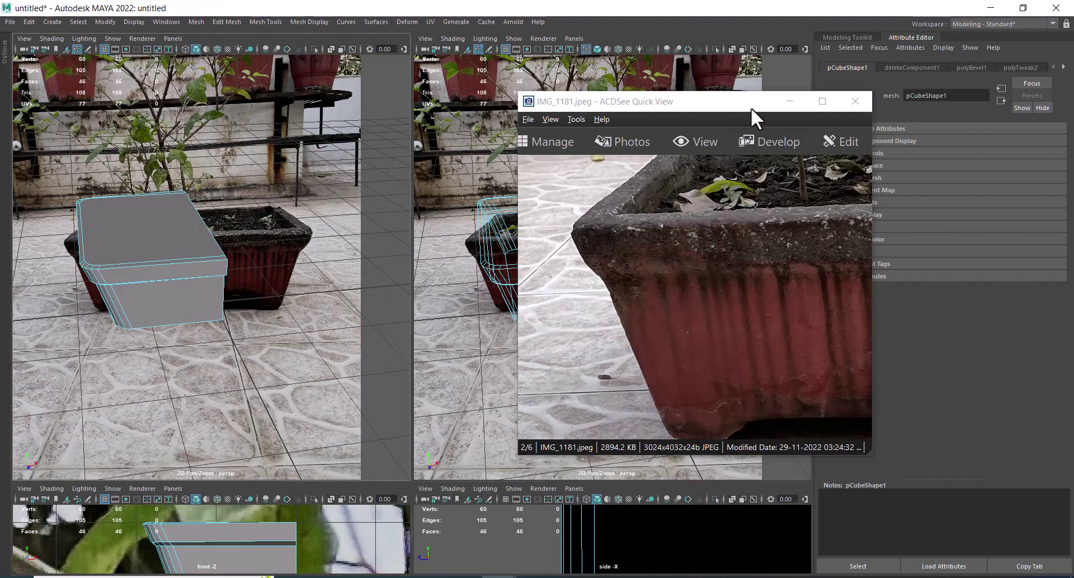
drag(717, 105, 932, 210)
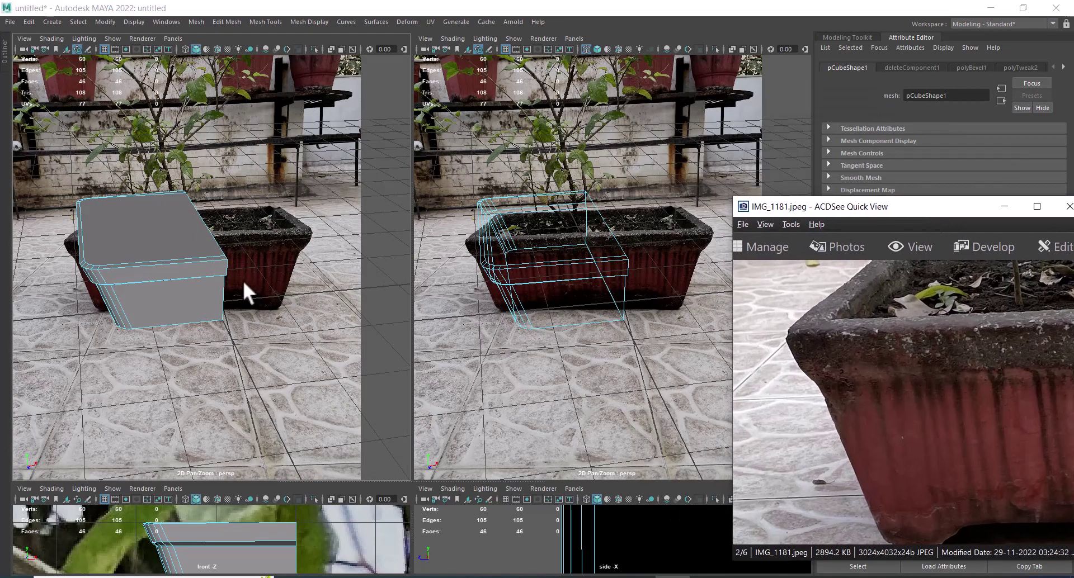
click(177, 321)
key(ctrl+z)
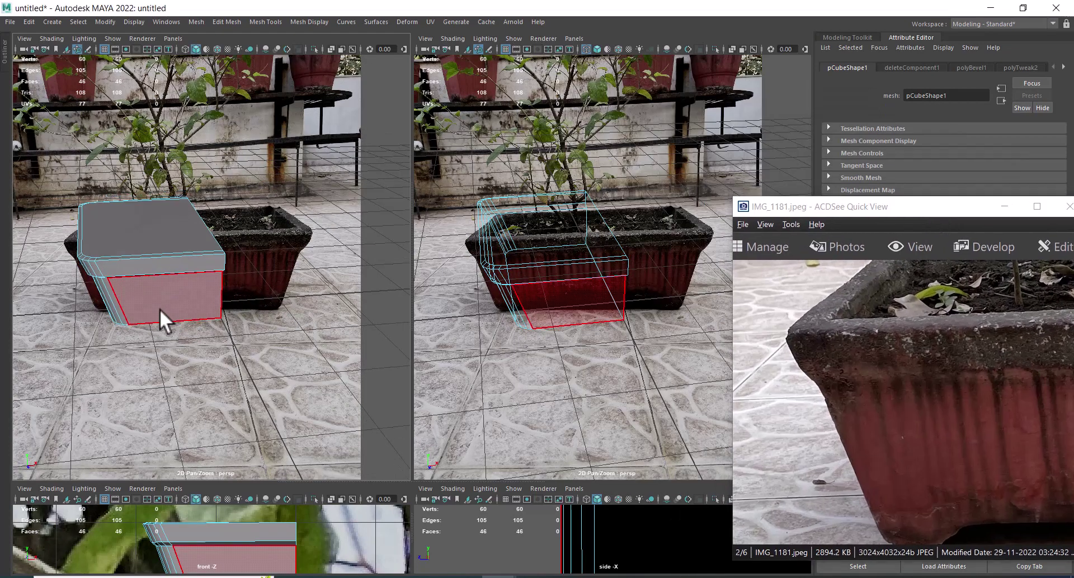
alt+drag(551, 307, 546, 294)
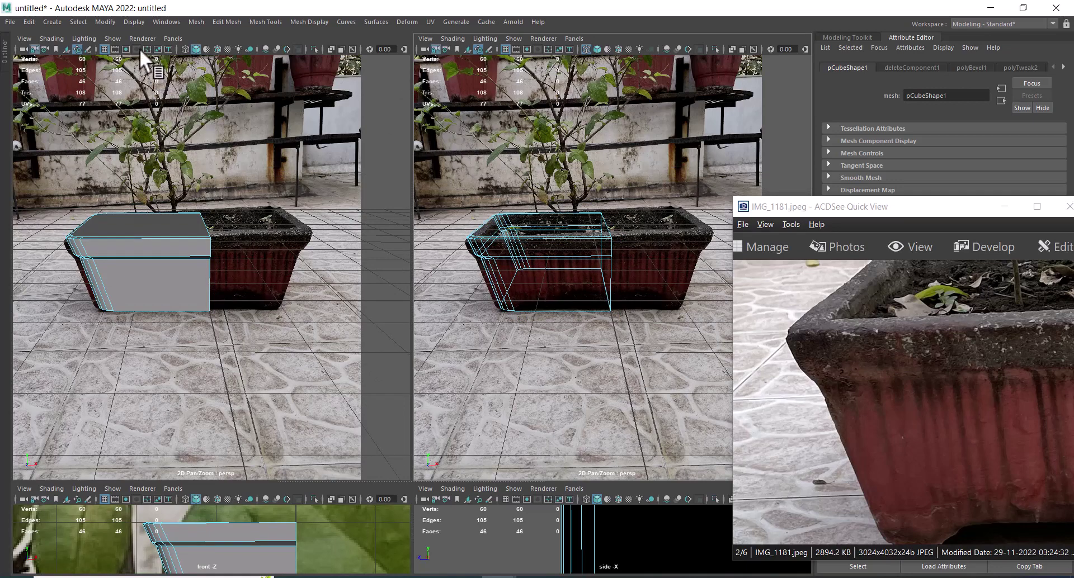
Frame the half box in perspective and select the whole pCube1 object
click(169, 39)
key(space)
drag(199, 382, 208, 348)
alt+drag(210, 288, 193, 298)
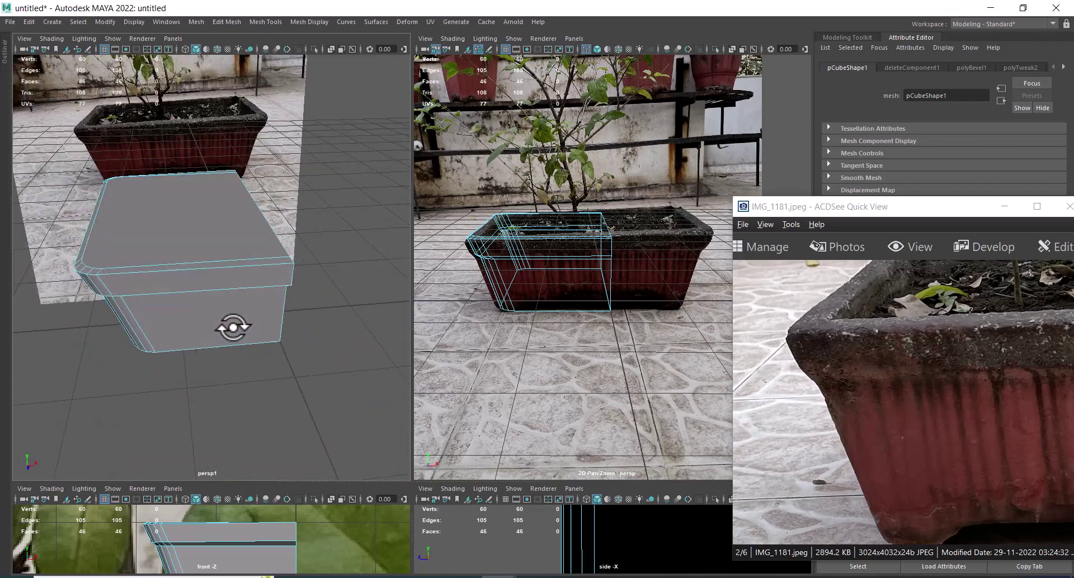
right_click(195, 252)
key(f)
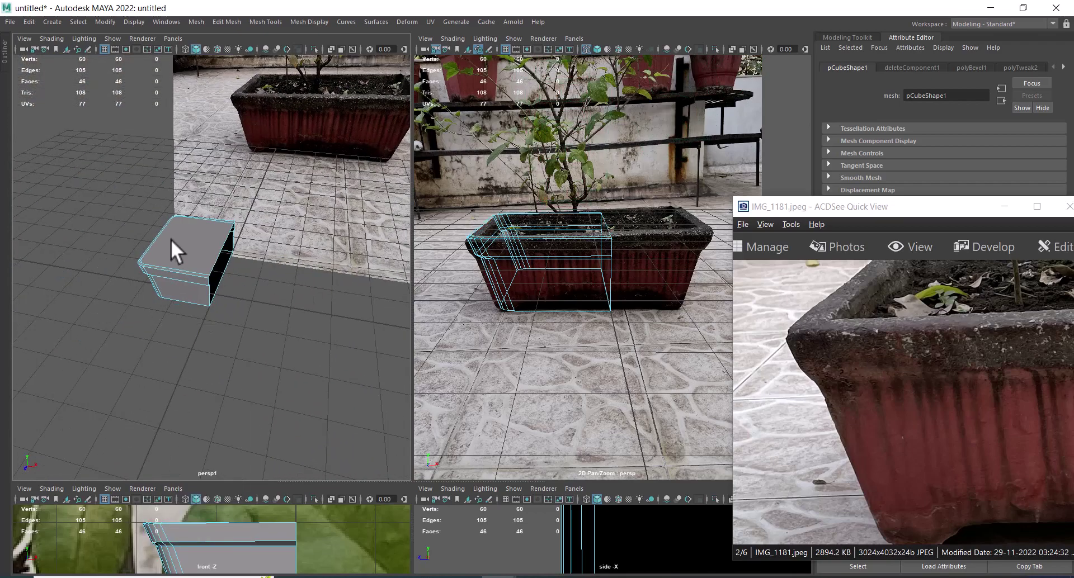
alt+drag(206, 317, 193, 287)
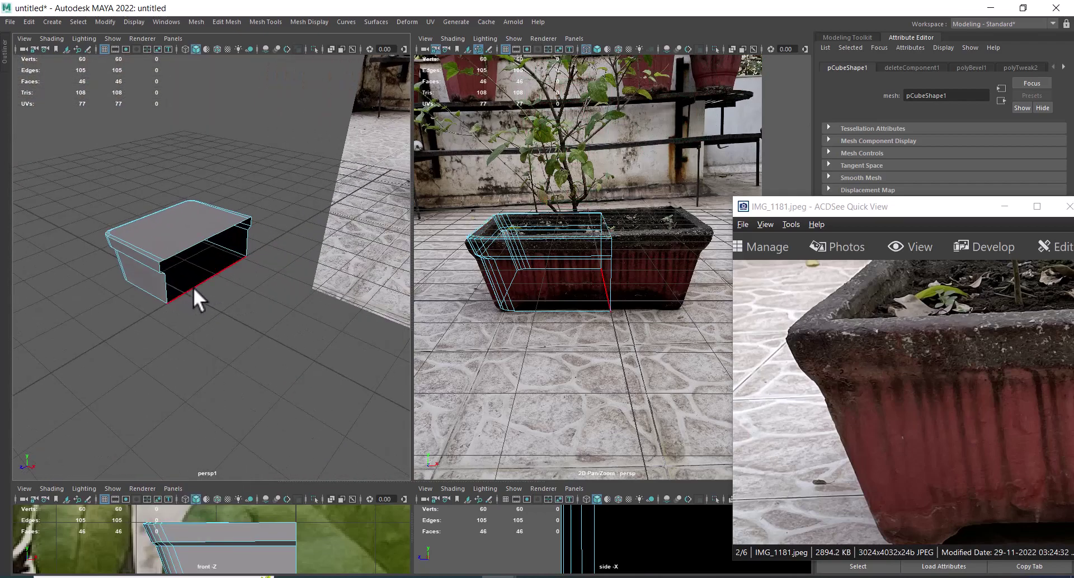
click(164, 308)
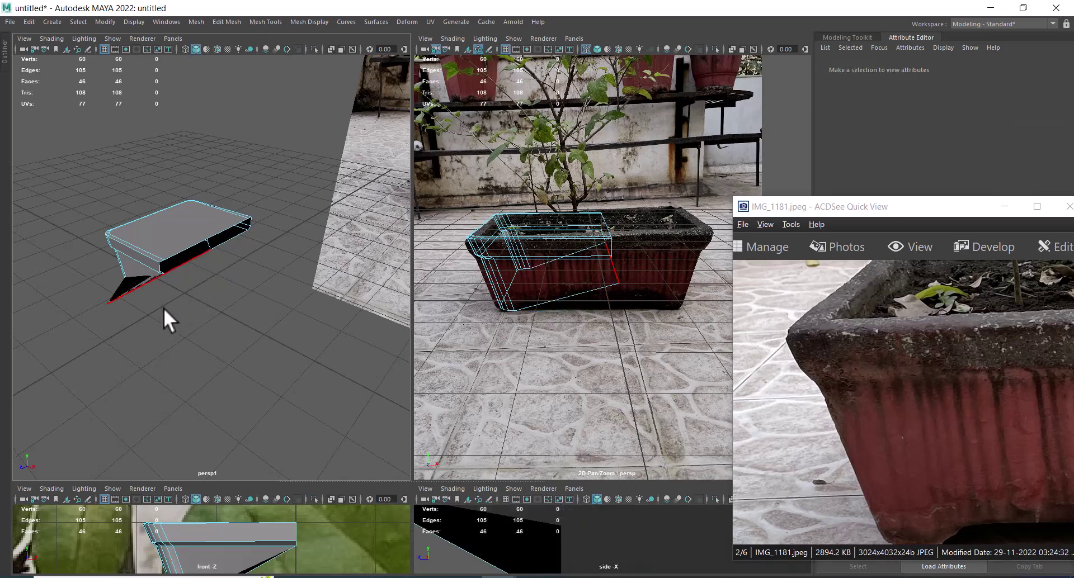
click(182, 246)
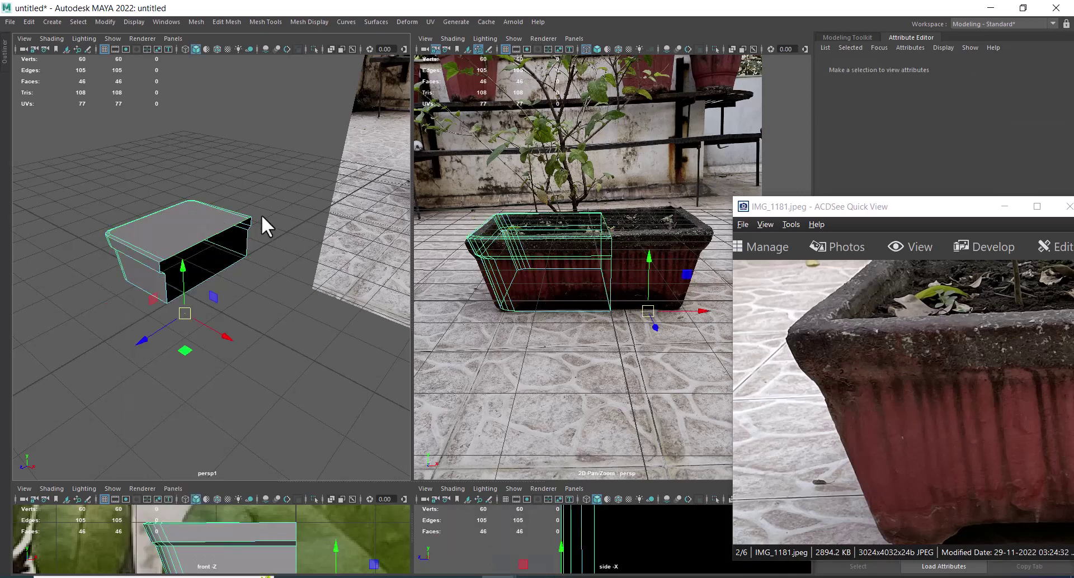
click(261, 214)
click(191, 229)
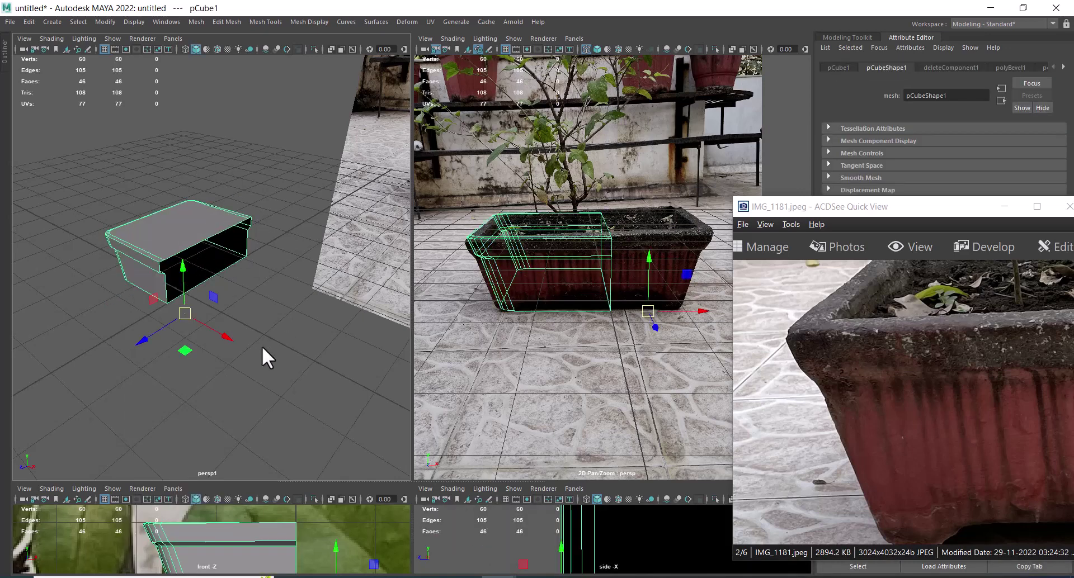
Snap the box's pivot to its bottom front corner
key(d)
click(168, 292)
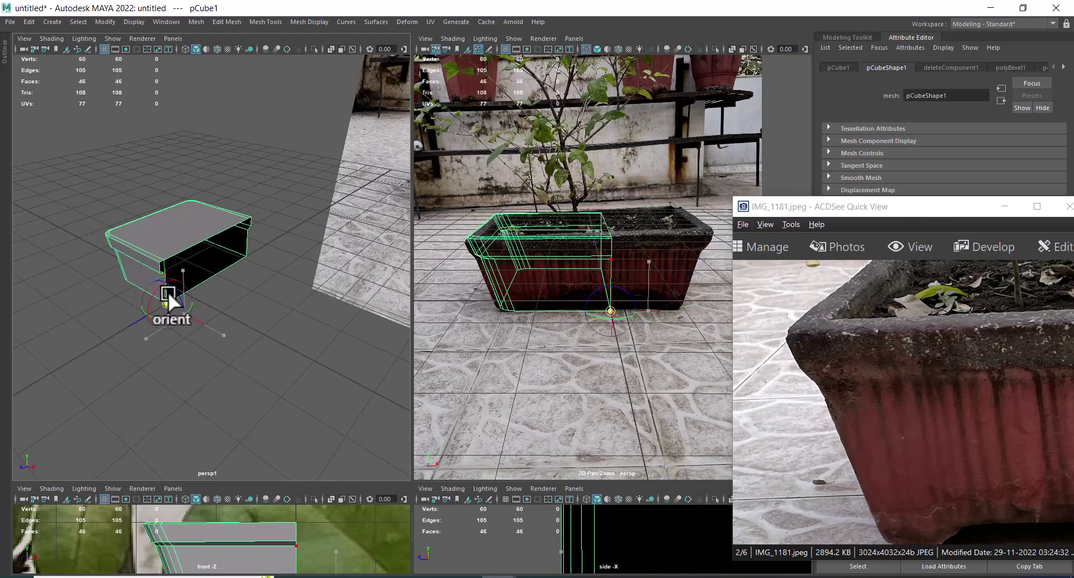
mouse_move(244, 333)
alt+mouse_down()
mouse_move(267, 294)
mouse_move(270, 309)
mouse_move(223, 283)
mouse_move(206, 292)
mouse_move(187, 281)
mouse_move(170, 237)
mouse_move(168, 268)
alt+mouse_up()
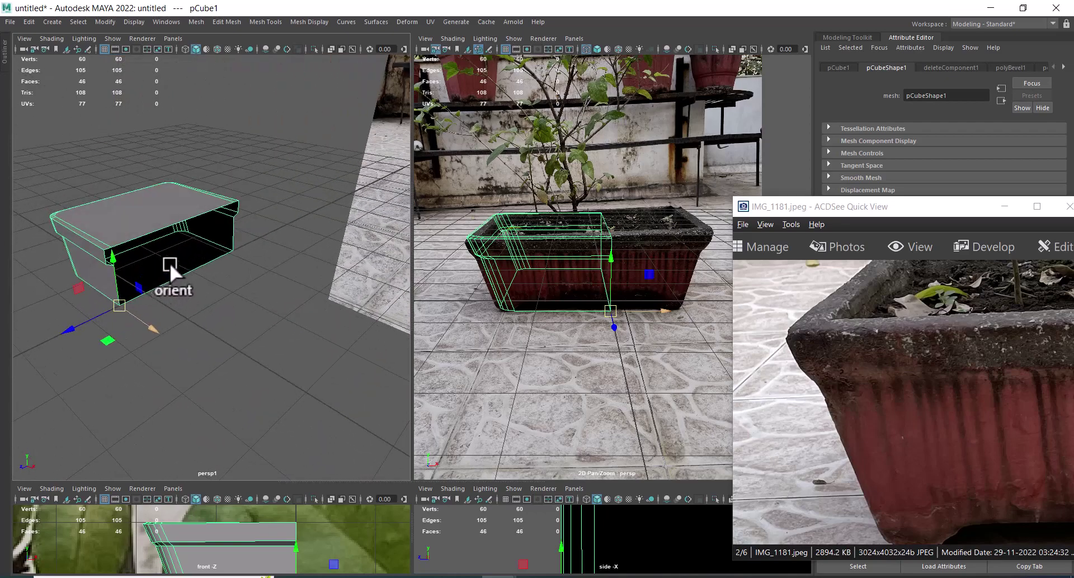
Mirror the half box across X in the + direction with a 2.452 merge threshold
shift+right_click(179, 180)
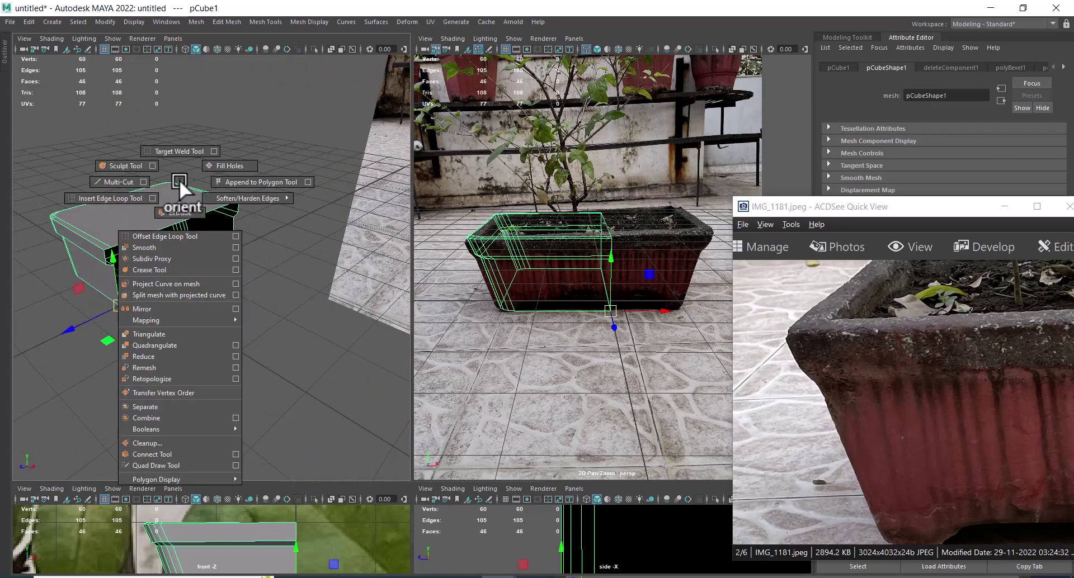
click(235, 309)
alt+drag(219, 325, 202, 359)
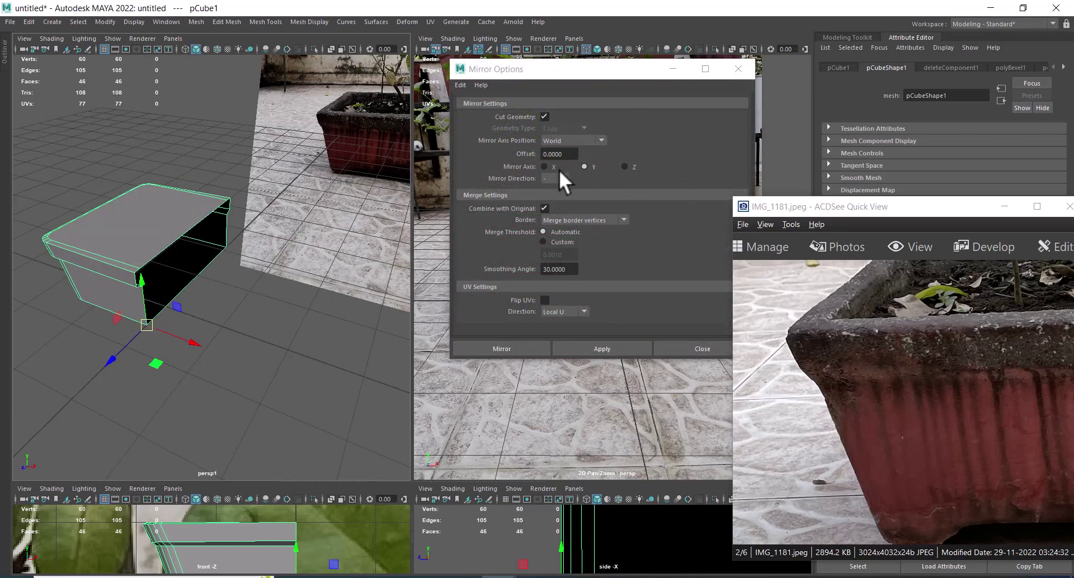
alt+drag(190, 354, 264, 352)
click(544, 167)
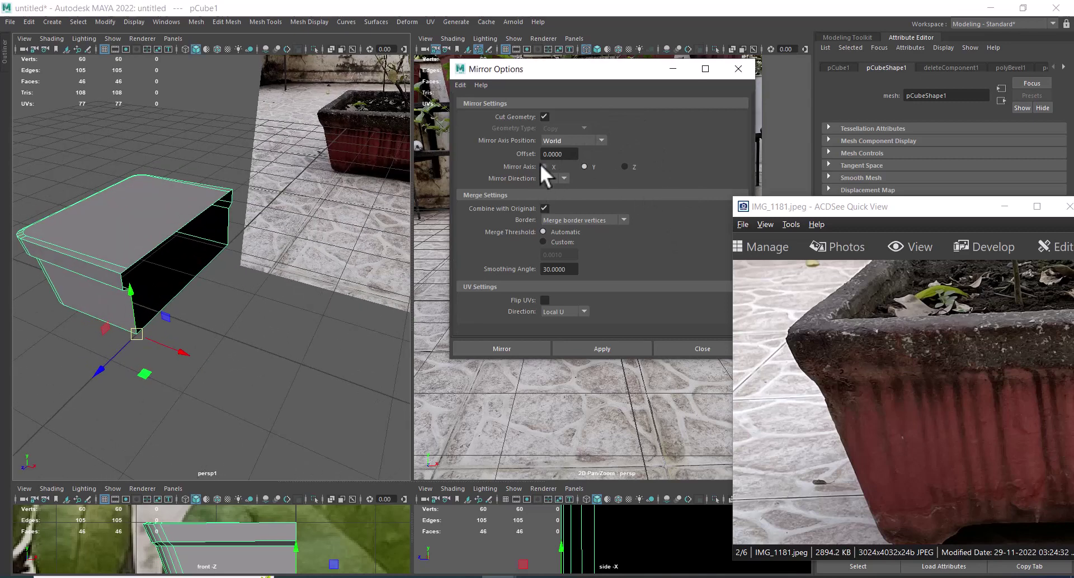
click(616, 347)
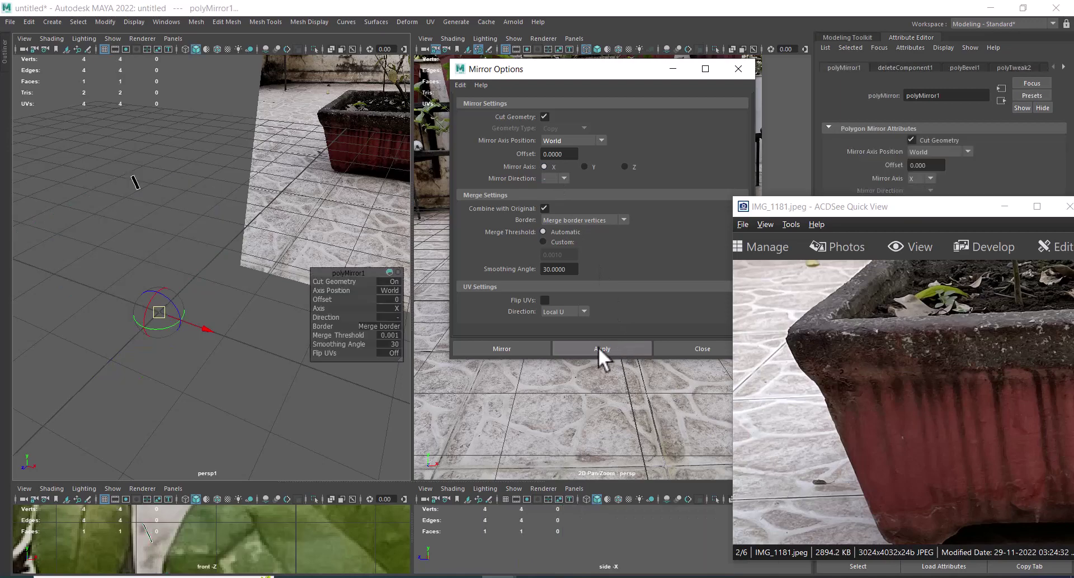
click(398, 318)
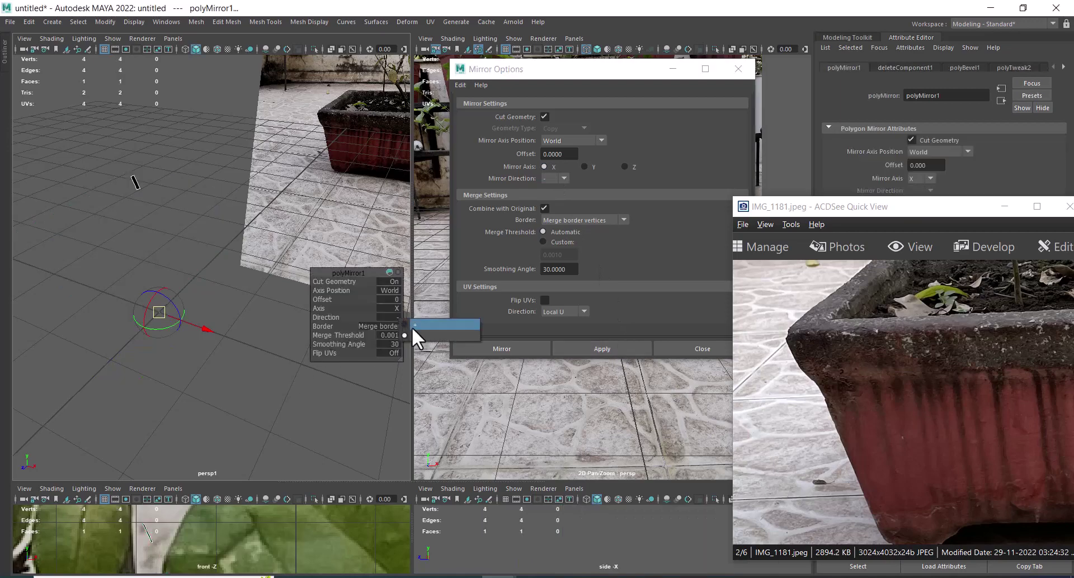
click(414, 325)
alt+drag(230, 383, 189, 306)
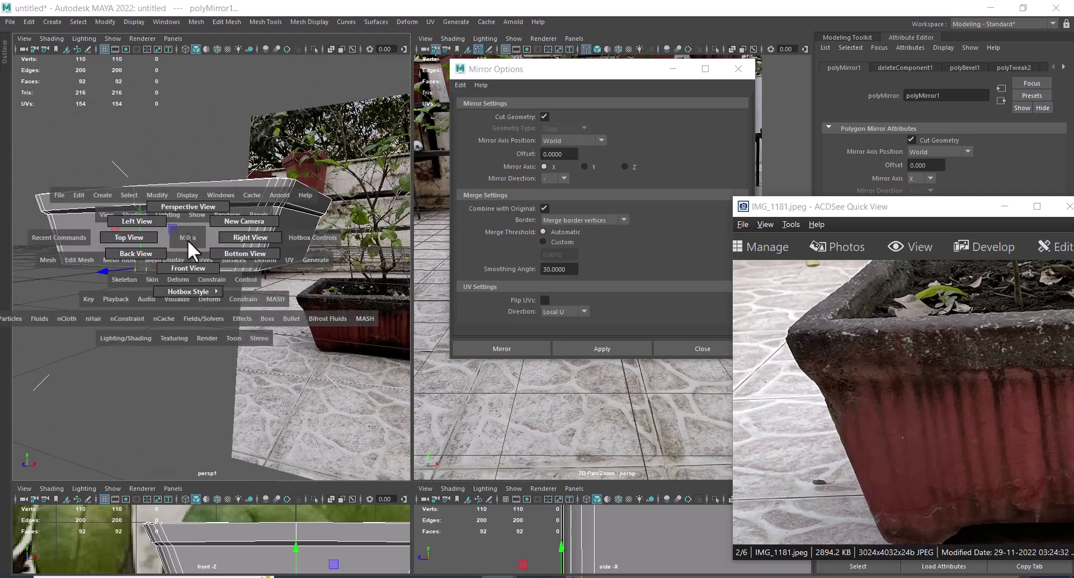
Move the seam edge into place in front view and close Mirror Options
drag(187, 240, 191, 264)
key(f)
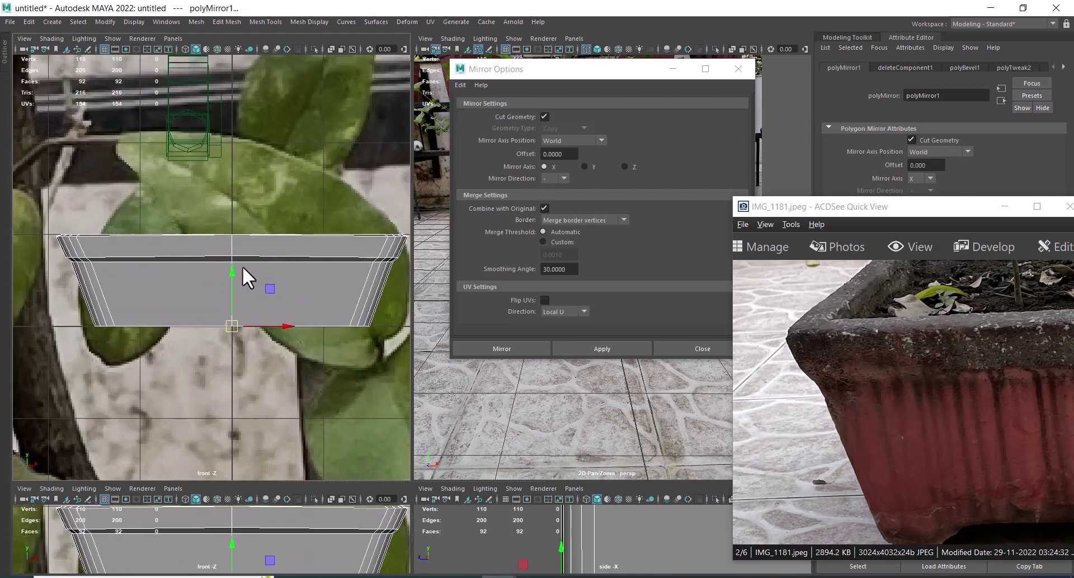
scroll(243, 267, up, 3)
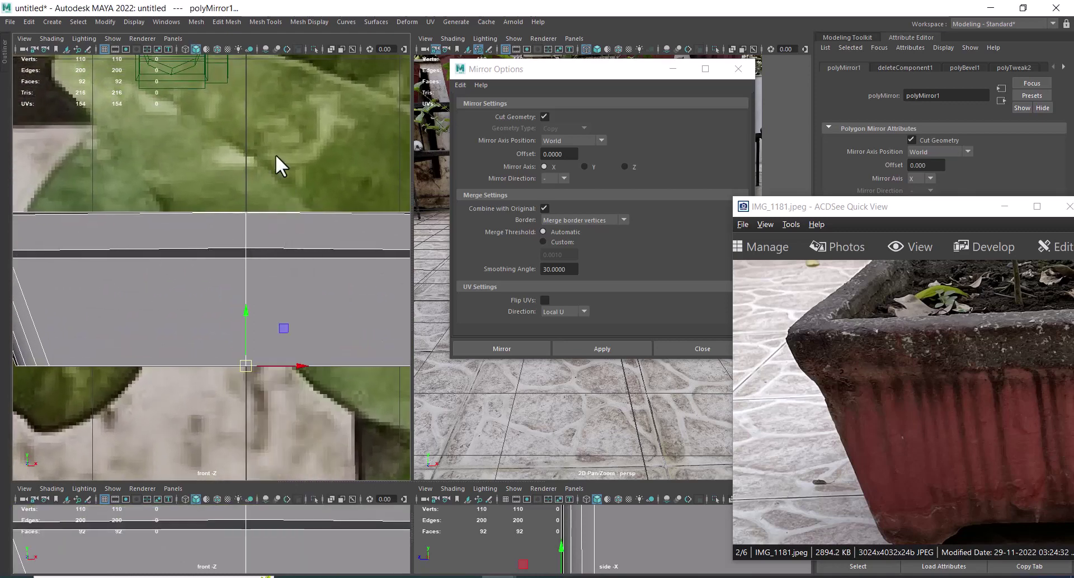
click(264, 250)
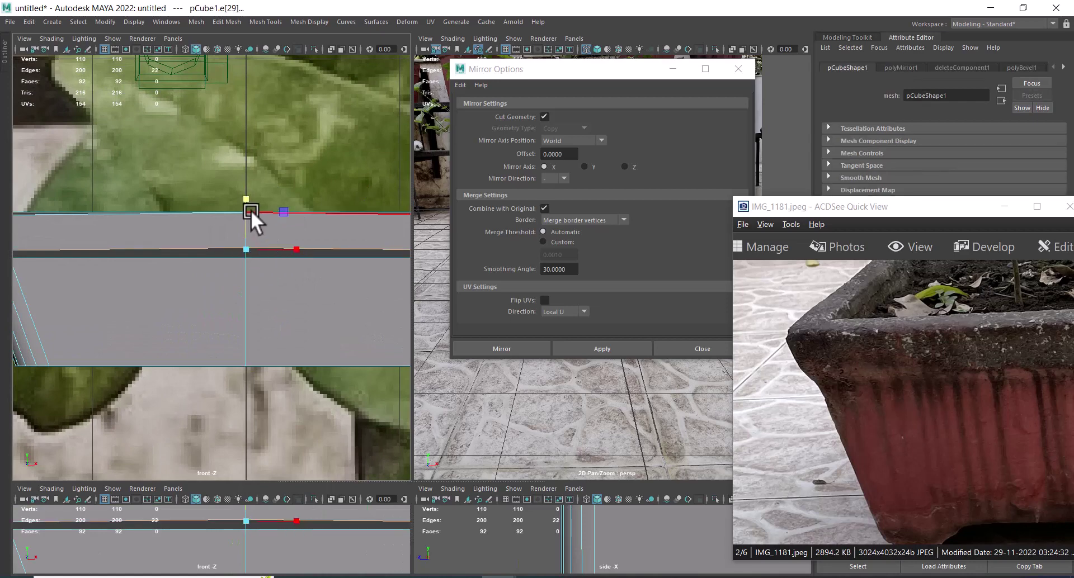
mouse_move(247, 196)
mouse_down()
mouse_move(246, 284)
mouse_move(236, 240)
mouse_up()
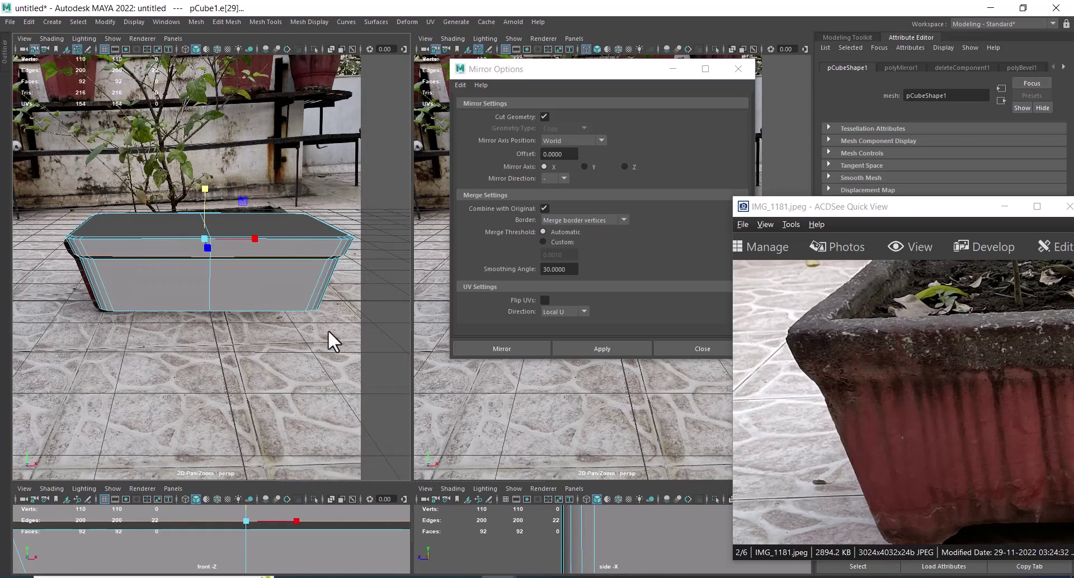
click(738, 67)
Return to the perspective view and select the planter's two top faces
drag(207, 347, 203, 261)
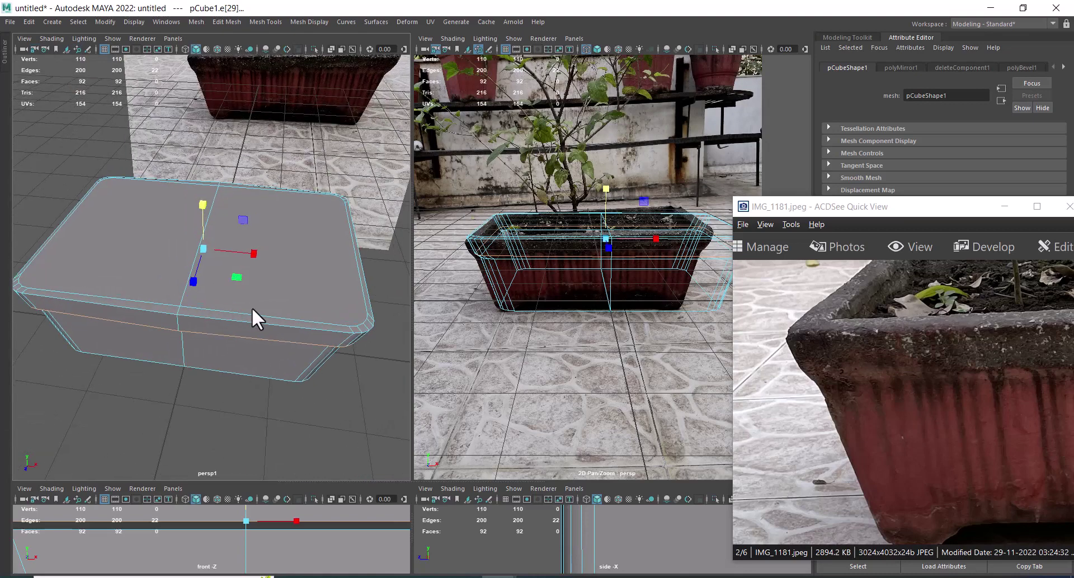
key(F8)
scroll(298, 306, up, 2)
alt+drag(298, 307, 276, 252)
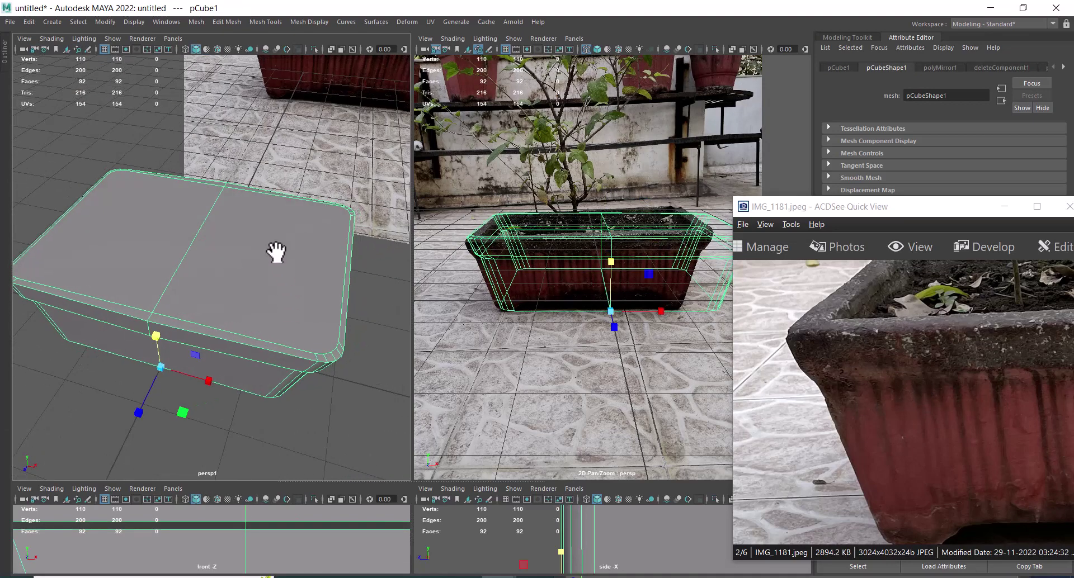
right_drag(276, 252, 258, 273)
click(218, 262)
shift+click(134, 254)
mouse_move(134, 254)
alt+mouse_down()
mouse_move(273, 287)
mouse_move(330, 274)
mouse_move(253, 294)
mouse_move(290, 313)
mouse_move(239, 300)
alt+mouse_up()
Align the centre-seam vertices in top view, then return to shaded perspective
key(space)
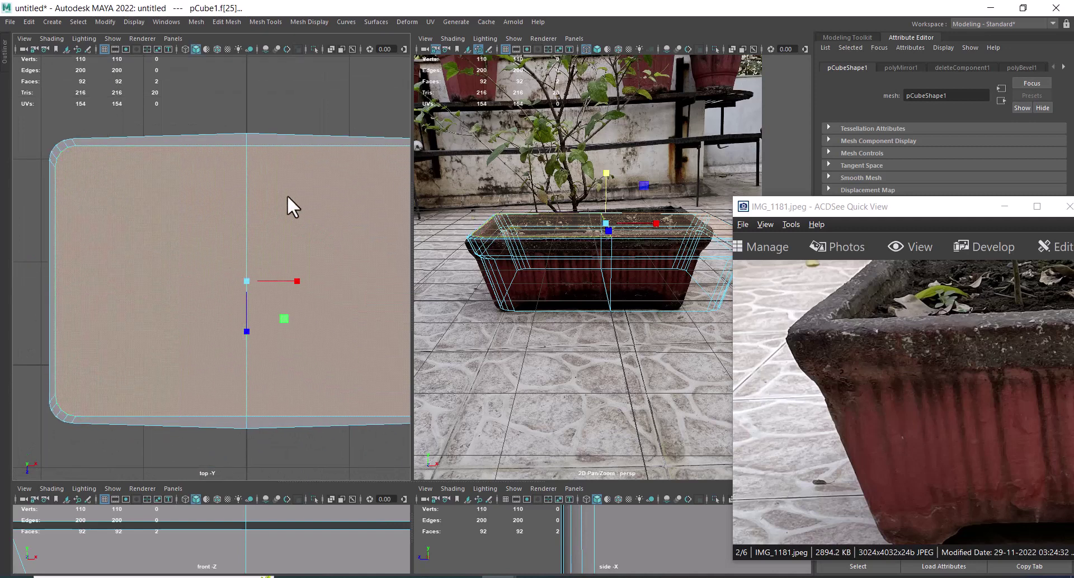
right_drag(287, 196, 284, 106)
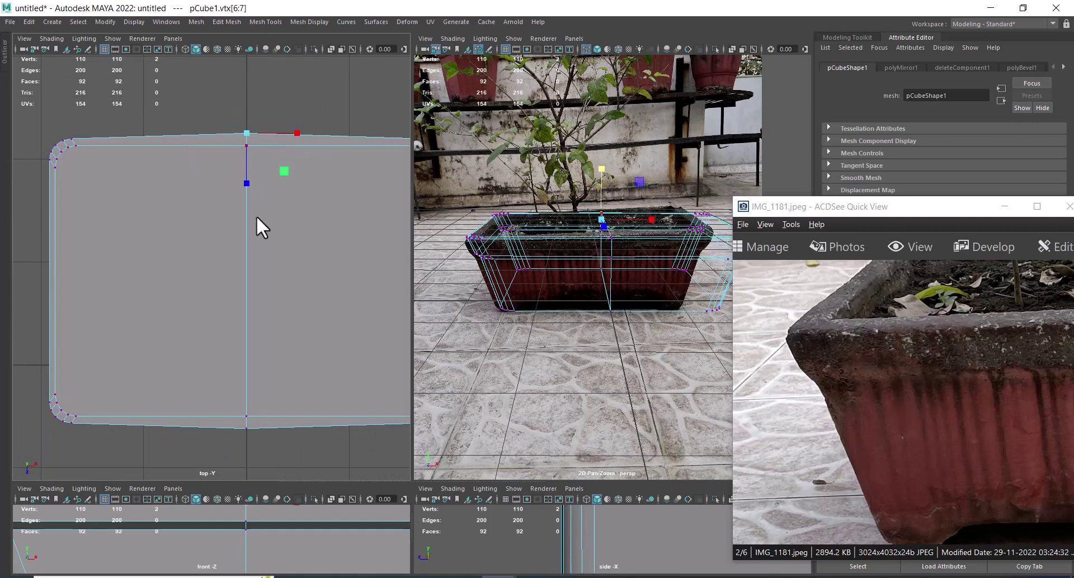
shift+drag(230, 430, 231, 431)
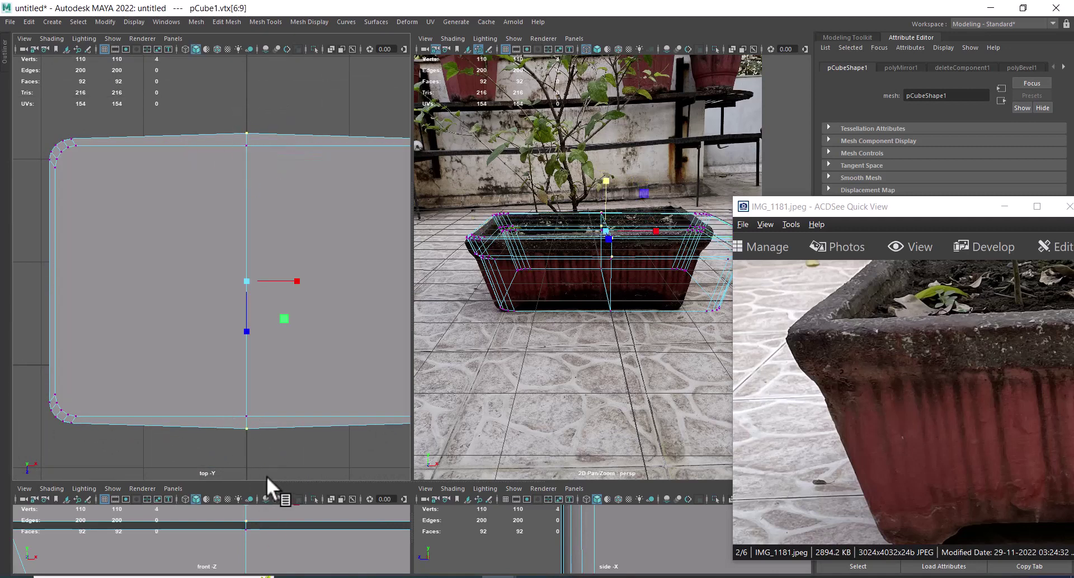
key(4)
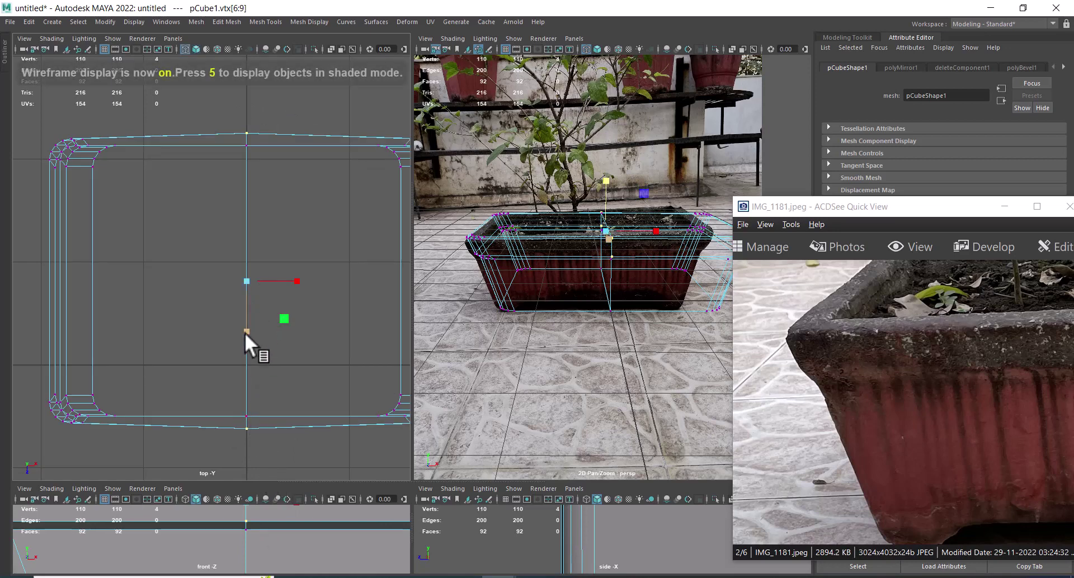
drag(245, 332, 244, 328)
key(F8)
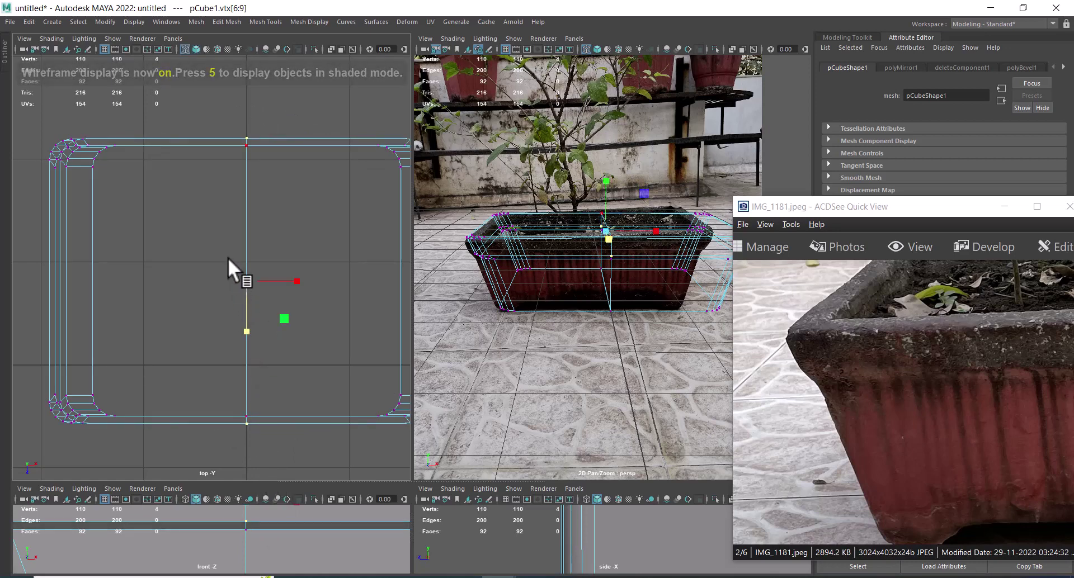
key(5)
drag(300, 254, 298, 86)
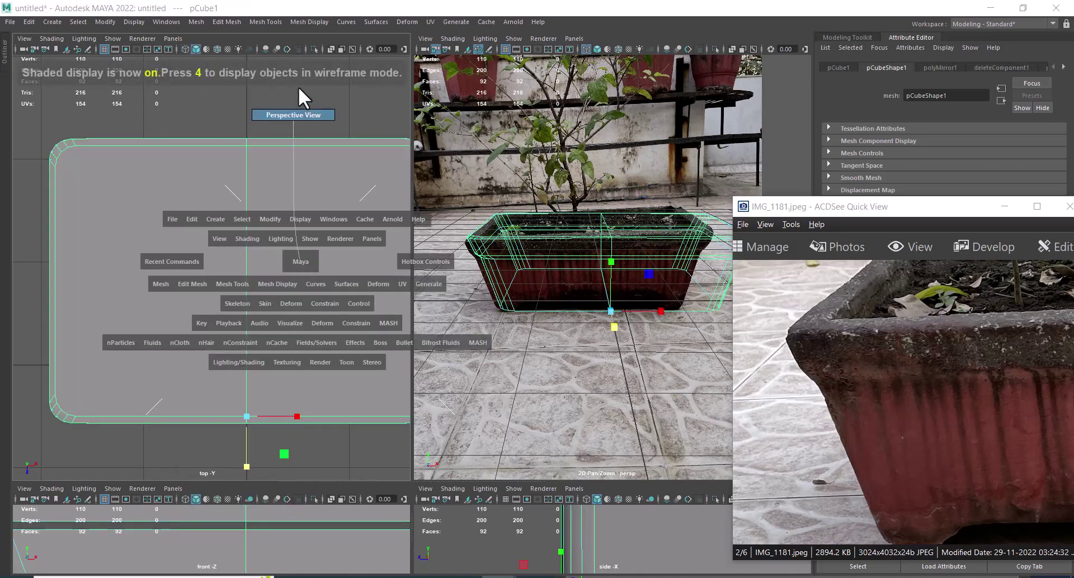
Inset the planter's top face with an extrude offset of 0.13
right_click(287, 197)
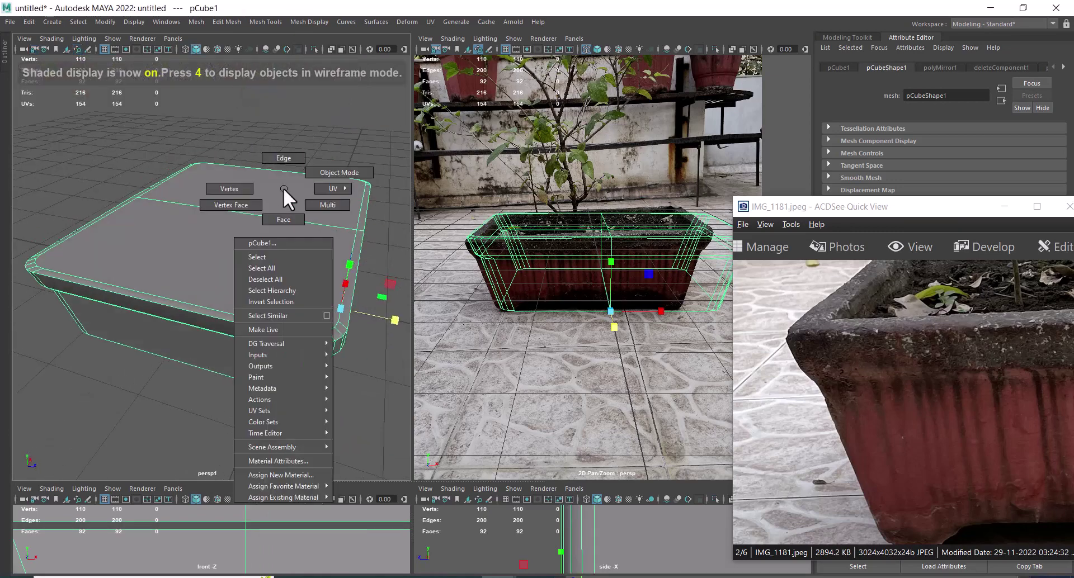
click(286, 196)
shift+click(308, 263)
alt+drag(308, 262, 264, 267)
scroll(244, 280, up, 3)
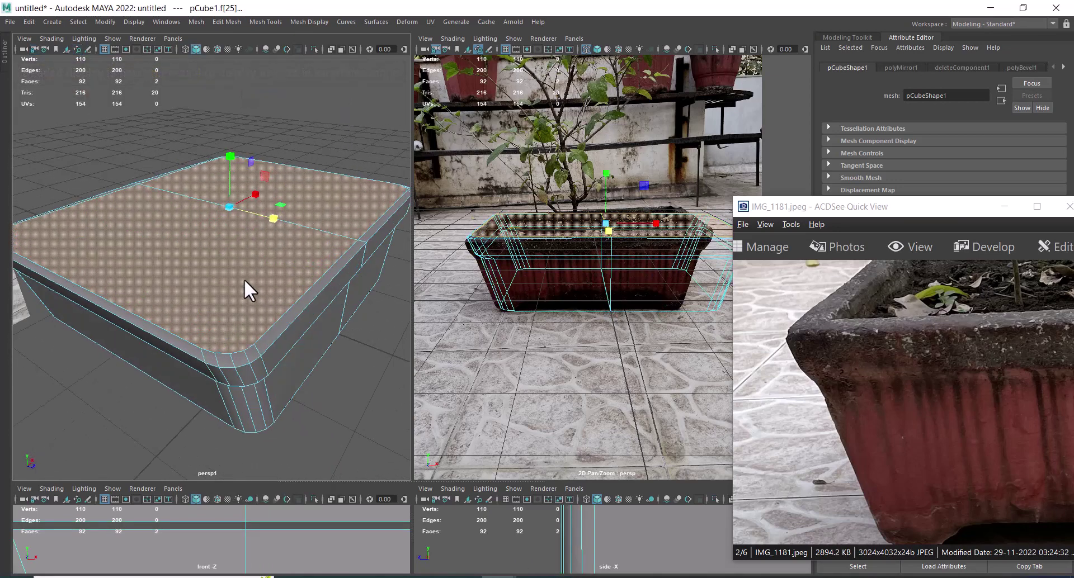
scroll(244, 280, up, 2)
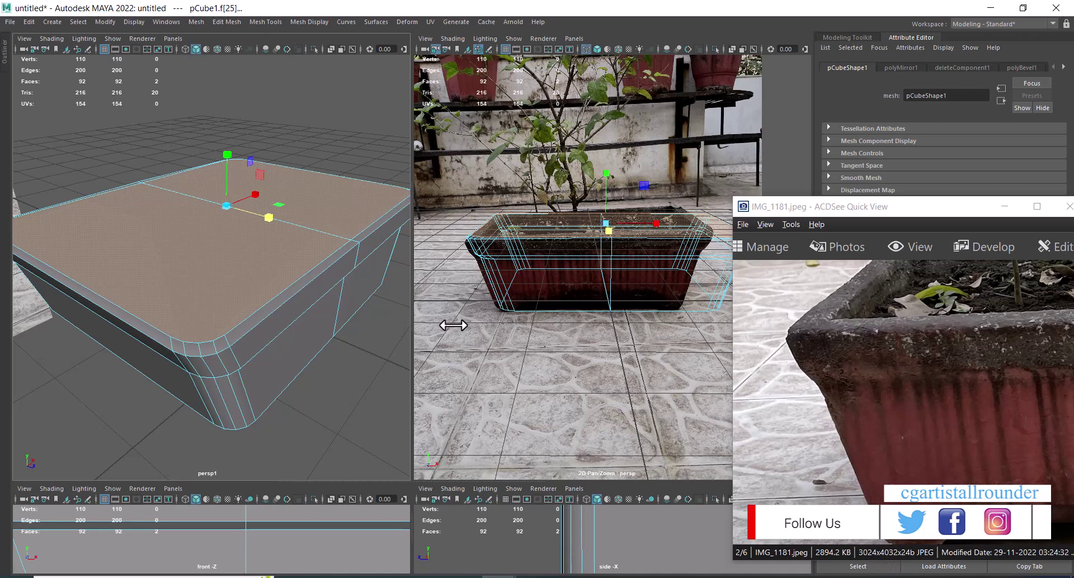
click(204, 229)
shift+right_click(205, 230)
click(200, 263)
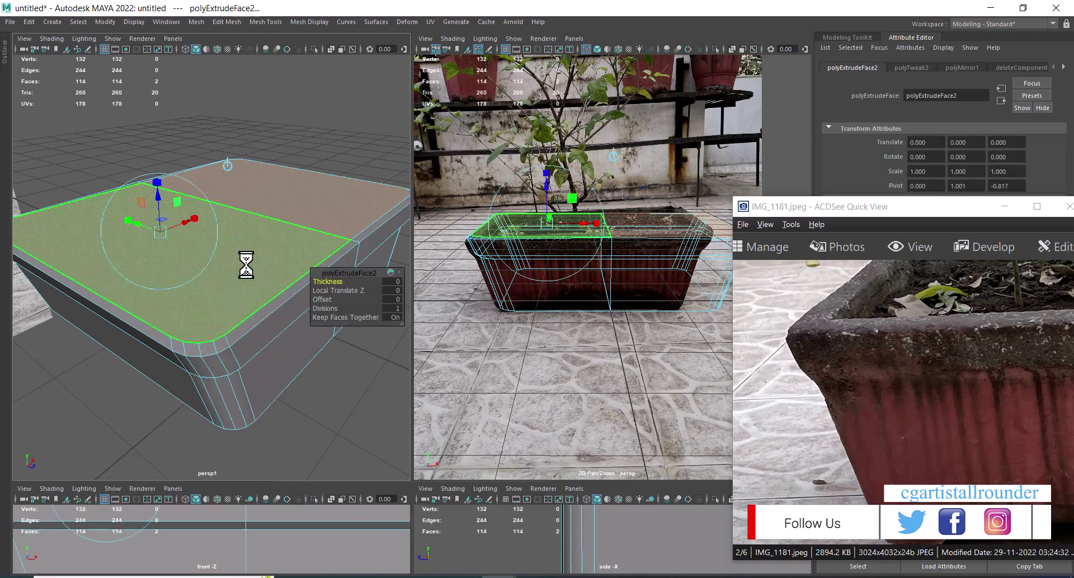
drag(326, 300, 332, 299)
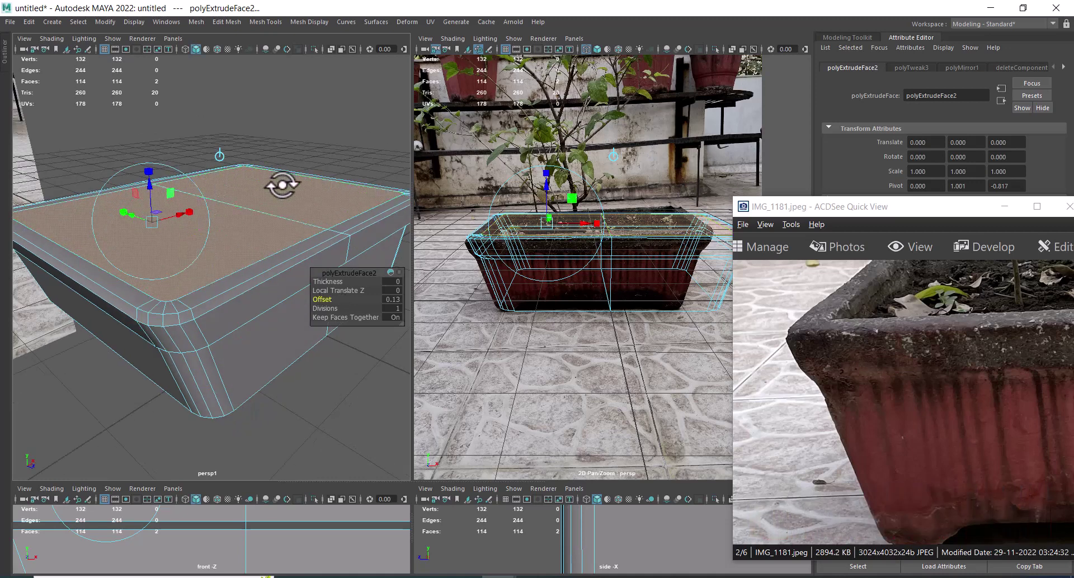
Extrude the inset face again and sink it with Local Translate Z -0.2
shift+right_click(300, 138)
click(299, 170)
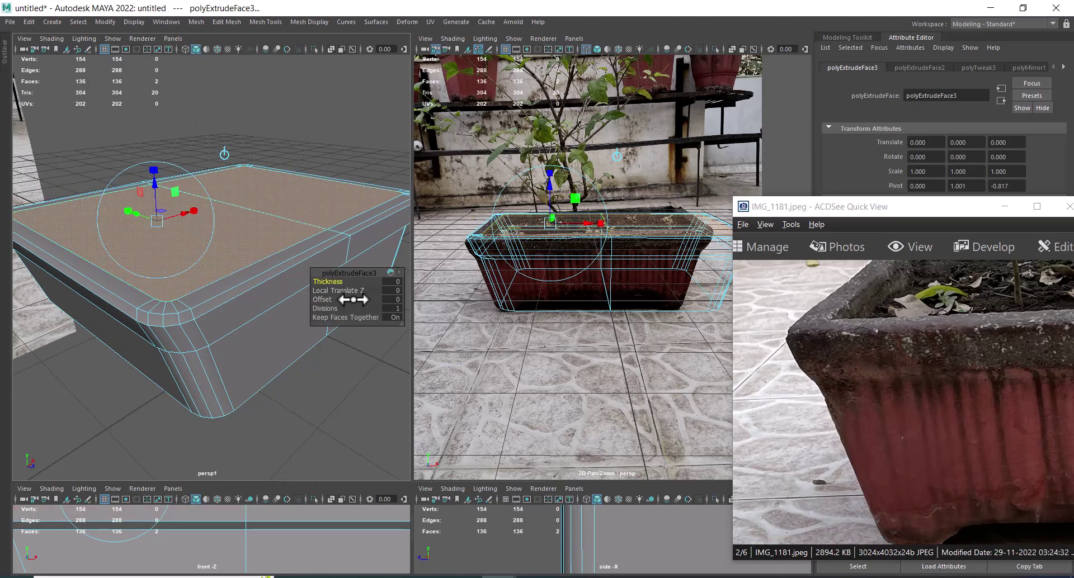
drag(343, 291, 332, 298)
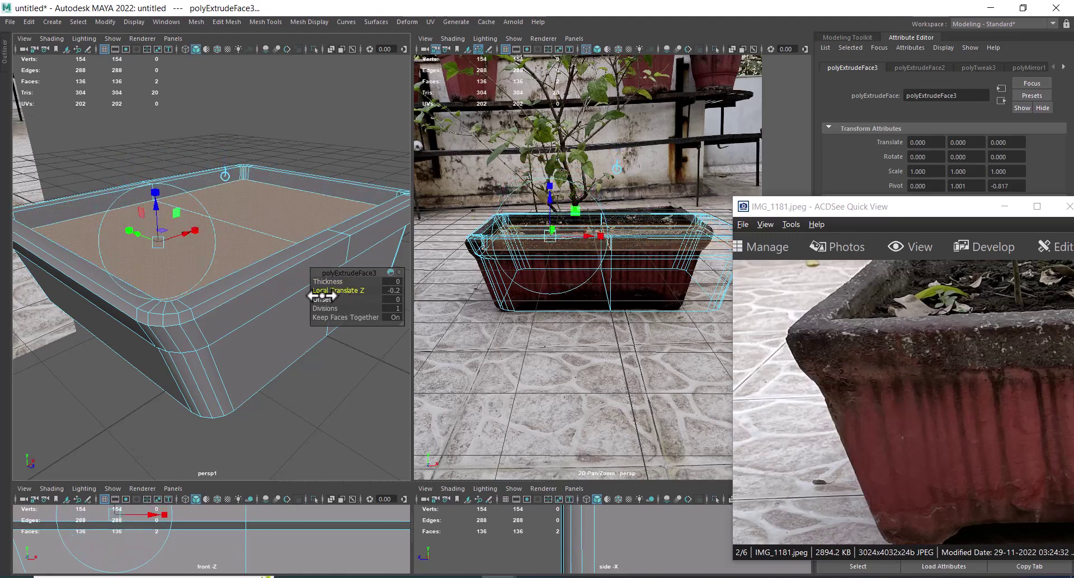
mouse_move(322, 295)
alt+mouse_down()
mouse_move(115, 293)
mouse_move(125, 271)
mouse_move(139, 293)
mouse_move(167, 283)
alt+mouse_up()
key(F8)
Select the planter mesh in edge mode and pick its bottom front edge
click(234, 398)
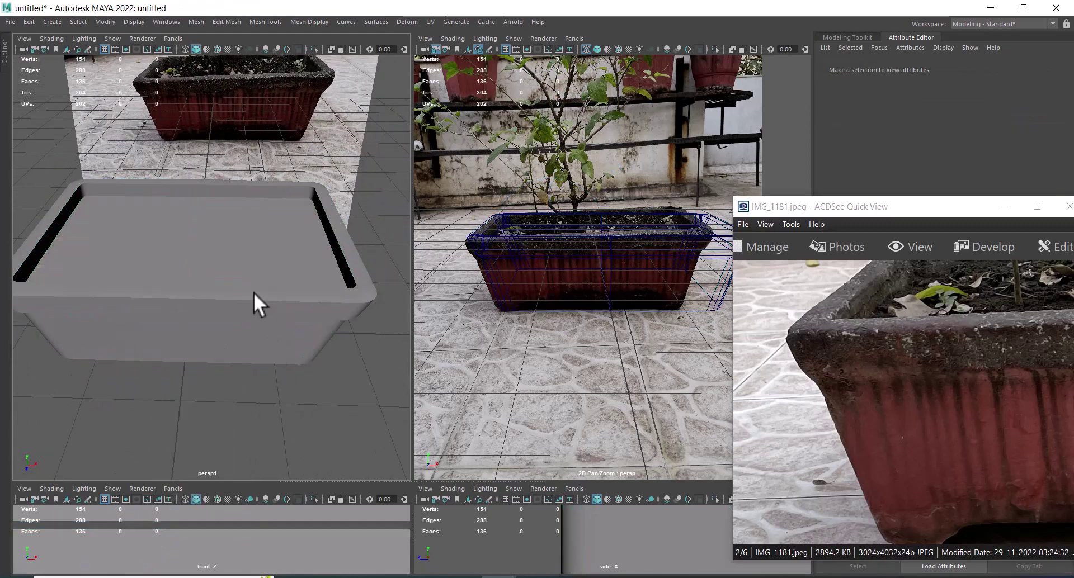
click(254, 292)
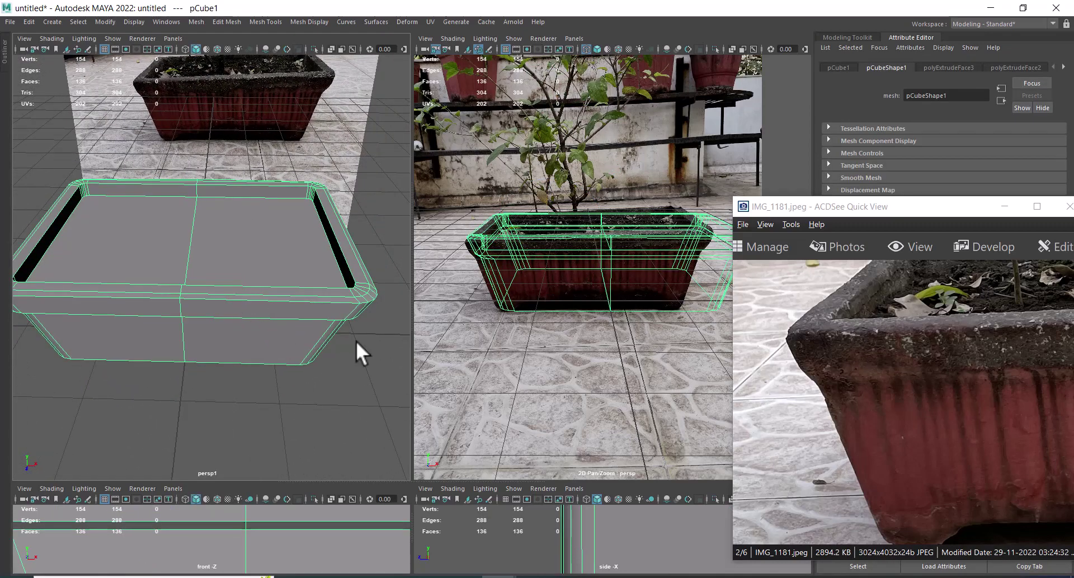
click(569, 317)
key(space)
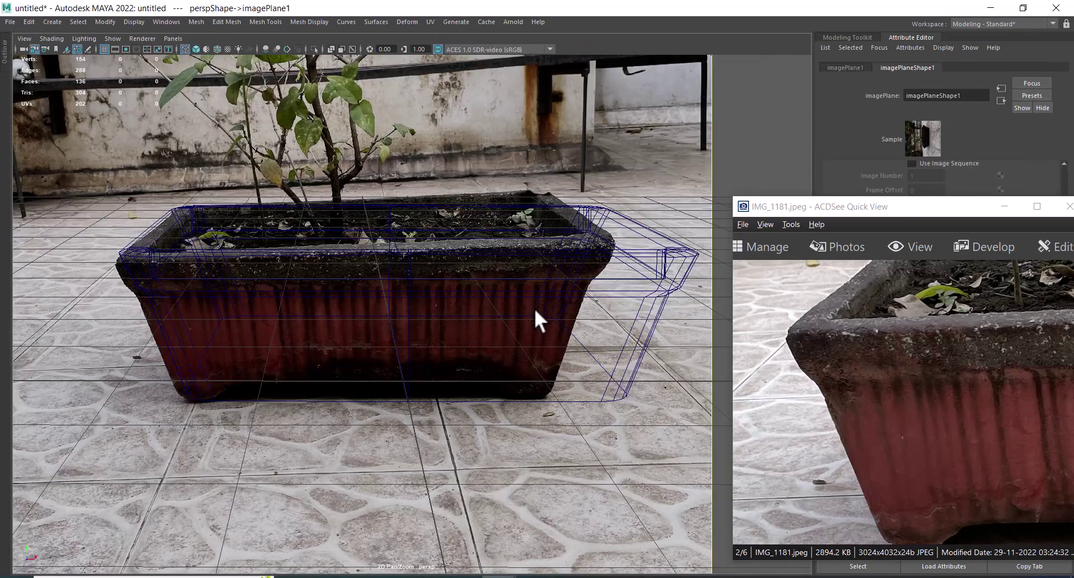
drag(308, 441, 310, 442)
right_drag(339, 369, 391, 348)
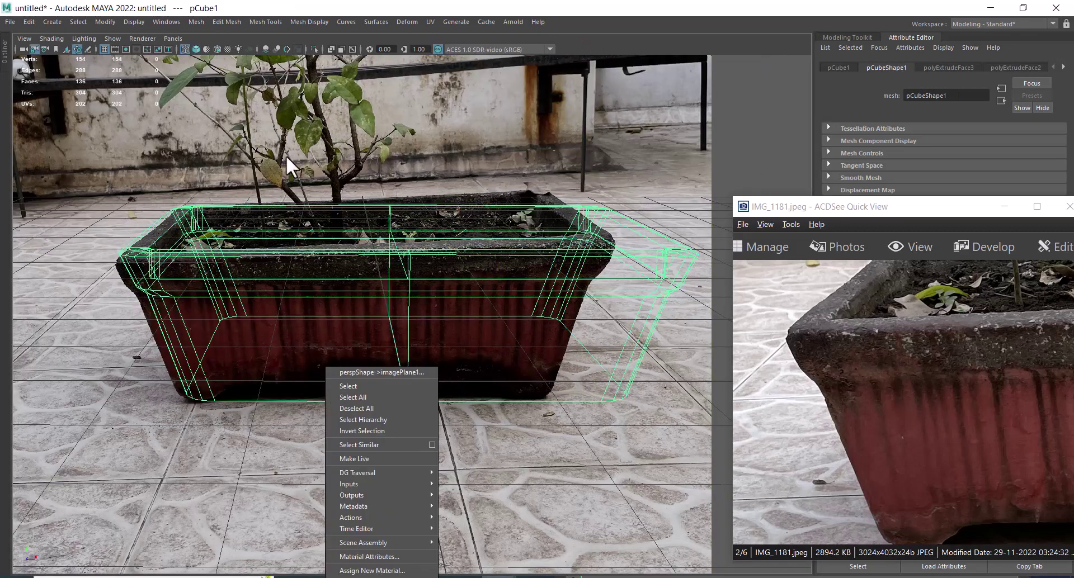
right_drag(671, 253, 671, 207)
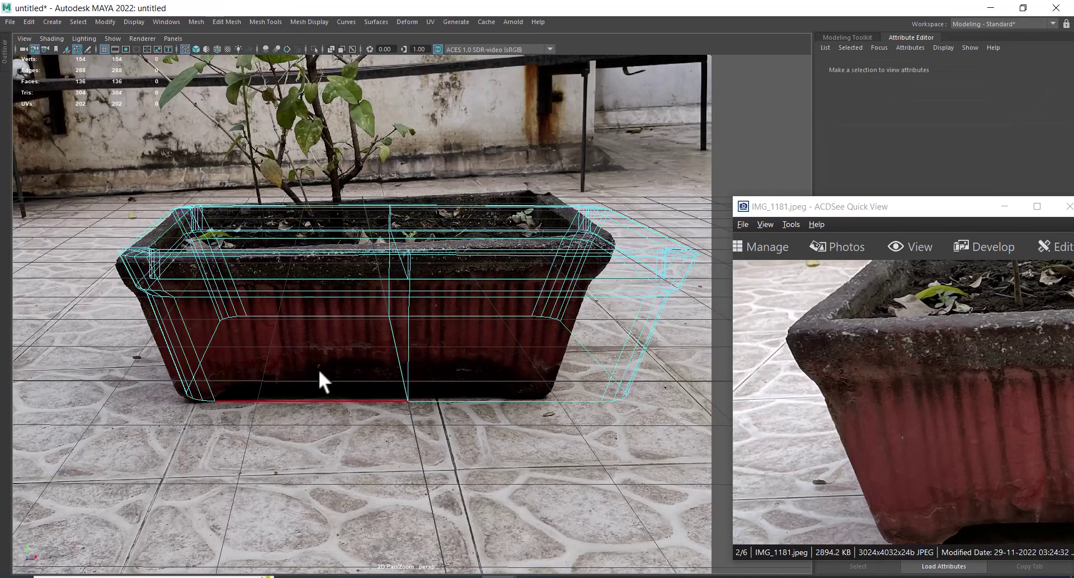
click(276, 398)
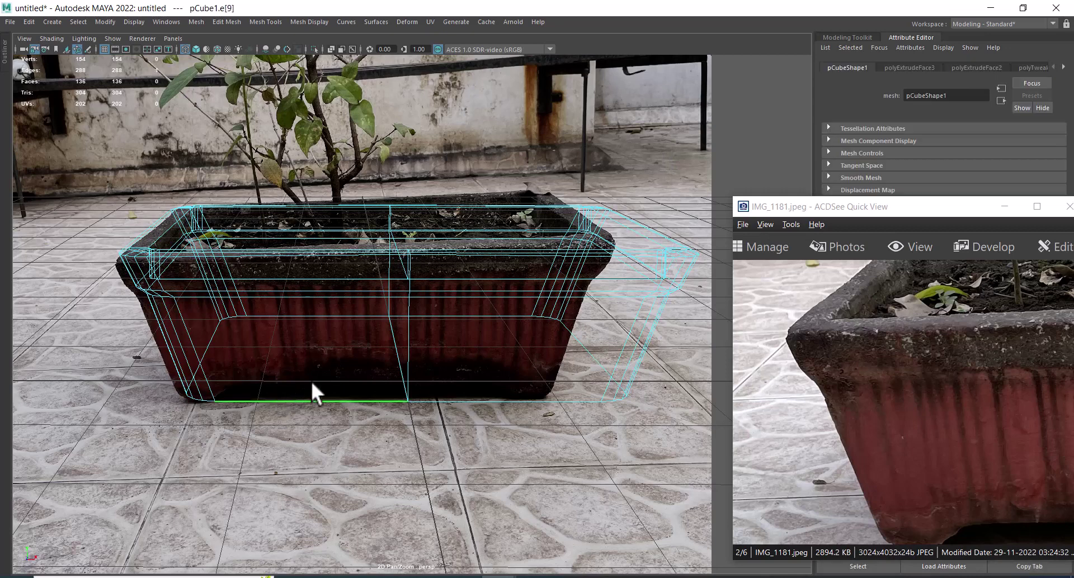
Cut a new edge down the front of the pot with Multi-Cut
right_click(403, 322)
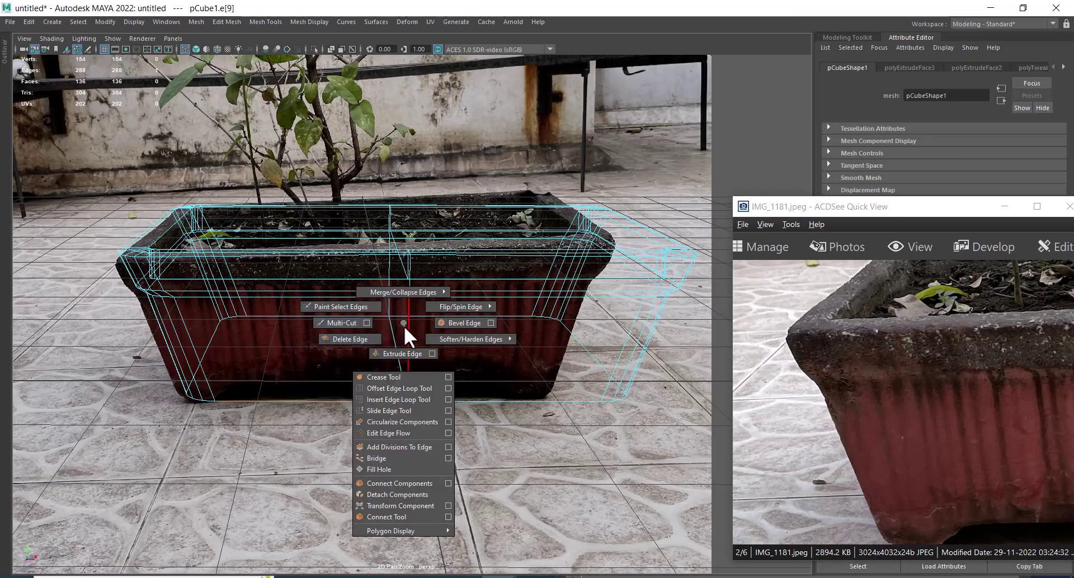
click(404, 326)
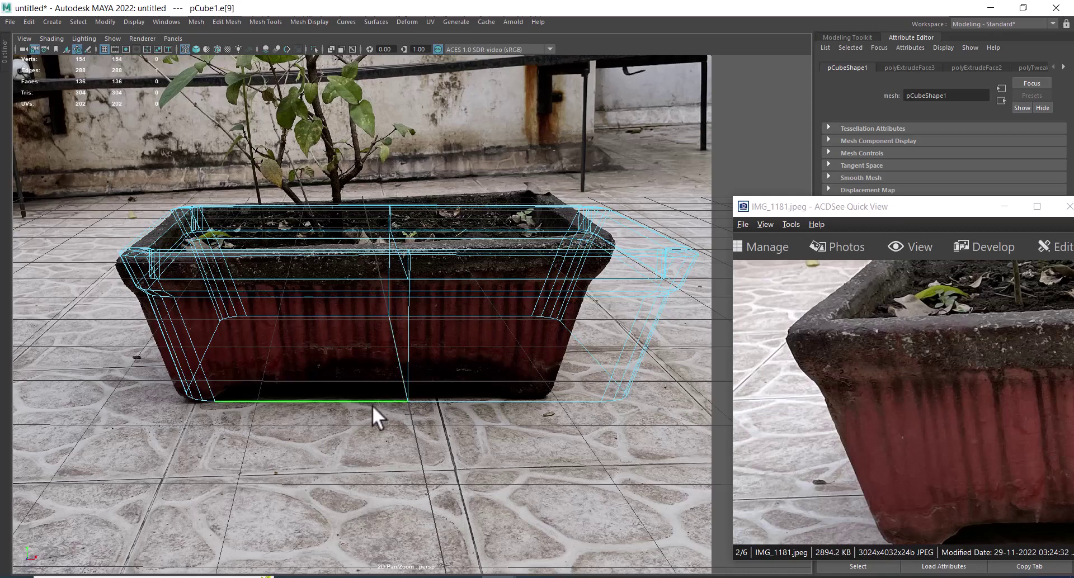
key(w)
right_drag(764, 155, 774, 133)
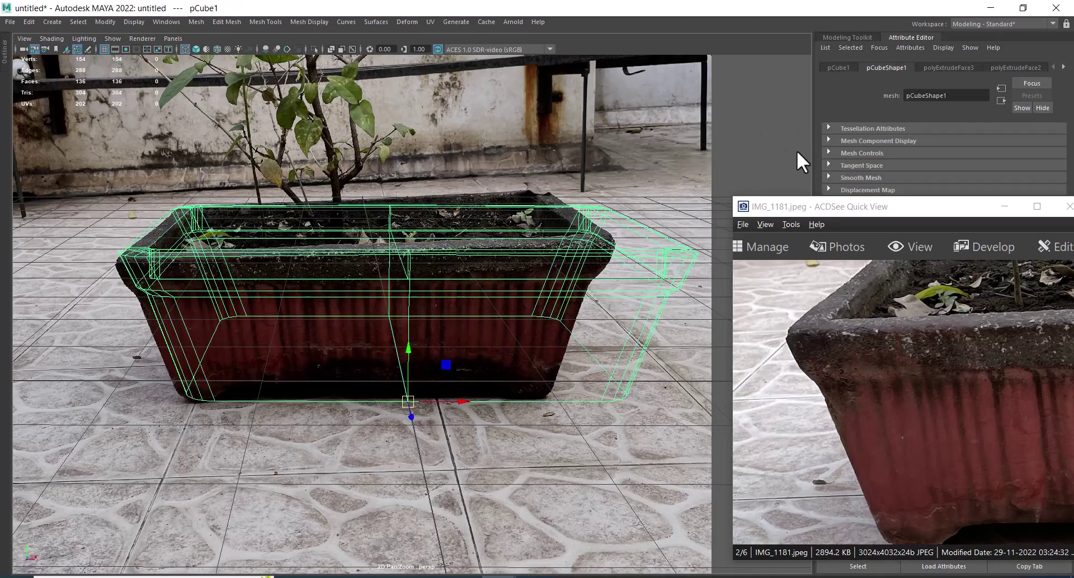
shift+right_drag(784, 113, 707, 131)
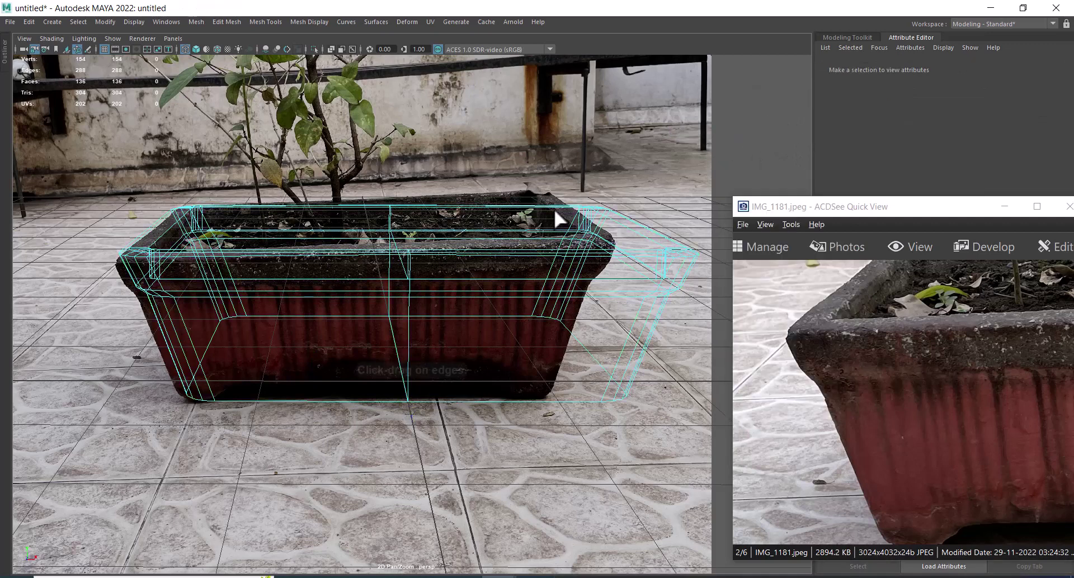
key(ctrl)
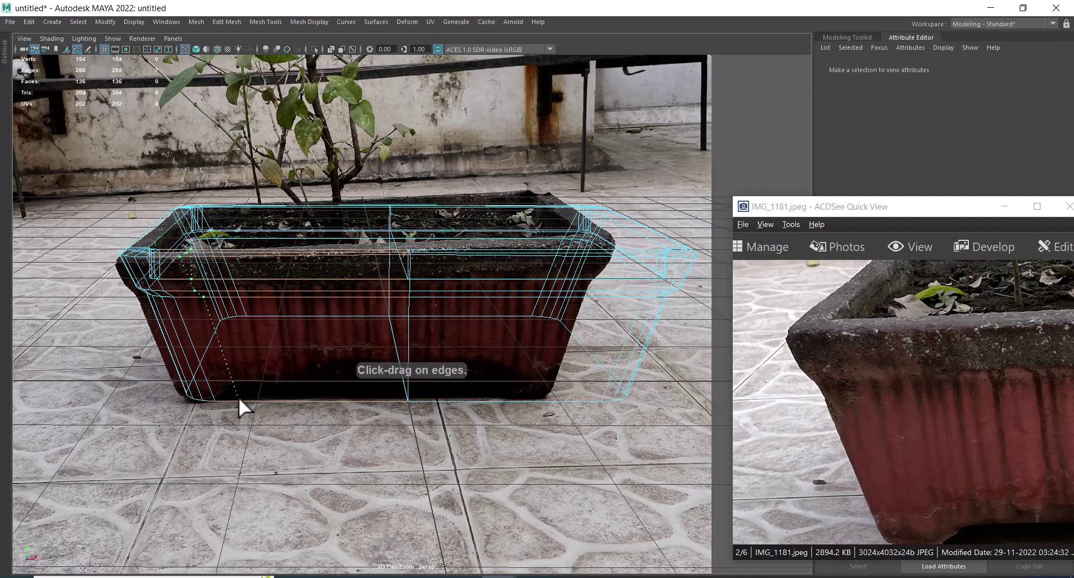
ctrl+click(238, 397)
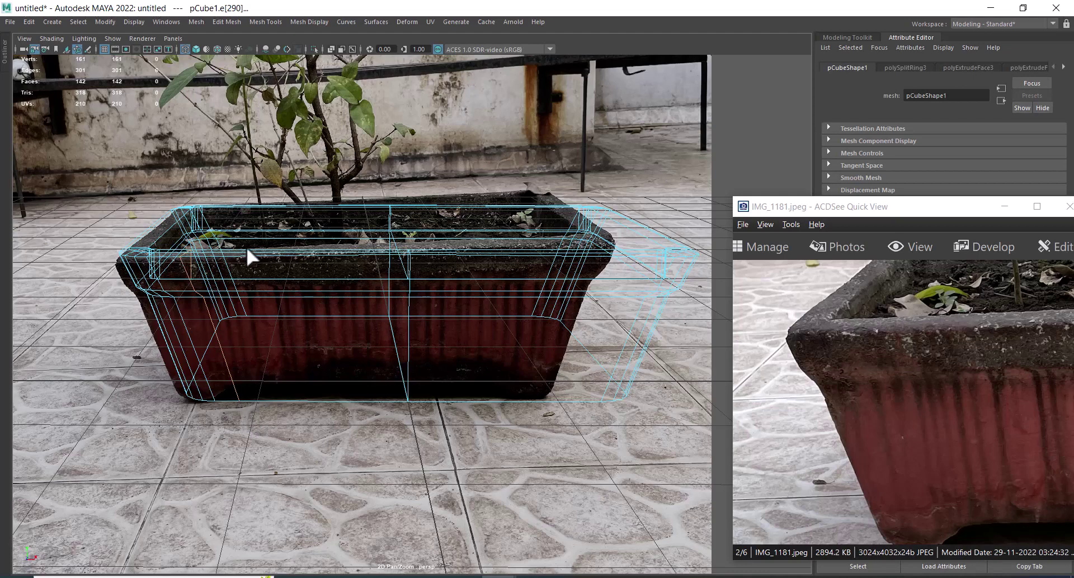
Return to the four-view layout and tumble persp1 down onto the rim corner
key(space)
mouse_move(247, 259)
alt+mouse_down()
mouse_move(191, 259)
mouse_move(233, 283)
mouse_move(146, 277)
mouse_move(119, 227)
alt+mouse_up()
mouse_move(163, 200)
alt+mouse_down()
mouse_move(125, 199)
mouse_move(240, 214)
mouse_move(264, 247)
mouse_move(326, 238)
mouse_move(212, 203)
mouse_move(235, 280)
mouse_move(236, 243)
alt+mouse_up()
Undo the extra edge loop and enlarge the perspective view on the rim corner
key(ctrl+z)
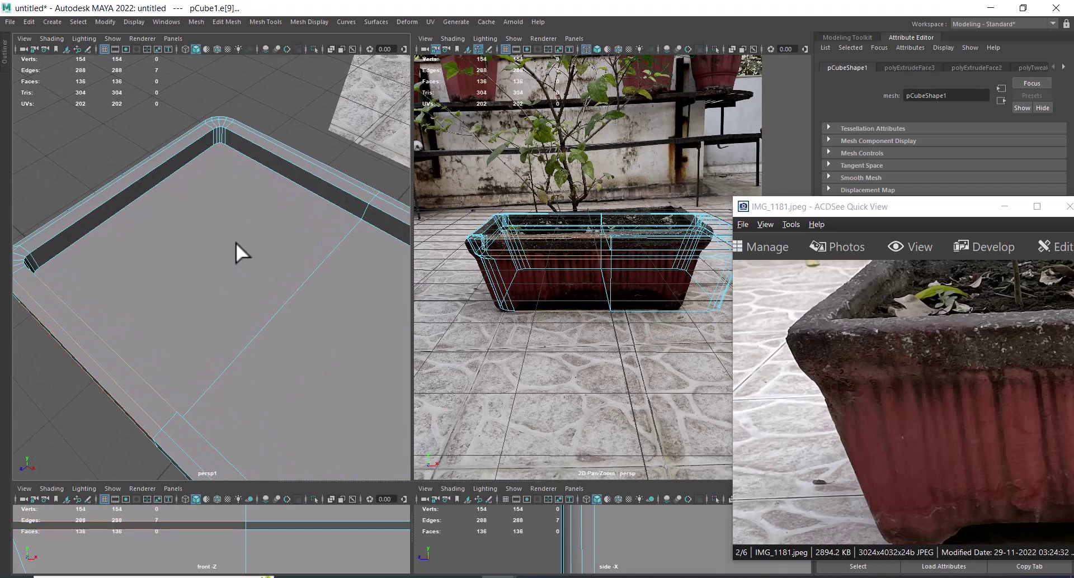
key(ctrl+z)
key(space)
alt+drag(236, 241, 228, 253)
right_drag(259, 221, 380, 149)
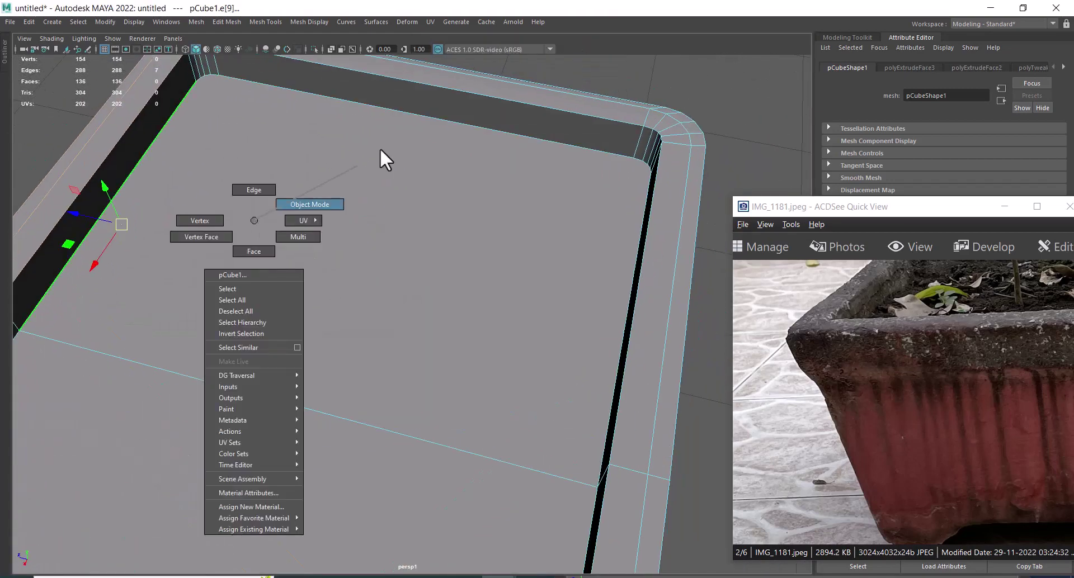
mouse_move(380, 148)
alt+mouse_down()
mouse_move(401, 277)
mouse_move(321, 173)
alt+mouse_up()
right_drag(321, 173, 185, 173)
mouse_move(184, 173)
alt+mouse_down()
mouse_move(232, 206)
mouse_move(280, 153)
mouse_move(419, 259)
mouse_move(439, 242)
mouse_move(428, 166)
alt+mouse_up()
Multi-Cut through the rim's inner corner vertex
key(F11)
click(376, 151)
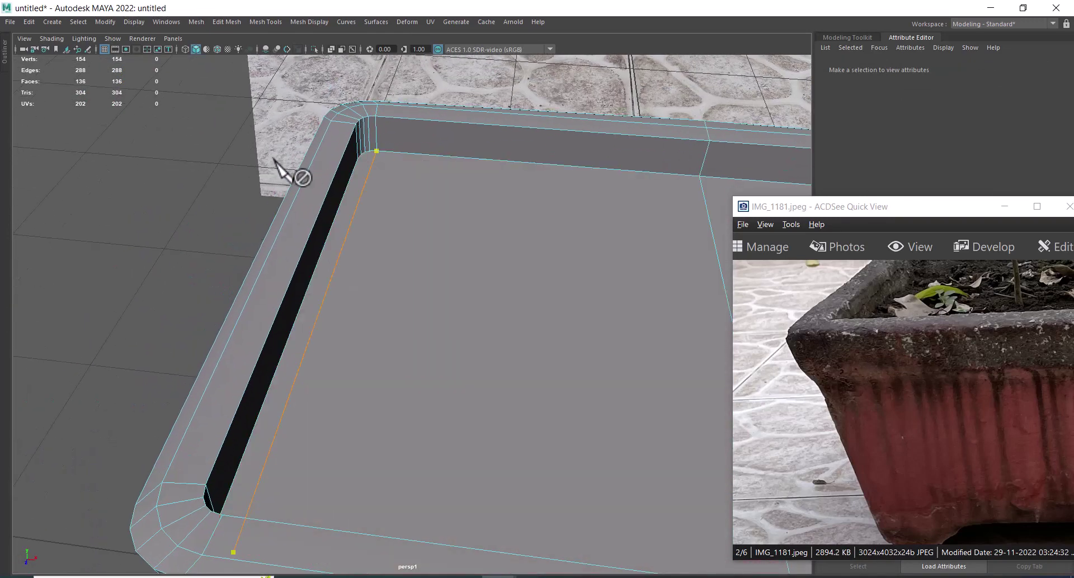
key(F8)
Insert a new vertical edge loop around the planter, reaching 168 vertices
key(space)
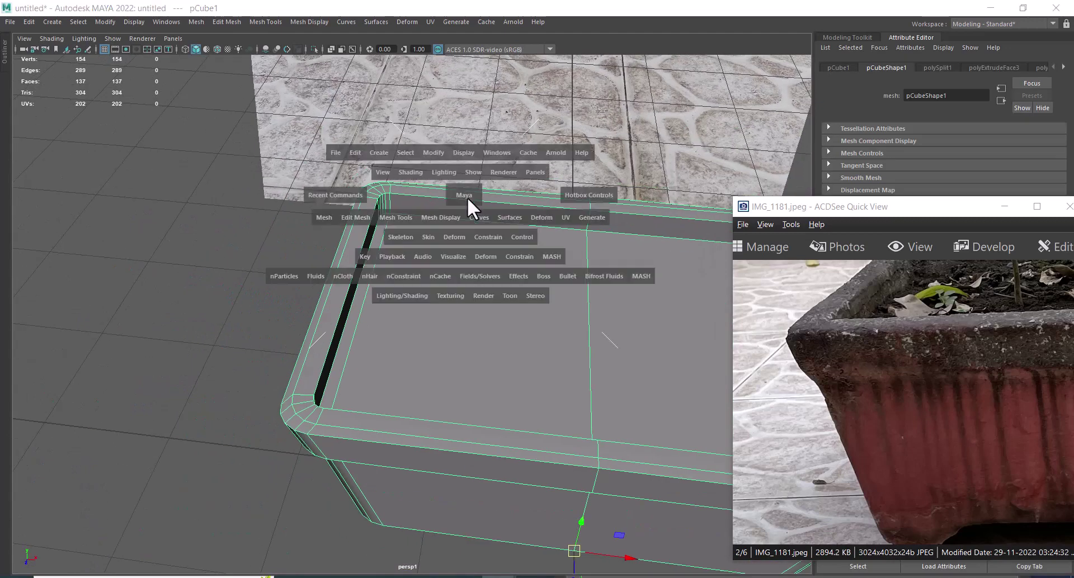
shift+right_drag(290, 253, 243, 267)
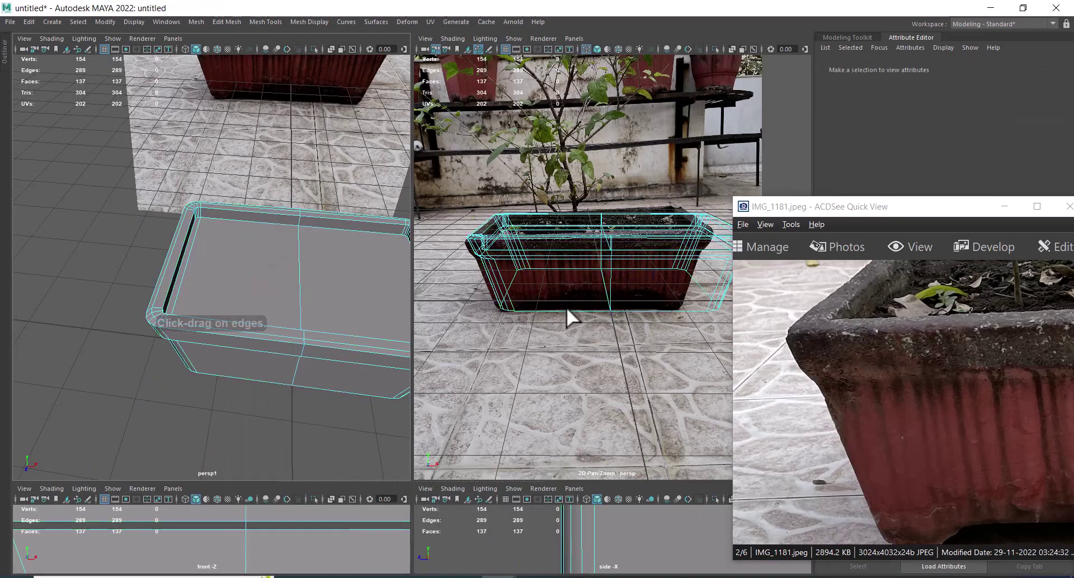
click(524, 306)
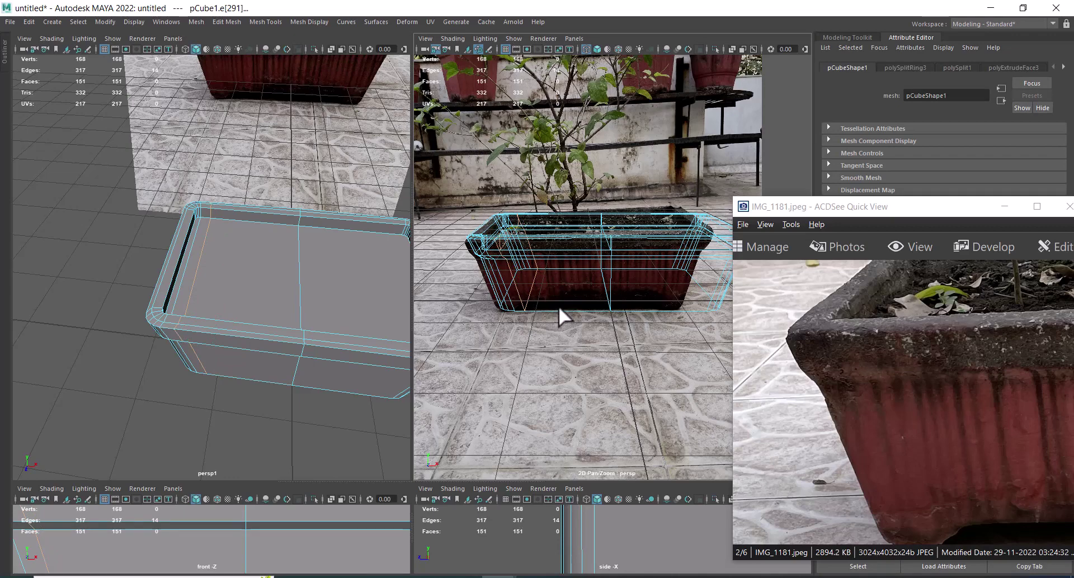
Multi-Cut across the rounded corner of the planter's base
alt+drag(254, 412, 224, 260)
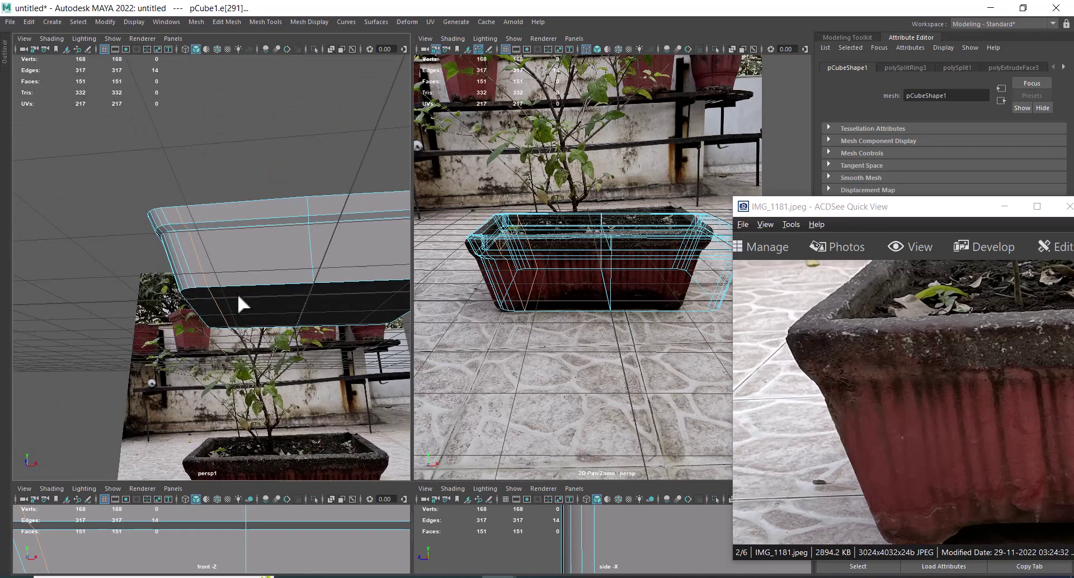
right_drag(224, 244, 314, 163)
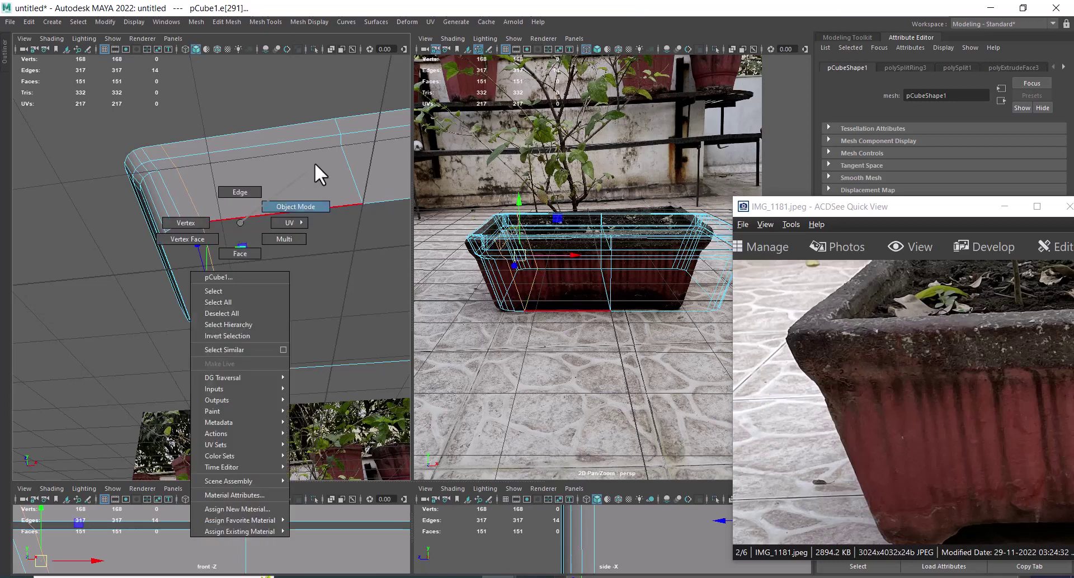
shift+right_drag(279, 202, 200, 200)
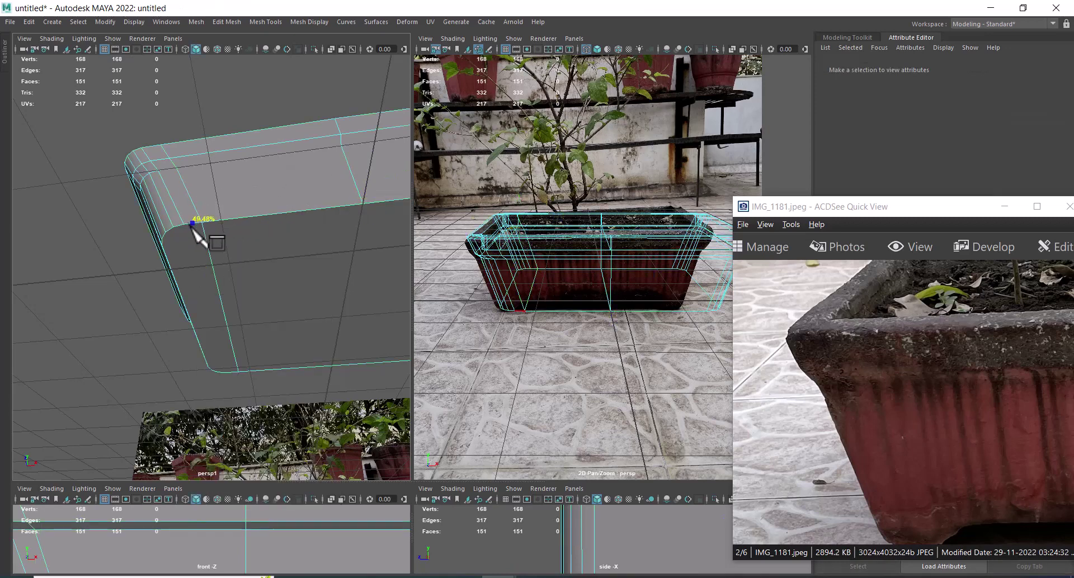
scroll(240, 252, up, 2)
scroll(235, 261, up, 2)
alt+drag(235, 262, 234, 326)
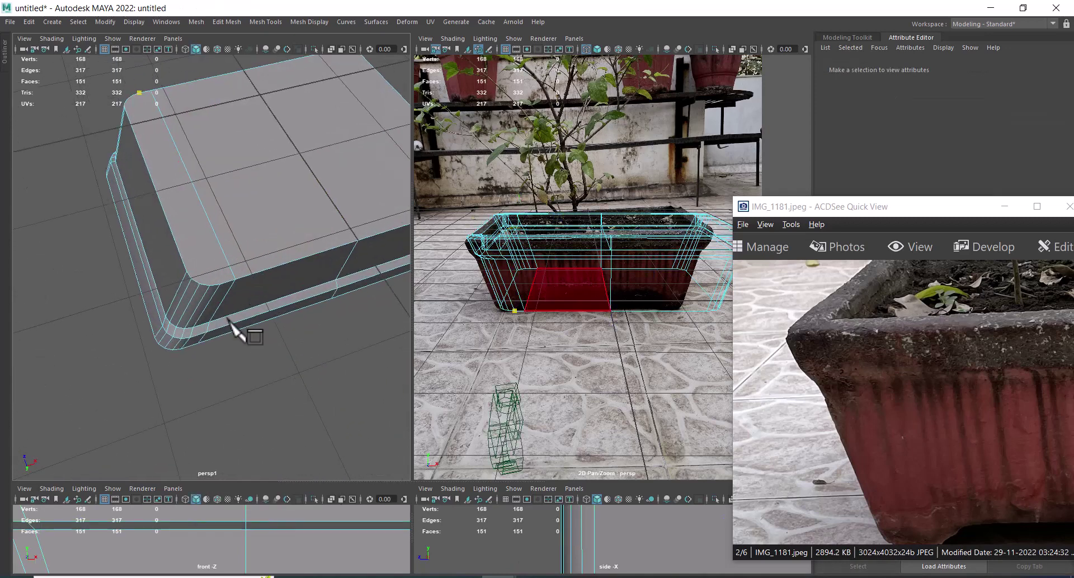
click(220, 286)
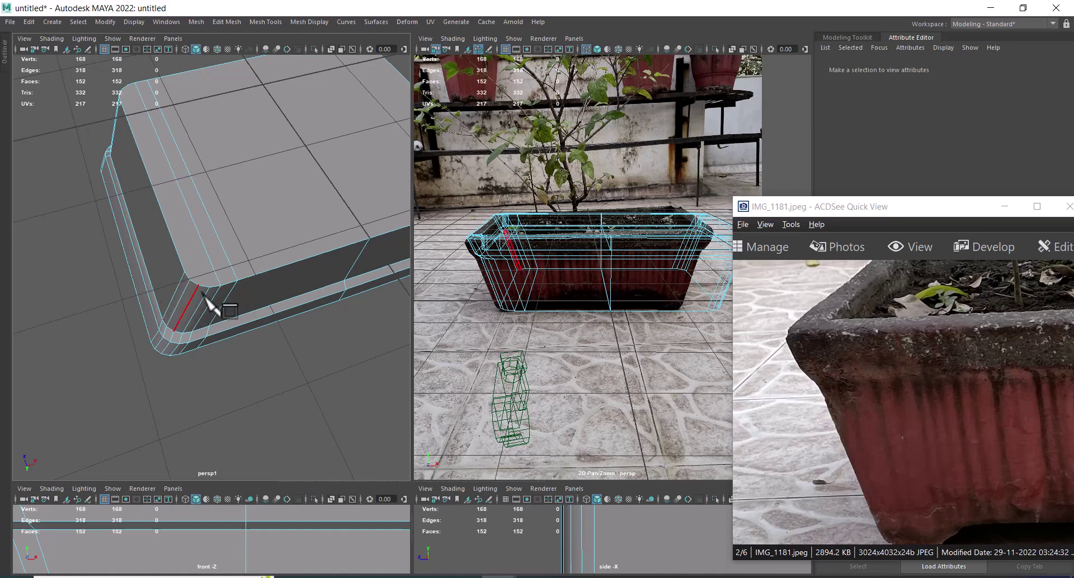
key(Return)
Insert another edge loop along the pot's side, reaching 182 vertices and 166 faces
scroll(233, 324, up, 3)
alt+drag(227, 316, 240, 299)
scroll(252, 290, up, 2)
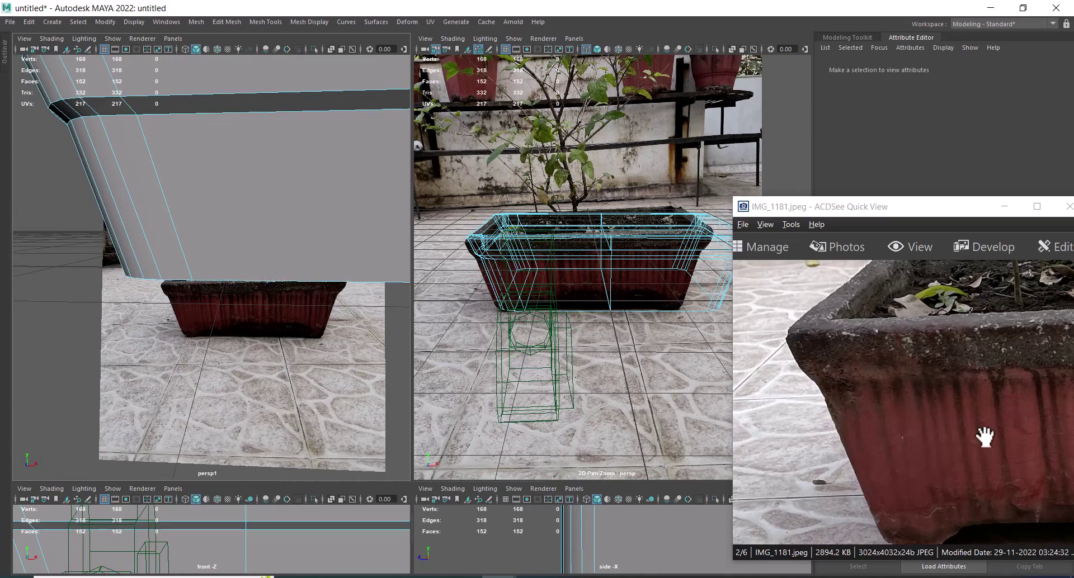
shift+right_click(226, 154)
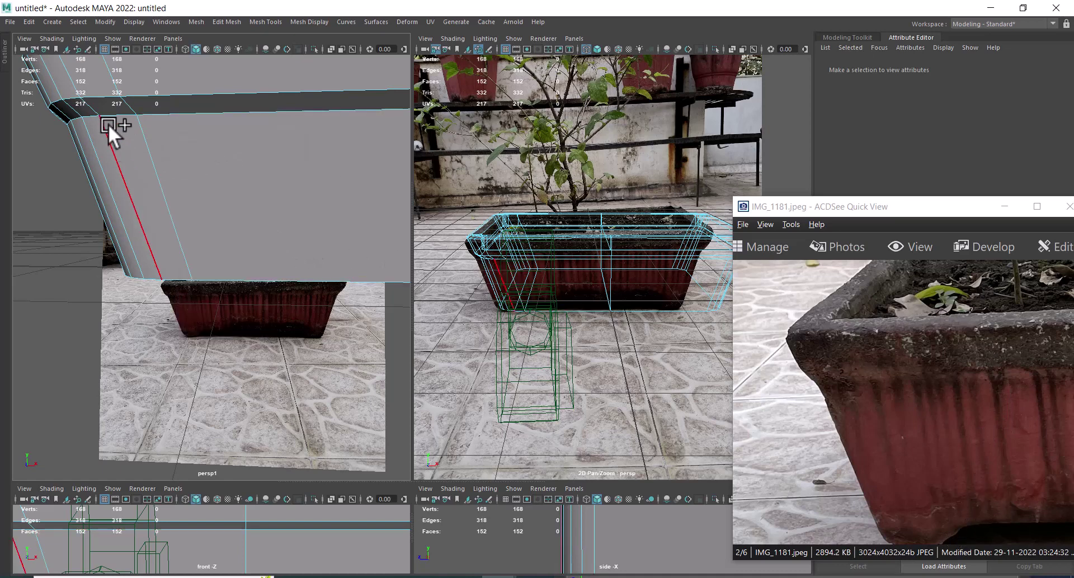
key(F8)
click(78, 228)
click(158, 170)
shift+right_click(201, 153)
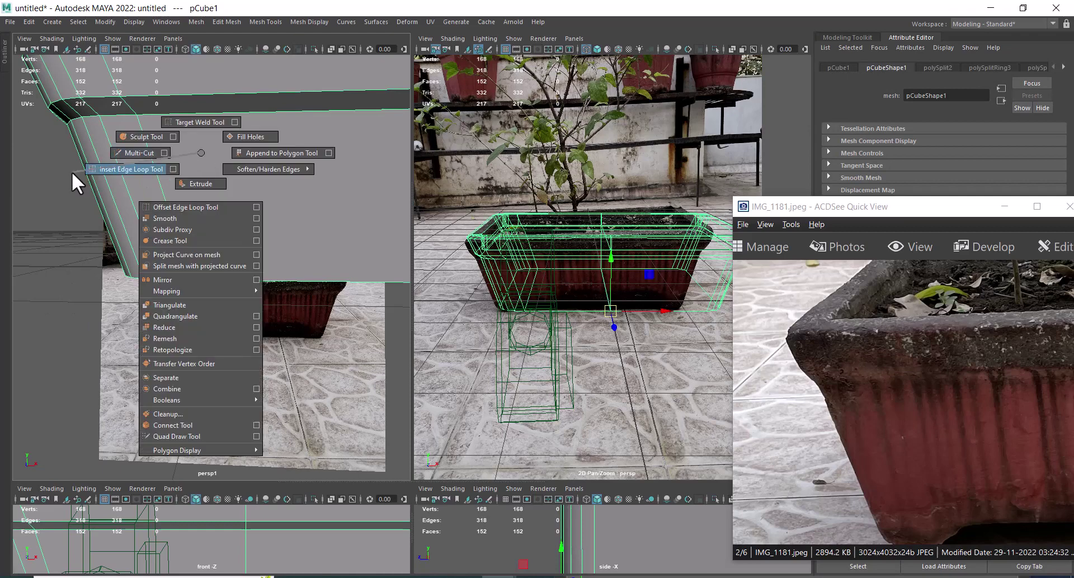
click(128, 175)
mouse_move(211, 275)
mouse_down()
mouse_move(220, 220)
mouse_move(235, 223)
mouse_move(169, 221)
mouse_move(276, 203)
mouse_move(272, 187)
mouse_up()
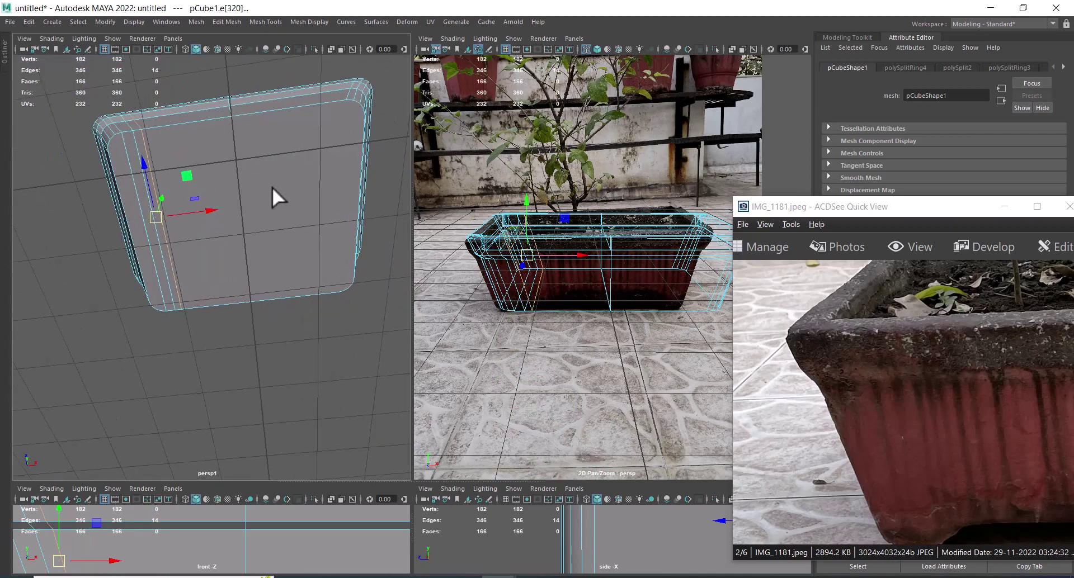
Select two of the planter's base edges and frame them
key(F8)
mouse_move(324, 122)
alt+mouse_down()
mouse_move(237, 240)
mouse_move(278, 242)
mouse_move(227, 211)
alt+mouse_up()
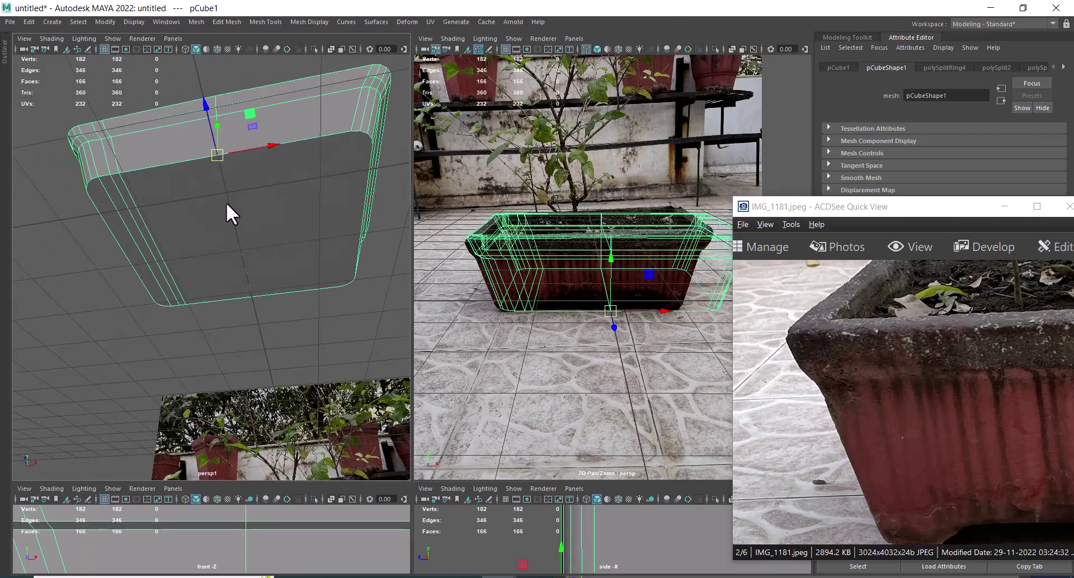
key(F8)
click(224, 199)
scroll(150, 216, up, 3)
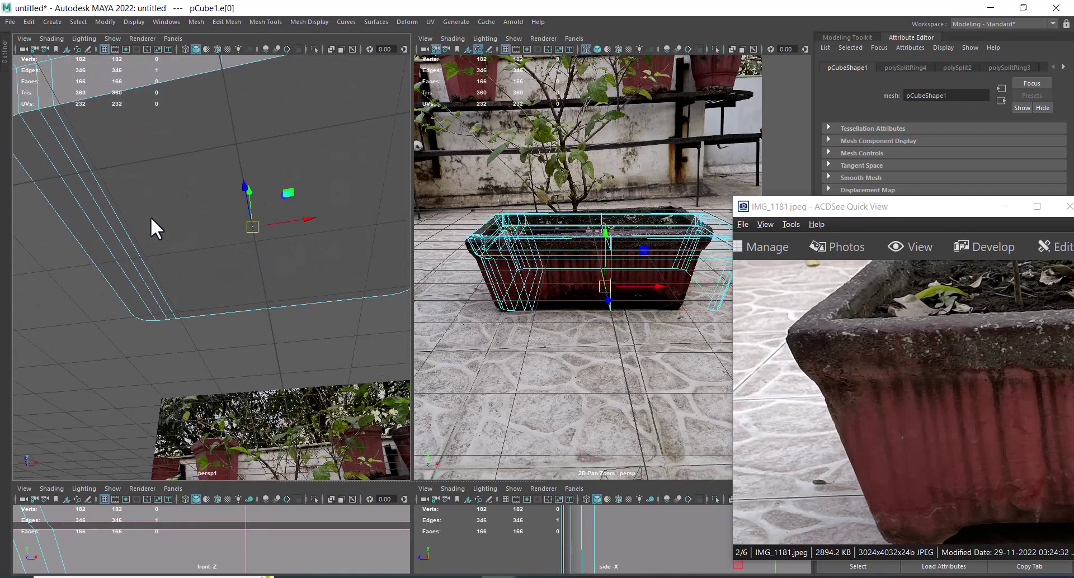
shift+click(102, 187)
key(f)
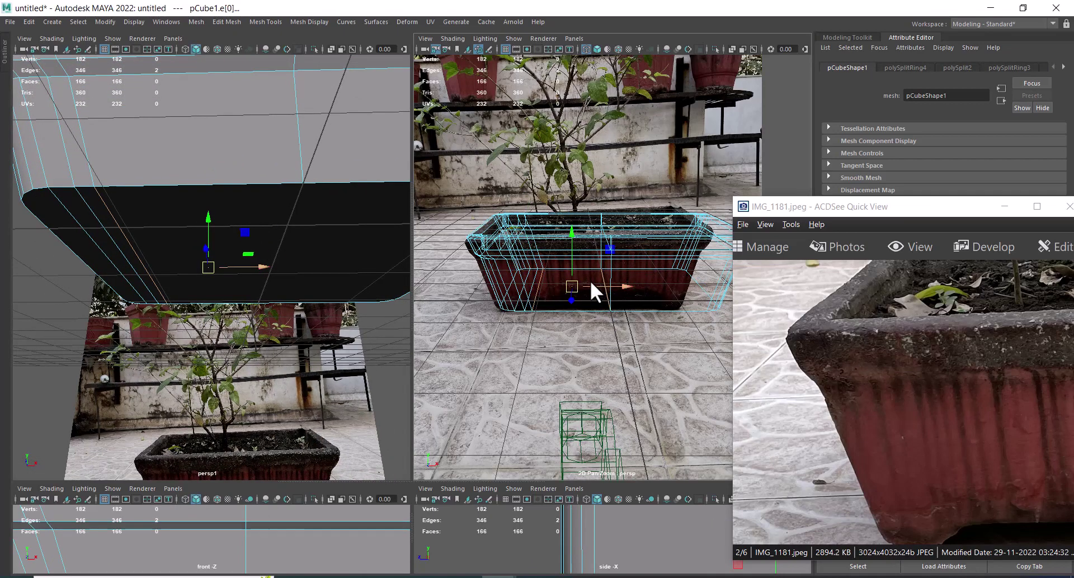
Raise the base edge loop in Y to line up with the pot's base in the photo
key(space)
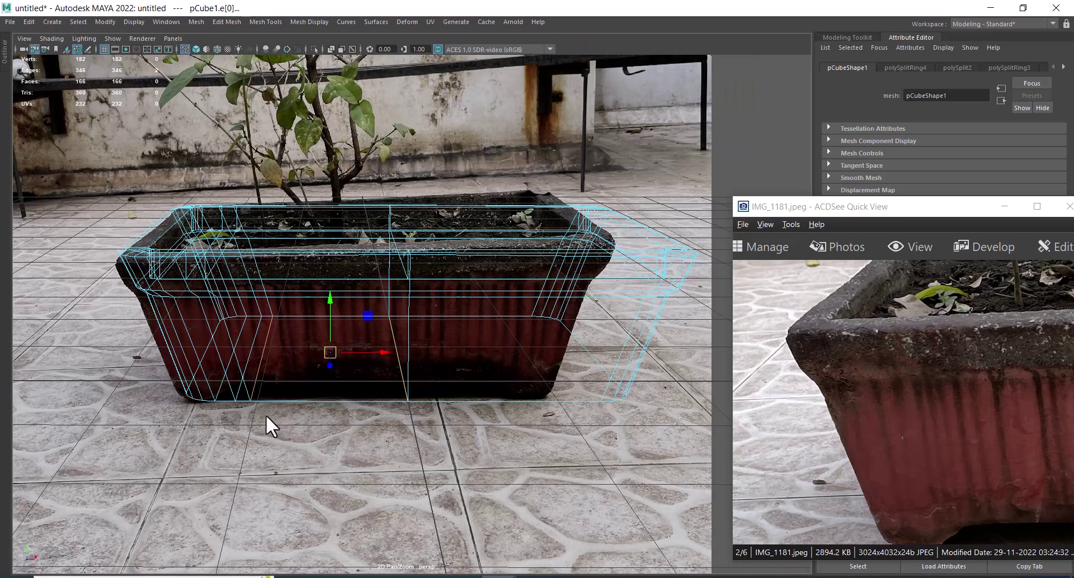
key(space)
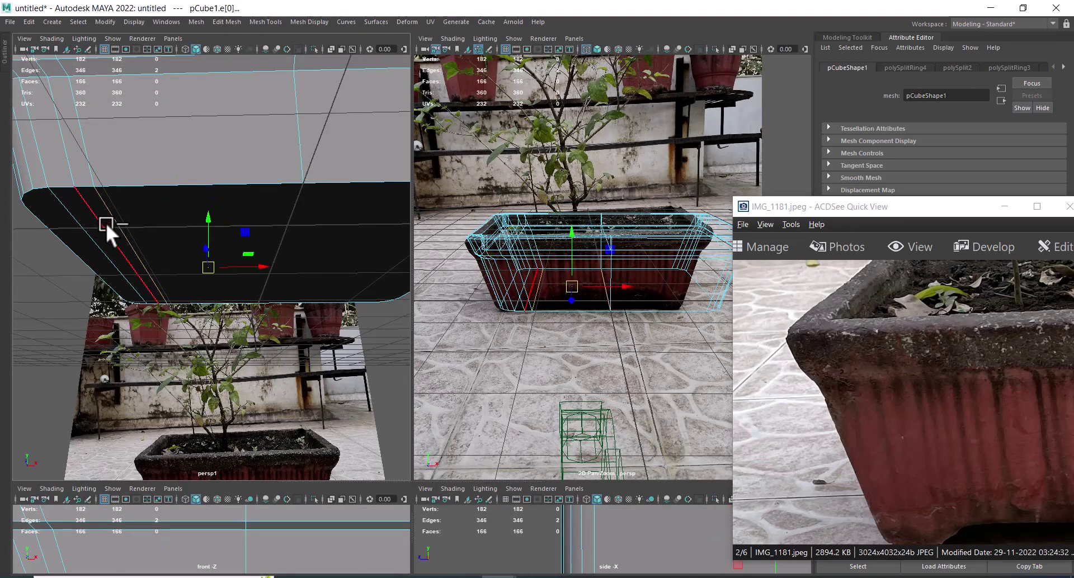
click(95, 219)
key(space)
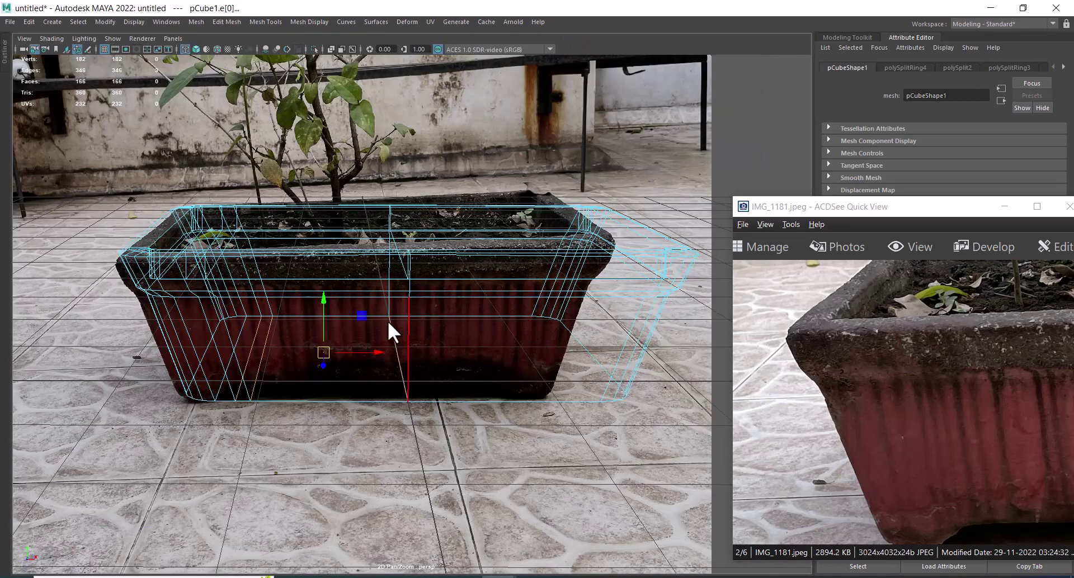
drag(325, 302, 322, 290)
drag(956, 492, 914, 465)
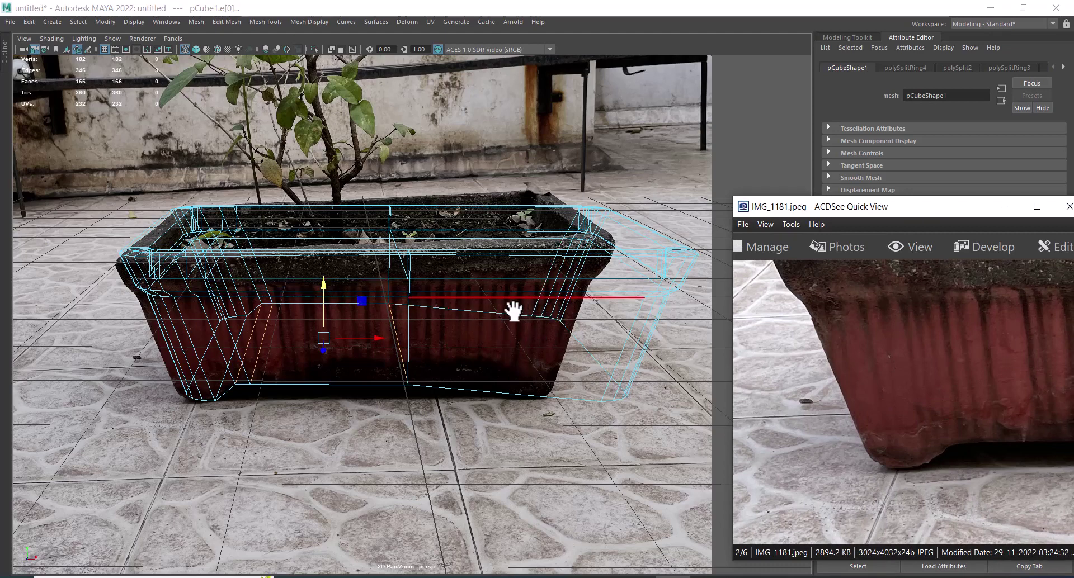
Advance the reference viewer to the next photo and orbit to view the pot from above
key(Right)
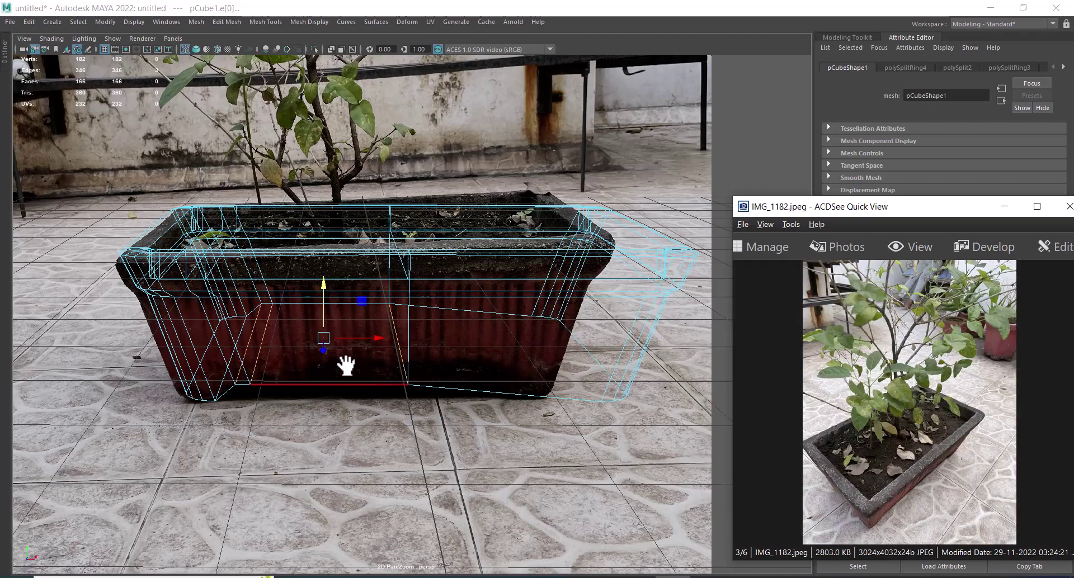
click(344, 366)
key(space)
alt+middle_drag(236, 334, 227, 290)
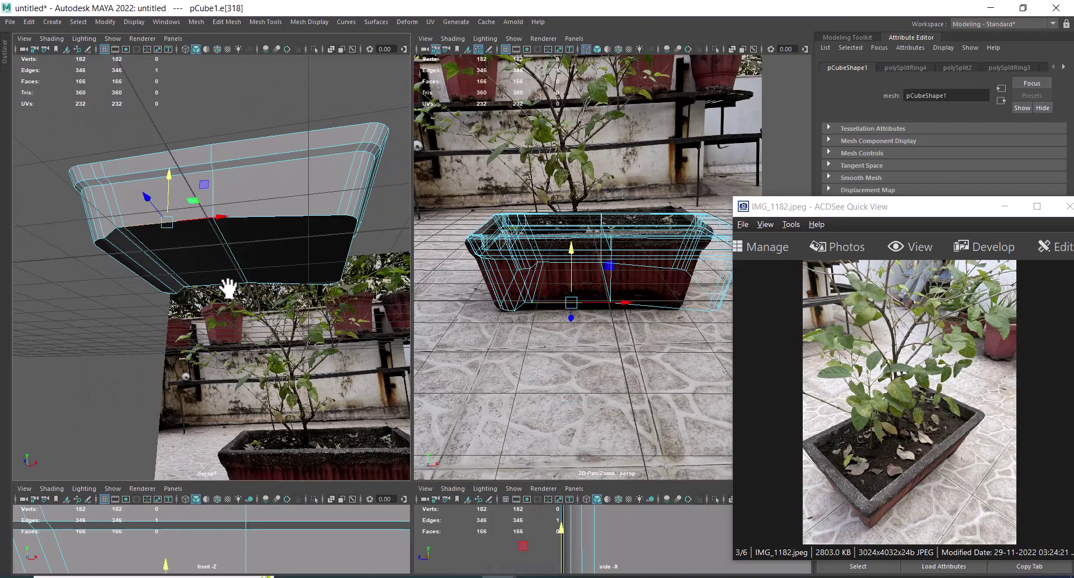
mouse_move(228, 291)
alt+mouse_down()
mouse_move(304, 171)
mouse_move(313, 217)
mouse_move(260, 216)
alt+mouse_up()
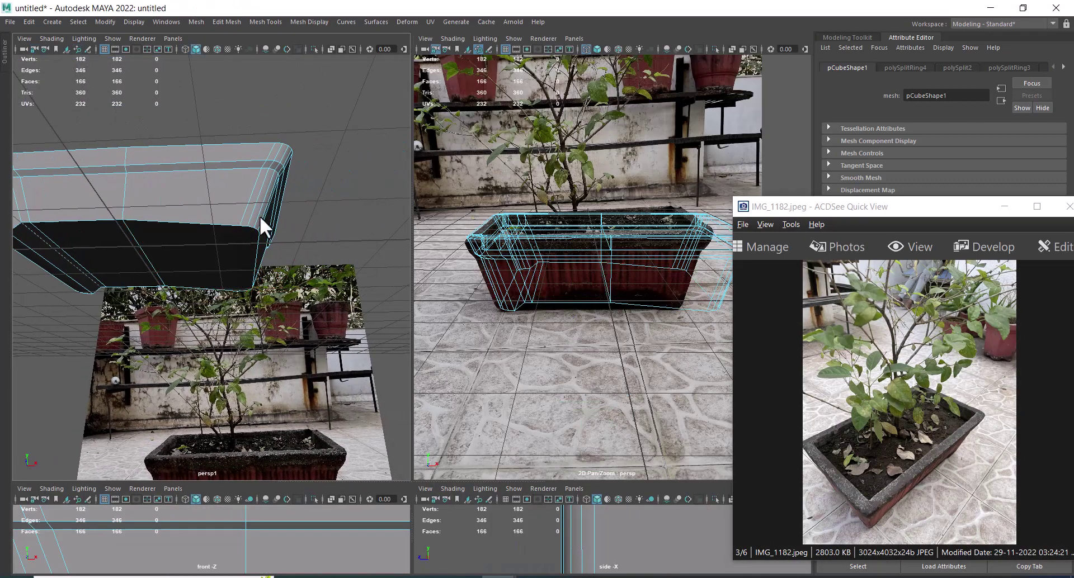
Delete the planter's right-half faces and return to object mode
drag(329, 162, 200, 367)
key(Delete)
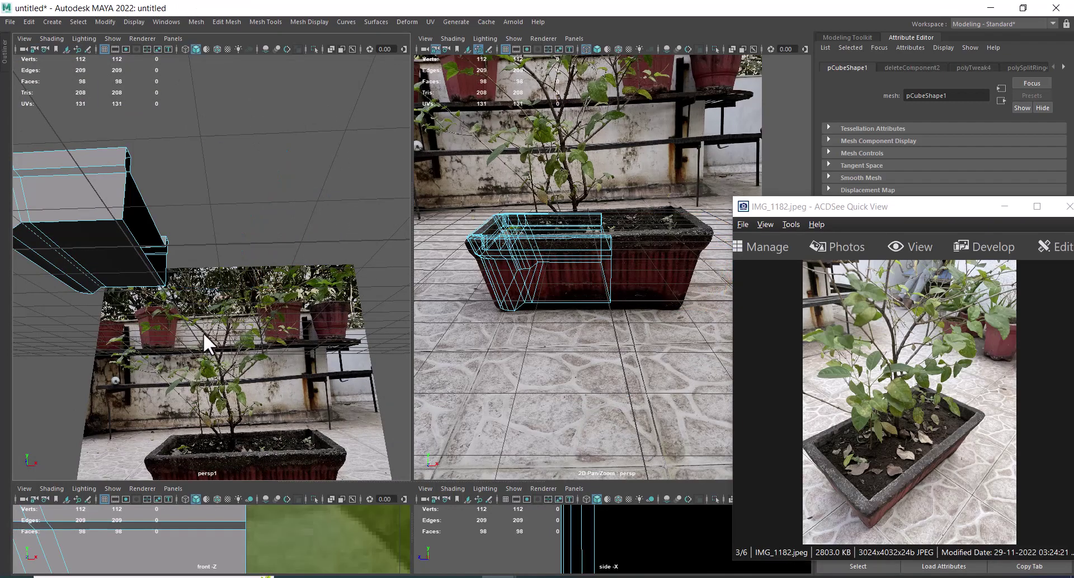
right_click(127, 220)
click(183, 203)
Zoom in and orbit around the remaining half's rim corner
mouse_move(182, 204)
alt+mouse_down()
mouse_move(132, 252)
mouse_move(200, 221)
mouse_move(166, 247)
mouse_move(236, 267)
mouse_move(185, 283)
alt+mouse_up()
alt+right_drag(184, 284, 189, 348)
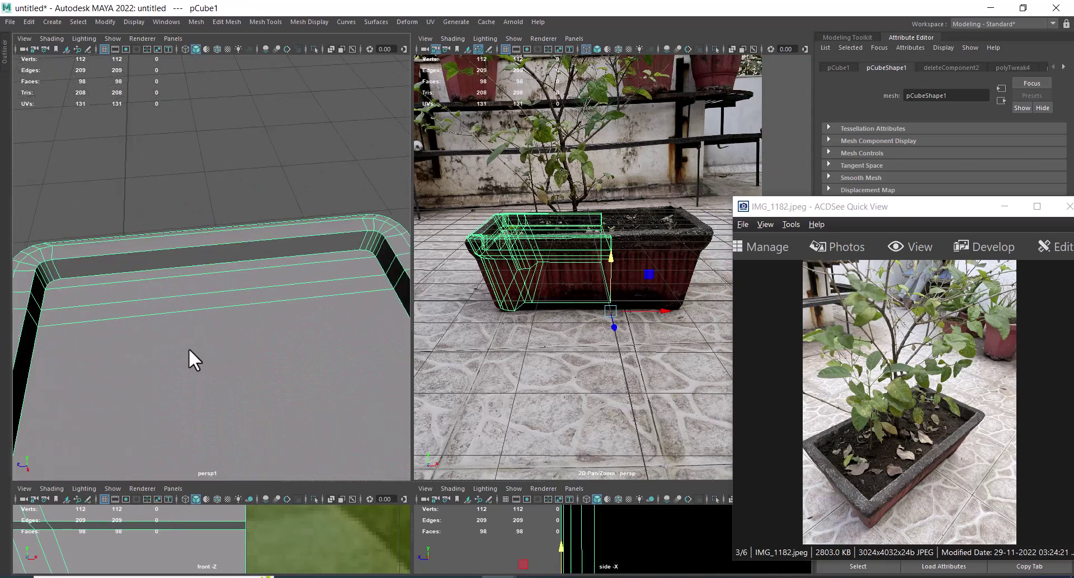
mouse_move(190, 348)
alt+mouse_down()
mouse_move(197, 289)
mouse_move(175, 356)
alt+mouse_up()
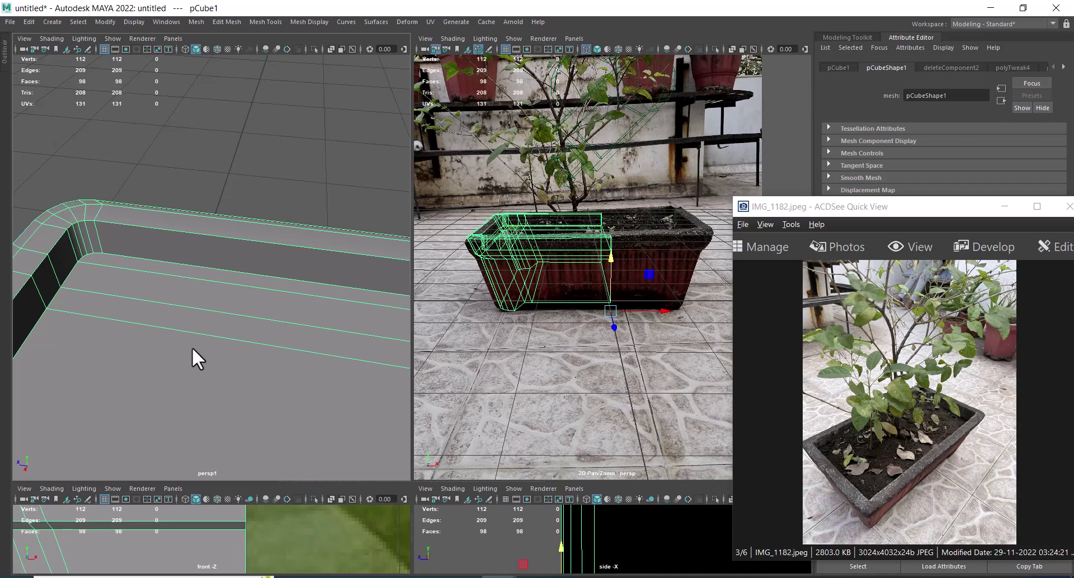
mouse_move(192, 347)
alt+right_down()
mouse_move(136, 284)
mouse_move(159, 339)
mouse_move(153, 300)
mouse_move(177, 324)
mouse_move(257, 333)
mouse_move(184, 326)
mouse_move(146, 287)
mouse_move(174, 351)
alt+right_up()
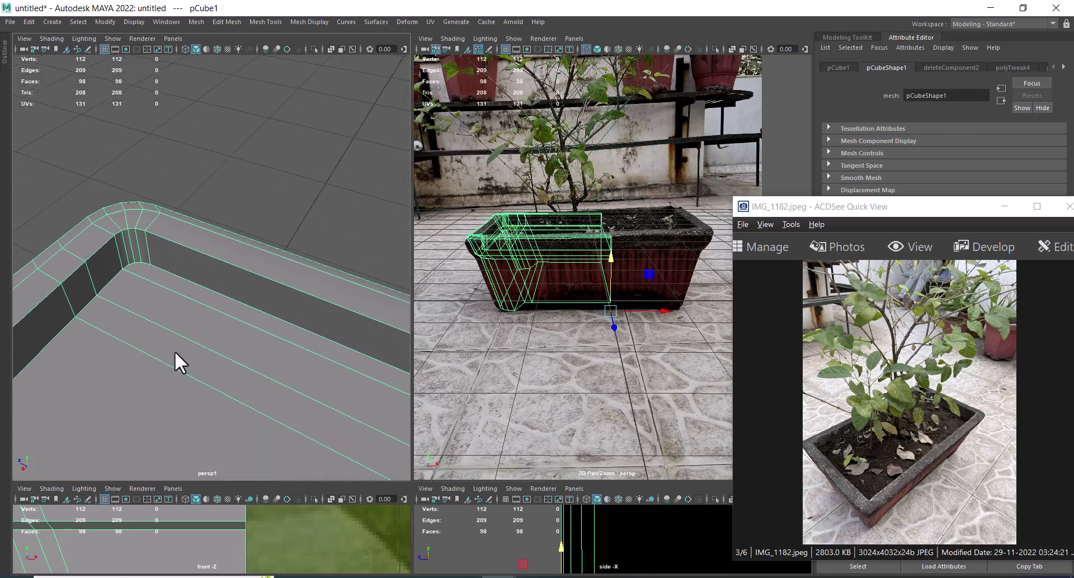
mouse_move(175, 351)
alt+mouse_down()
mouse_move(168, 360)
mouse_move(228, 341)
mouse_move(206, 348)
mouse_move(203, 337)
alt+mouse_up()
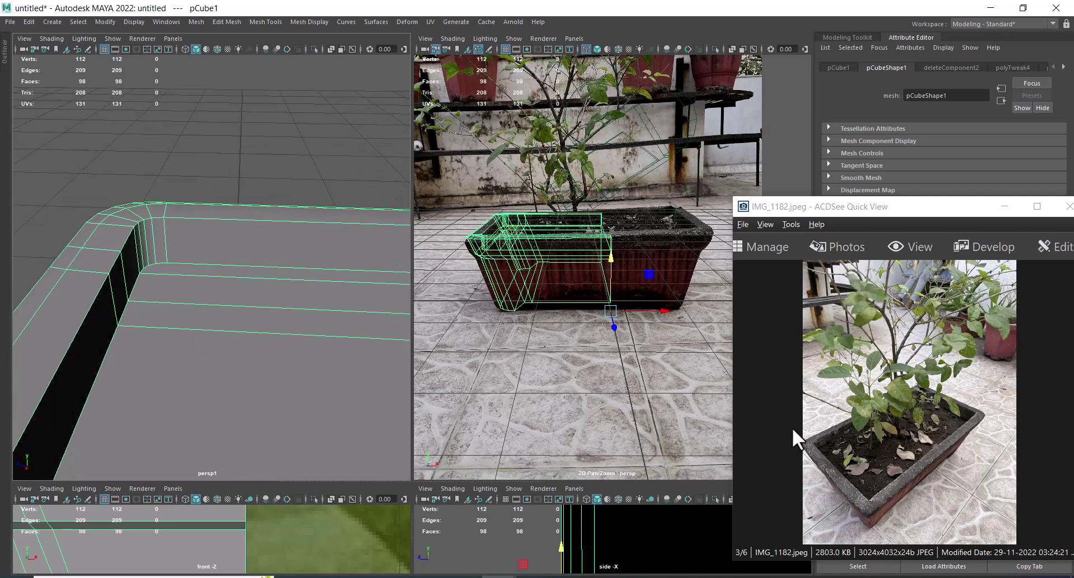
scroll(911, 418, down, 1)
scroll(910, 418, up, 2)
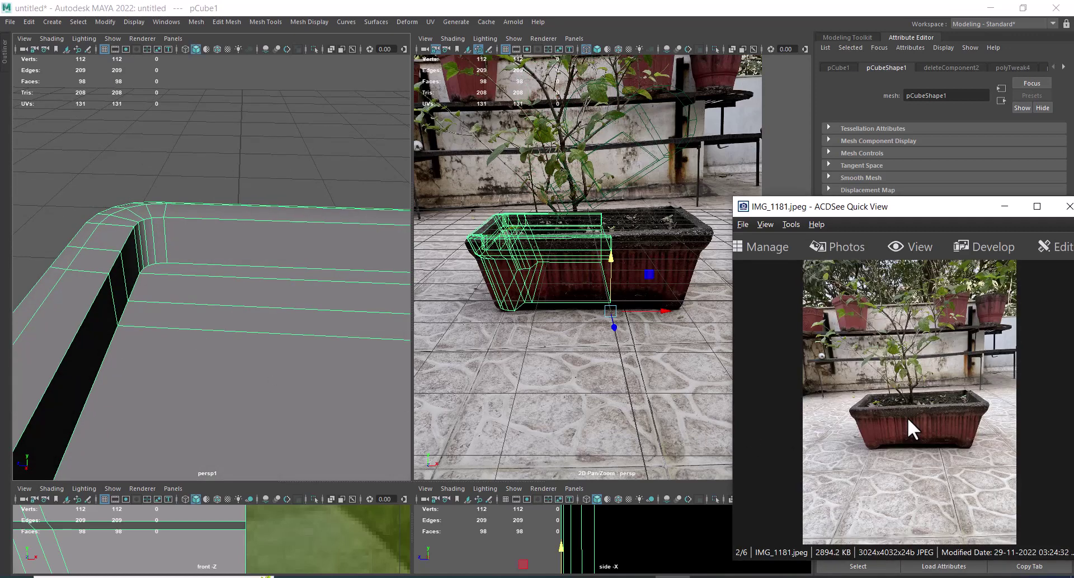
ctrl+scroll(907, 417, up, 3)
ctrl+scroll(948, 442, down, 1)
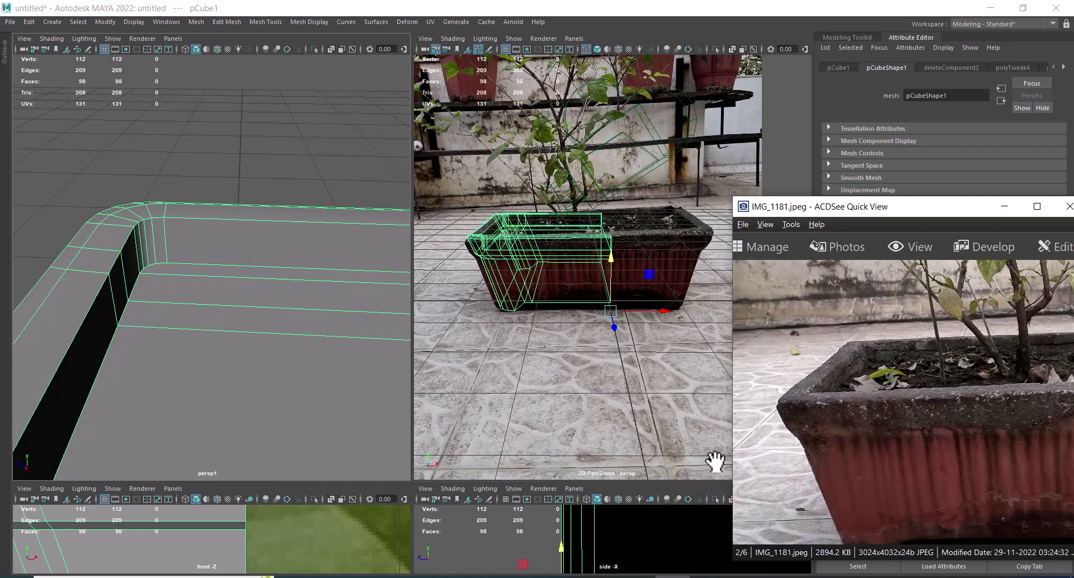
mouse_move(138, 456)
alt+mouse_down()
mouse_move(162, 372)
mouse_move(261, 329)
mouse_move(203, 342)
mouse_move(166, 290)
mouse_move(202, 319)
mouse_move(229, 272)
alt+mouse_up()
Select pCube1 and snap its pivot to the tray's bottom corner
click(267, 278)
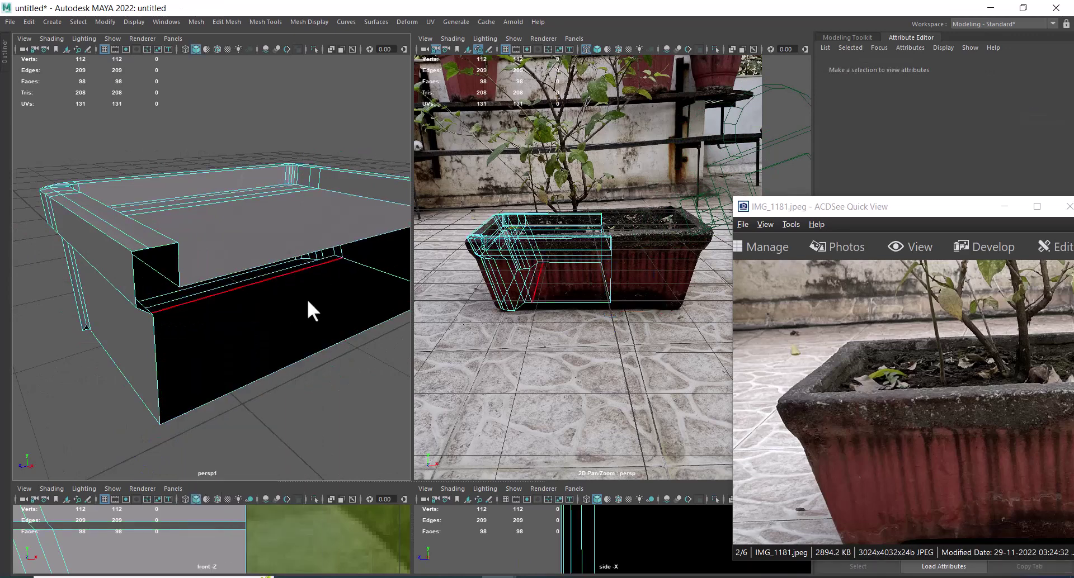
click(230, 281)
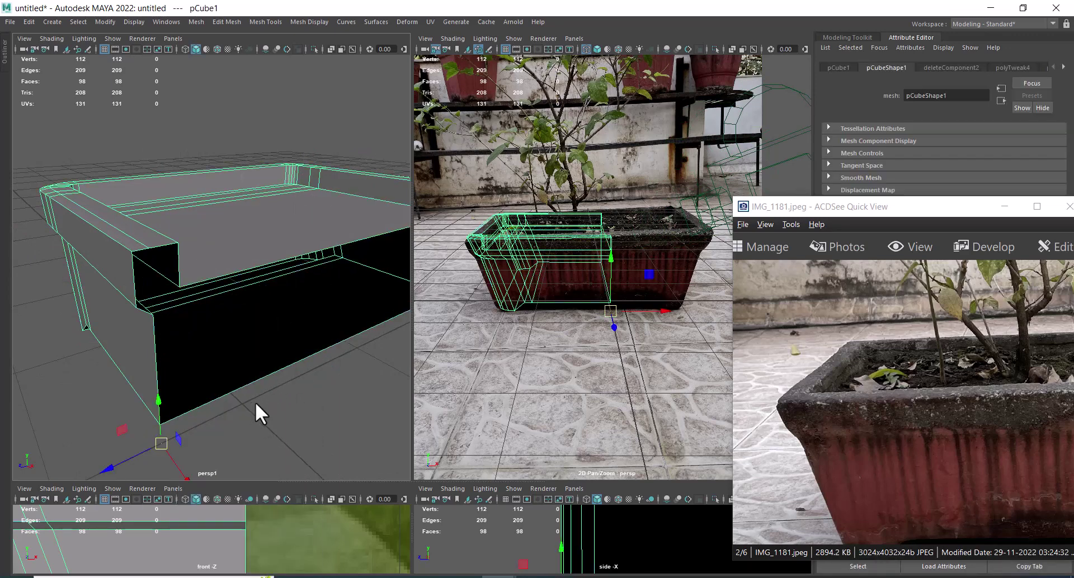
alt+drag(213, 401, 241, 391)
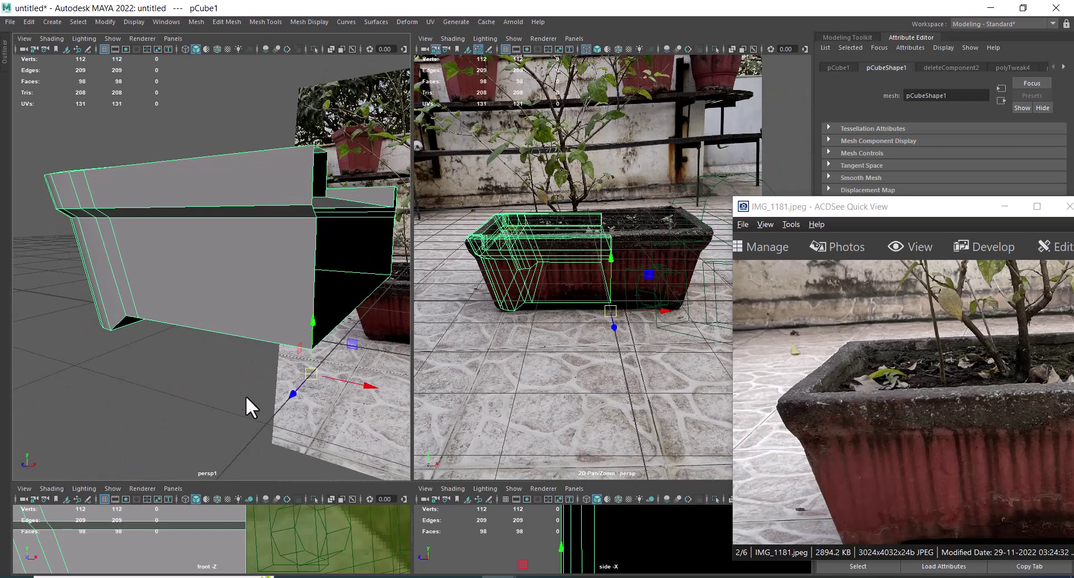
click(317, 217)
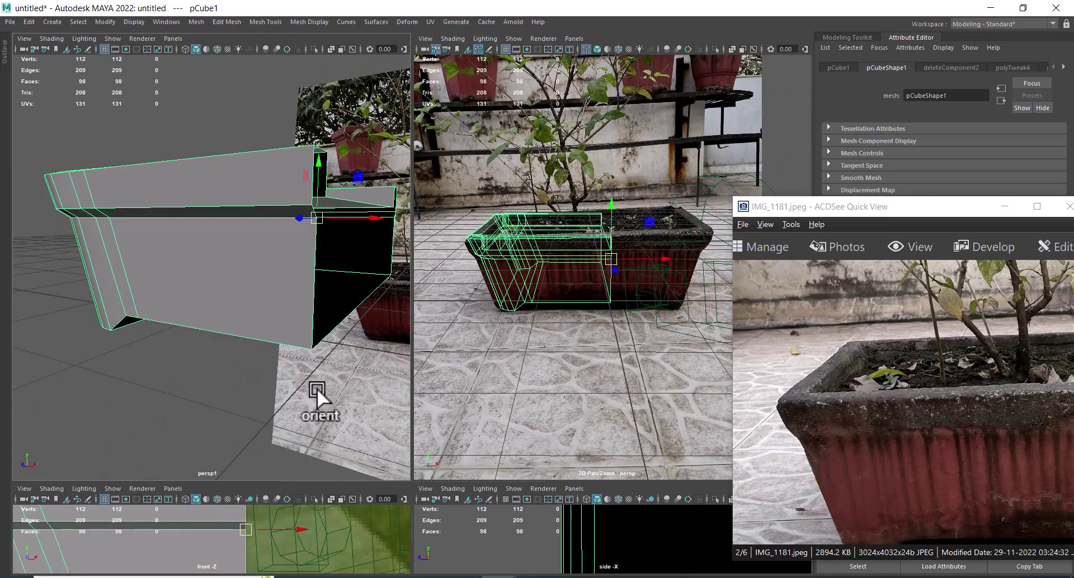
click(311, 350)
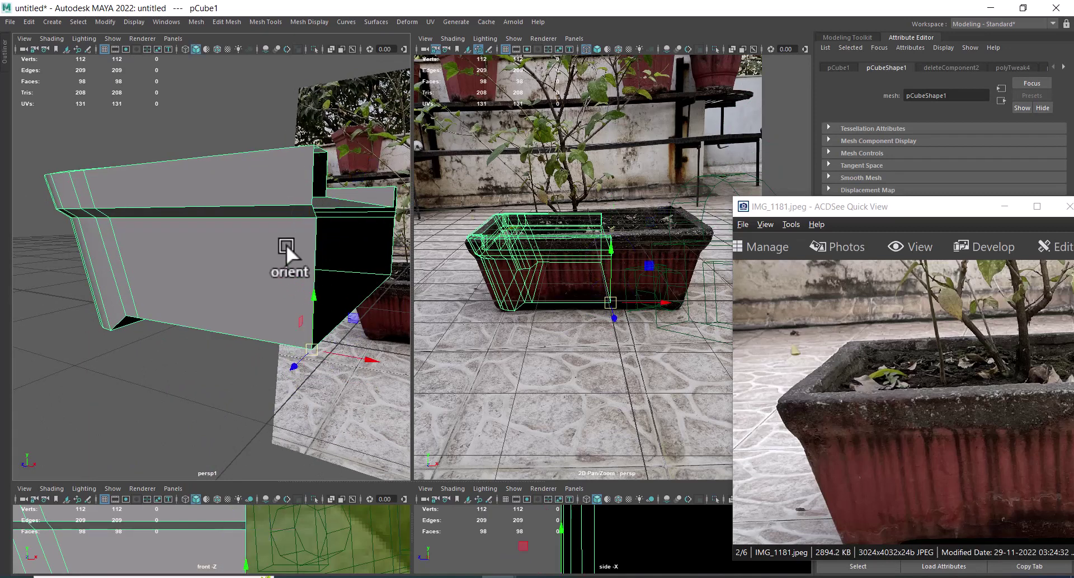
Mirror the mesh with direction + and merge threshold 1.965
shift+right_drag(262, 222, 260, 354)
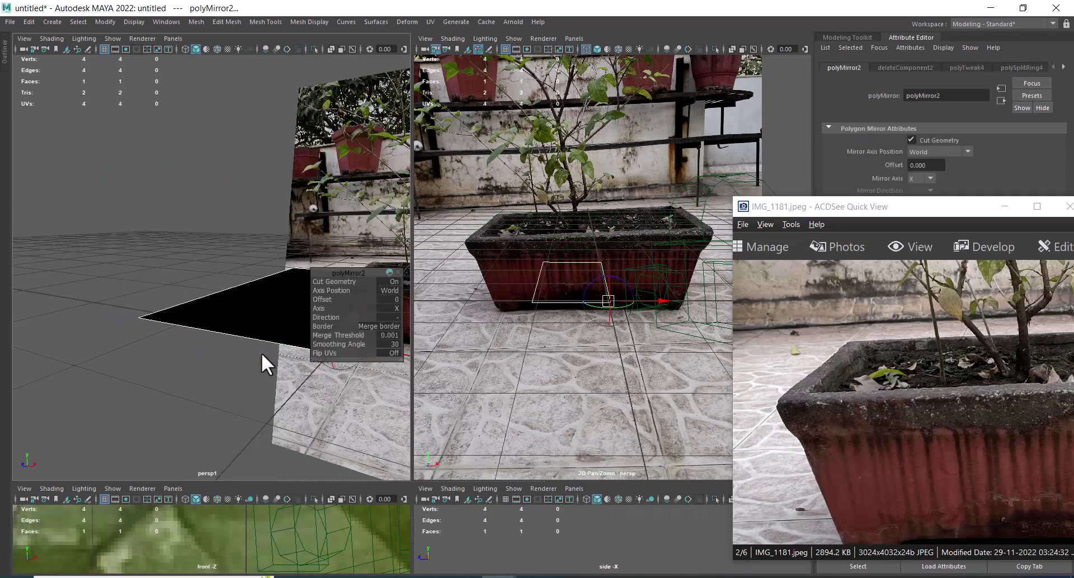
click(393, 315)
click(407, 324)
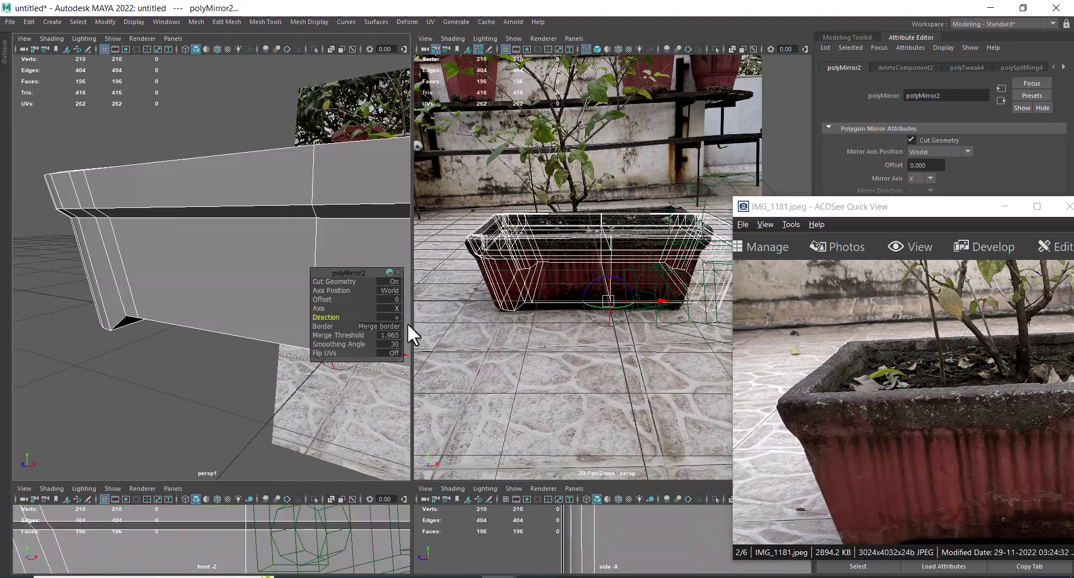
mouse_move(407, 324)
alt+mouse_down()
mouse_move(193, 329)
mouse_move(160, 307)
mouse_move(112, 324)
mouse_move(127, 317)
alt+mouse_up()
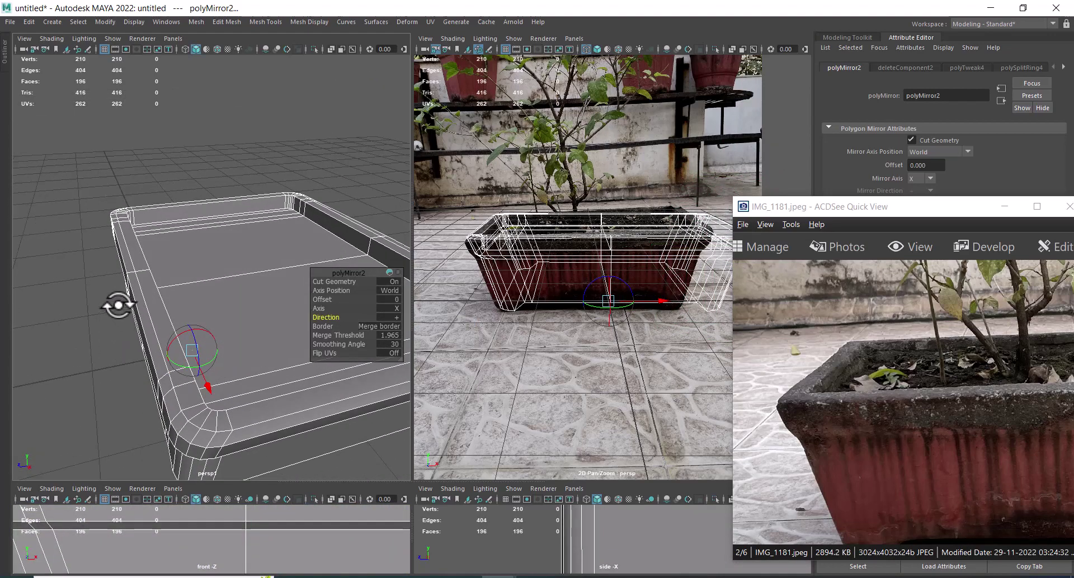
Orbit around the mirrored pot to inspect its sides, underside and top
mouse_move(153, 319)
alt+mouse_down()
mouse_move(210, 320)
mouse_move(192, 293)
alt+mouse_up()
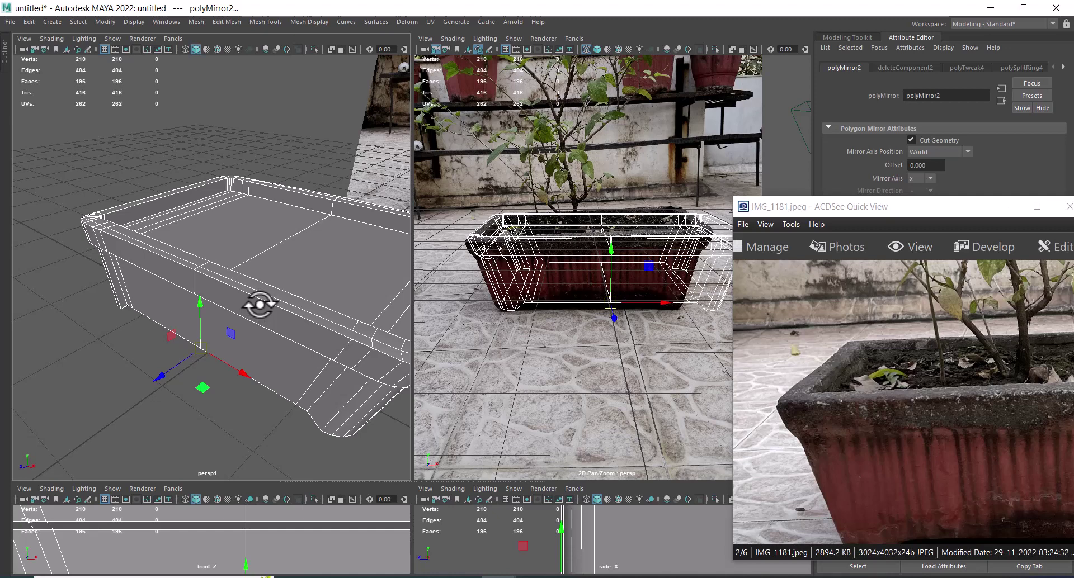
alt+drag(242, 302, 249, 340)
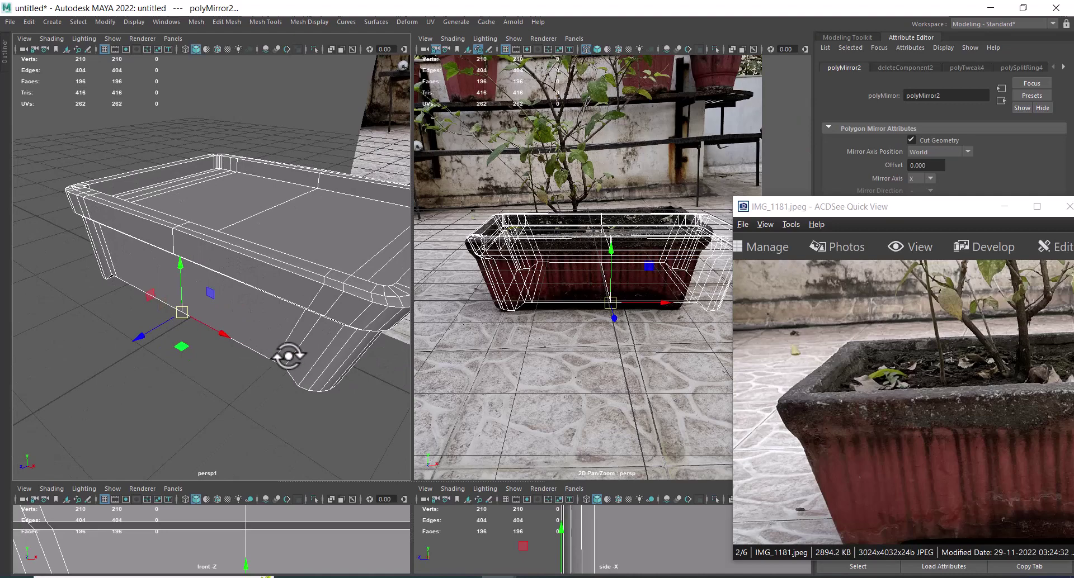
mouse_move(220, 293)
alt+mouse_down()
mouse_move(205, 234)
mouse_move(329, 288)
alt+mouse_up()
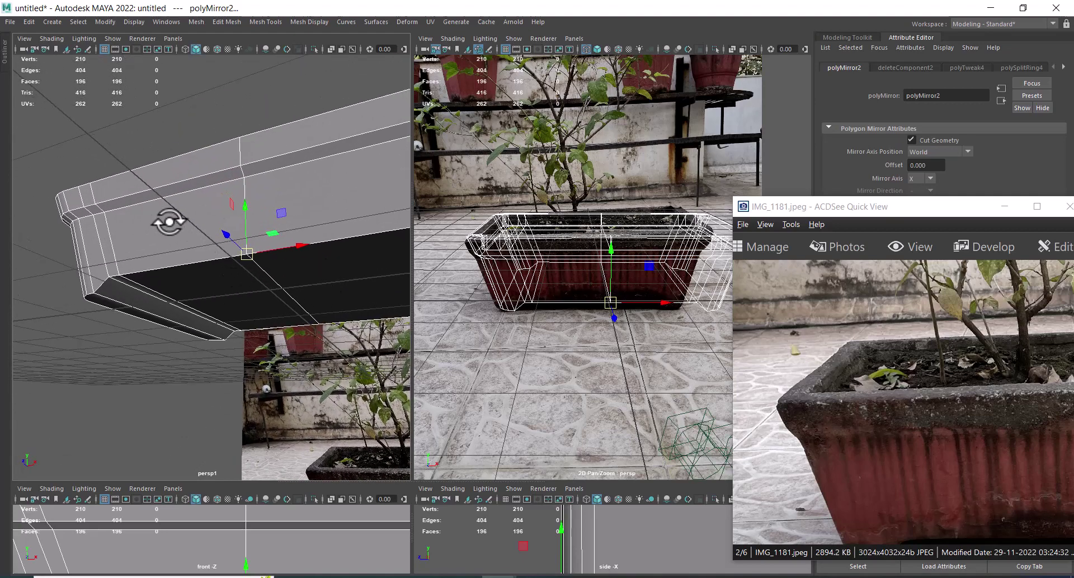
mouse_move(247, 285)
alt+mouse_down()
mouse_move(212, 275)
mouse_move(260, 254)
mouse_move(237, 244)
mouse_move(240, 217)
alt+mouse_up()
key(F10)
Bevel both rim-band edge loops with 2 segments at fraction 0.5, then deselect
click(255, 272)
double_click(254, 271)
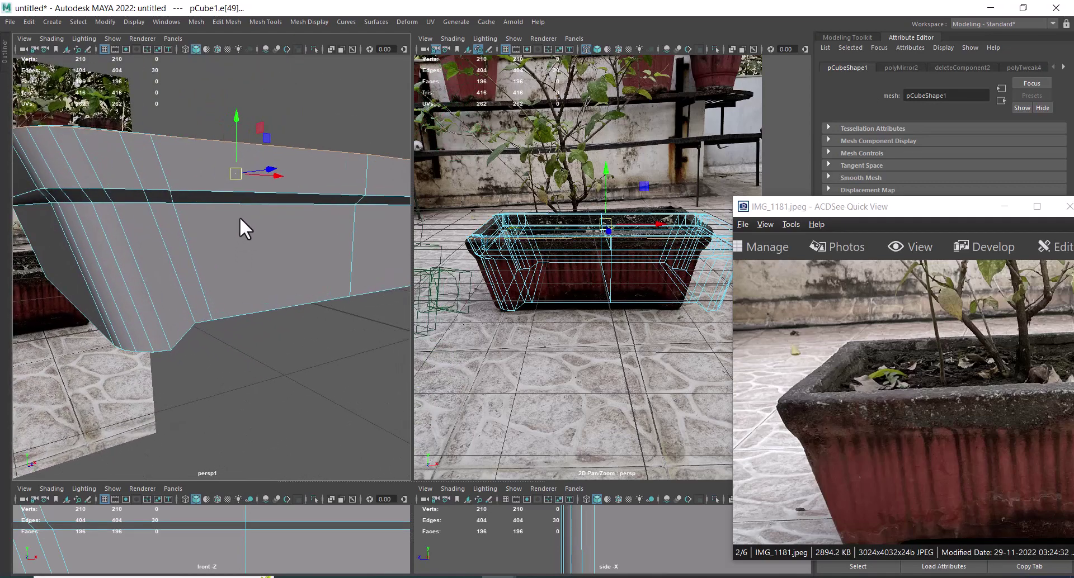
shift+double_click(230, 190)
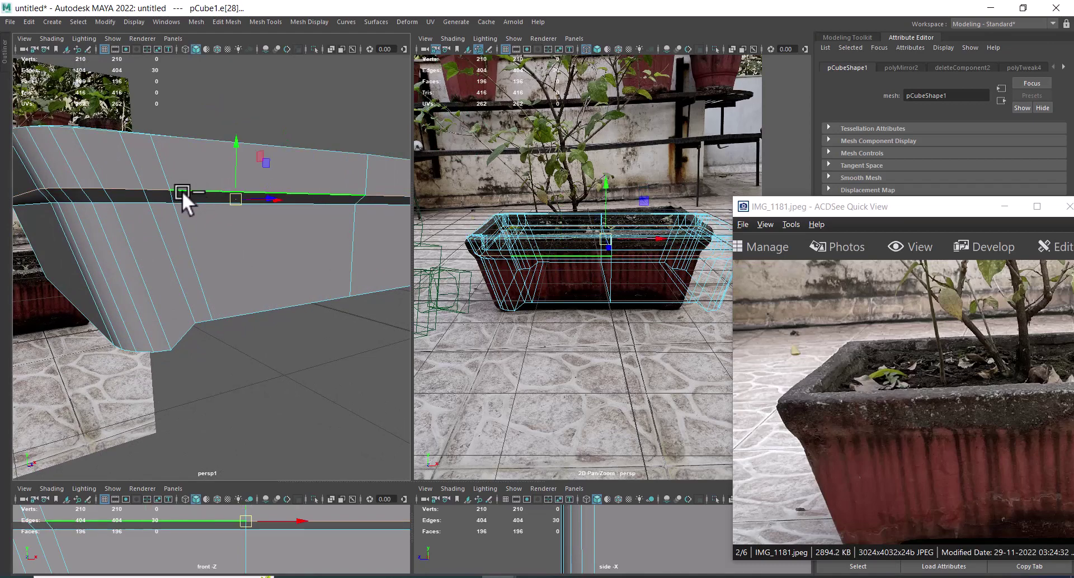
shift+right_drag(178, 185, 209, 179)
mouse_move(234, 231)
alt+mouse_down()
mouse_move(112, 220)
mouse_move(114, 229)
alt+mouse_up()
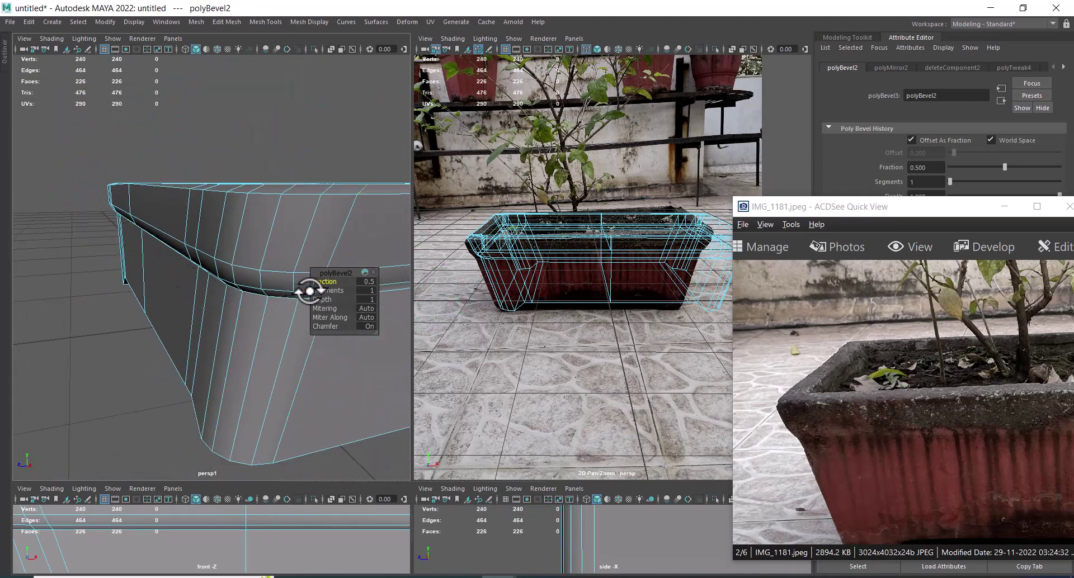
drag(326, 291, 331, 291)
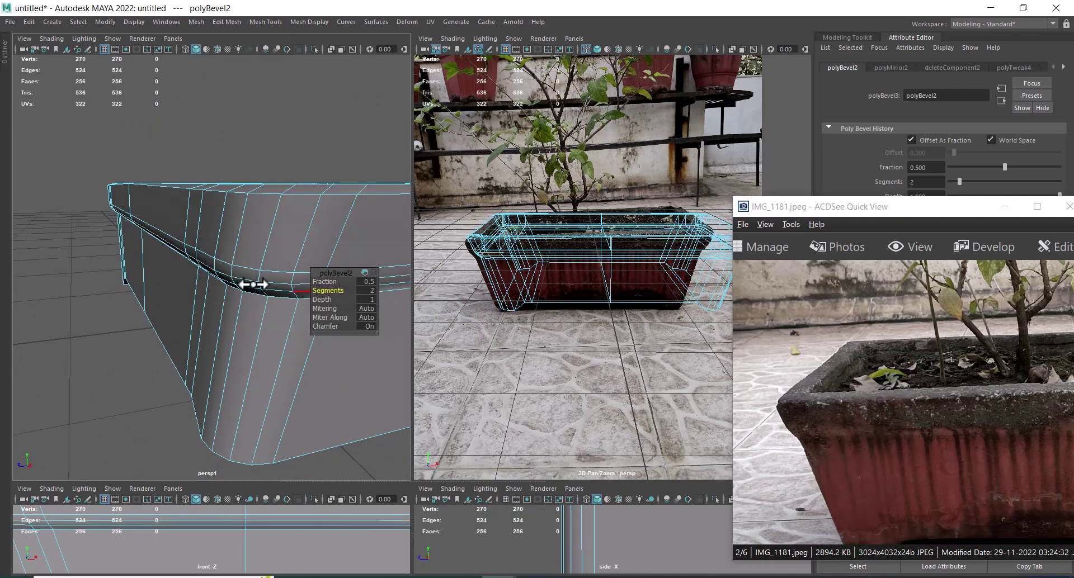
right_drag(253, 285, 281, 199)
click(132, 367)
alt+drag(132, 367, 337, 267)
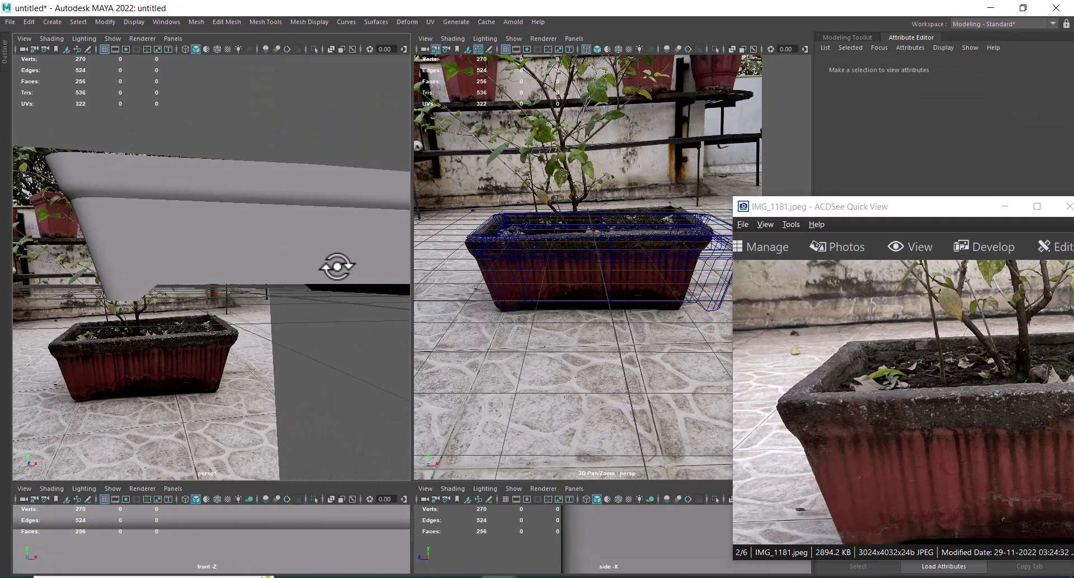
Select the pot's vertical corner edge loops
click(201, 216)
scroll(210, 170, up, 3)
scroll(206, 178, up, 3)
scroll(206, 178, down, 2)
alt+drag(204, 194, 188, 230)
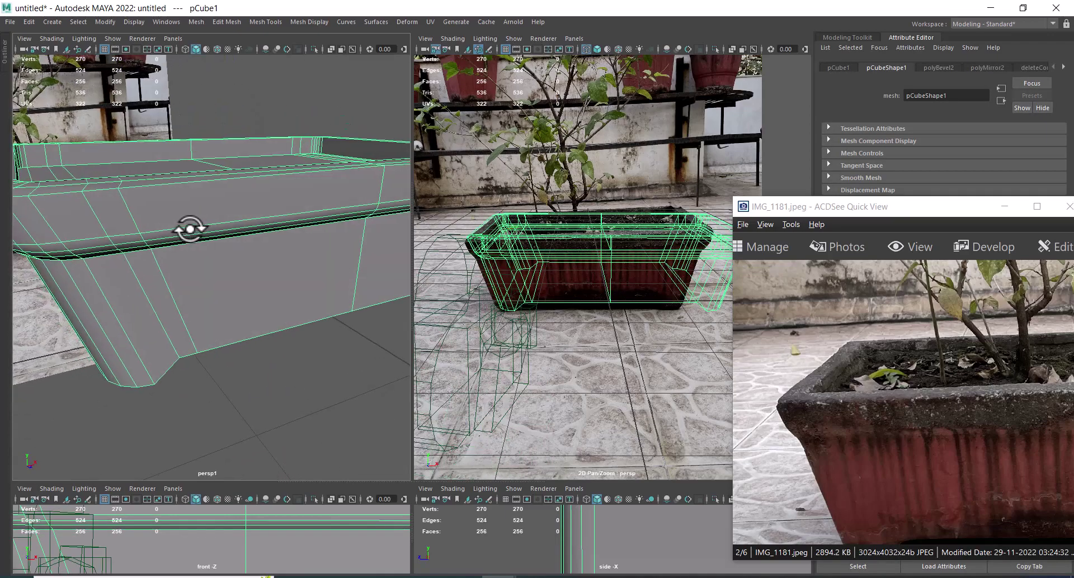
key(F10)
double_click(194, 178)
scroll(196, 280, down, 2)
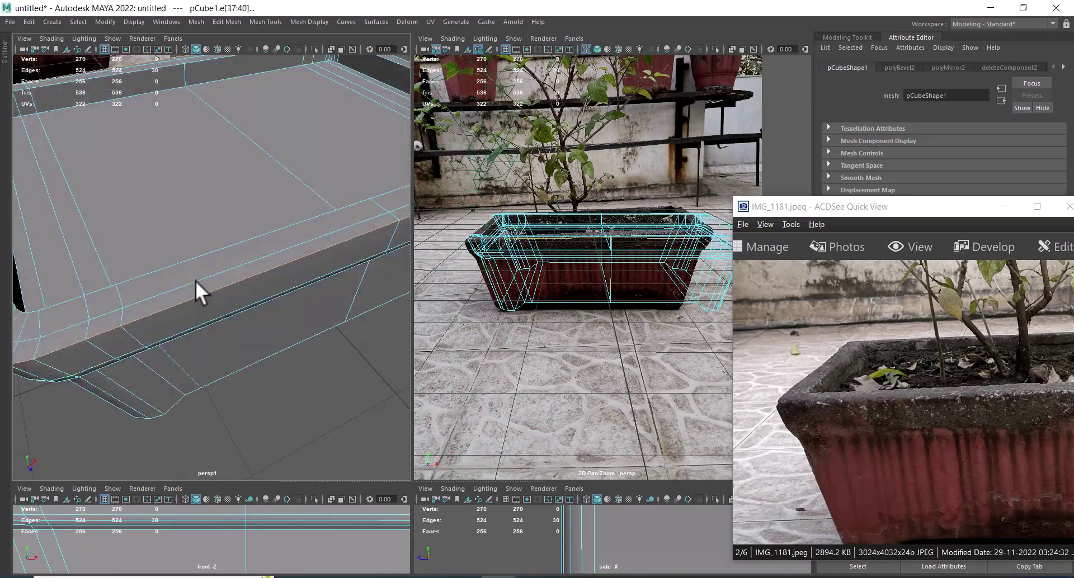
mouse_move(196, 280)
alt+mouse_down()
mouse_move(151, 276)
mouse_move(91, 242)
mouse_move(34, 239)
alt+mouse_up()
shift+right_click(148, 247)
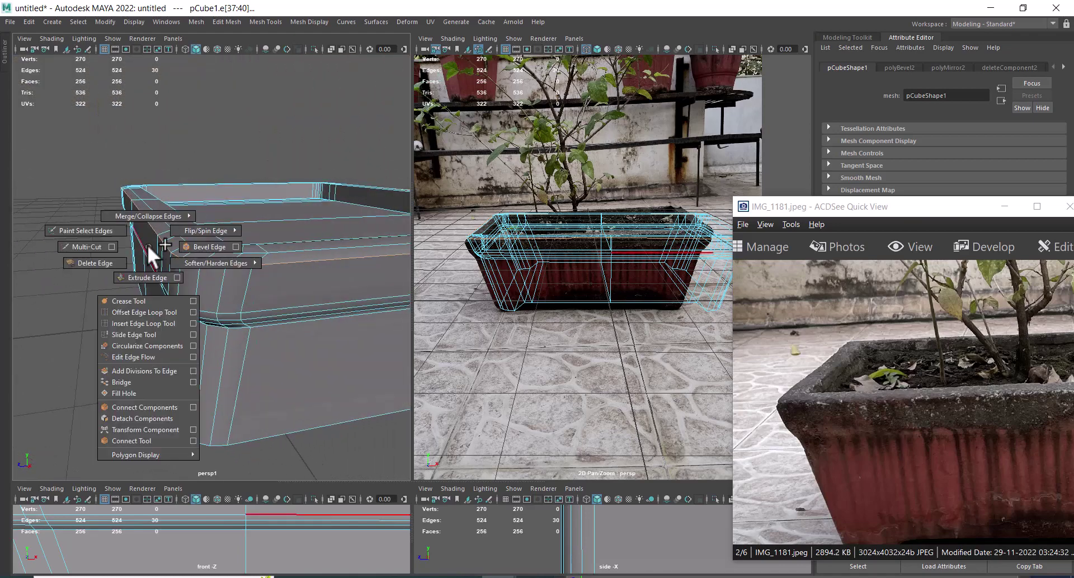
alt+drag(148, 246, 140, 252)
alt+right_drag(140, 252, 141, 247)
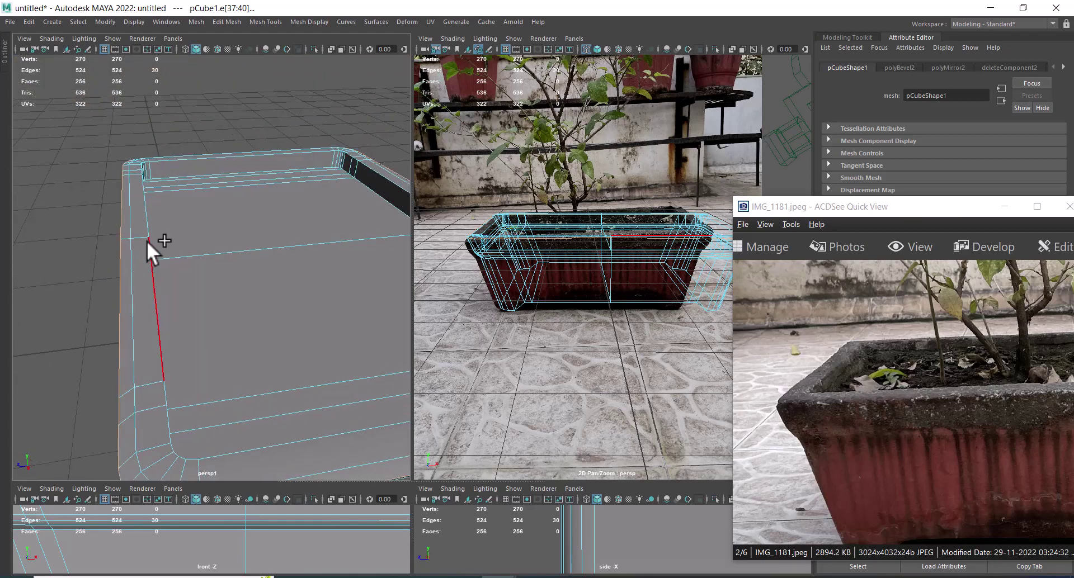
shift+double_click(147, 241)
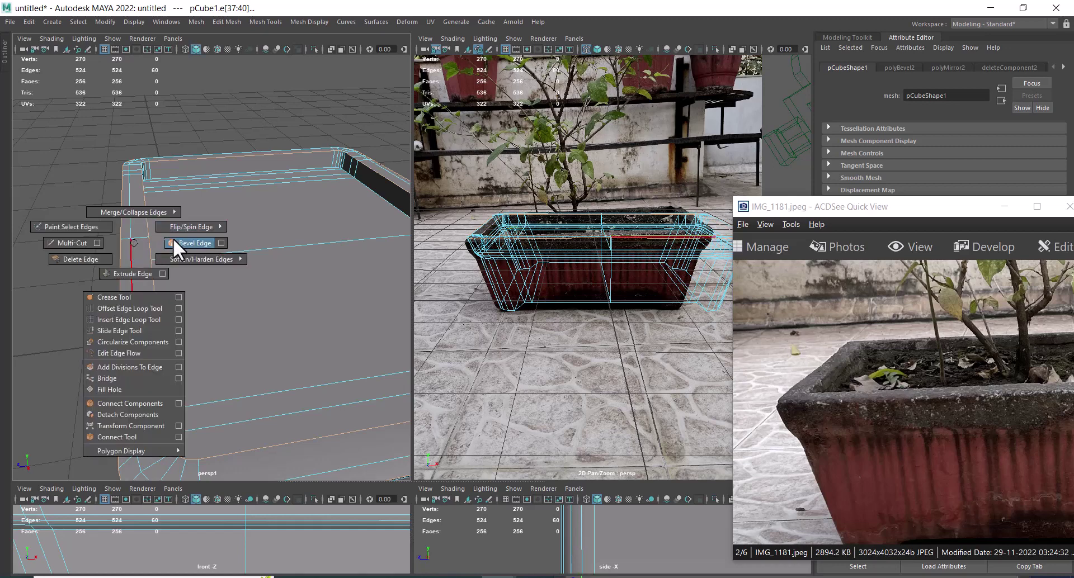
Bevel the corner edges with 2 segments at fraction 0.35, then select the whole pot
shift+right_drag(159, 237, 187, 242)
alt+drag(154, 254, 136, 234)
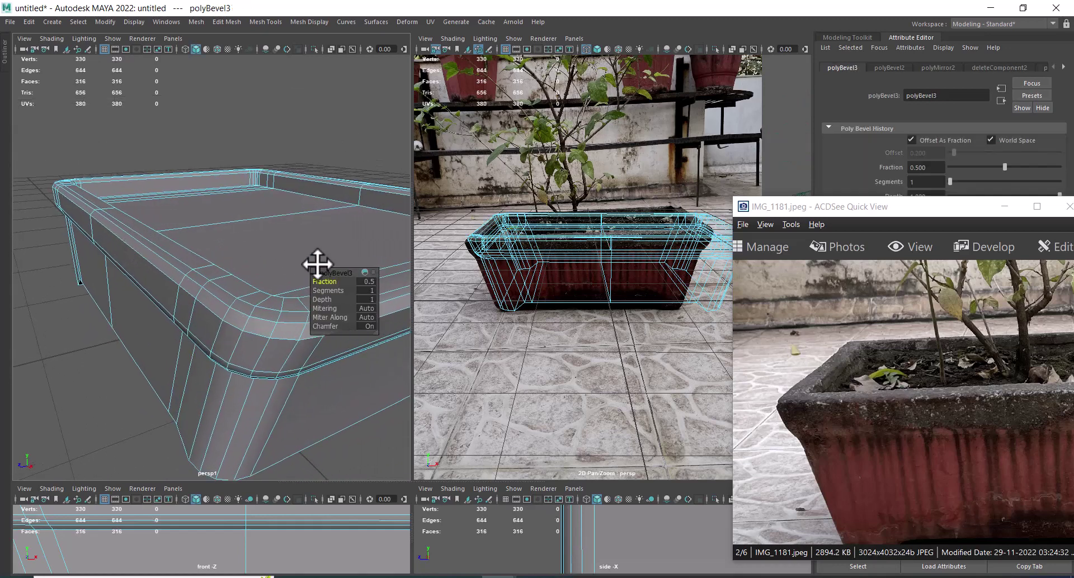
drag(323, 288, 328, 290)
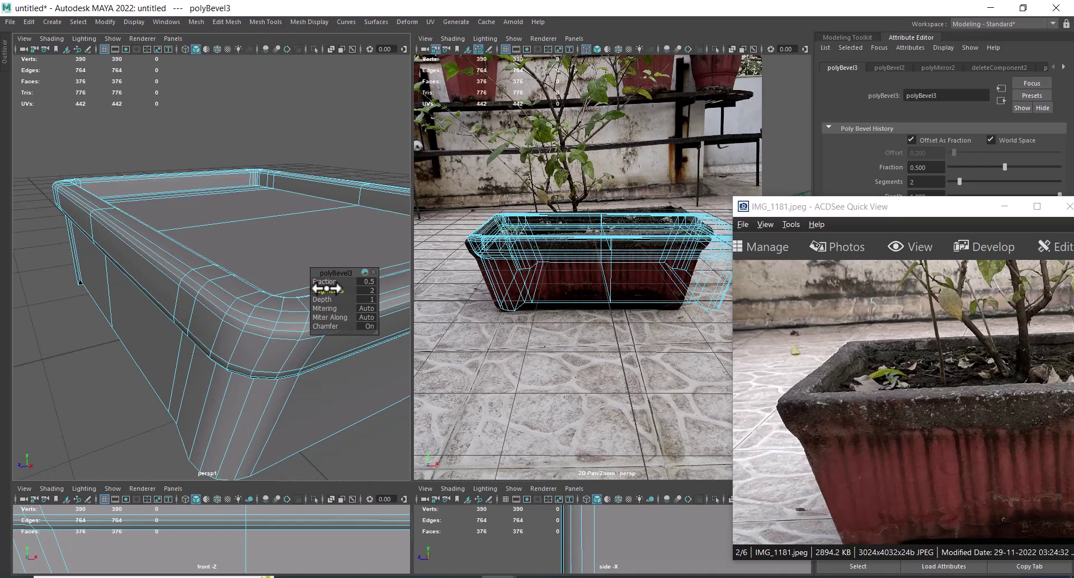
drag(334, 281, 320, 283)
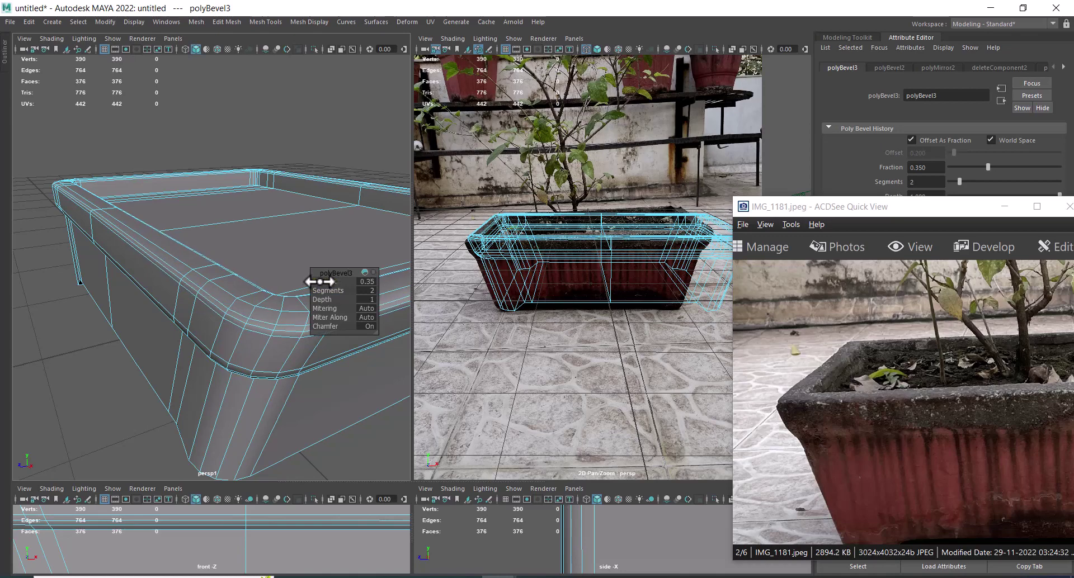
click(321, 250)
mouse_move(321, 250)
alt+mouse_down()
mouse_move(269, 284)
mouse_move(363, 289)
alt+mouse_up()
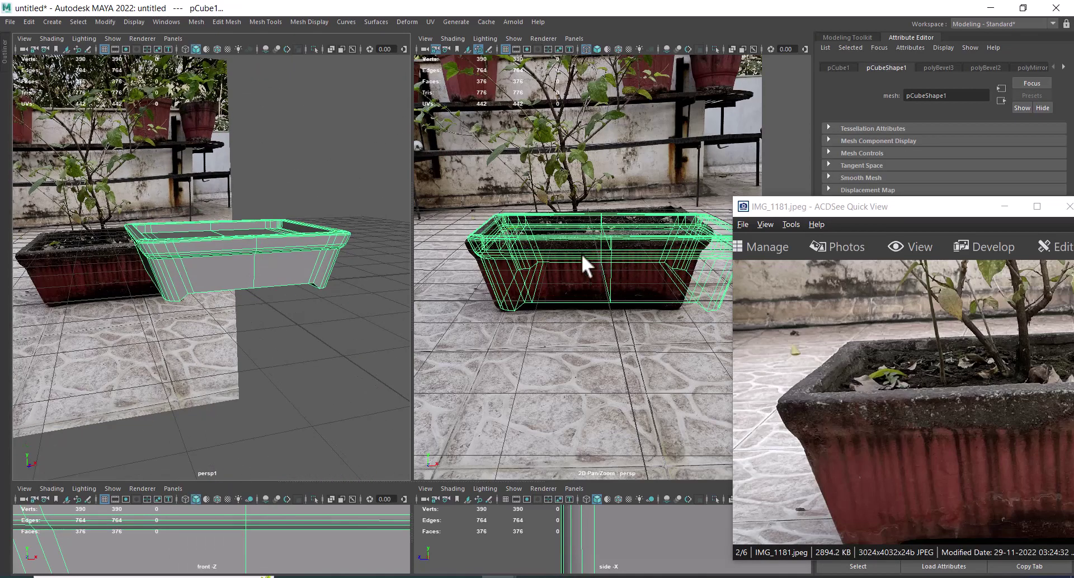
Select the pot's right-end vertices and show reference photo IMG_1182.jpeg
alt+drag(260, 250, 270, 240)
right_drag(271, 240, 233, 201)
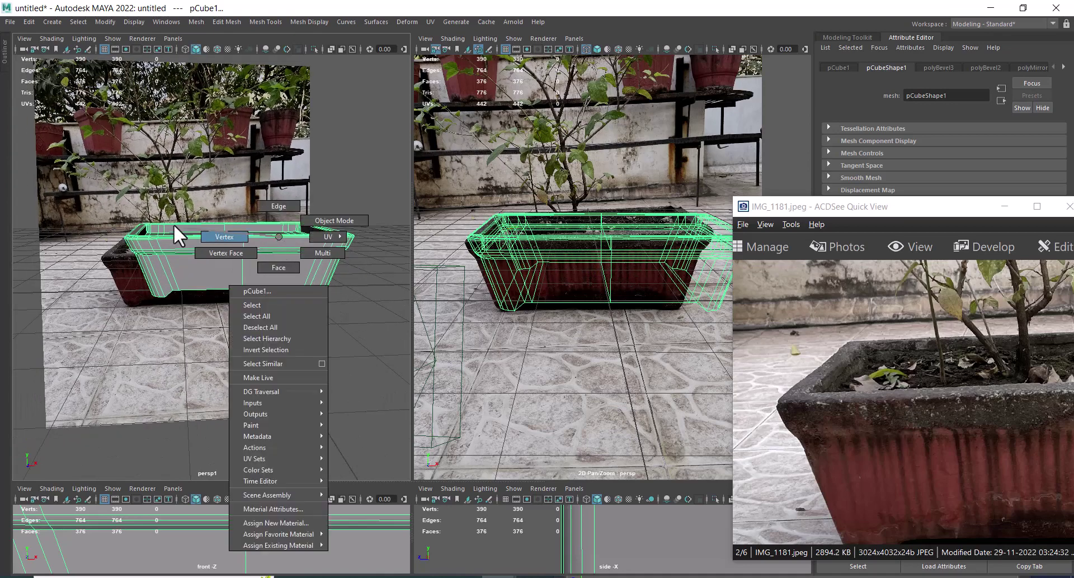
drag(320, 287, 405, 343)
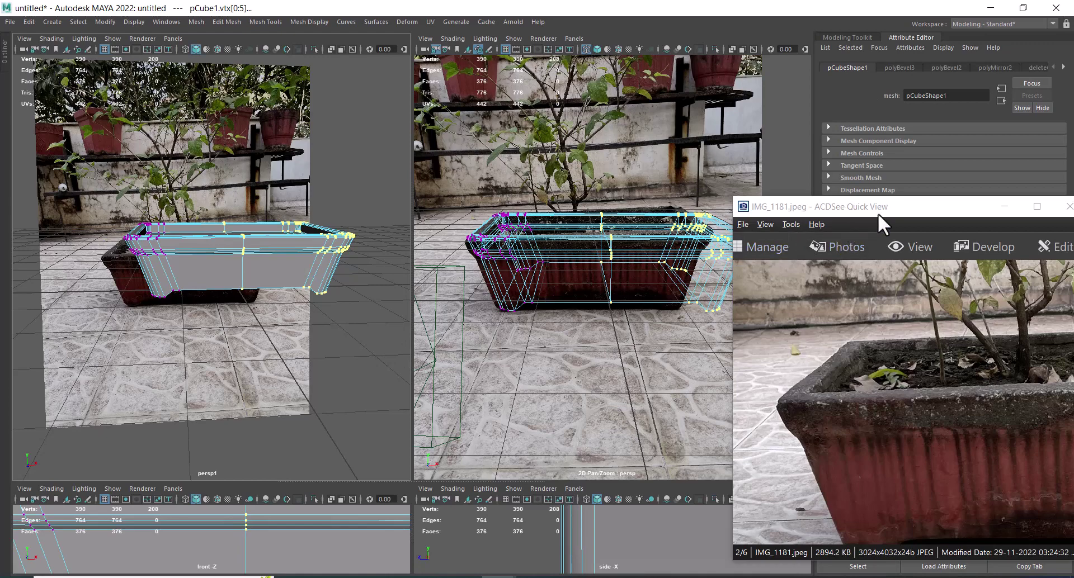
mouse_move(878, 214)
mouse_down()
mouse_move(758, 165)
mouse_move(404, 450)
mouse_up()
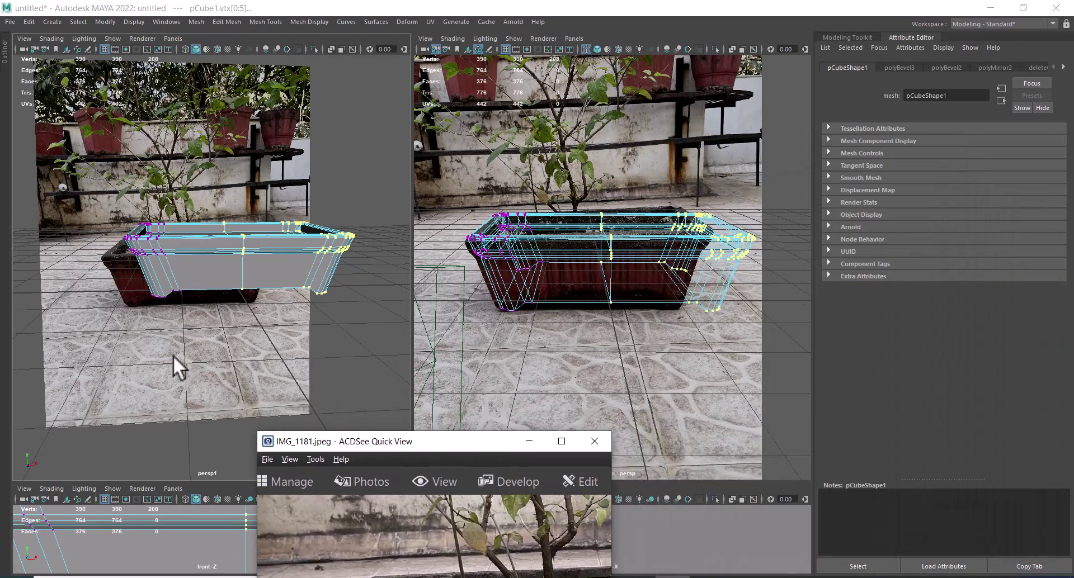
key(Right)
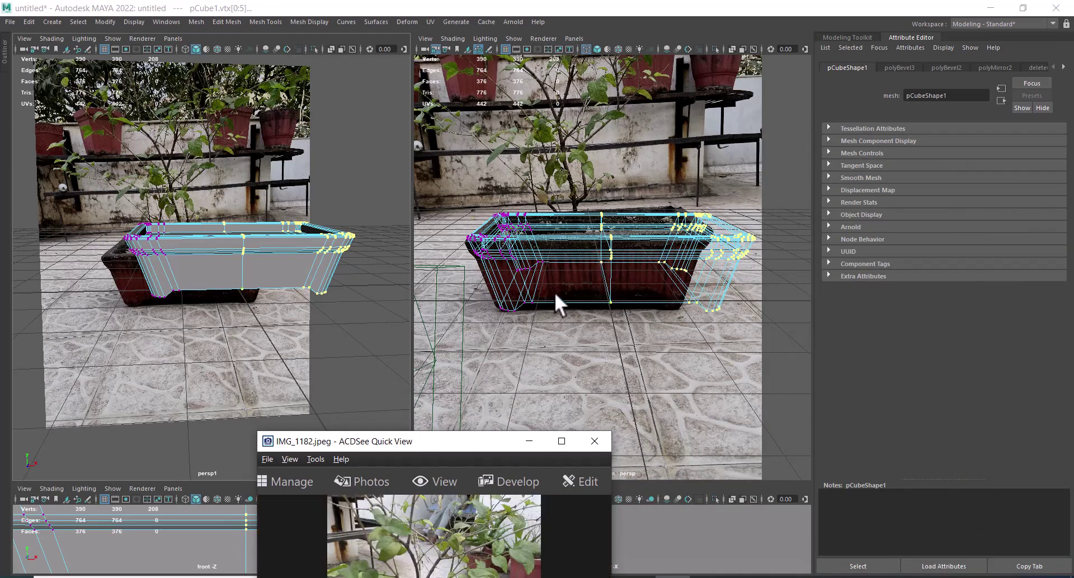
click(555, 292)
Slide the right-end vertices along -X to match the photographed pot
key(space)
click(572, 274)
right_click(750, 210)
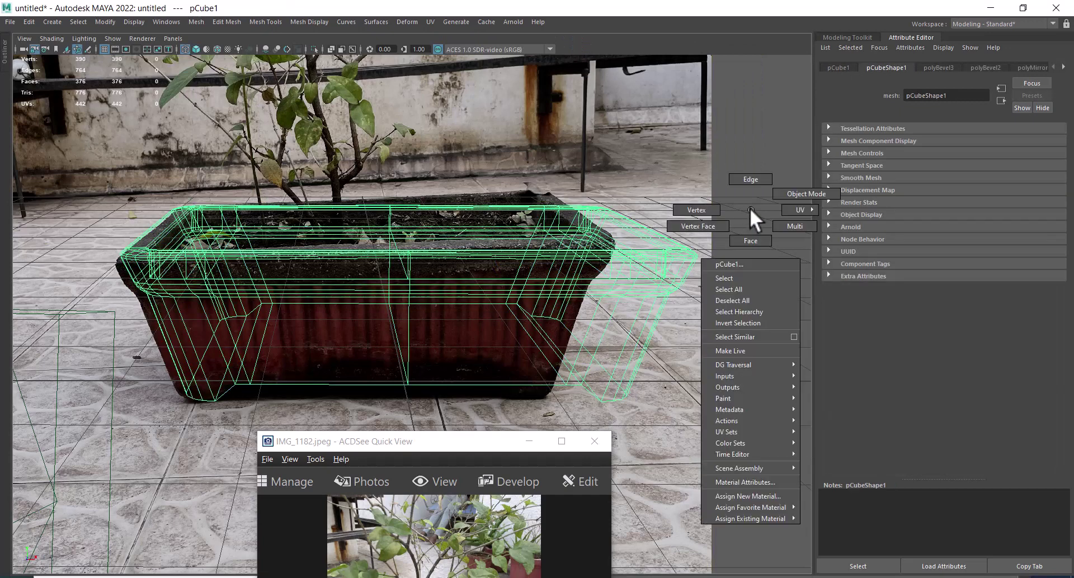
right_drag(750, 207, 697, 210)
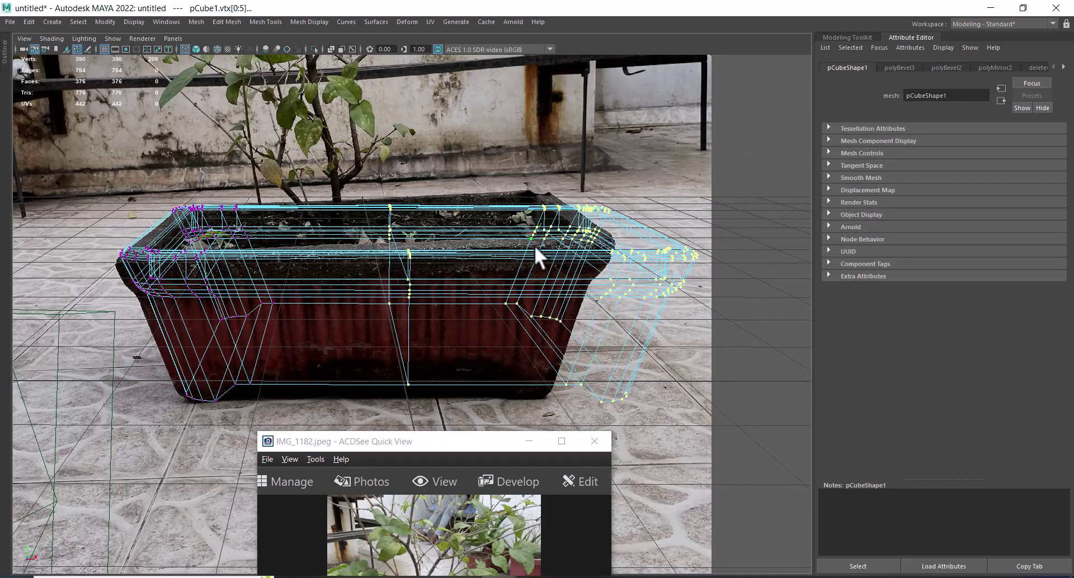
key(w)
middle_drag(575, 284, 509, 278)
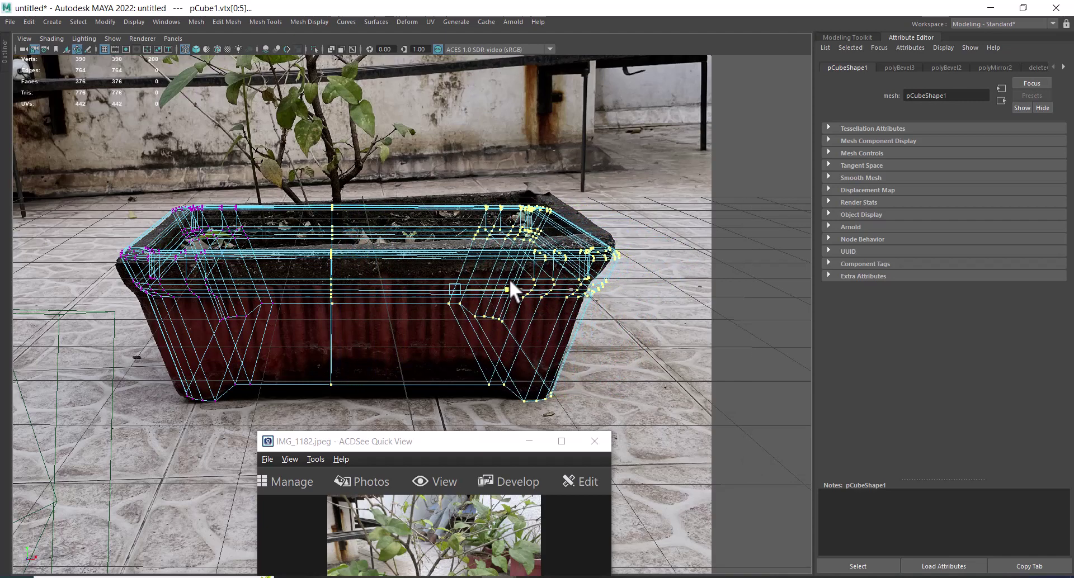
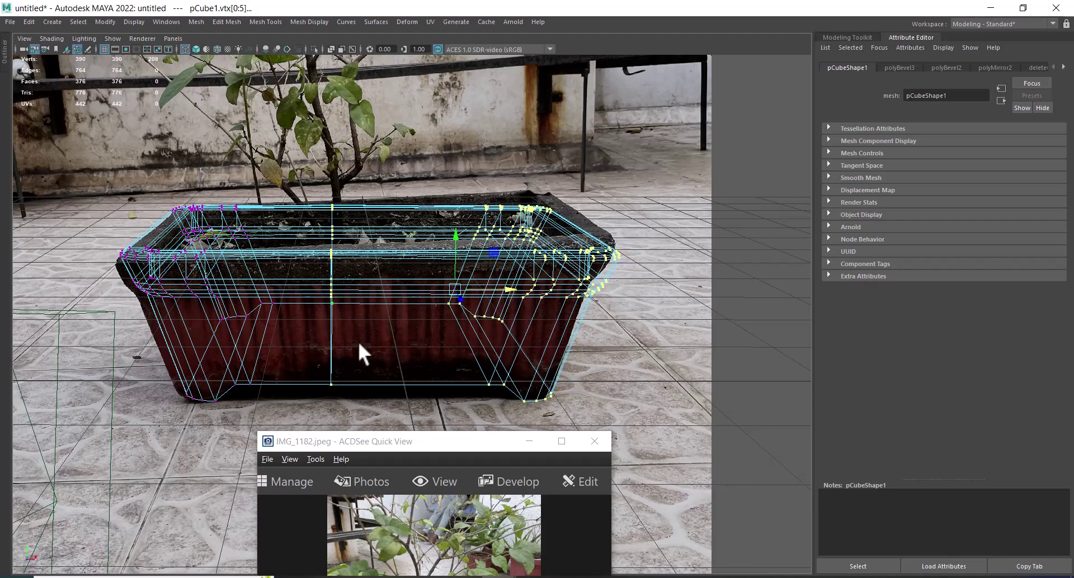
Delete the vertical edge loop running down the middle of the planter's front
key(space)
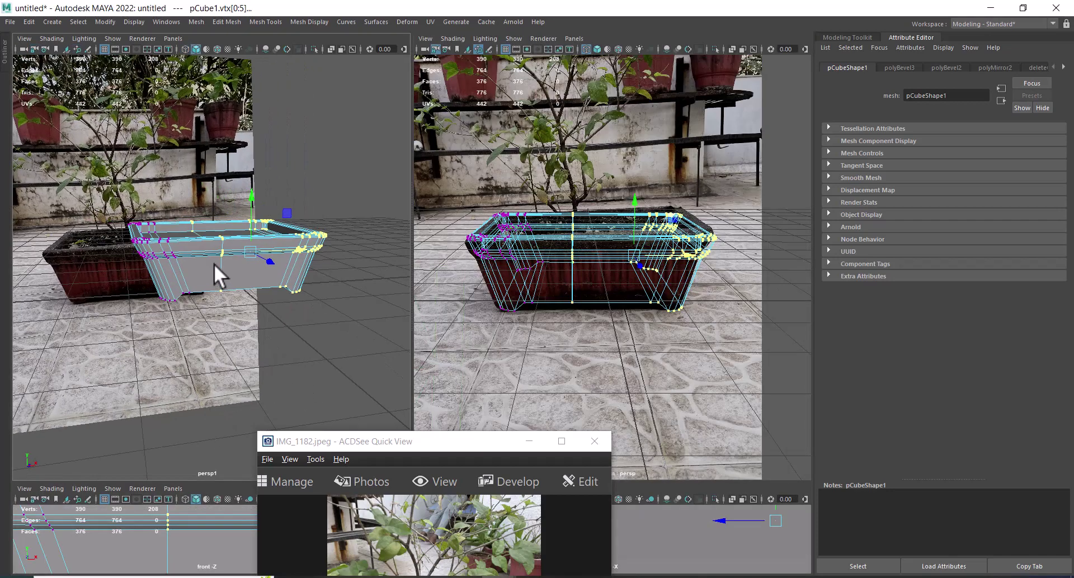
key(space)
key(F10)
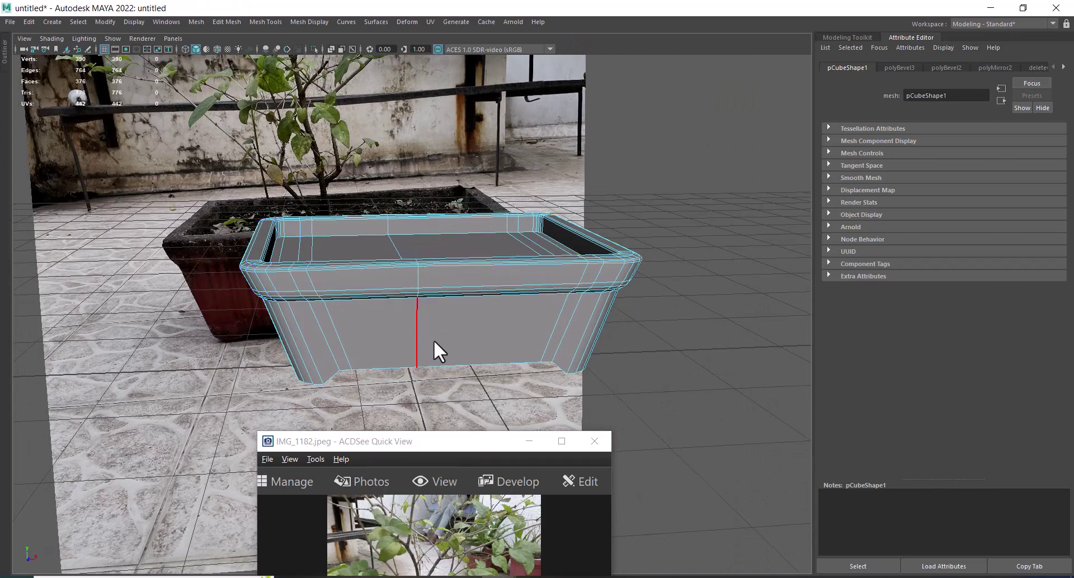
double_click(414, 330)
key(Delete)
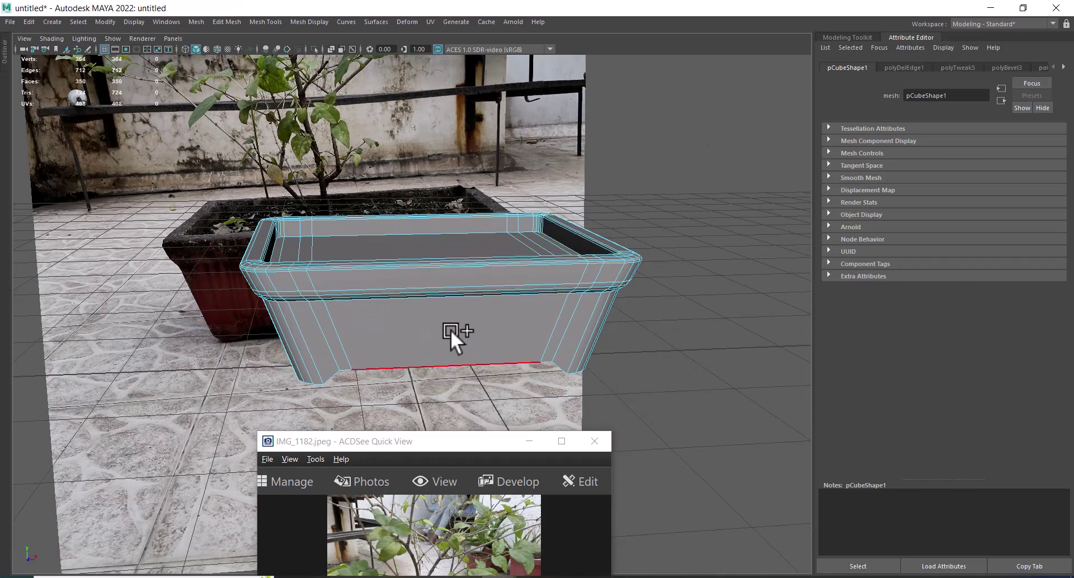
Split the edge ring with a new loop near the front's right corner and check it
ctrl+shift+click(445, 364)
ctrl+right_drag(417, 299, 336, 275)
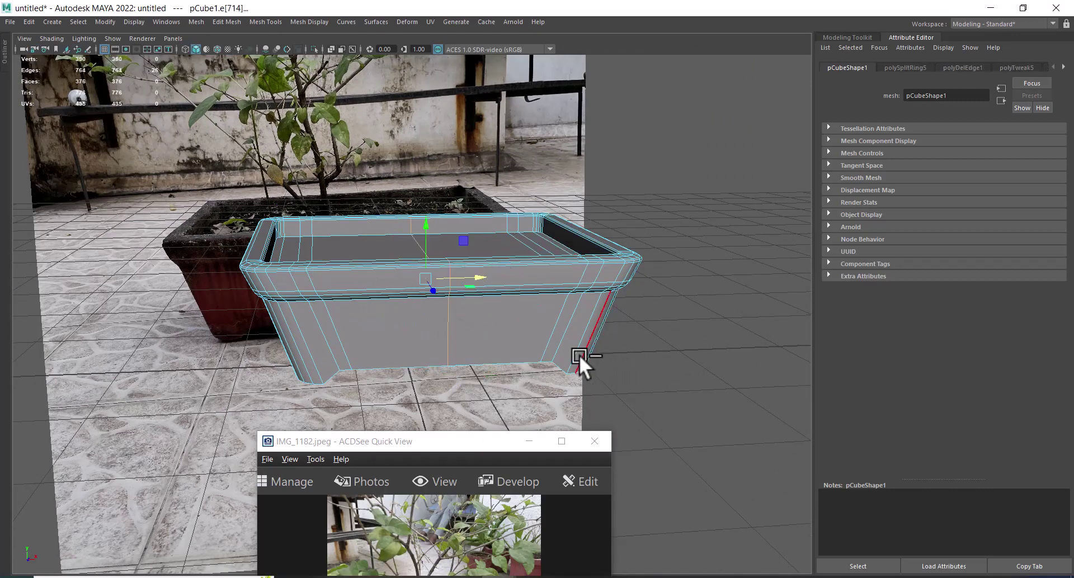
alt+drag(579, 355, 475, 313)
mouse_move(428, 269)
alt+mouse_down()
mouse_move(426, 237)
mouse_move(433, 269)
mouse_move(405, 332)
mouse_move(437, 294)
mouse_move(411, 268)
mouse_move(413, 256)
mouse_move(436, 254)
alt+mouse_up()
Select pCube1 in Object Mode, minimize the ACDSee photo viewer, and open Mesh Cleanup options
right_drag(480, 184, 577, 135)
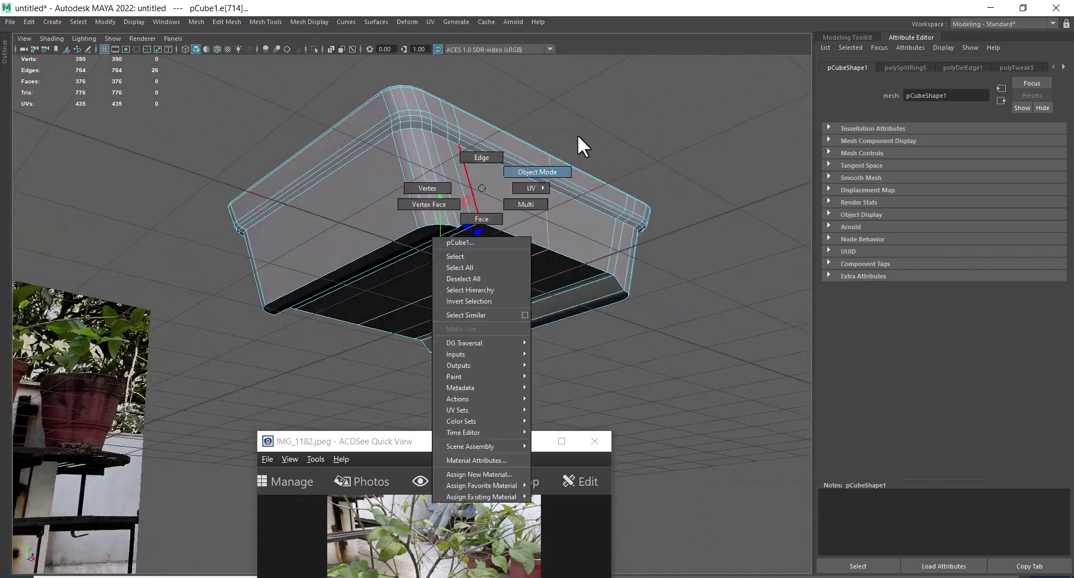
mouse_move(578, 135)
alt+mouse_down()
mouse_move(529, 252)
mouse_move(488, 259)
mouse_move(385, 234)
alt+mouse_up()
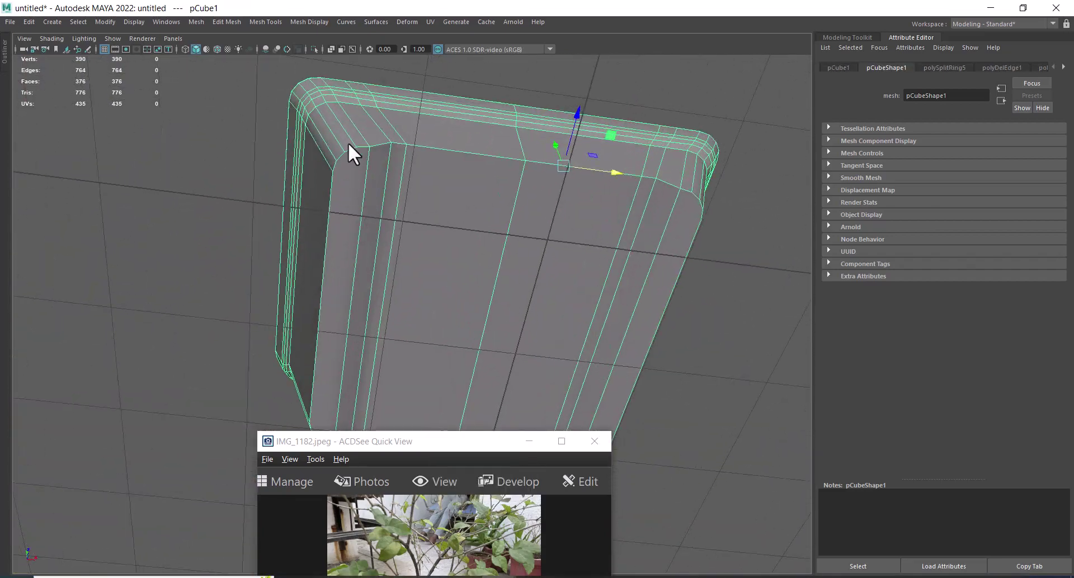
click(528, 442)
alt+drag(534, 182, 433, 247)
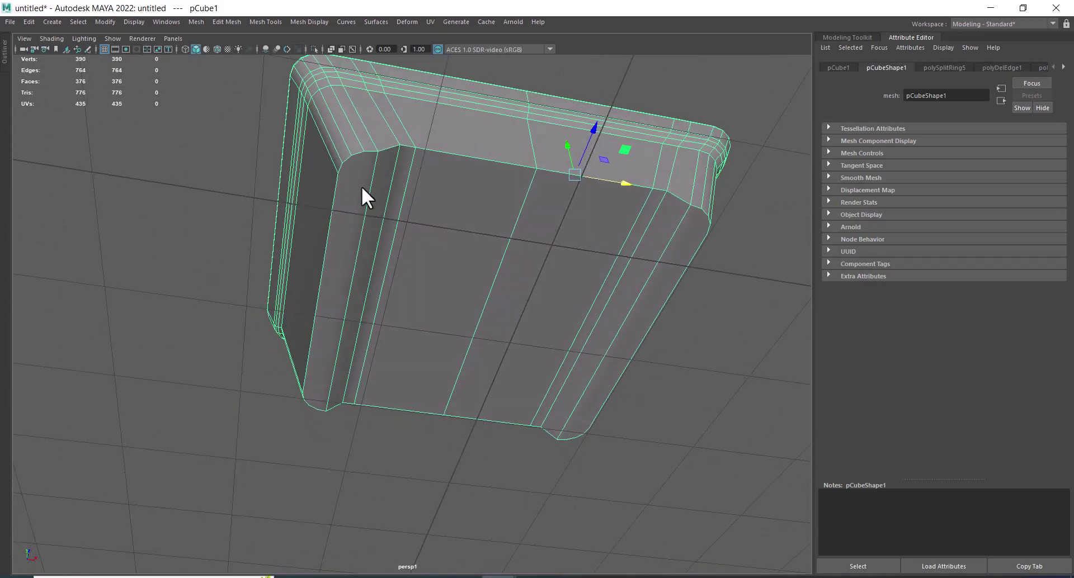
shift+right_drag(472, 129, 491, 391)
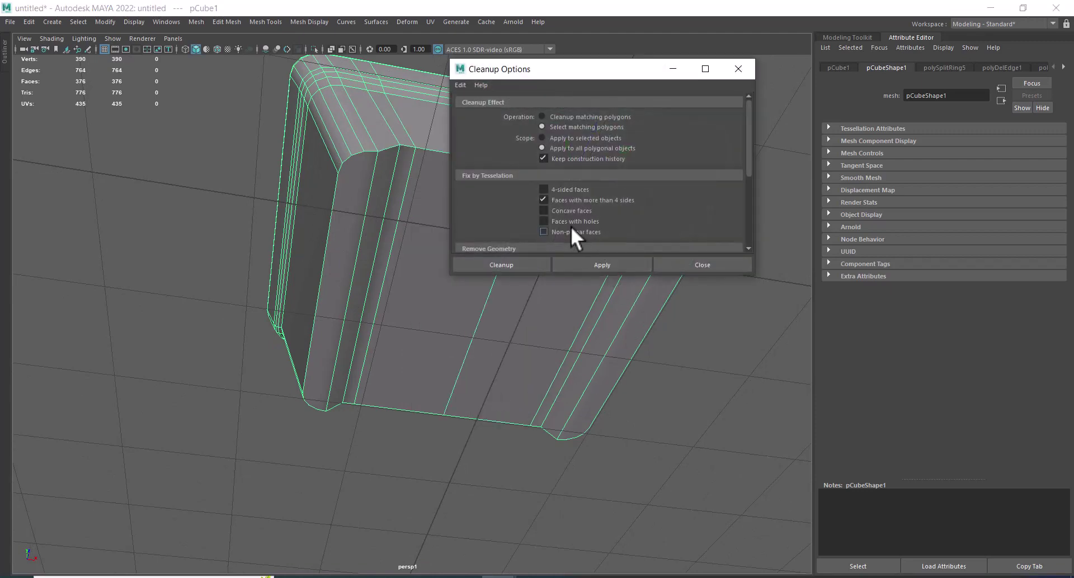
Reset the Cleanup options to defaults and apply them to all polygonal objects
click(460, 85)
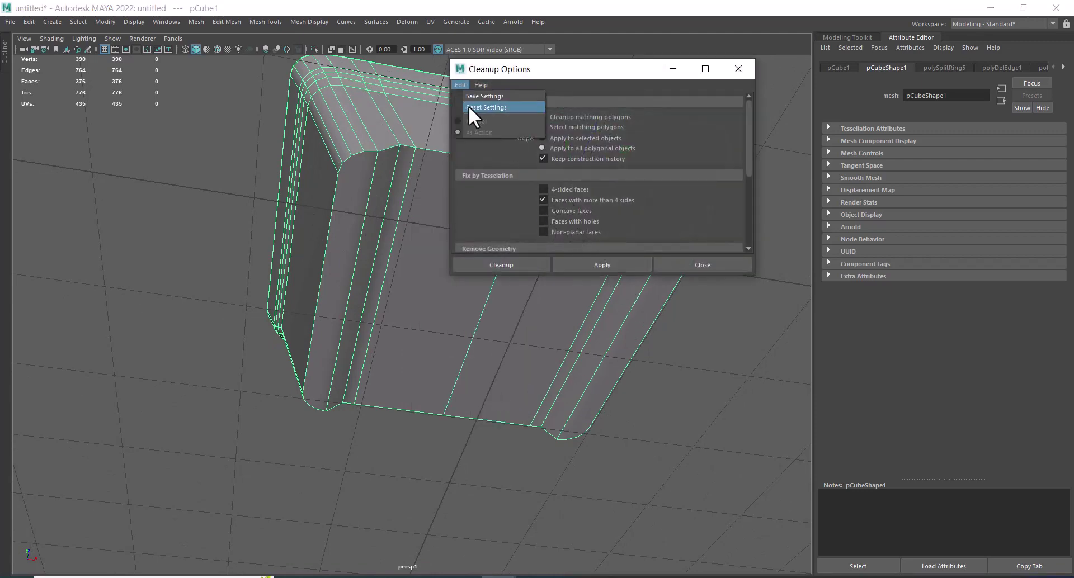
click(469, 106)
click(578, 147)
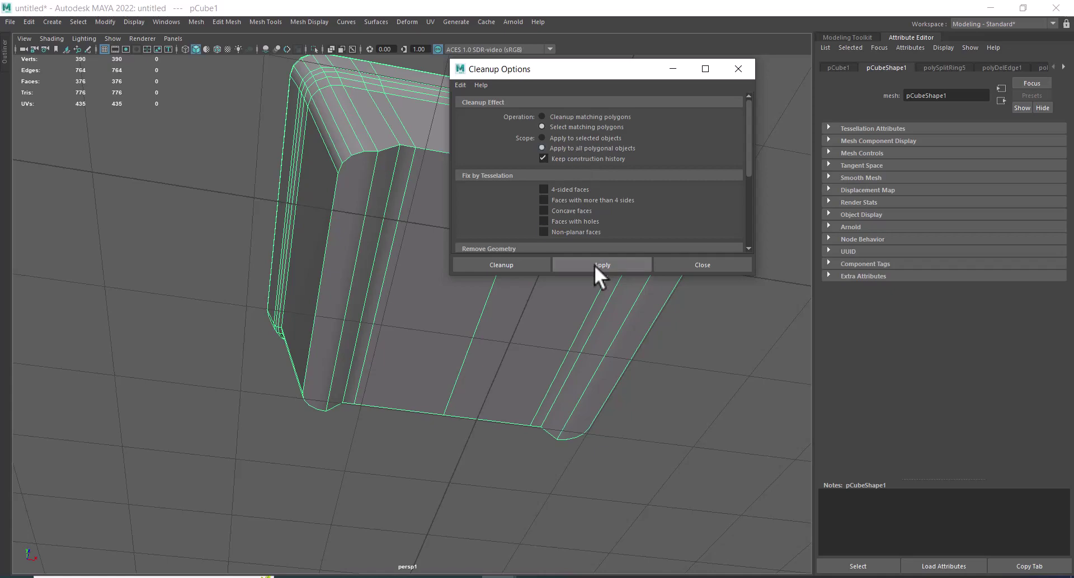
click(603, 263)
click(381, 236)
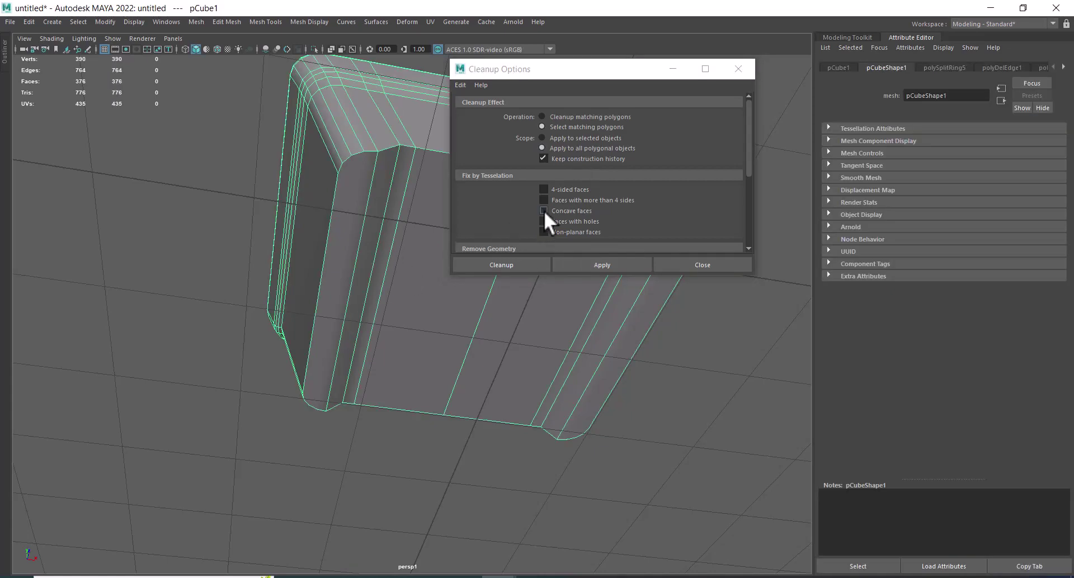
Select faces with more than 4 sides and inspect the flagged bottom n-gon in wireframe
click(568, 198)
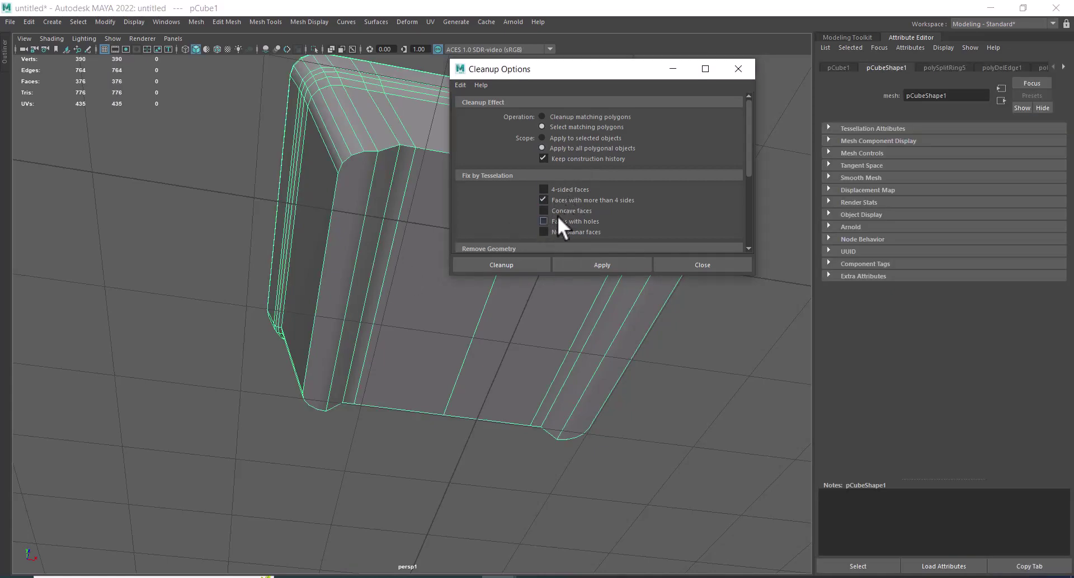
click(598, 265)
mouse_move(384, 331)
alt+mouse_down()
mouse_move(255, 365)
mouse_move(243, 403)
mouse_move(142, 364)
mouse_move(119, 398)
mouse_move(129, 426)
mouse_move(395, 378)
mouse_move(359, 371)
mouse_move(307, 393)
mouse_move(321, 328)
mouse_move(269, 305)
mouse_move(290, 355)
alt+mouse_up()
key(4)
key(5)
key(F8)
mouse_move(368, 160)
alt+mouse_down()
mouse_move(341, 256)
mouse_move(316, 295)
mouse_move(334, 191)
mouse_move(380, 169)
alt+mouse_up()
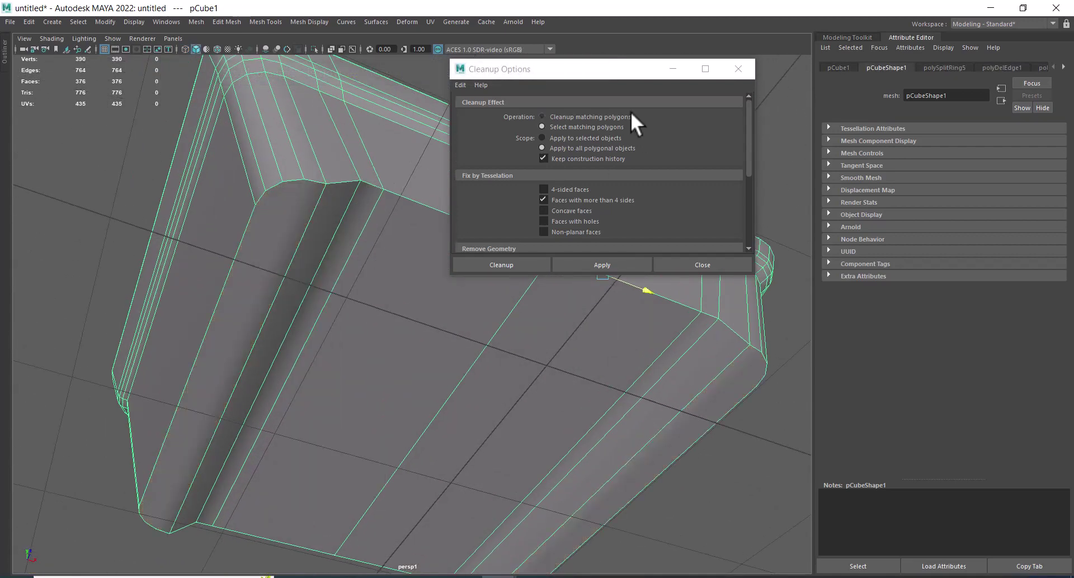
drag(615, 73, 748, 75)
scroll(375, 250, up, 2)
scroll(375, 253, up, 2)
Try a Multi-Cut to the top edge of the corner face, then undo it
right_drag(284, 113, 259, 147)
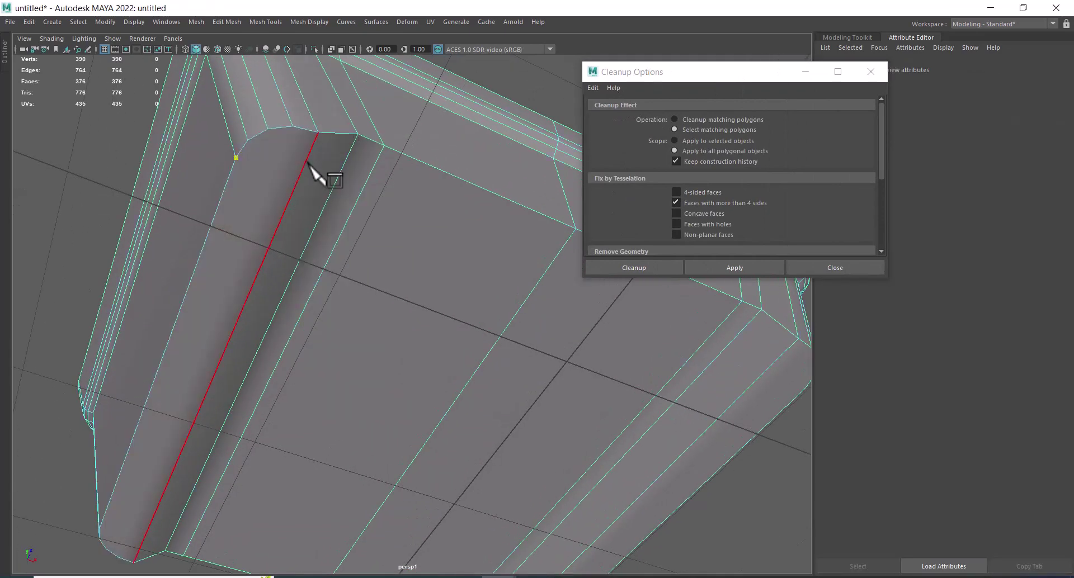
key(3)
key(1)
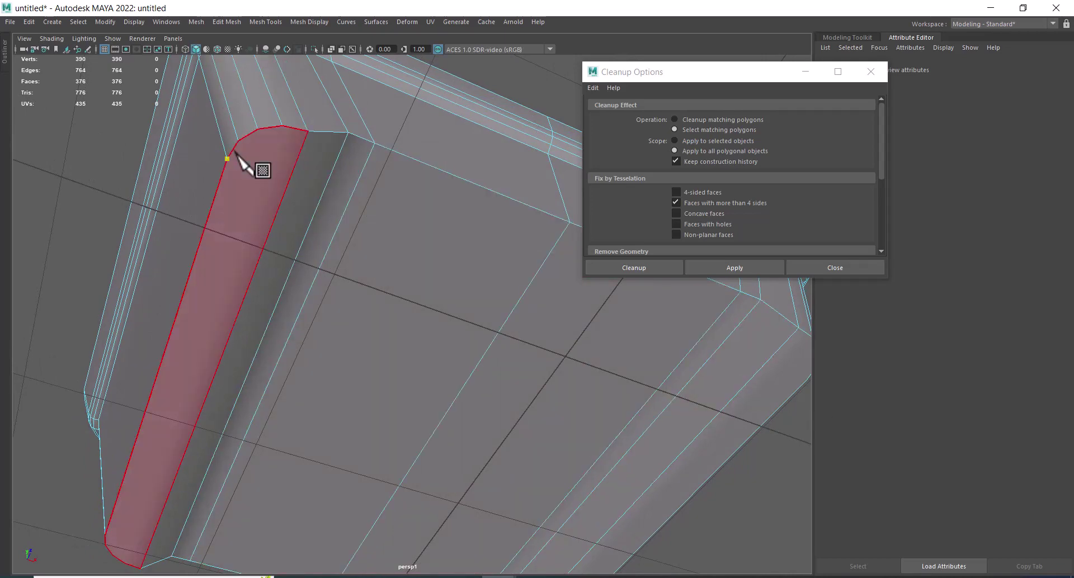
scroll(298, 146, down, 2)
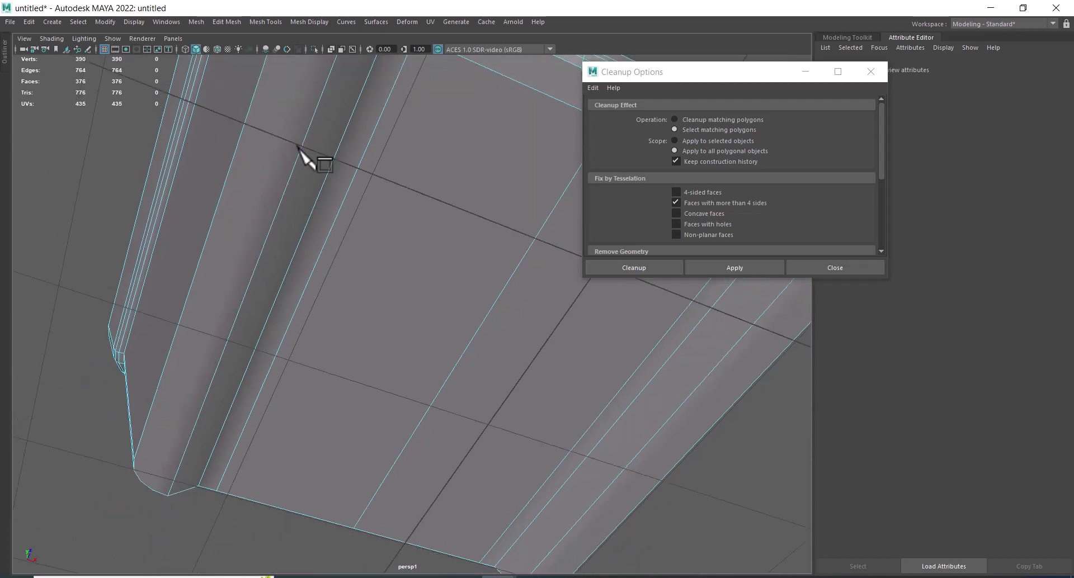
scroll(285, 162, down, 3)
scroll(255, 193, up, 2)
scroll(241, 204, up, 1)
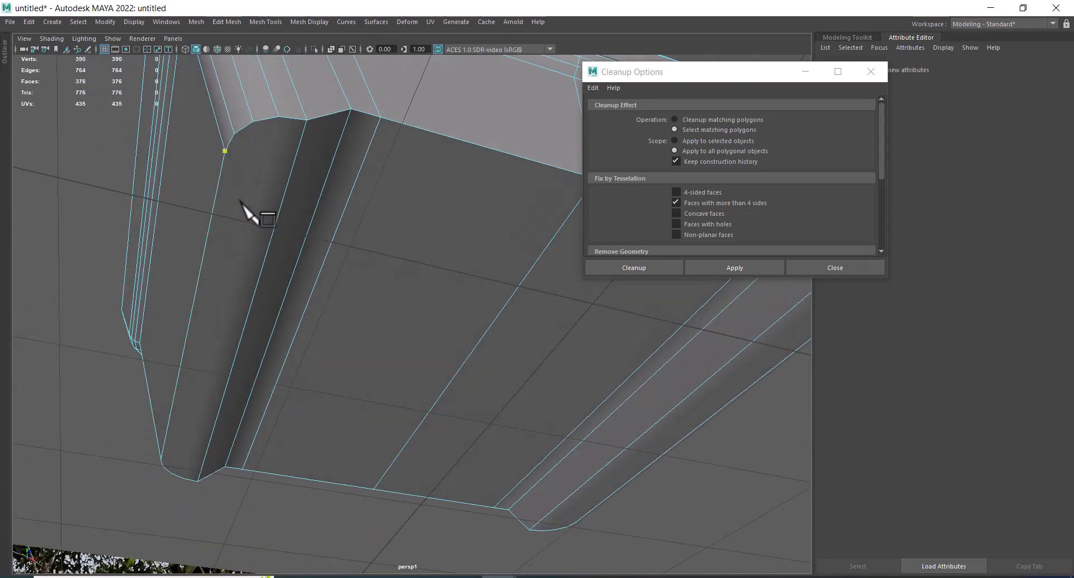
click(307, 120)
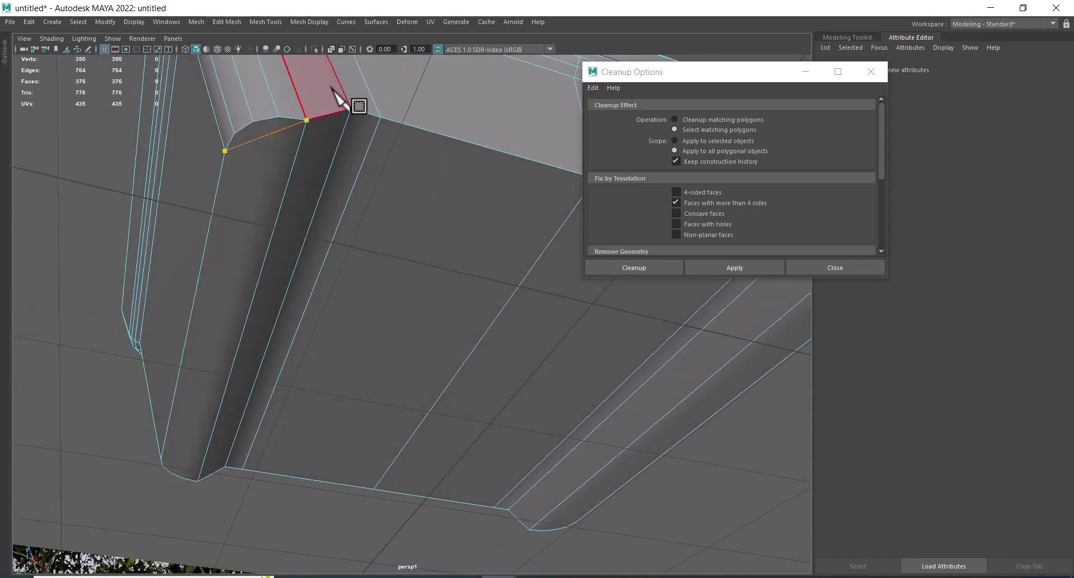
key(Return)
scroll(269, 229, up, 1)
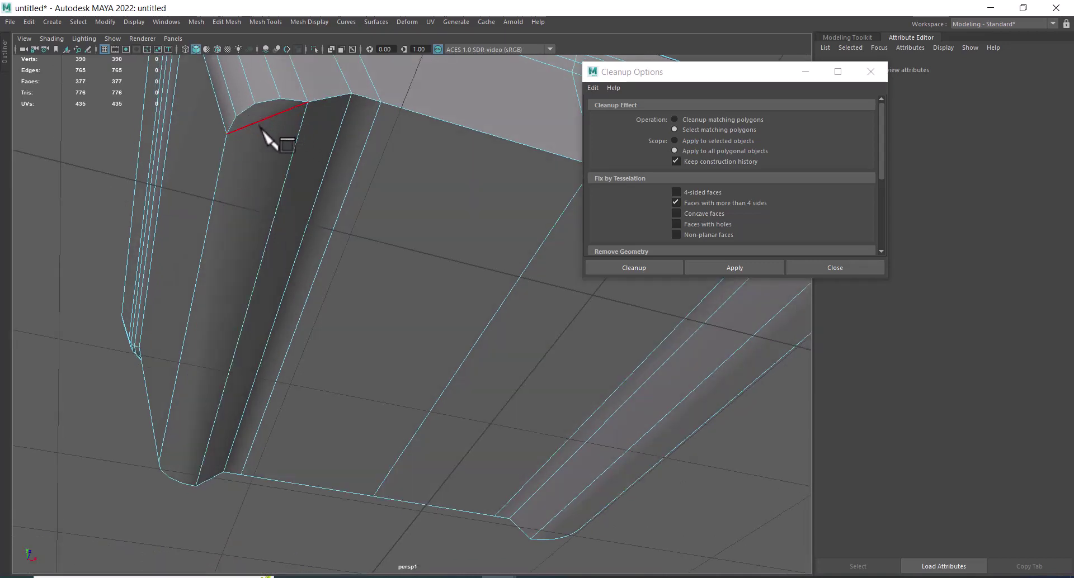
key(ctrl+z)
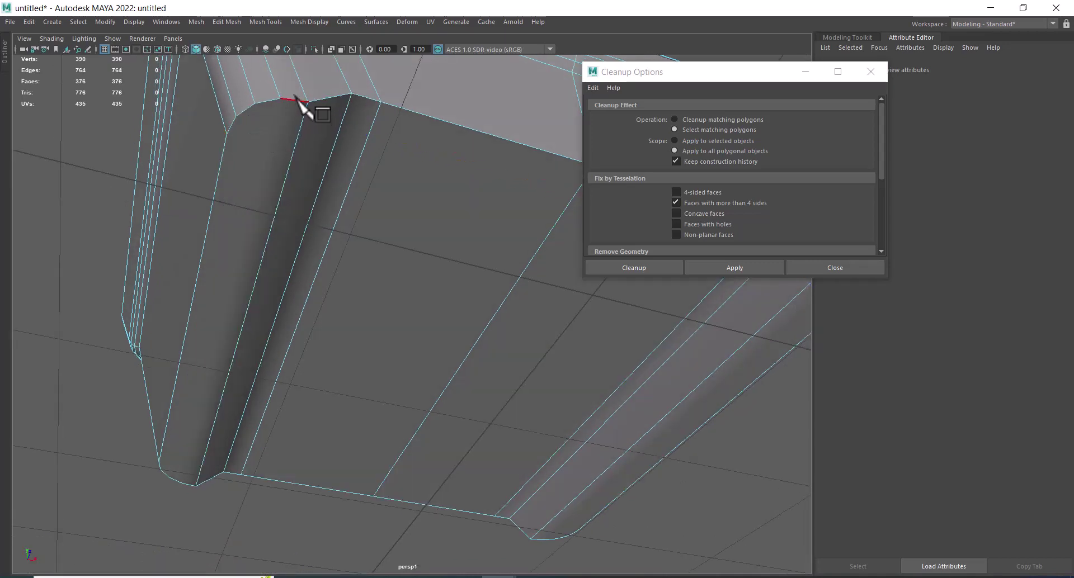
scroll(260, 246, down, 5)
Cut new edges across the foot-corner faces, including one straight up the corner face
mouse_move(263, 307)
alt+mouse_down()
mouse_move(292, 247)
mouse_move(295, 257)
alt+mouse_up()
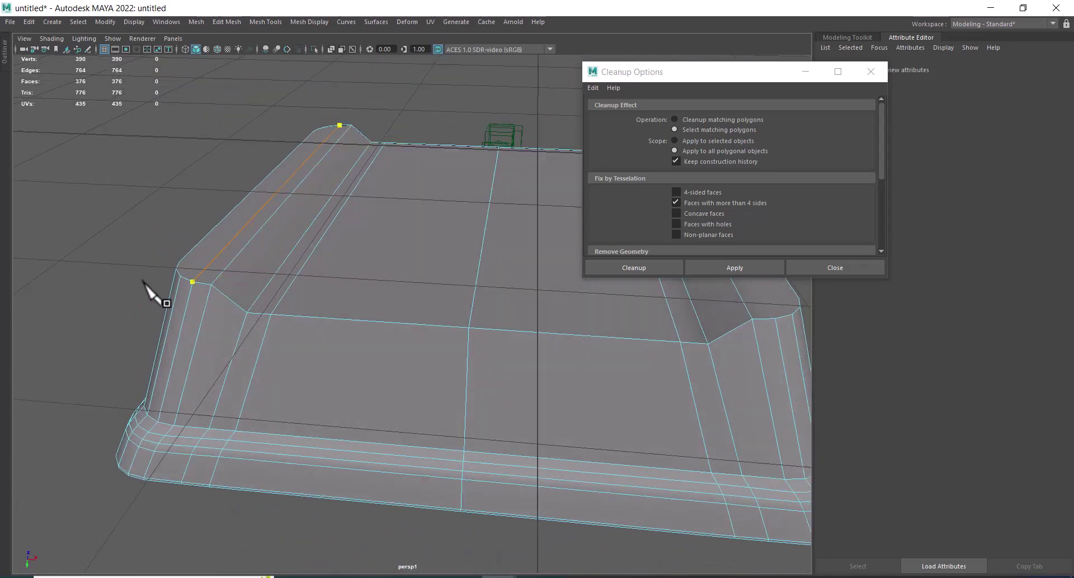
alt+drag(307, 228, 295, 232)
key(Return)
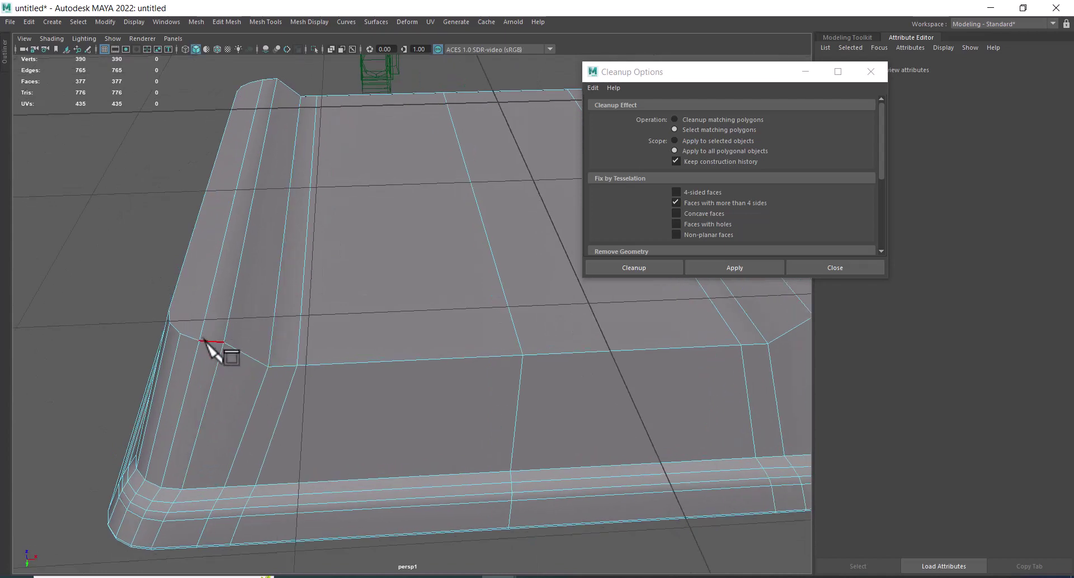
mouse_move(161, 337)
alt+mouse_down()
mouse_move(247, 259)
mouse_move(316, 300)
mouse_move(343, 269)
alt+mouse_up()
click(282, 185)
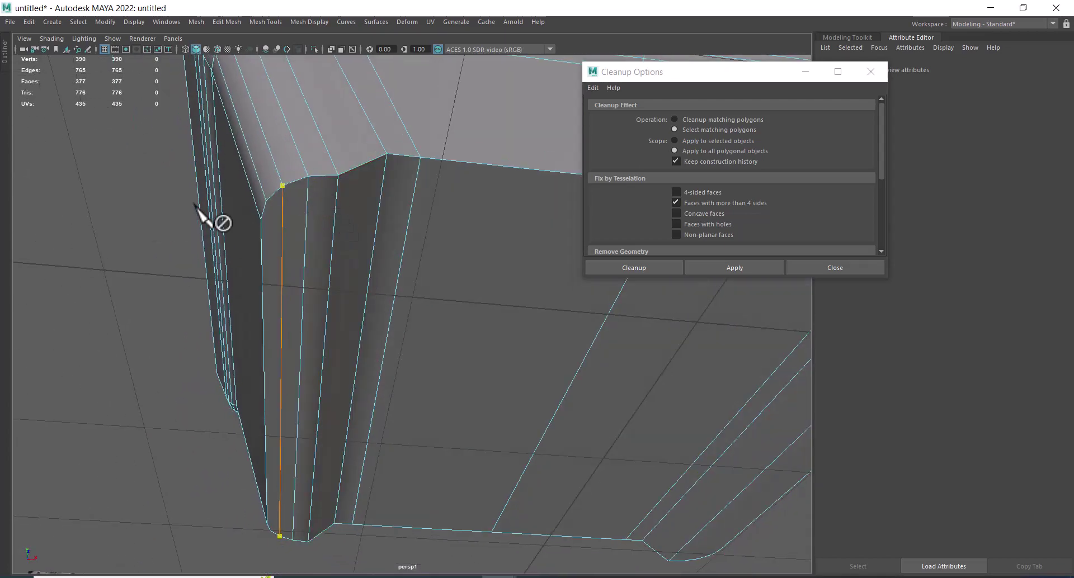
key(Return)
mouse_move(336, 234)
alt+mouse_down()
mouse_move(366, 232)
mouse_move(367, 223)
alt+mouse_up()
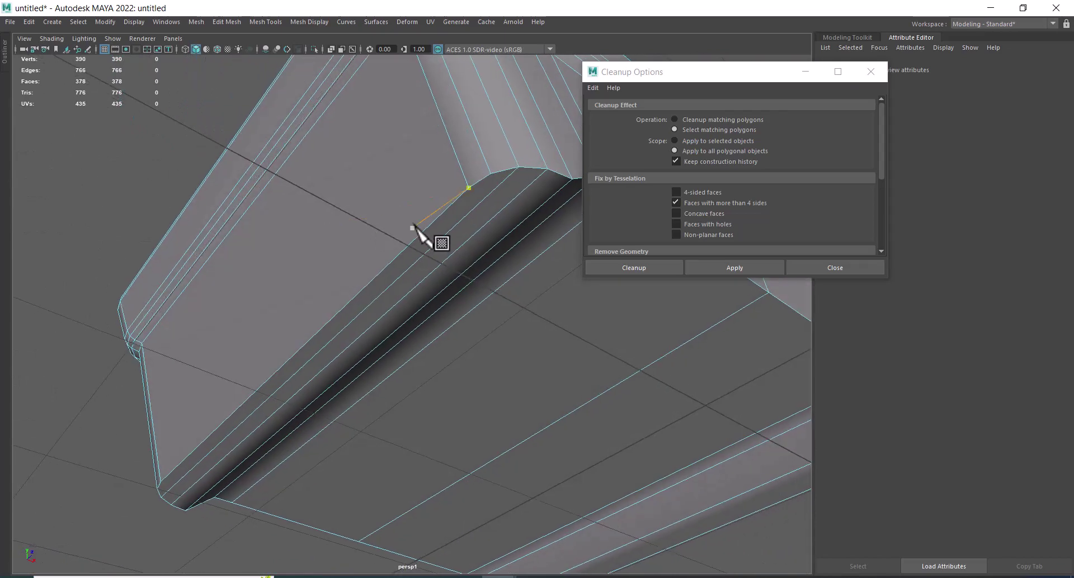
key(BackSpace)
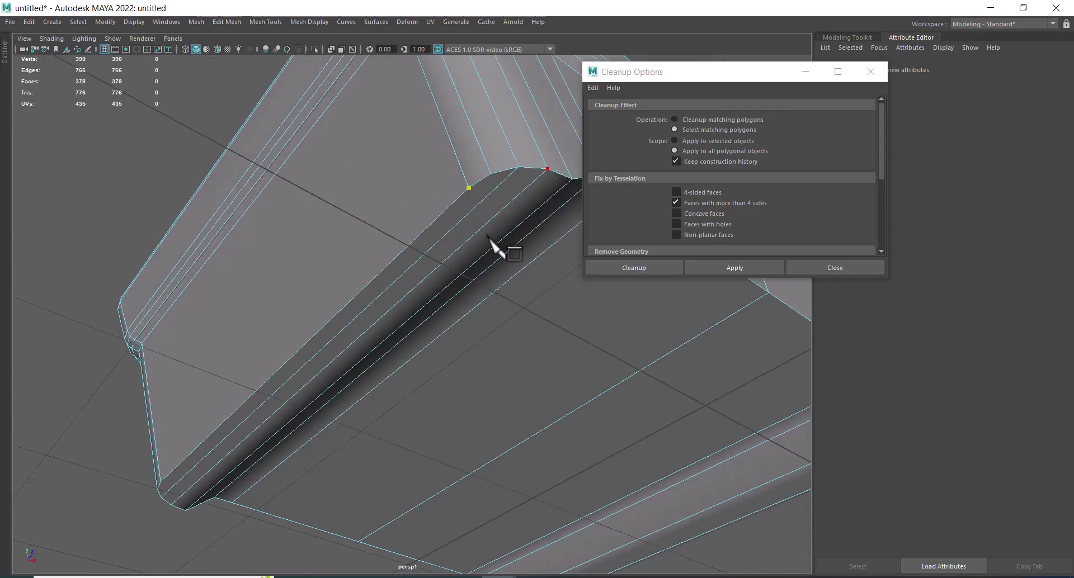
mouse_move(488, 236)
alt+mouse_down()
mouse_move(446, 254)
mouse_move(371, 235)
mouse_move(449, 230)
alt+mouse_up()
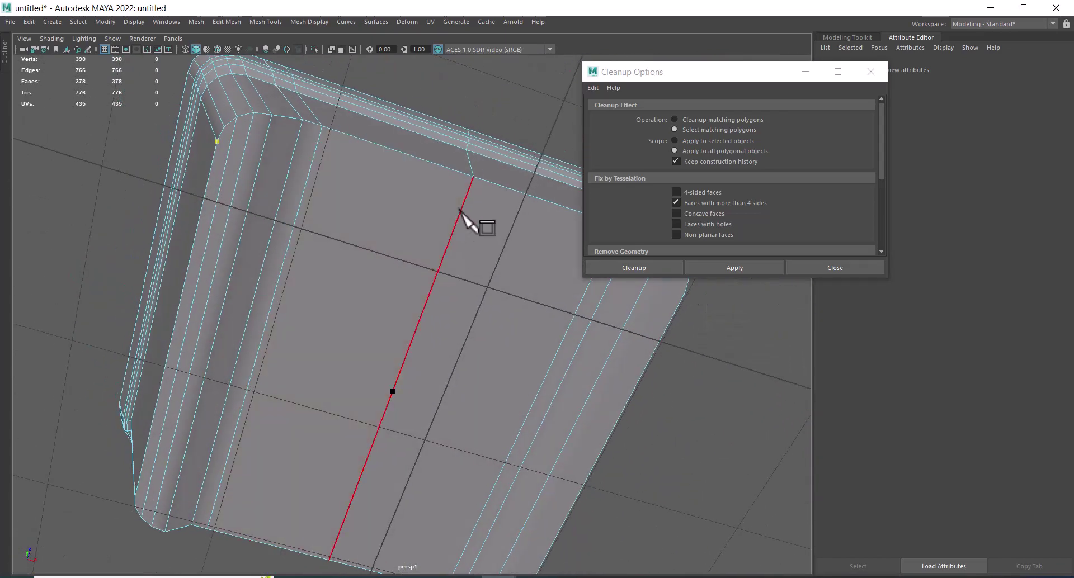
Multi-Cut two edges down the wall faces, reaching 390 faces and 402 vertices
click(459, 218)
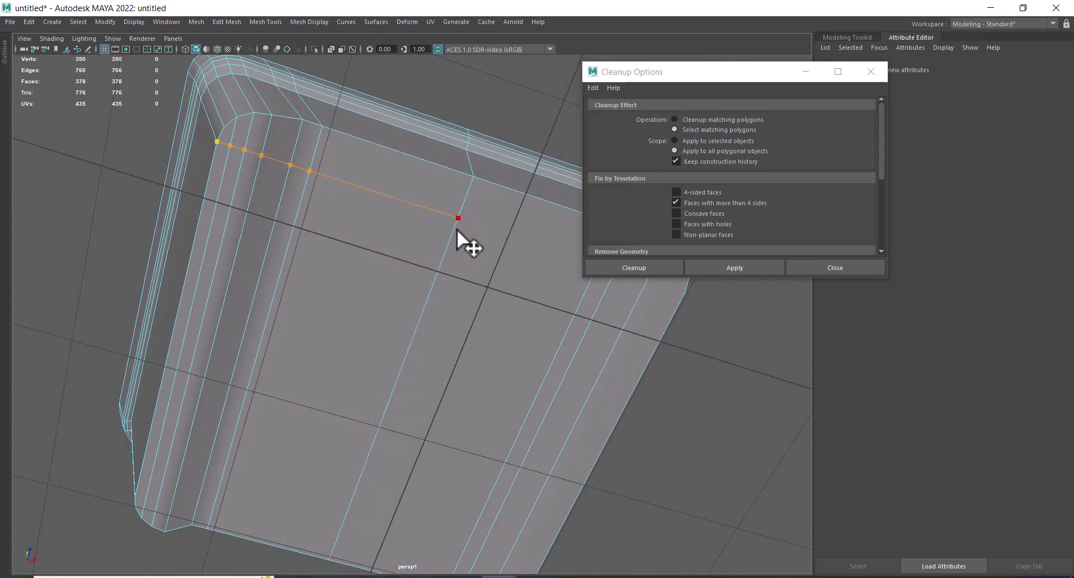
key(Return)
mouse_move(414, 257)
alt+mouse_down()
mouse_move(371, 216)
mouse_move(391, 254)
mouse_move(376, 323)
mouse_move(401, 273)
mouse_move(549, 329)
mouse_move(413, 329)
mouse_move(520, 399)
alt+mouse_up()
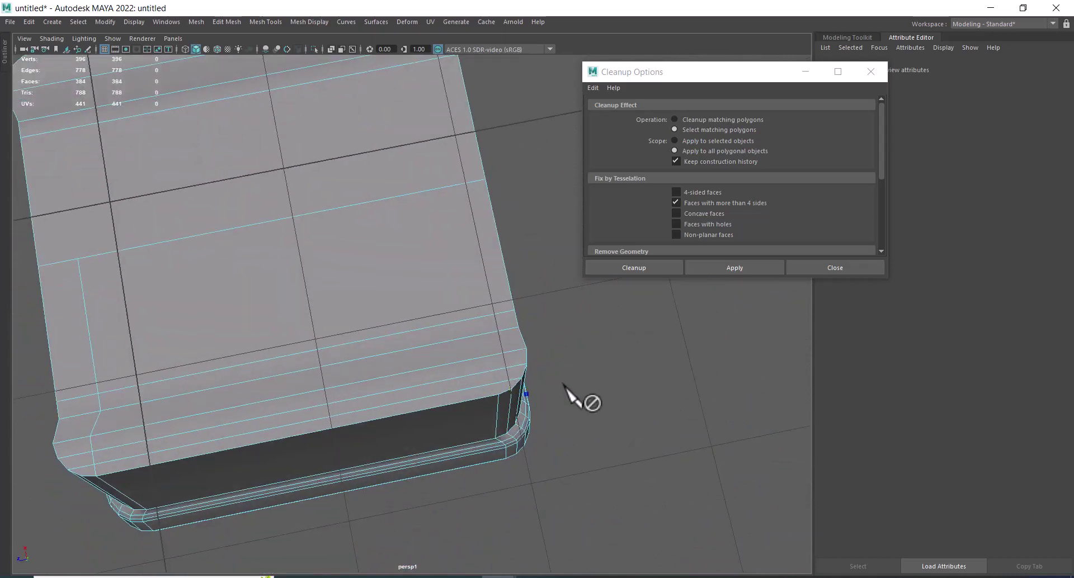
click(451, 184)
right_click(451, 187)
mouse_move(450, 192)
alt+mouse_down()
mouse_move(336, 233)
mouse_move(415, 307)
mouse_move(343, 330)
alt+mouse_up()
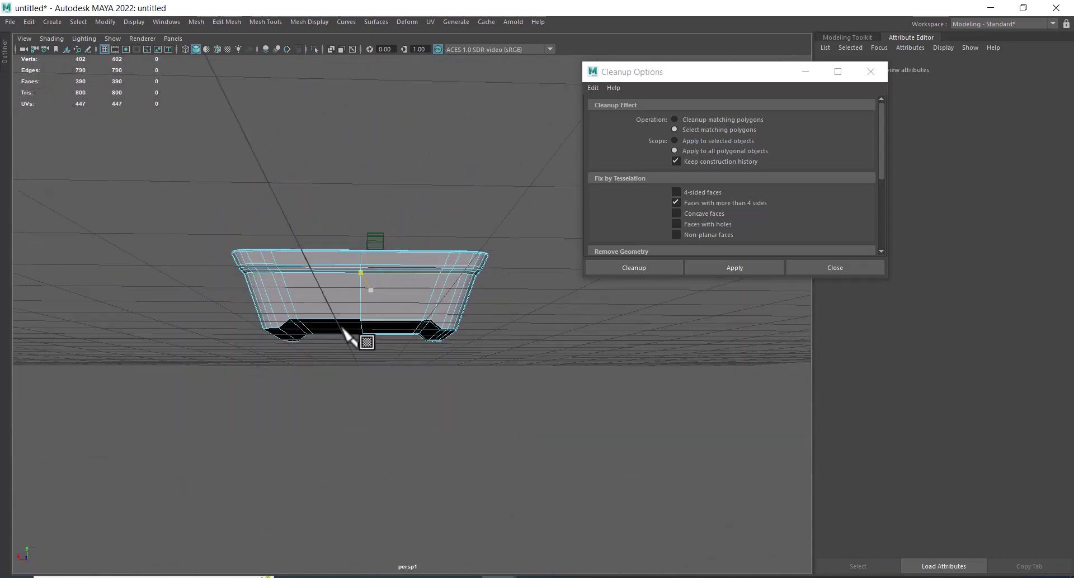
Marquee-select one half of the pot's faces and delete them
alt+drag(420, 306, 407, 319)
right_click(409, 290)
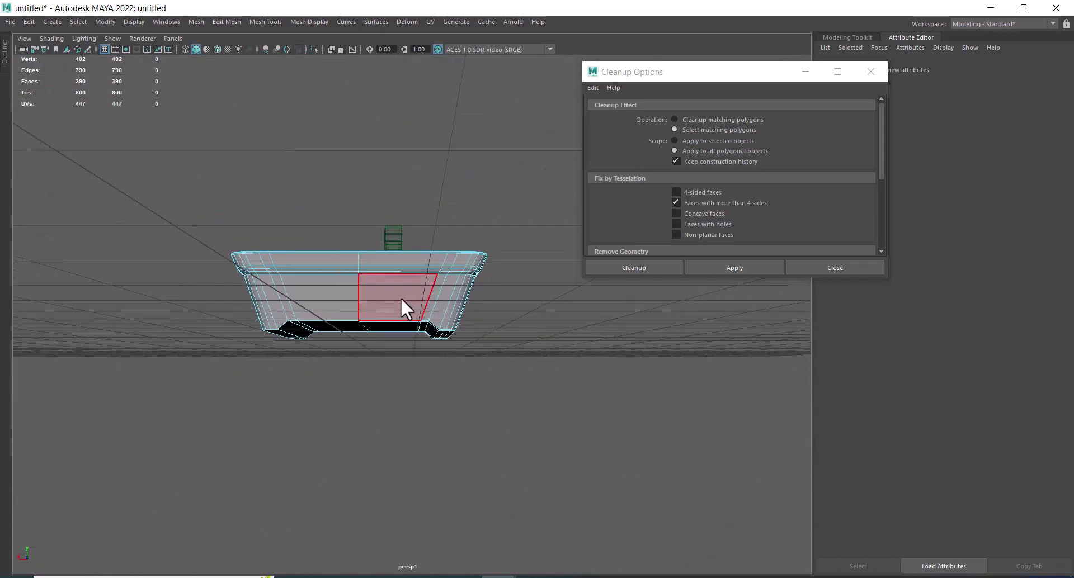
mouse_move(180, 192)
mouse_down()
mouse_move(284, 371)
mouse_move(327, 421)
mouse_move(372, 267)
mouse_move(414, 320)
mouse_move(441, 232)
mouse_move(465, 371)
mouse_move(412, 187)
mouse_up()
key(Delete)
Zoom to the rim corner and start a Multi-Cut at its corner vertex
alt+right_drag(411, 186, 508, 344)
mouse_move(508, 344)
alt+mouse_down()
mouse_move(405, 235)
mouse_move(421, 317)
mouse_move(413, 227)
alt+mouse_up()
right_drag(413, 227, 384, 211)
mouse_move(384, 210)
alt+mouse_down()
mouse_move(372, 244)
mouse_move(407, 259)
alt+mouse_up()
click(388, 246)
mouse_move(335, 233)
alt+mouse_down()
mouse_move(312, 377)
mouse_move(149, 376)
alt+mouse_up()
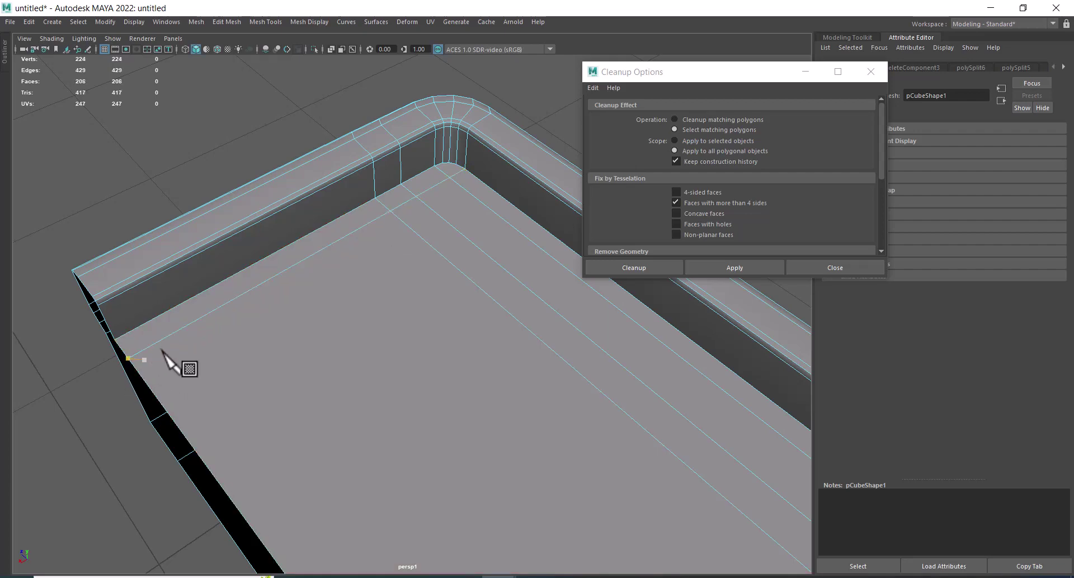
Cut an edge from the inner floor corner to the floor edge intersection
mouse_move(384, 271)
alt+right_down()
mouse_move(372, 365)
mouse_move(372, 324)
alt+right_up()
alt+drag(372, 324, 338, 317)
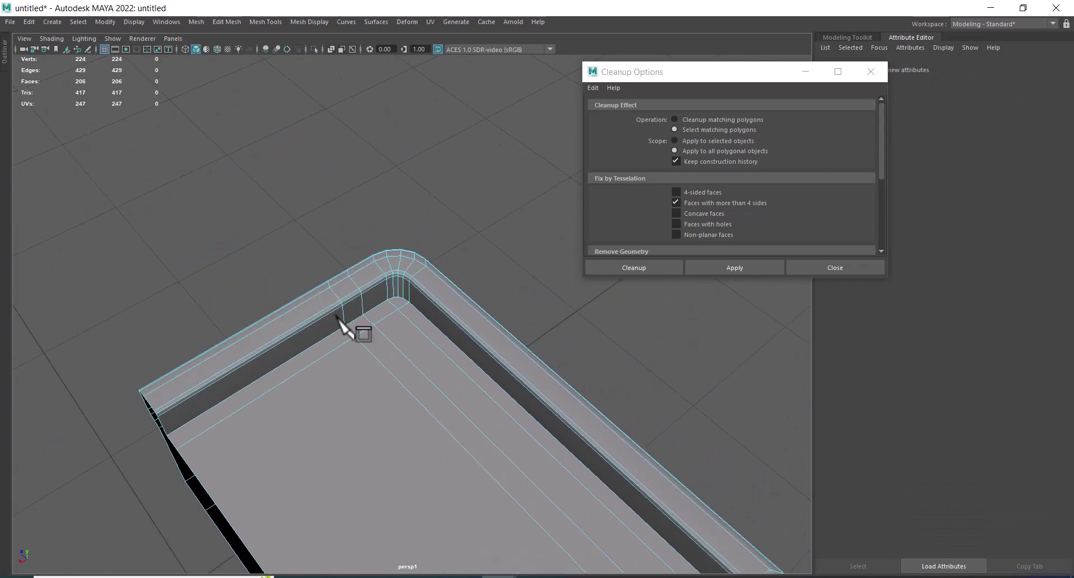
alt+right_drag(337, 318, 532, 463)
alt+right_drag(395, 276, 434, 379)
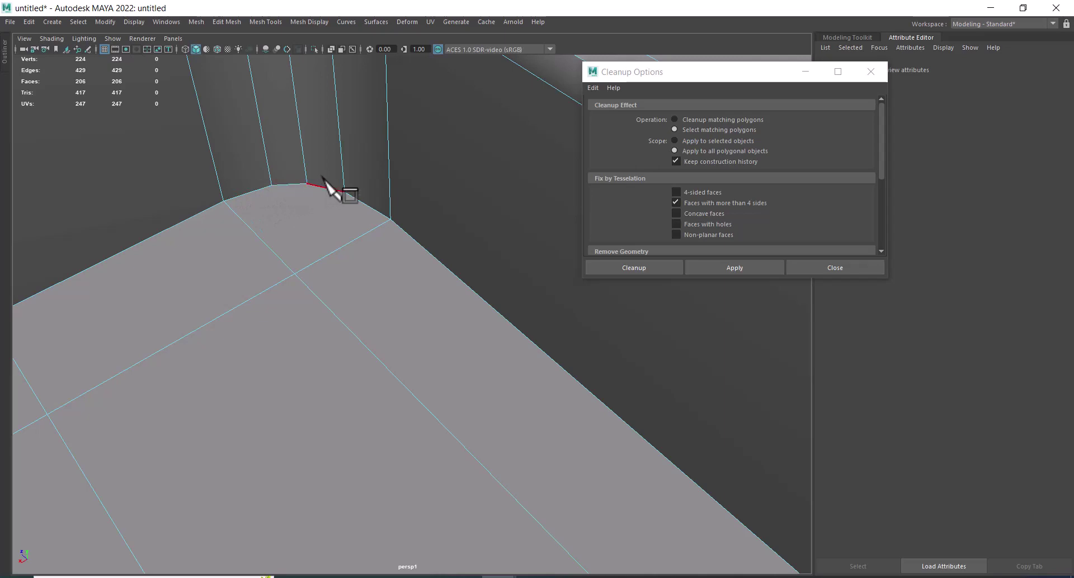
click(294, 274)
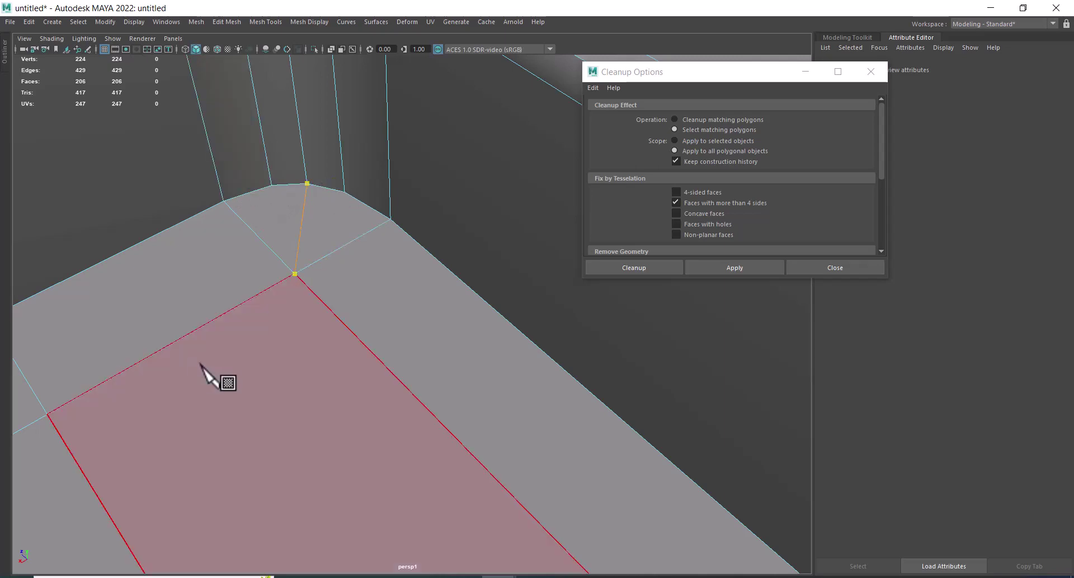
key(Return)
Start another cut at the inner corner vertex and insert an edge loop across the floor
click(390, 219)
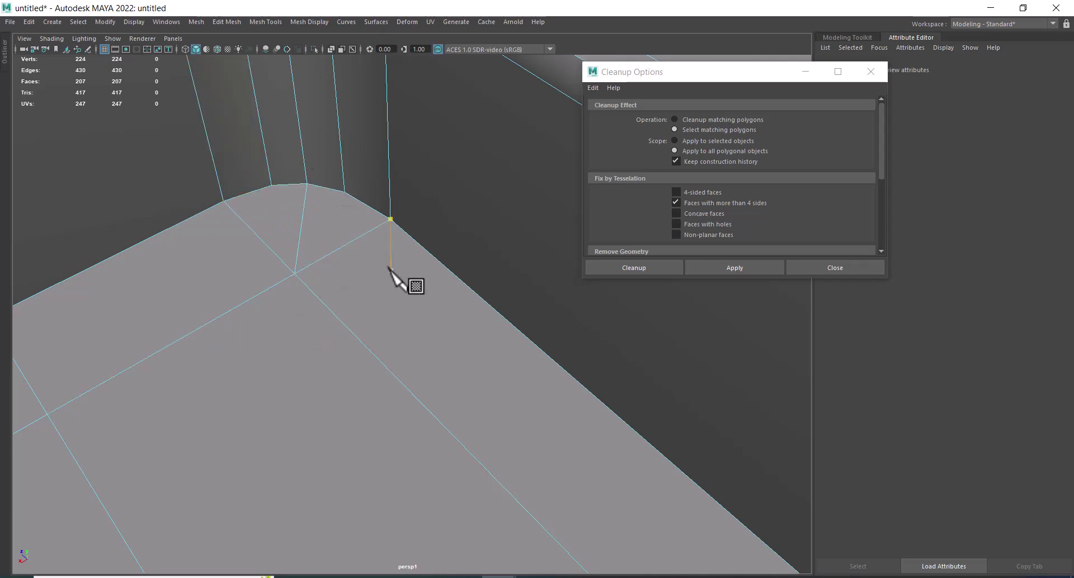
scroll(468, 363, down, 5)
scroll(471, 327, up, 3)
alt+middle_drag(473, 329, 268, 319)
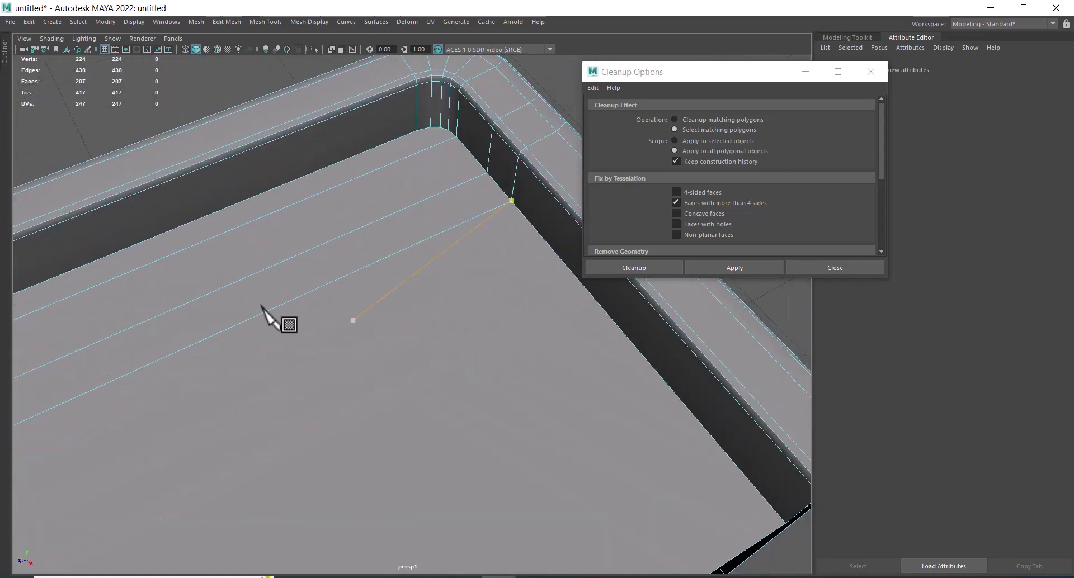
scroll(328, 291, up, 2)
scroll(392, 213, up, 3)
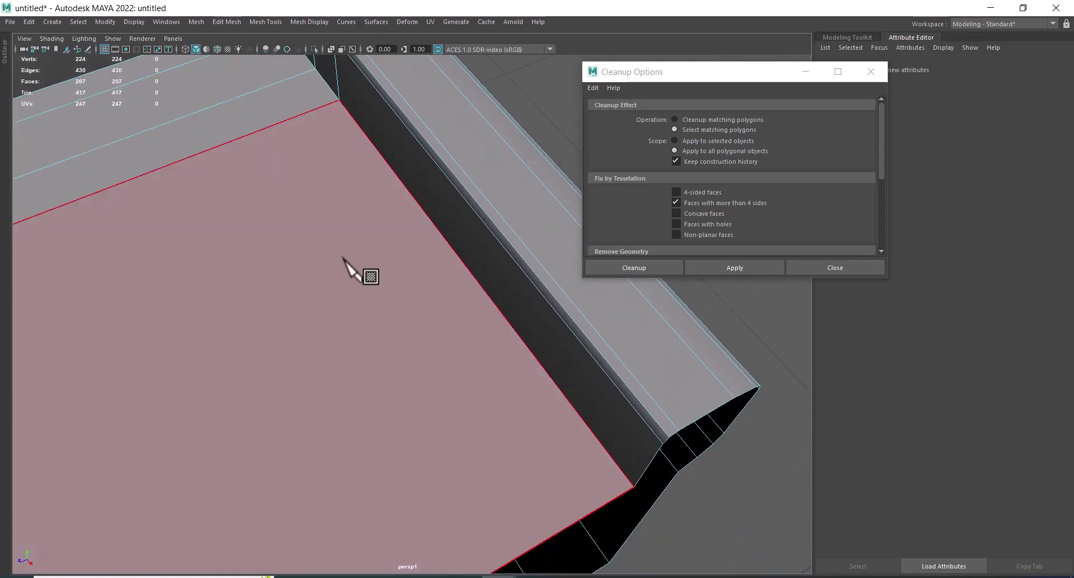
ctrl+click(578, 522)
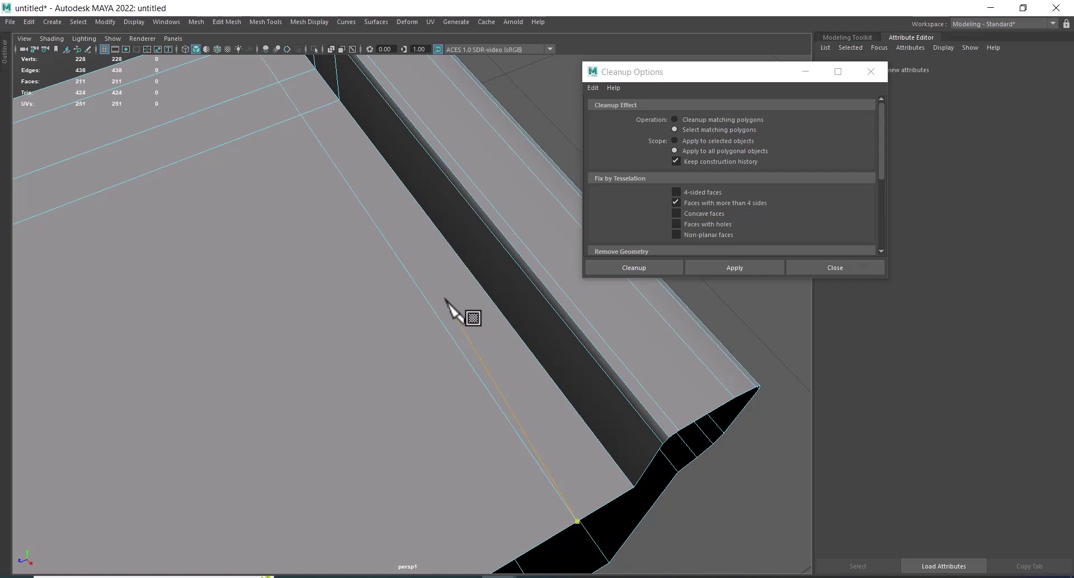
scroll(510, 439, down, 5)
scroll(401, 240, up, 2)
scroll(467, 358, up, 2)
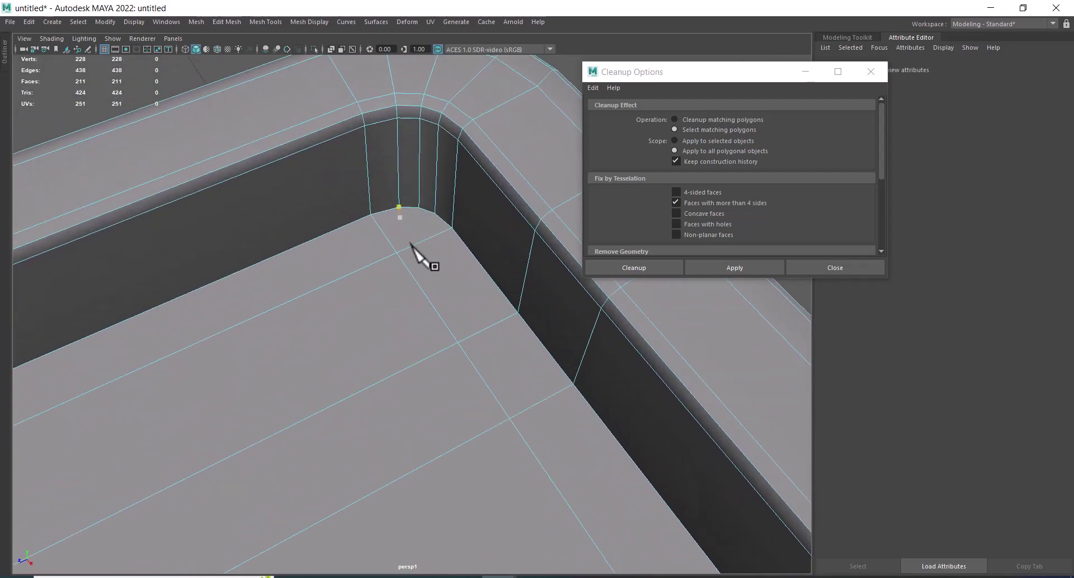
scroll(413, 249, up, 3)
Cut from the top corner vertex to the floor edge intersection, reaching 212 faces
click(426, 97)
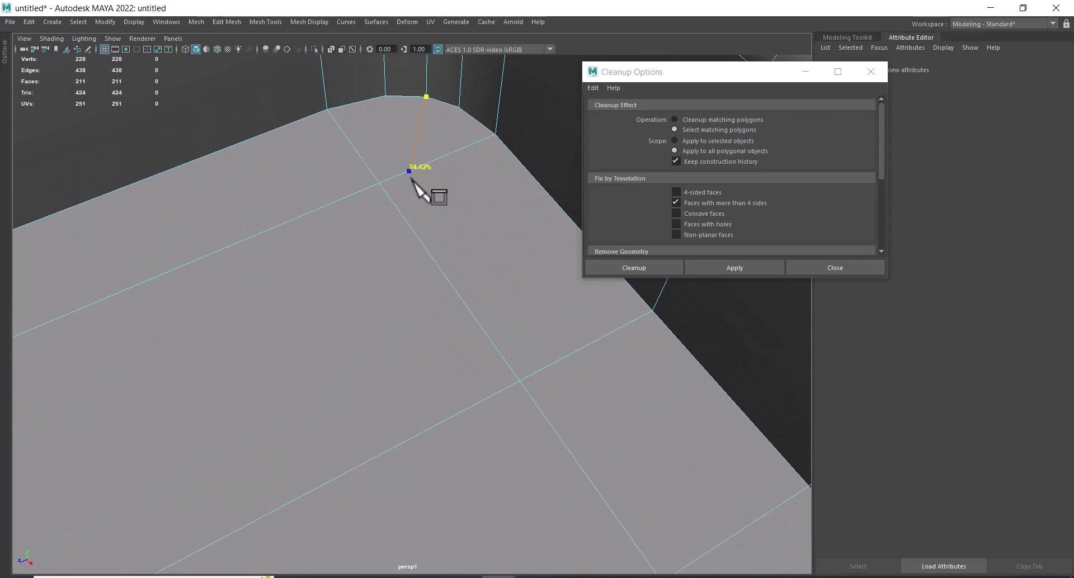
click(379, 184)
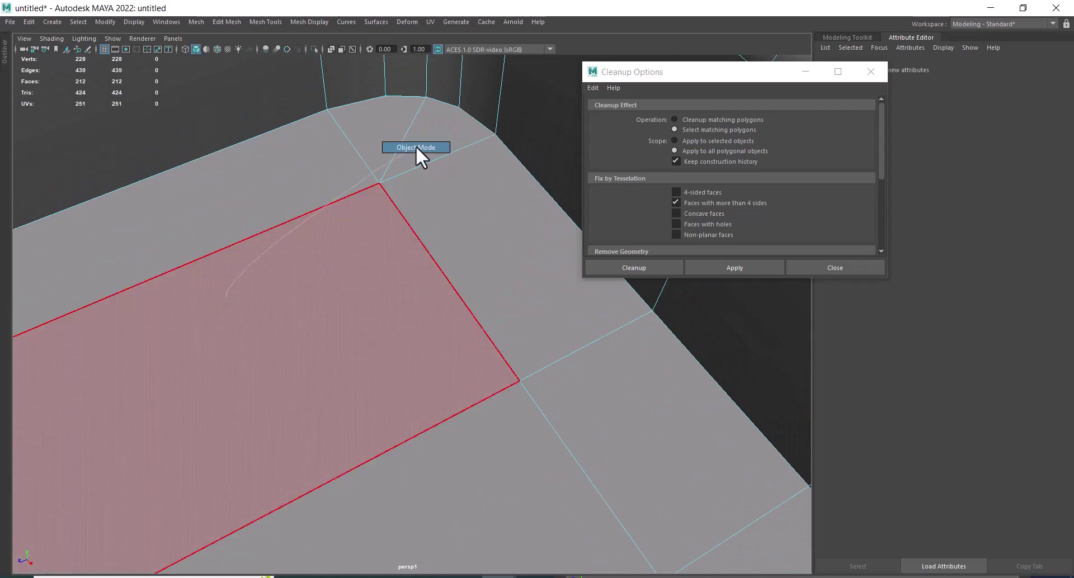
key(Return)
scroll(415, 145, down, 3)
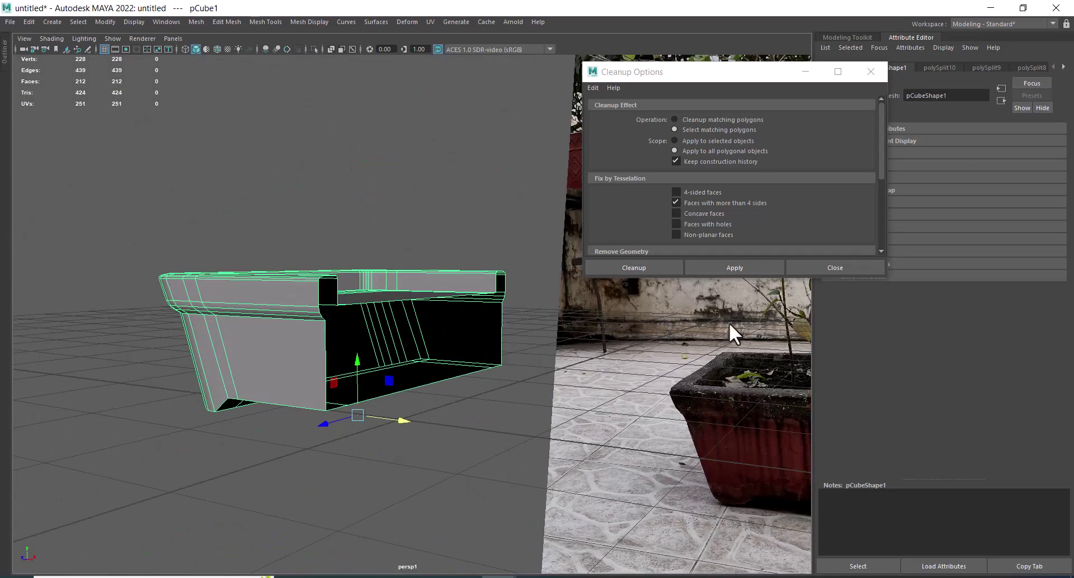
In wireframe, confirm no faces with more than four sides remain
alt+drag(427, 367, 364, 319)
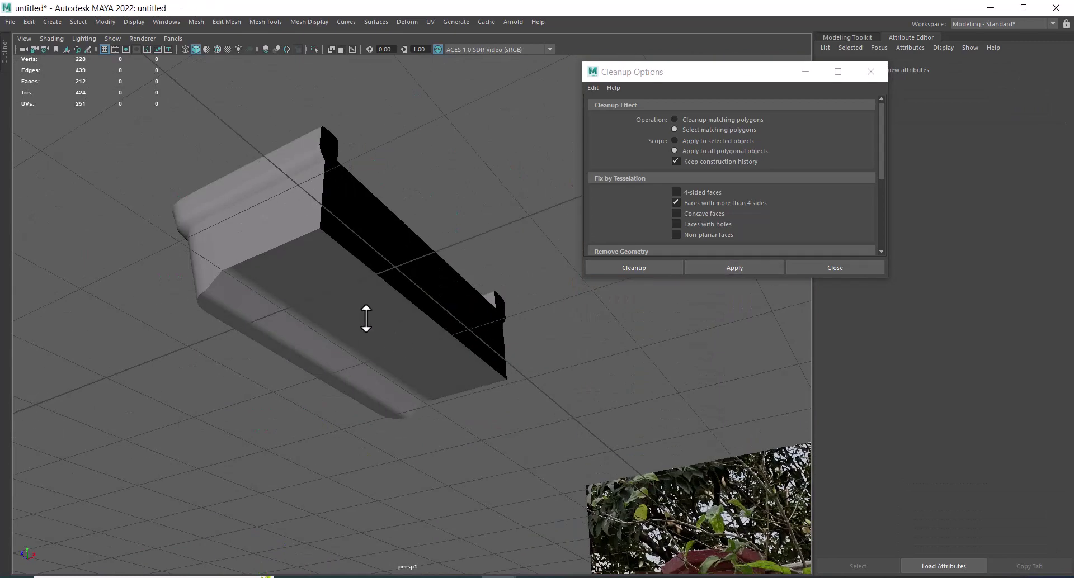
key(4)
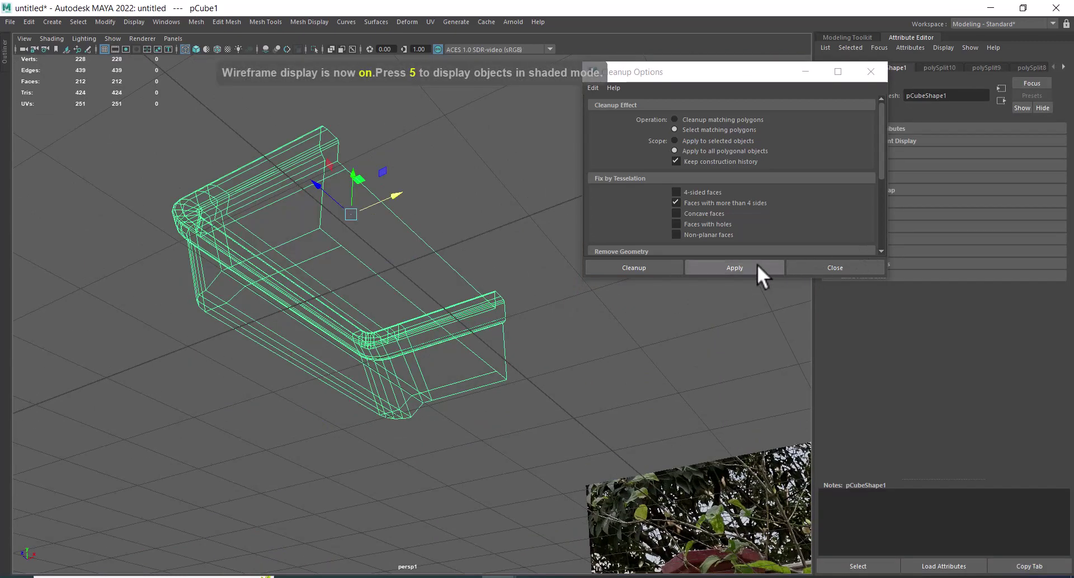
click(750, 267)
Check 4-sided faces to confirm all 212 are quads, then close Cleanup Options
click(678, 203)
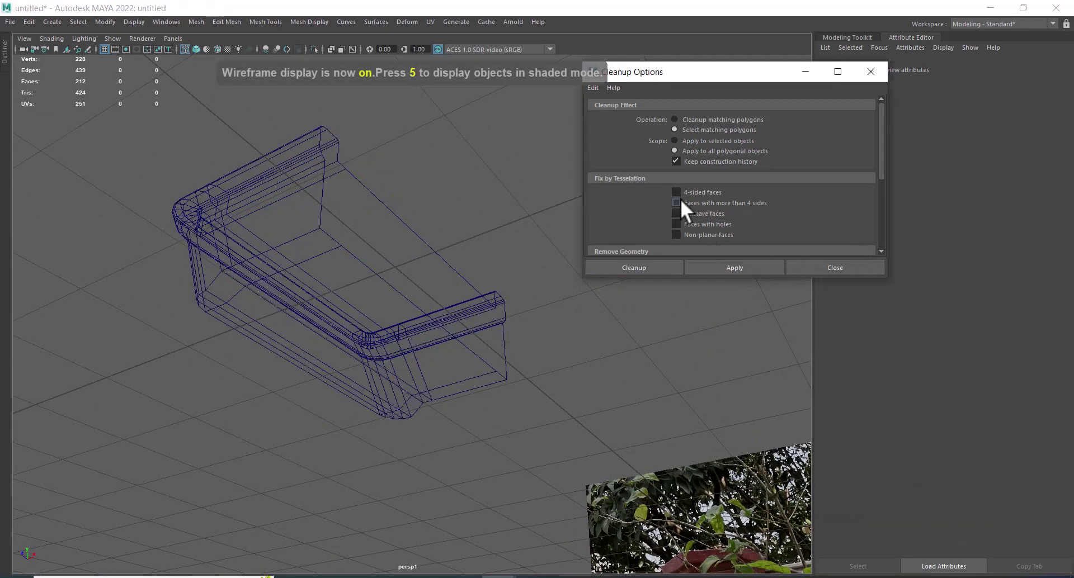
click(678, 192)
click(747, 266)
alt+drag(464, 341, 442, 379)
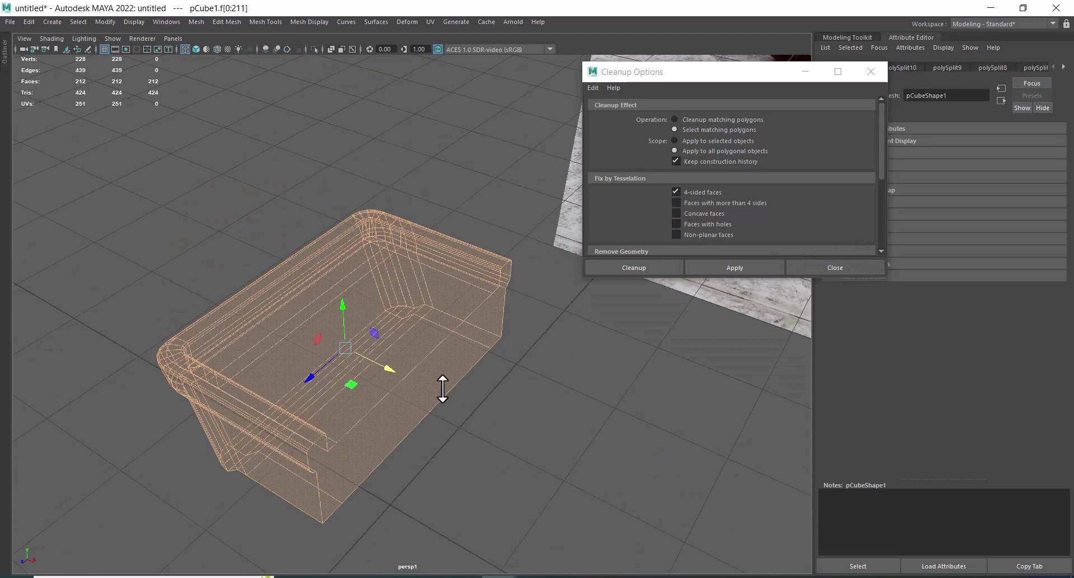
alt+right_drag(442, 379, 441, 401)
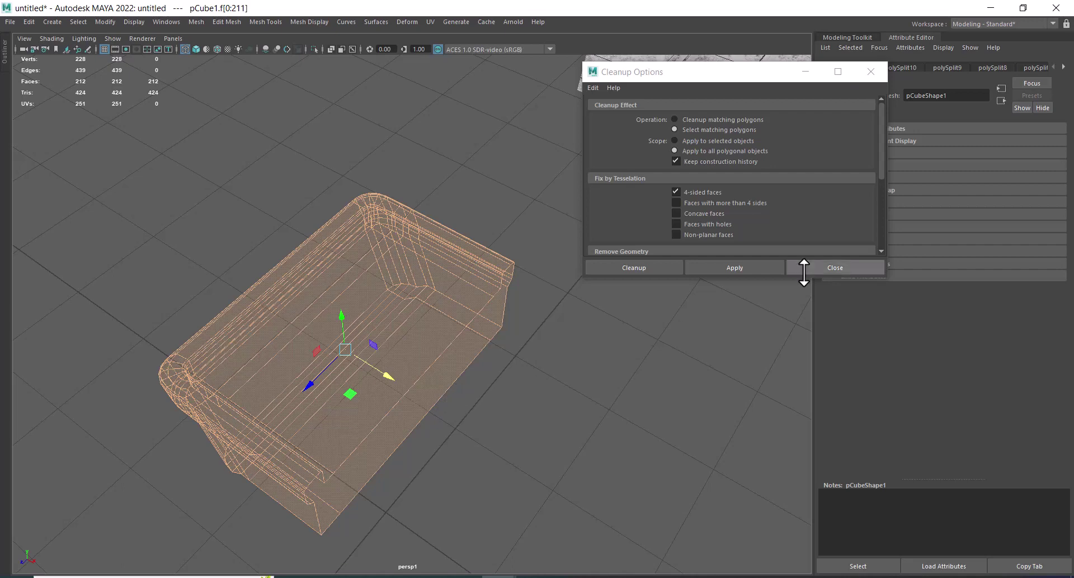
click(838, 267)
click(546, 405)
Select the half planter and return to shaded display
click(417, 300)
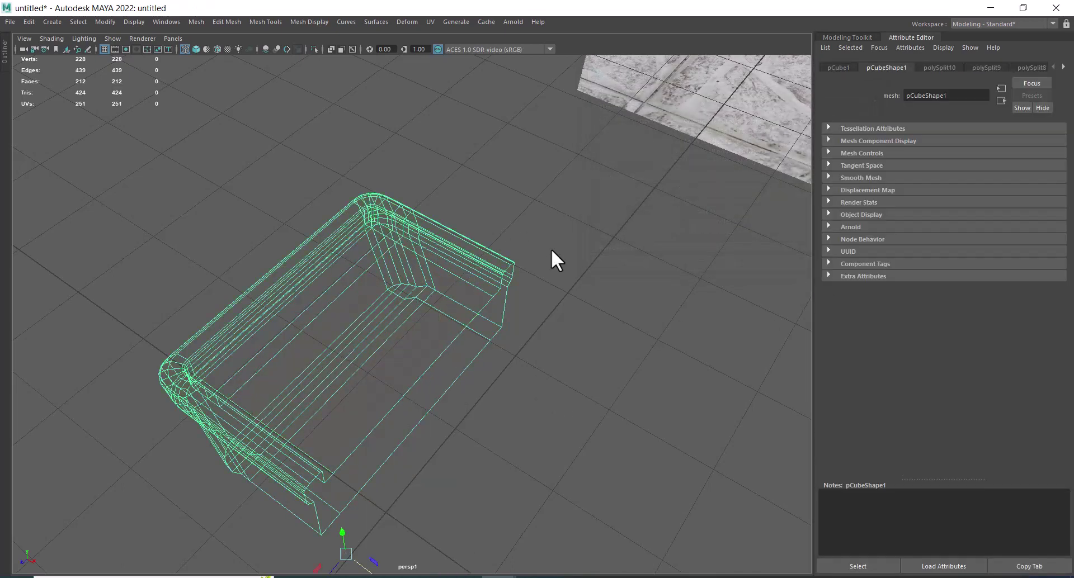
click(552, 249)
key(4)
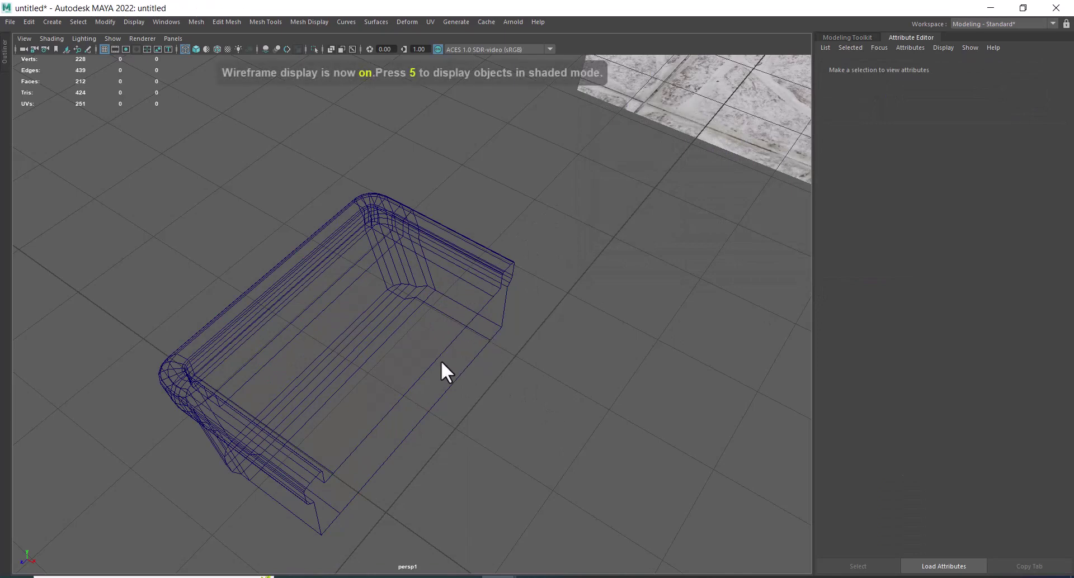
click(435, 424)
key(5)
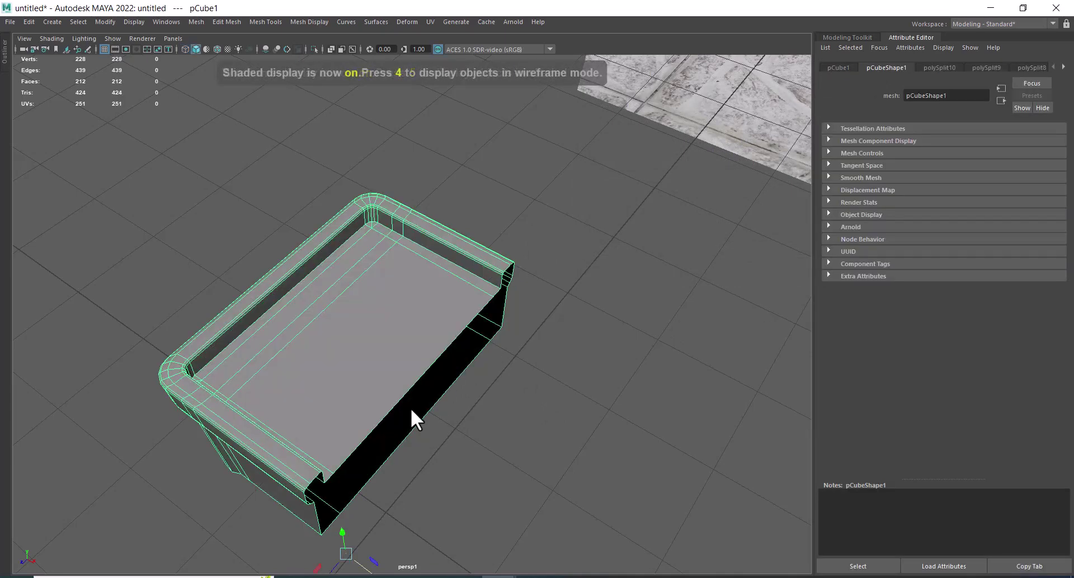
scroll(411, 408, down, 3)
alt+drag(408, 397, 439, 397)
mouse_move(442, 434)
alt+mouse_down()
mouse_move(382, 441)
mouse_move(405, 456)
alt+mouse_up()
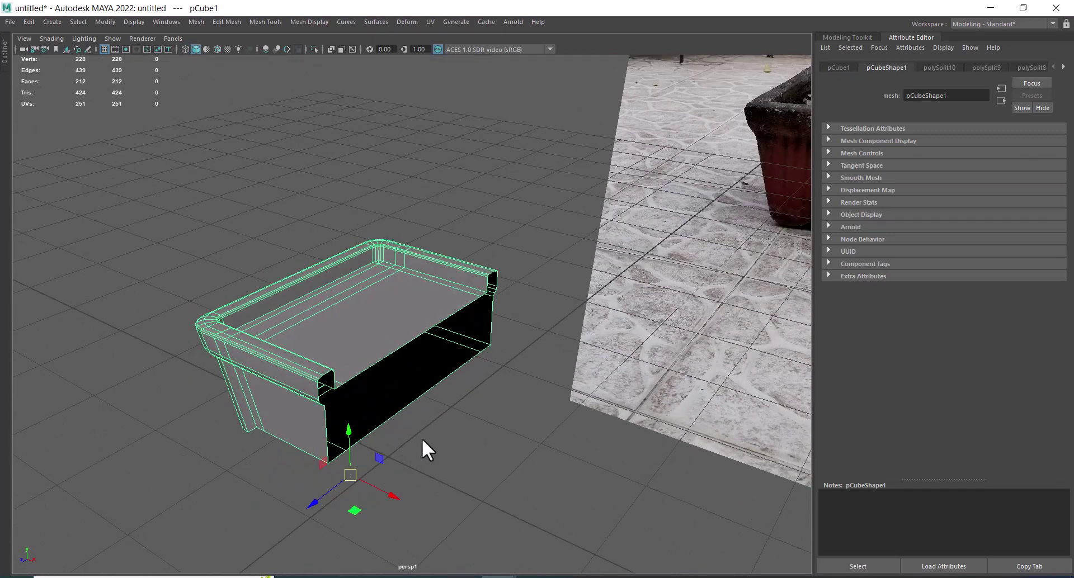
Snap the planter's pivot to the bottom corner vertex on the open cut side
key(d)
middle_drag(421, 438, 327, 406)
drag(327, 406, 329, 462)
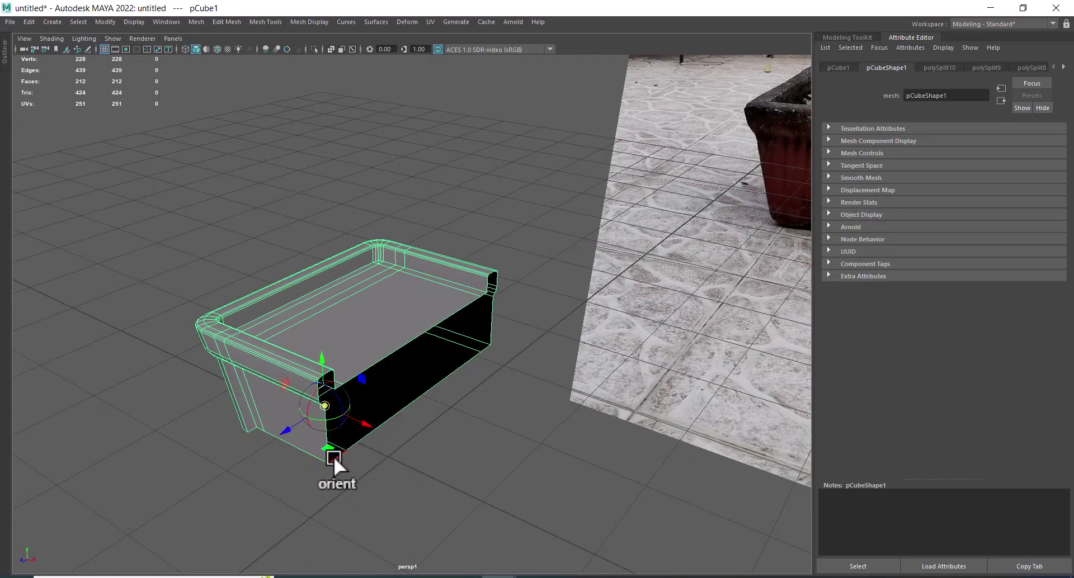
shift+right_drag(453, 296, 442, 420)
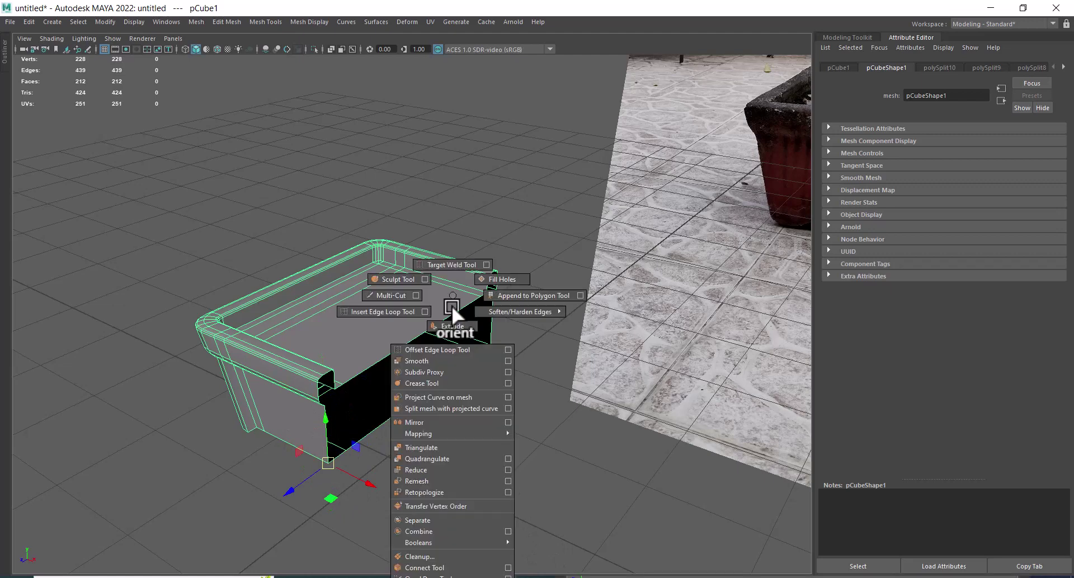
Mirror the half planter with direction + into a merged 424-face, 426-vertex pot
click(442, 420)
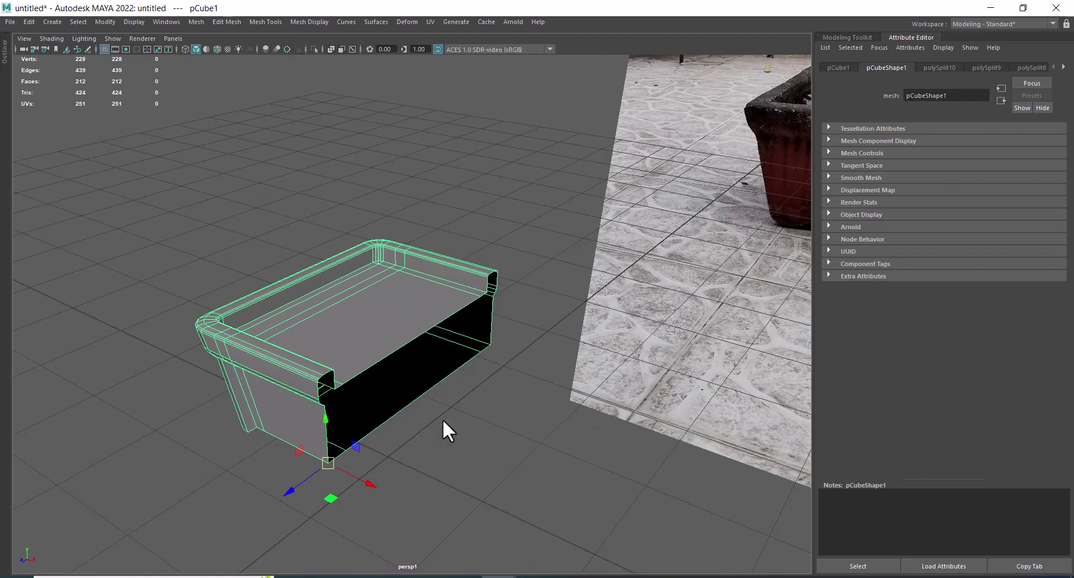
click(696, 362)
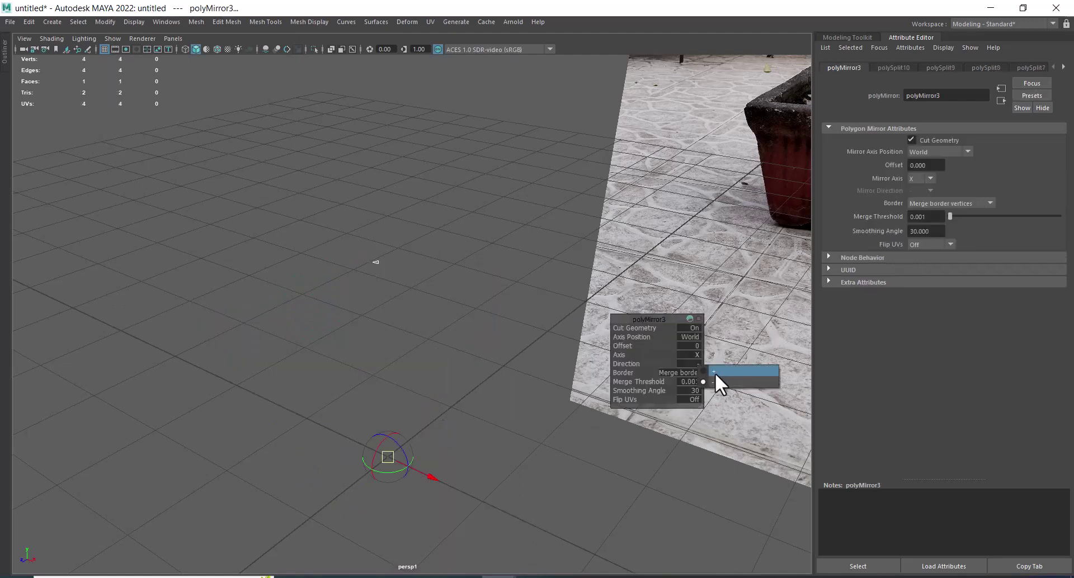
click(714, 372)
mouse_move(350, 457)
alt+mouse_down()
mouse_move(395, 394)
mouse_move(314, 394)
mouse_move(251, 449)
mouse_move(375, 468)
alt+mouse_up()
mouse_move(648, 488)
alt+mouse_down()
mouse_move(487, 388)
mouse_move(355, 359)
mouse_move(424, 364)
mouse_move(473, 454)
mouse_move(396, 326)
mouse_move(412, 364)
mouse_move(524, 394)
mouse_move(562, 377)
mouse_move(429, 383)
mouse_move(575, 371)
mouse_move(570, 441)
alt+mouse_up()
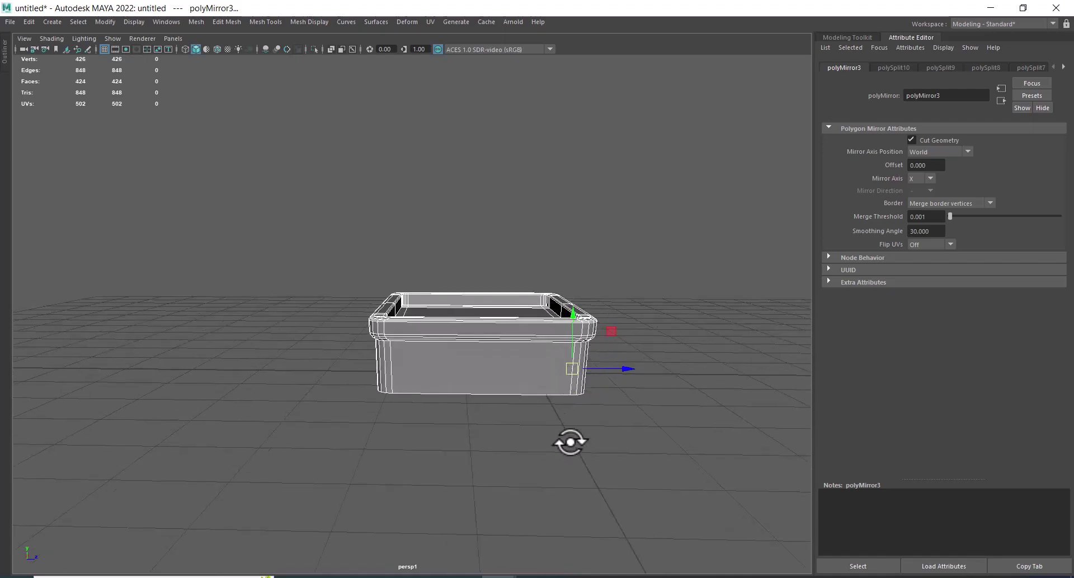
click(673, 244)
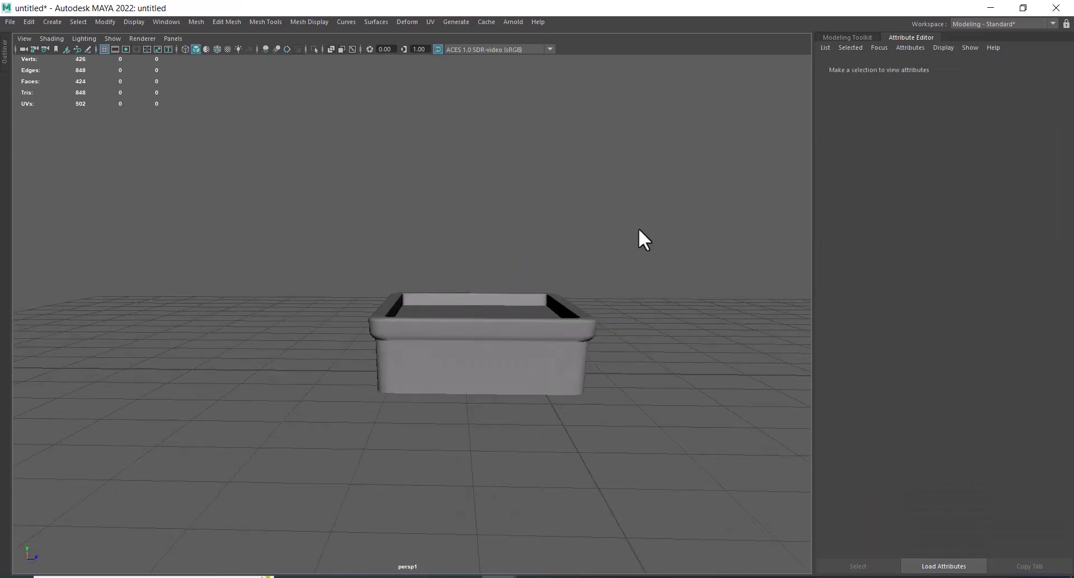
click(520, 392)
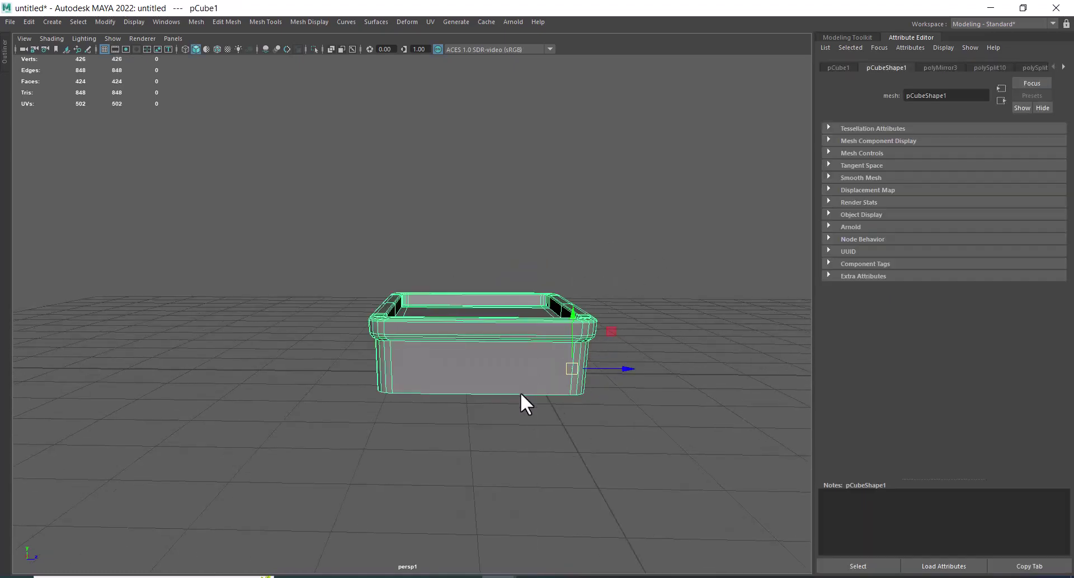
Wrap the whole planter in a 2×2×2 lattice deformer (ffd1Lattice) and frame it in view
click(406, 21)
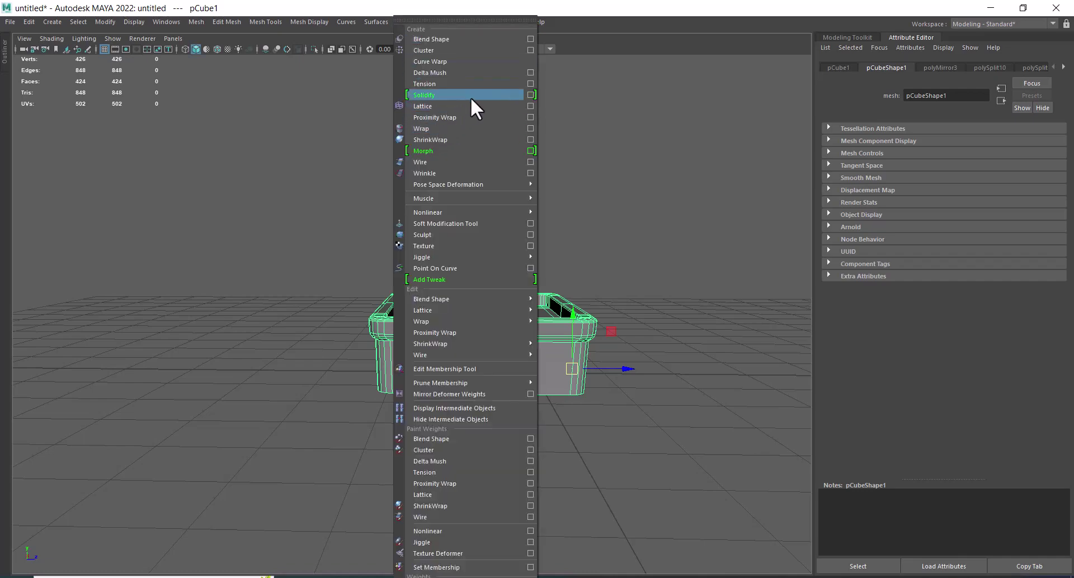
click(529, 106)
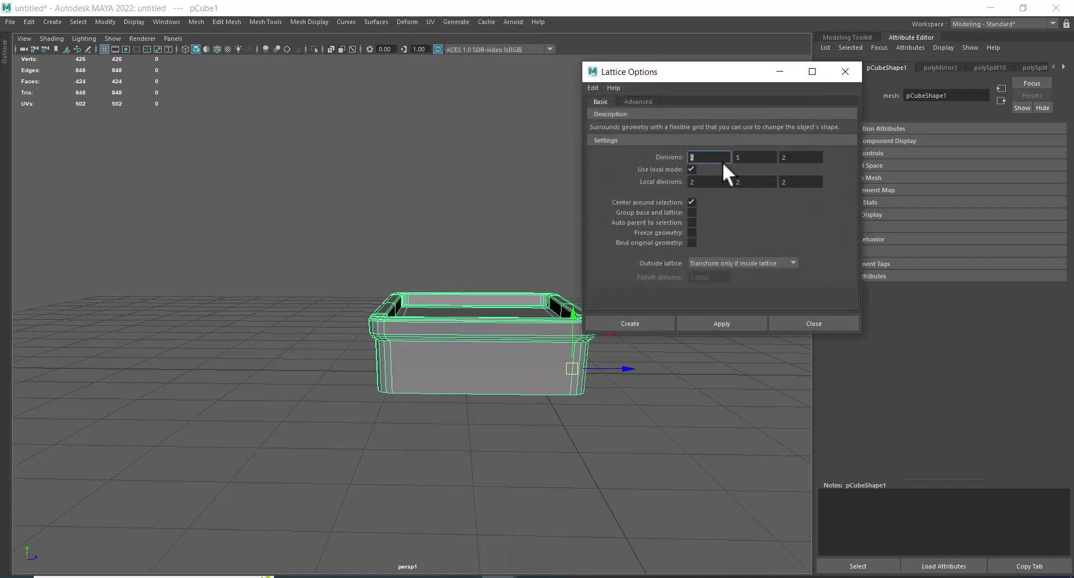
text(2)
key(Tab)
text(2)
key(Tab)
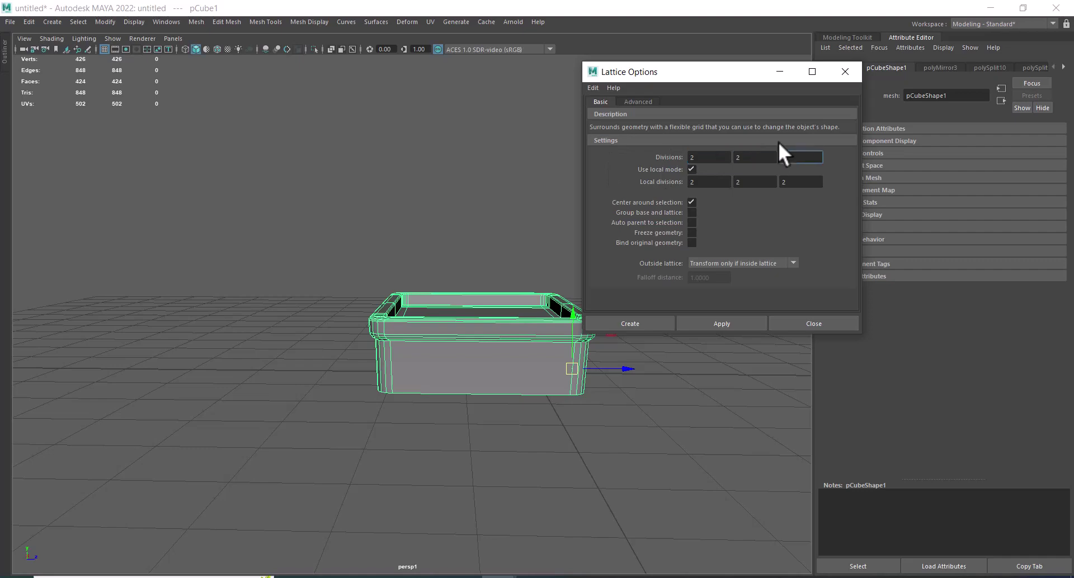
click(664, 322)
key(f)
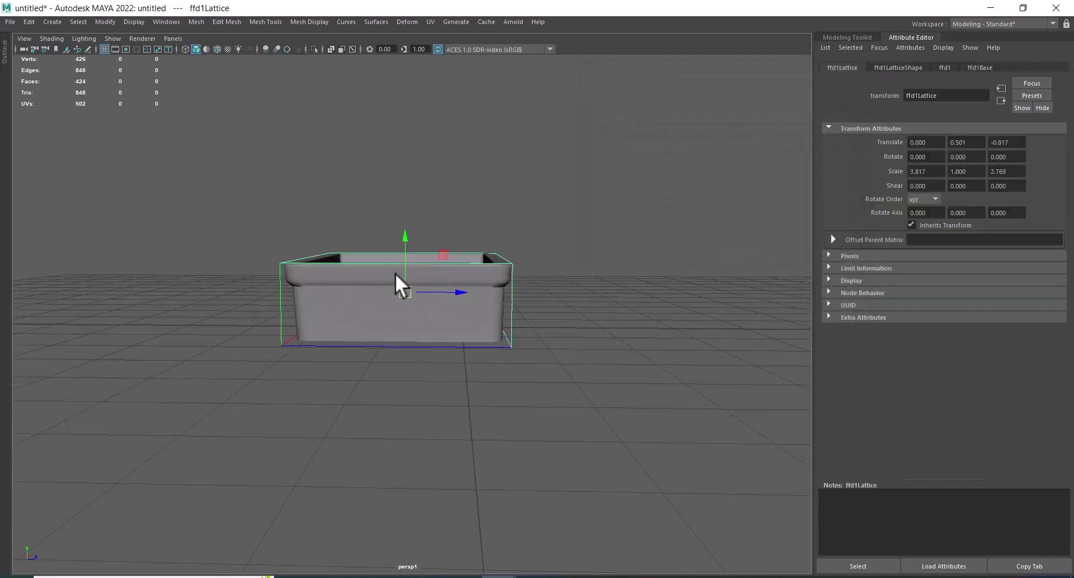
click(610, 90)
In the Left view, select the lattice and marquee-select its bottom lattice points
key(space)
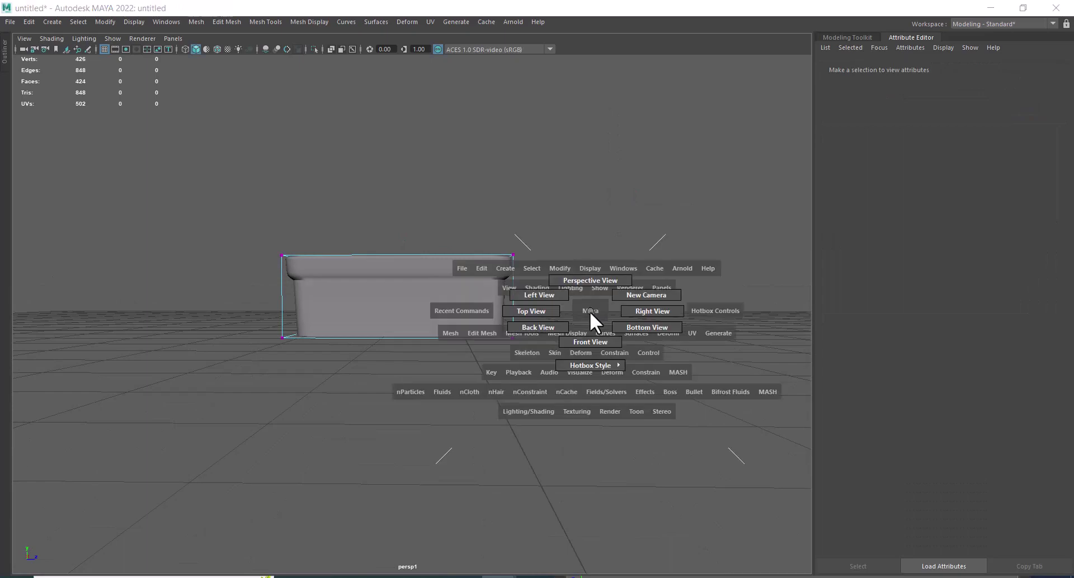
mouse_move(590, 312)
mouse_down()
mouse_move(506, 288)
mouse_move(236, 344)
mouse_up()
click(444, 351)
scroll(397, 394, up, 3)
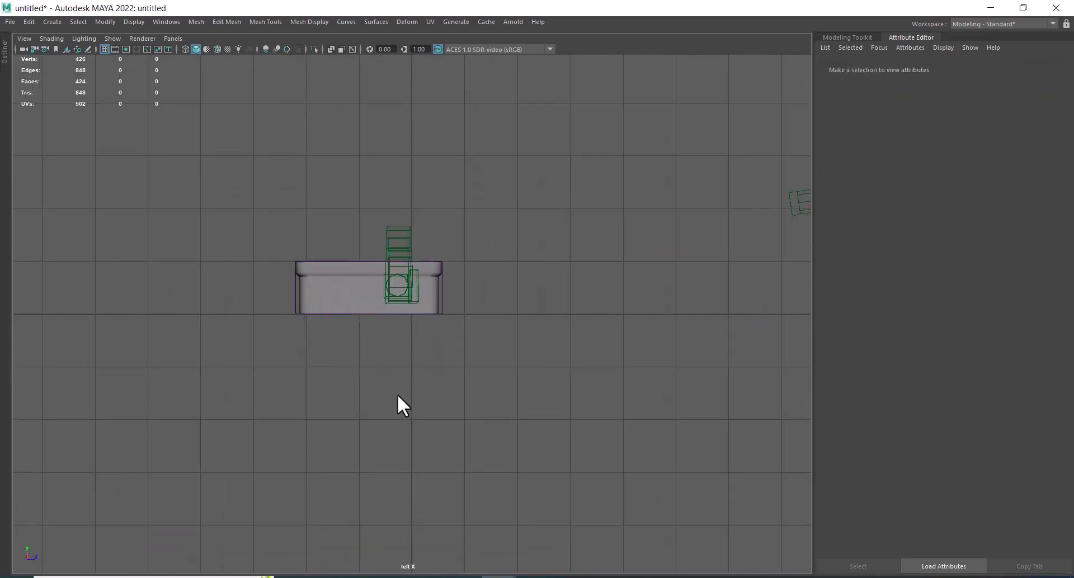
click(293, 313)
right_drag(640, 283, 611, 198)
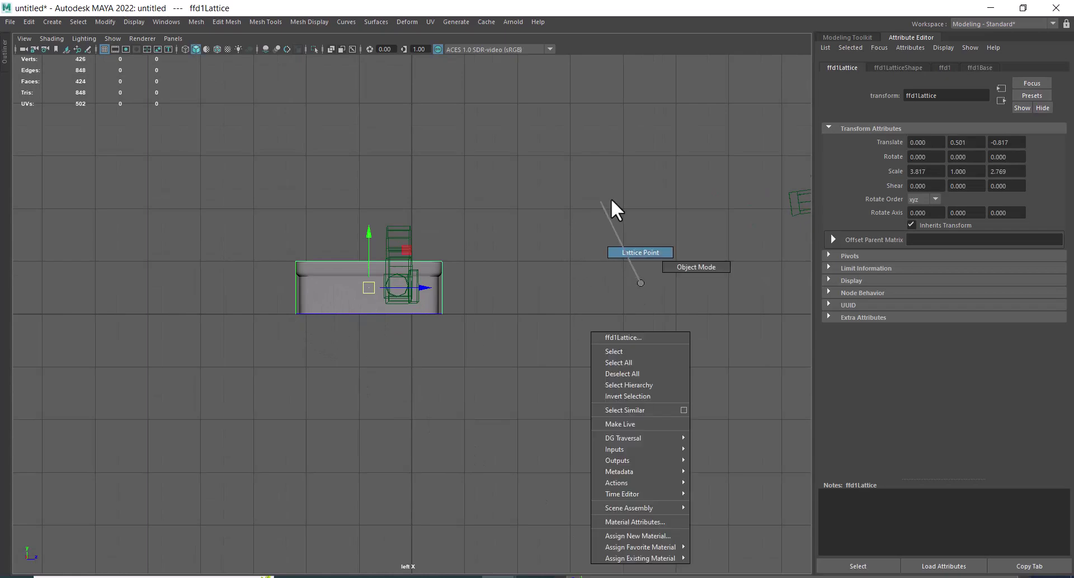
drag(500, 289, 290, 360)
Back in perspective, scale the bottom lattice points inward in X to taper the sides
key(space)
click(479, 239)
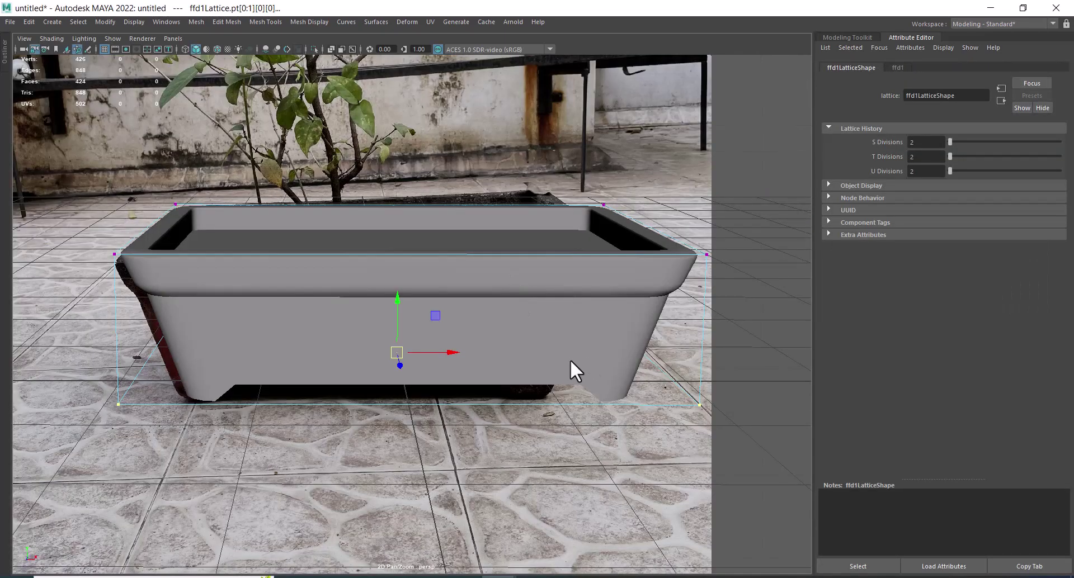
key(space)
key(space)
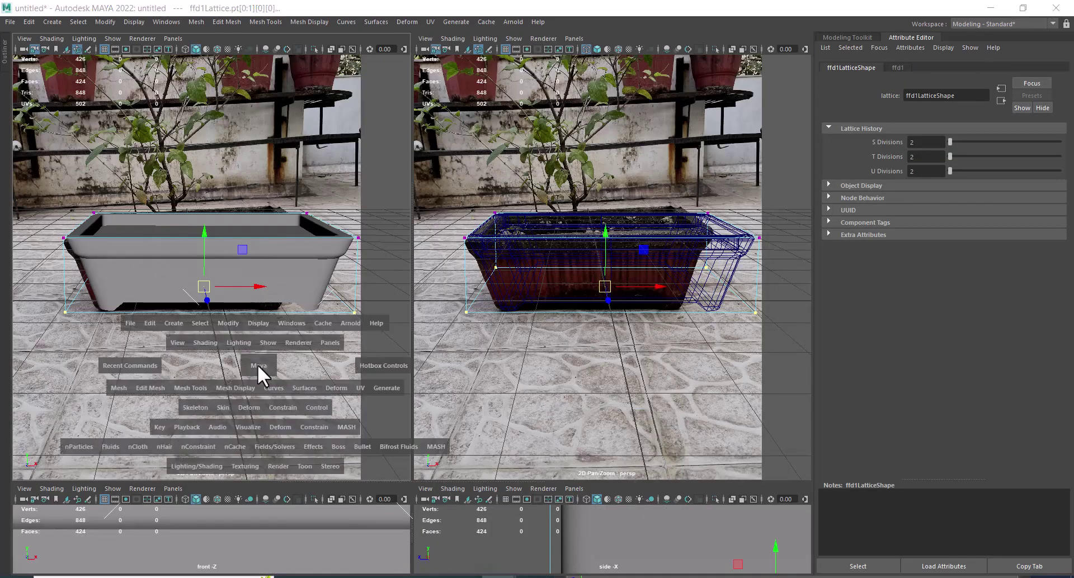
mouse_move(257, 310)
alt+mouse_down()
mouse_move(308, 307)
mouse_move(532, 377)
mouse_move(518, 391)
alt+mouse_up()
key(space)
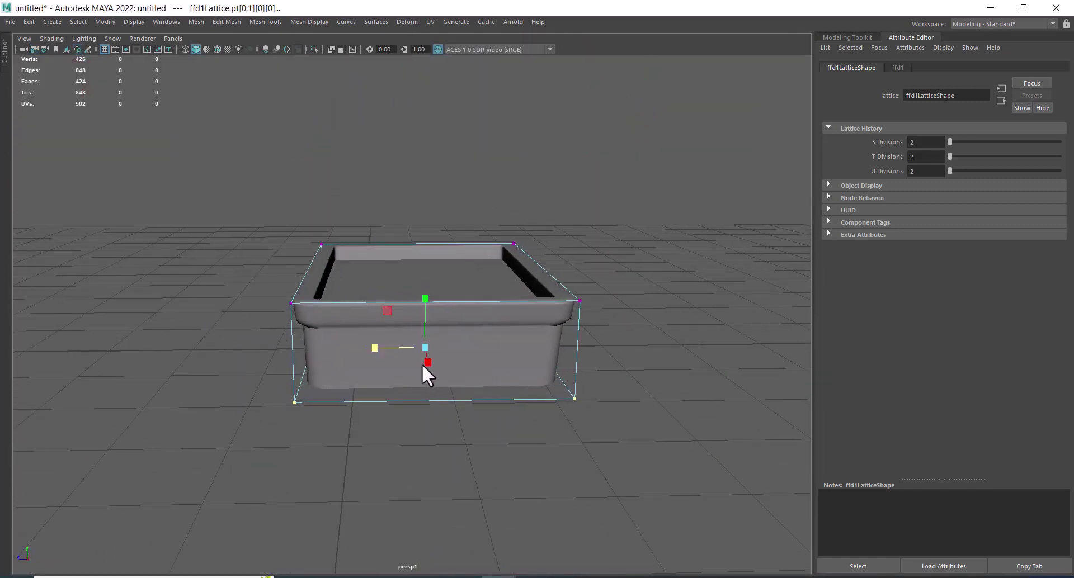
mouse_move(377, 350)
mouse_down()
mouse_move(480, 348)
mouse_move(372, 330)
mouse_move(445, 353)
mouse_move(512, 354)
mouse_move(472, 368)
mouse_move(535, 376)
mouse_move(529, 398)
mouse_up()
mouse_move(522, 398)
alt+mouse_down()
mouse_move(458, 333)
mouse_move(426, 321)
mouse_move(436, 338)
mouse_move(546, 372)
mouse_move(416, 294)
alt+mouse_up()
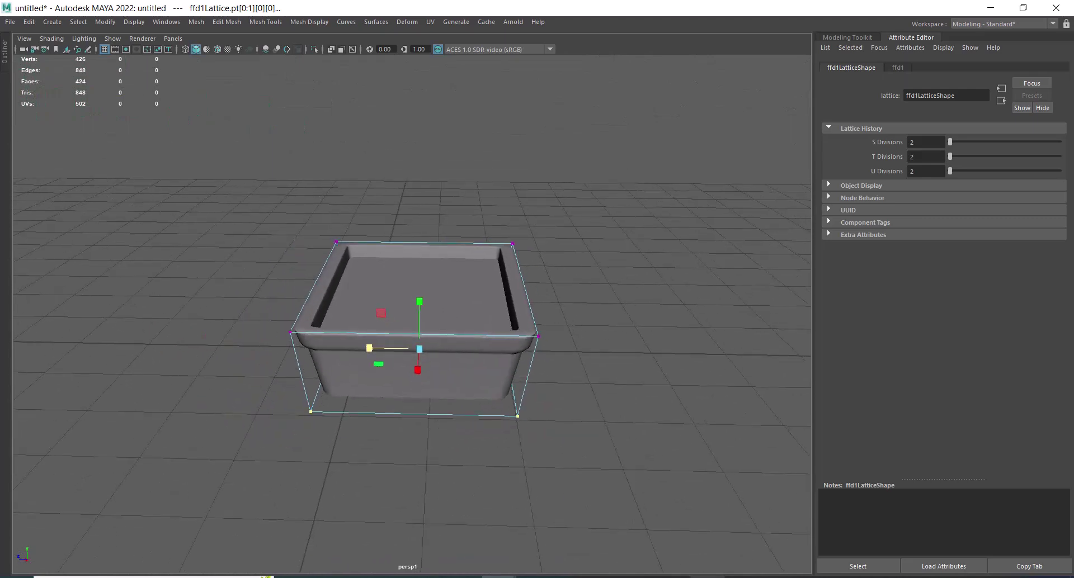
click(690, 576)
Place the IMG_1181.jpeg reference photo beside the scene and line up a straight side view
drag(566, 453, 834, 166)
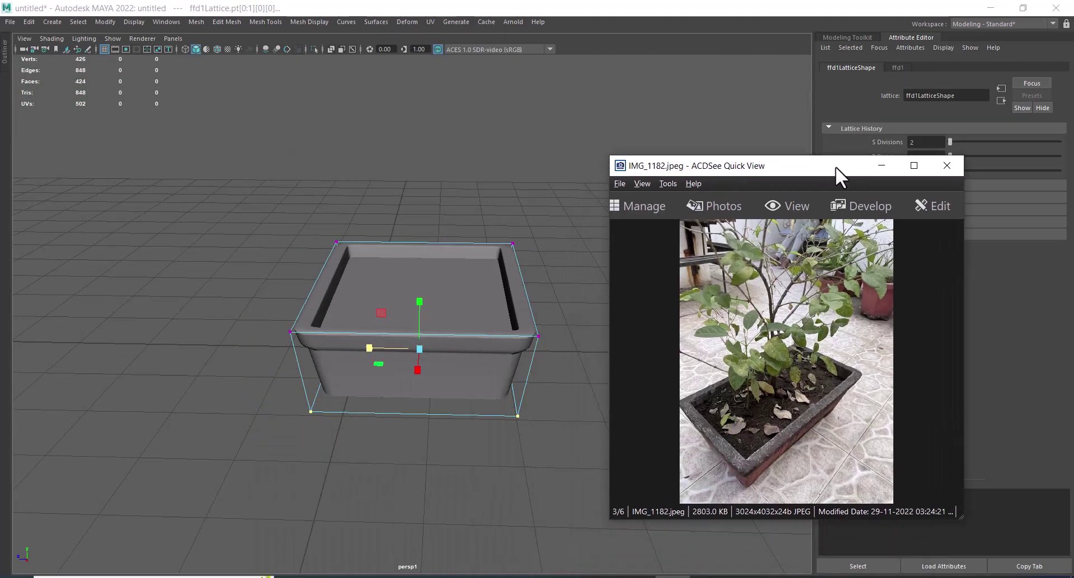
scroll(845, 419, up, 1)
alt+drag(504, 312, 494, 305)
ctrl+scroll(785, 418, up, 1)
ctrl+scroll(802, 429, up, 1)
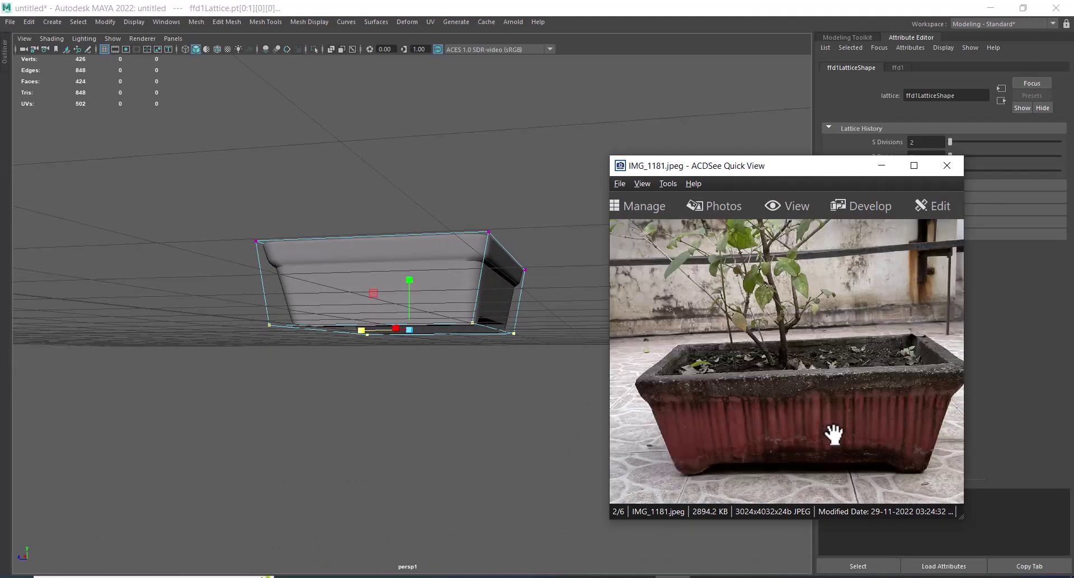
mouse_move(506, 334)
alt+mouse_down()
mouse_move(432, 347)
mouse_move(458, 347)
mouse_move(440, 331)
alt+mouse_up()
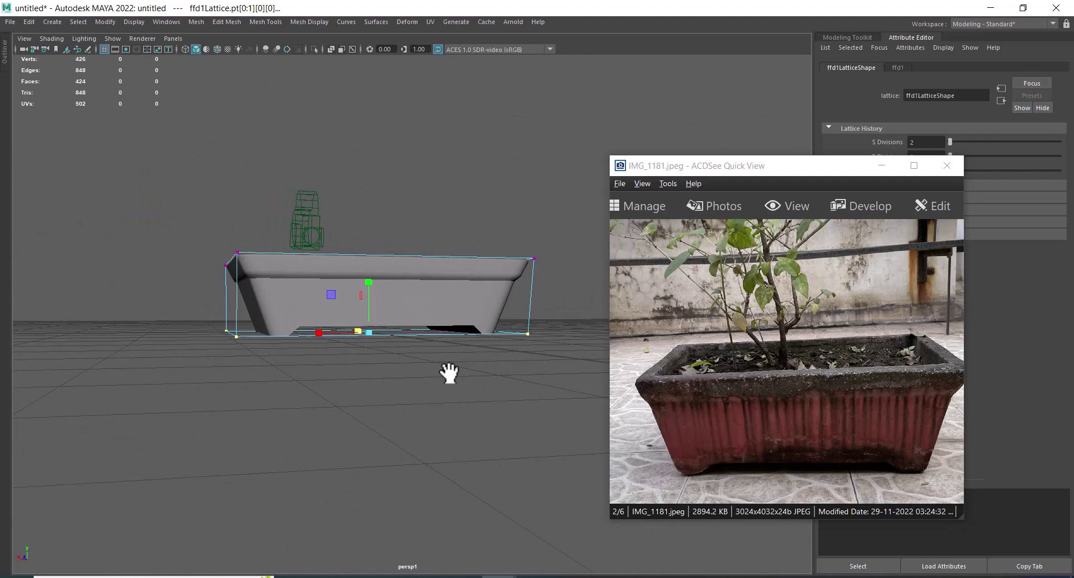
mouse_move(447, 372)
alt+mouse_down()
mouse_move(399, 367)
mouse_move(411, 349)
alt+mouse_up()
Select the lattice's top points and compare the pot's profile against the photo
drag(557, 230, 171, 299)
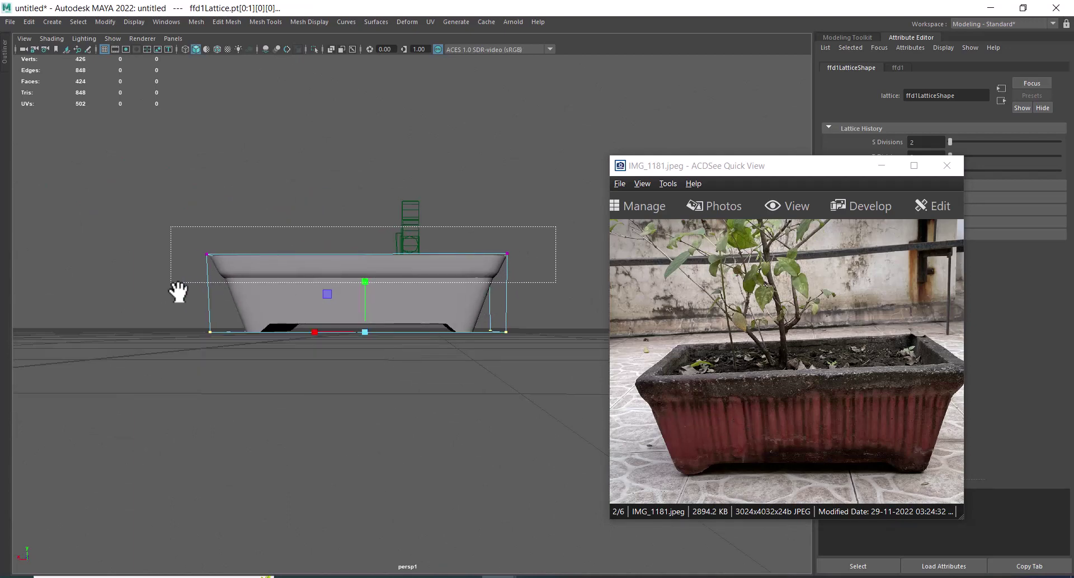
mouse_move(346, 266)
alt+mouse_down()
mouse_move(441, 314)
mouse_move(384, 278)
mouse_move(376, 196)
alt+mouse_up()
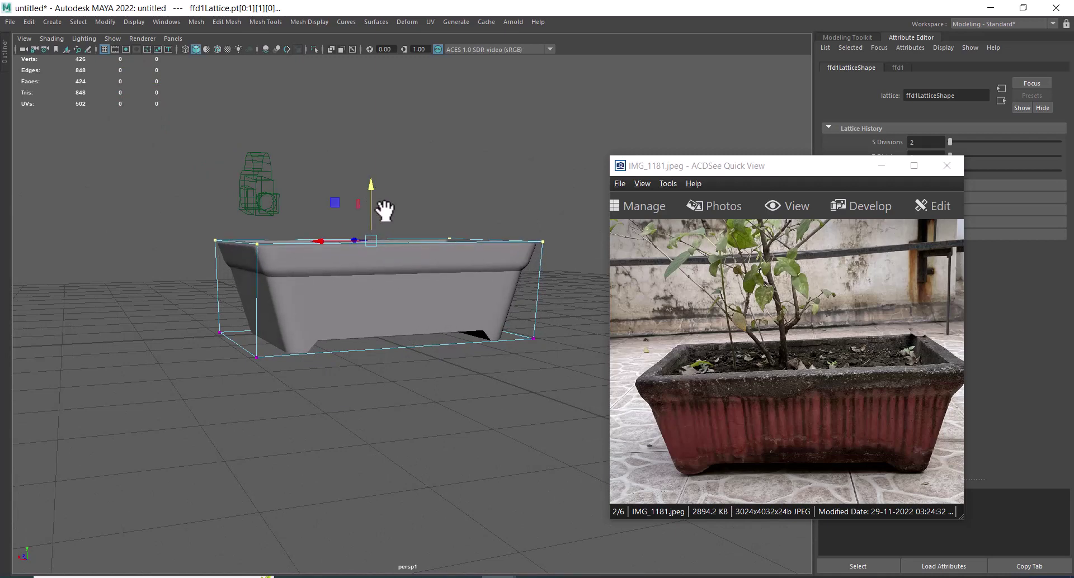
mouse_move(384, 211)
alt+mouse_down()
mouse_move(491, 389)
mouse_move(343, 379)
mouse_move(489, 384)
alt+mouse_up()
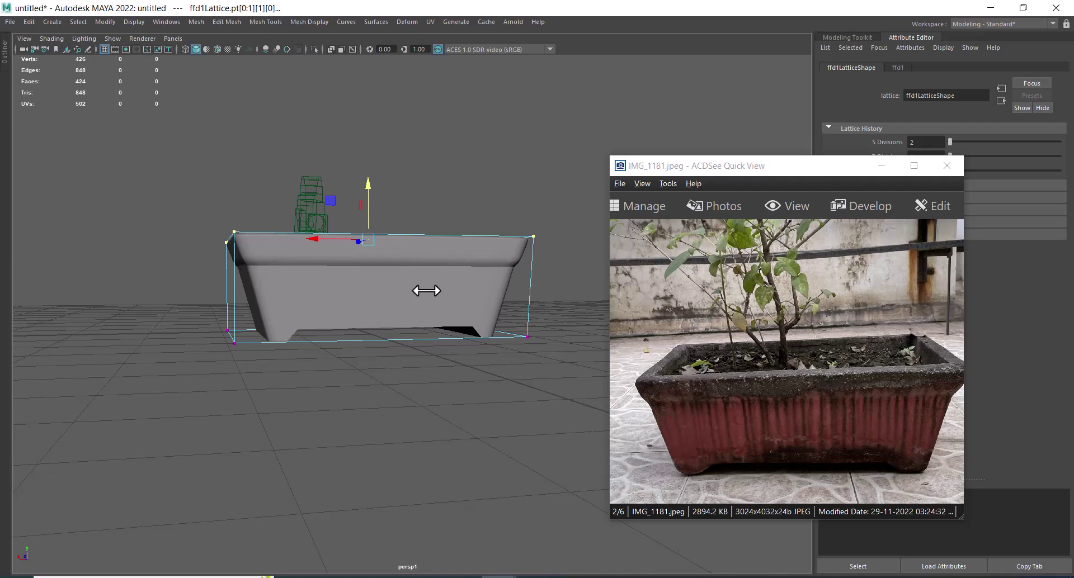
mouse_move(438, 297)
alt+mouse_down()
mouse_move(372, 291)
mouse_move(406, 292)
alt+mouse_up()
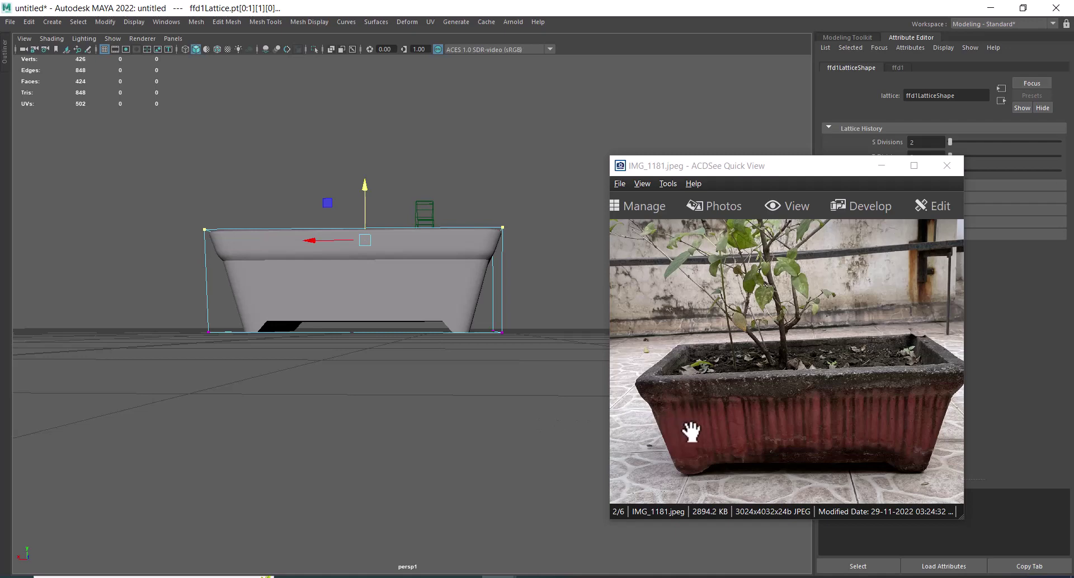
mouse_move(352, 222)
alt+mouse_down()
mouse_move(366, 259)
mouse_move(371, 249)
alt+mouse_up()
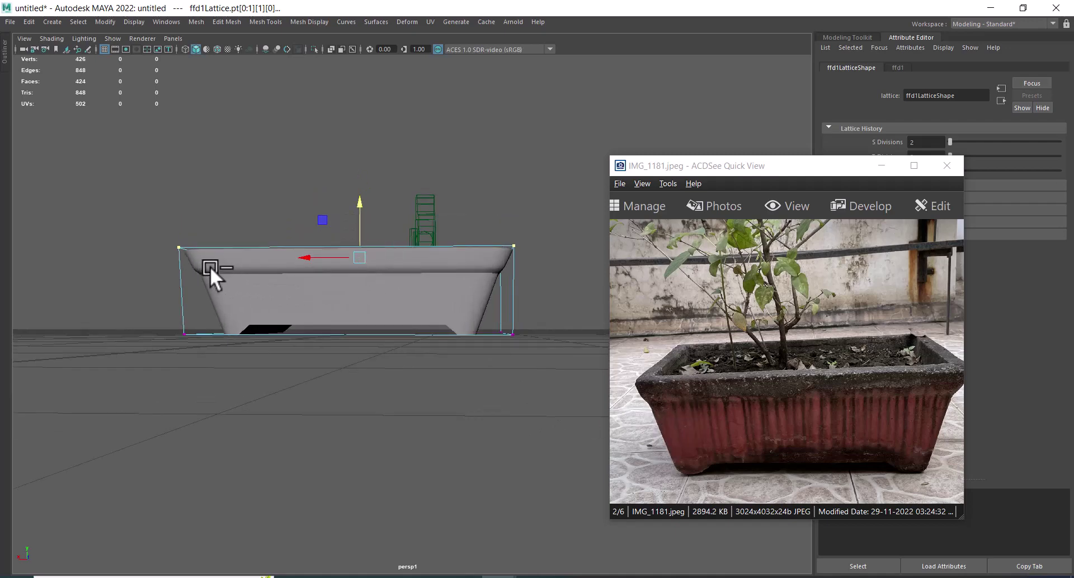
right_drag(240, 270, 373, 178)
Select pCube1 and delete its history, removing the old lattice
click(565, 201)
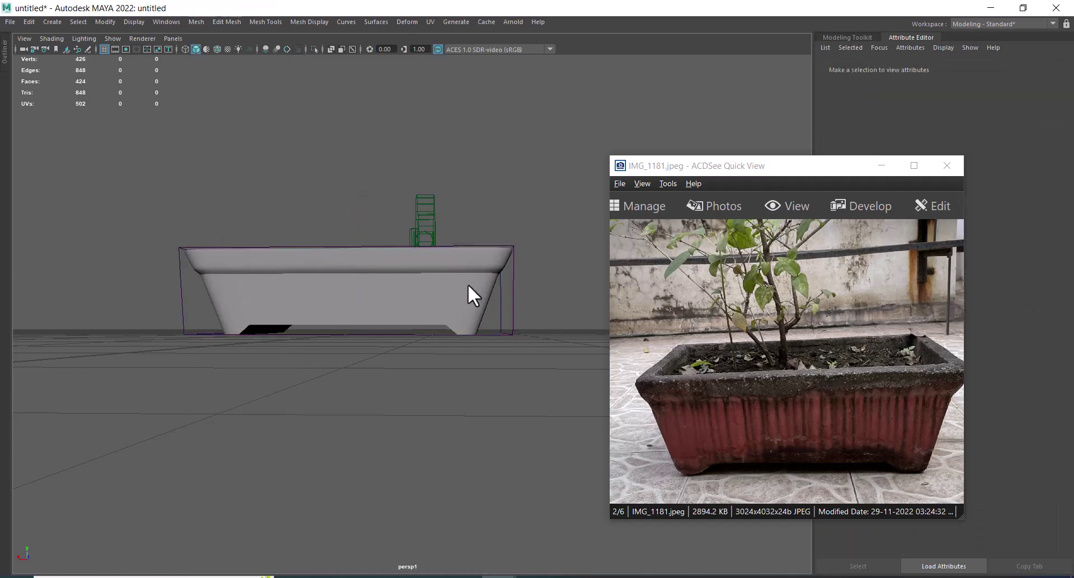
click(468, 284)
click(26, 23)
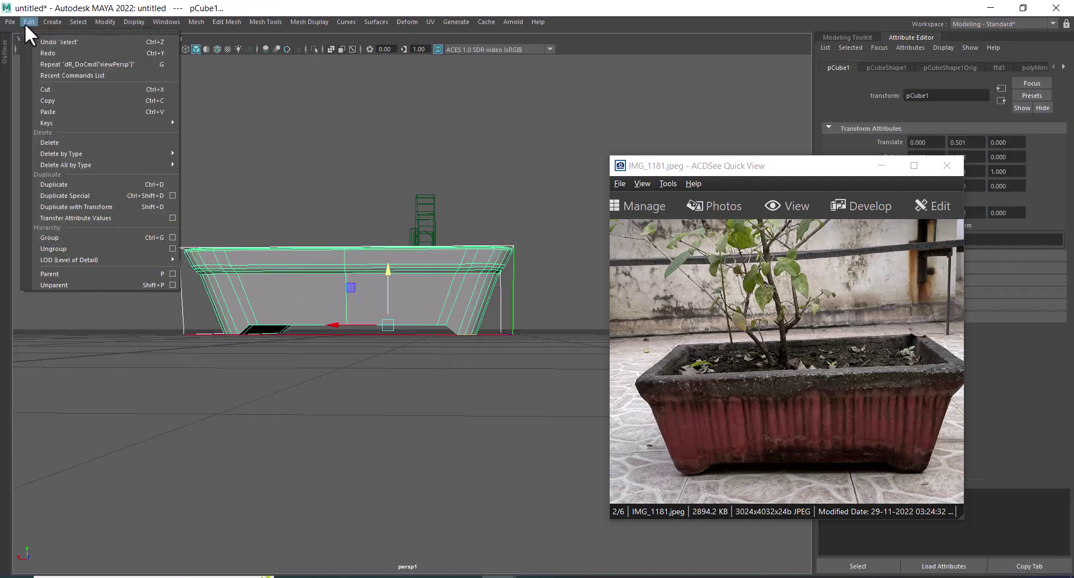
click(245, 150)
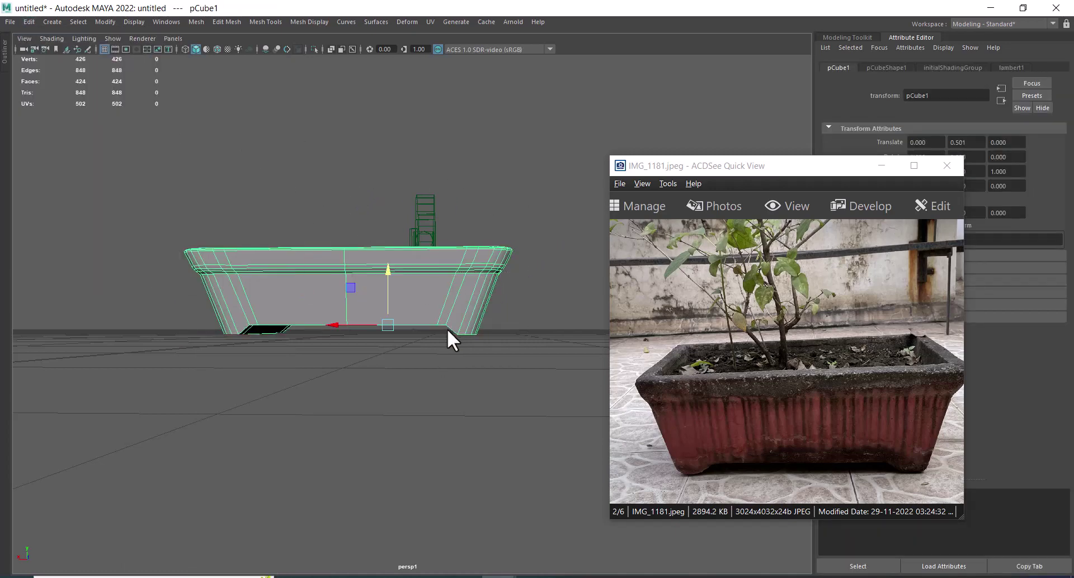
Create a new 3×3×3 lattice deformer around the pot
click(406, 23)
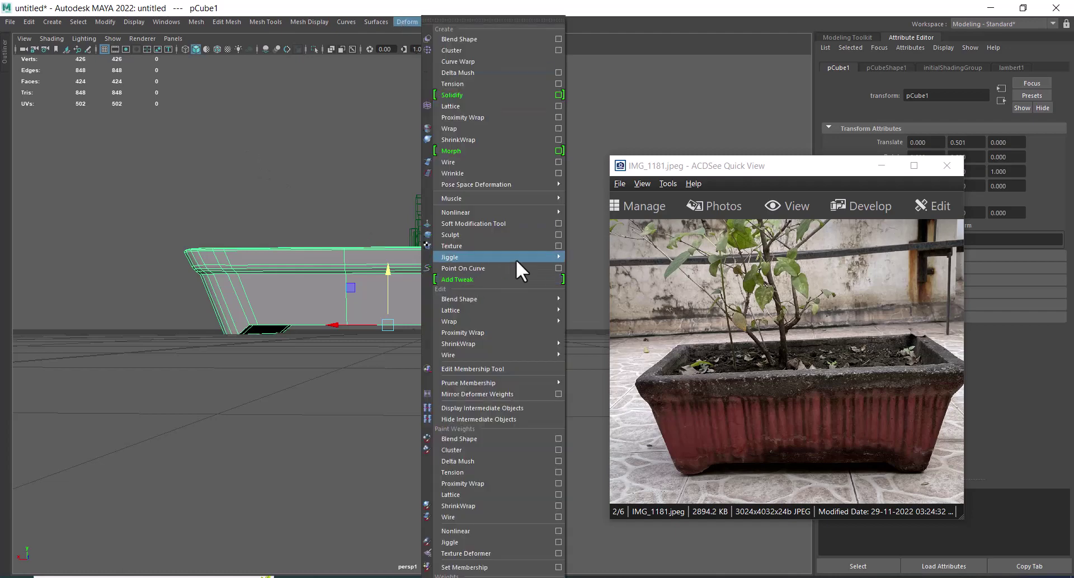
click(558, 106)
drag(628, 71, 404, 72)
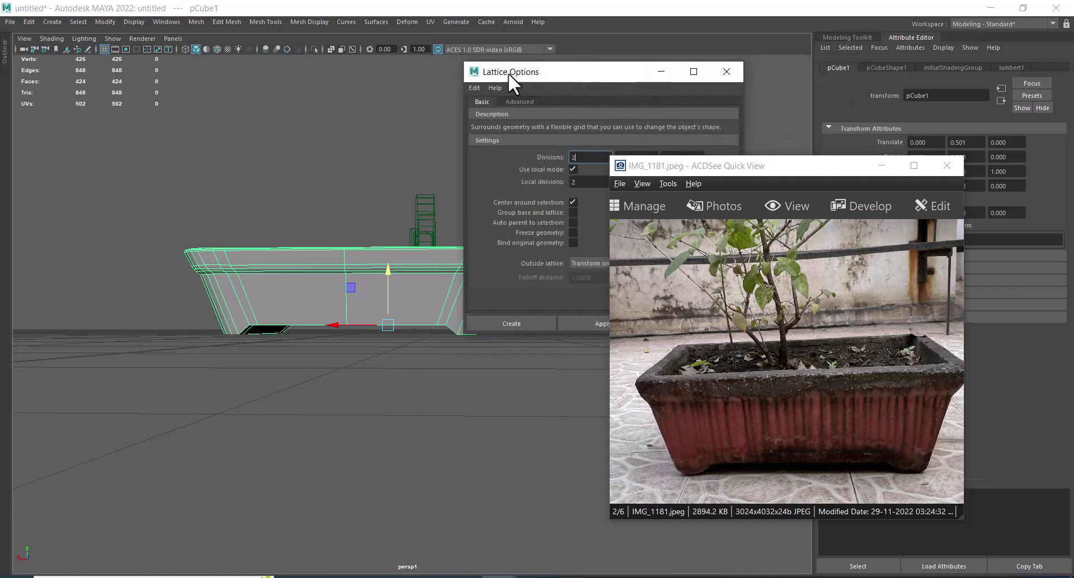
text(3)
key(Tab)
text(3)
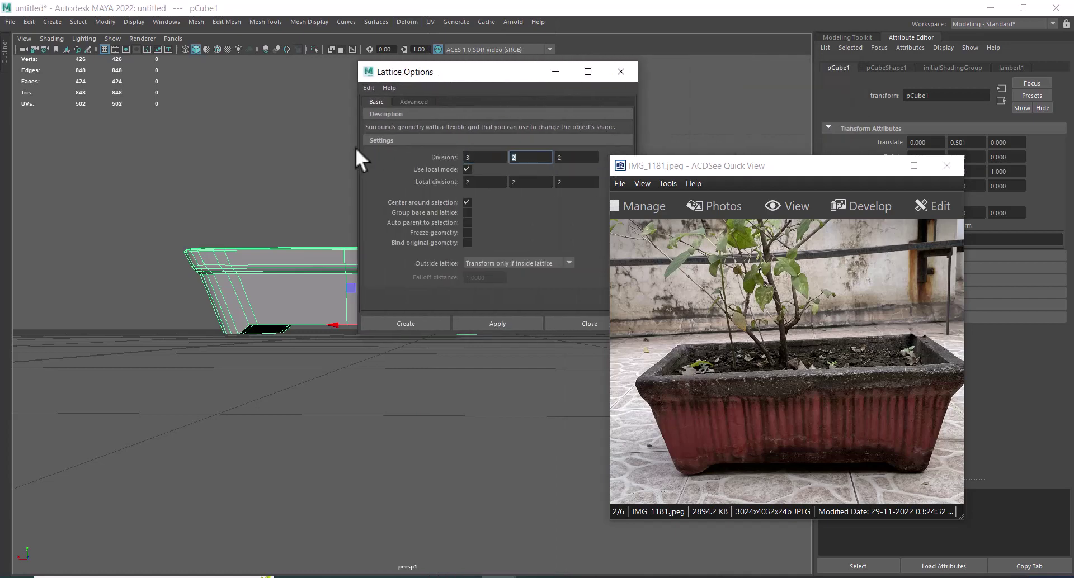
key(Tab)
text(3)
click(407, 323)
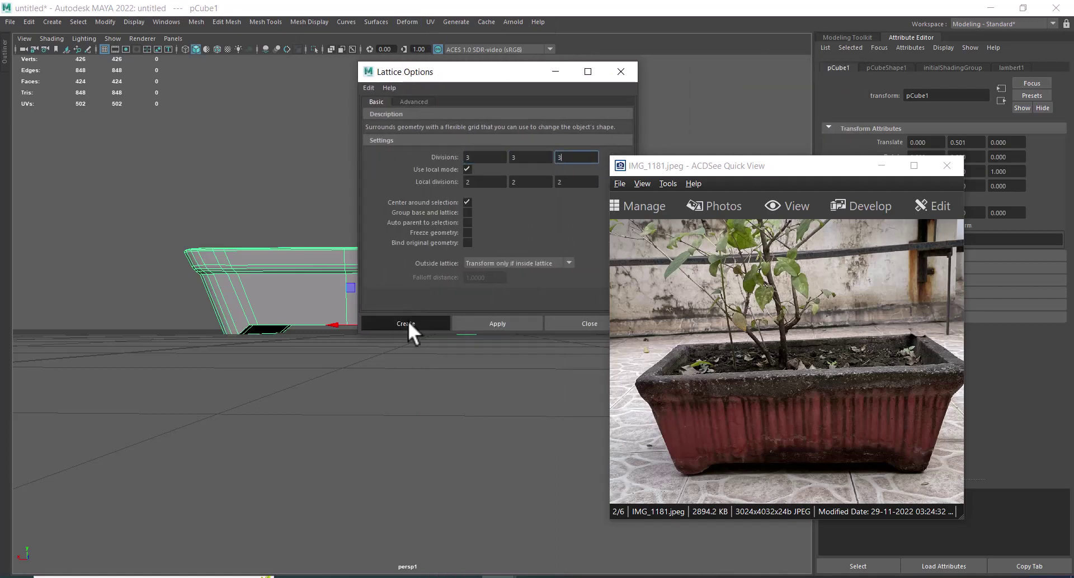
alt+drag(476, 337, 375, 330)
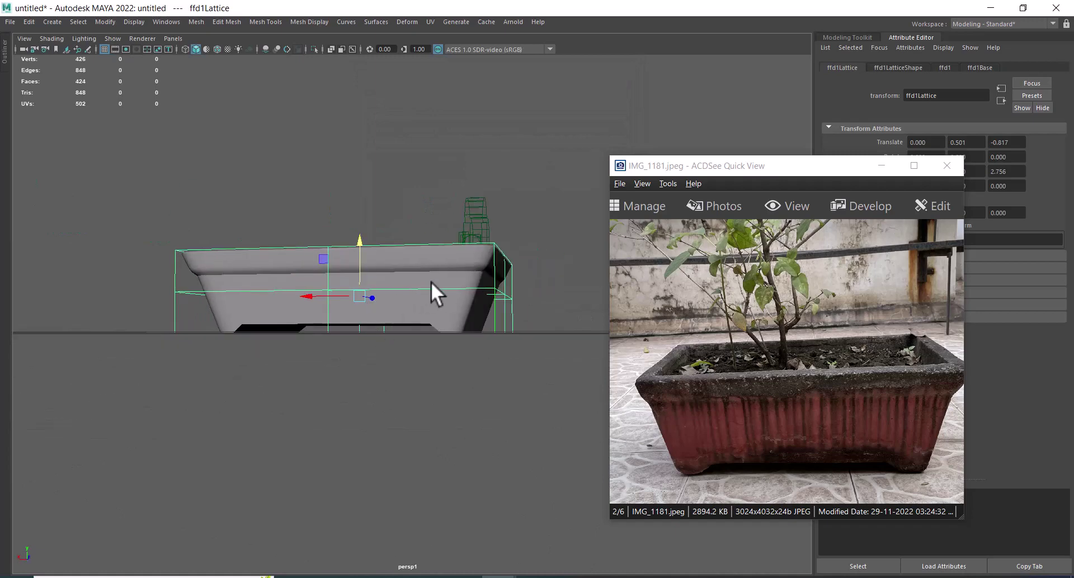
alt+drag(430, 281, 540, 236)
In side view, select the top two rows of lattice points and raise them along Y
right_click(546, 178)
click(529, 116)
key(space)
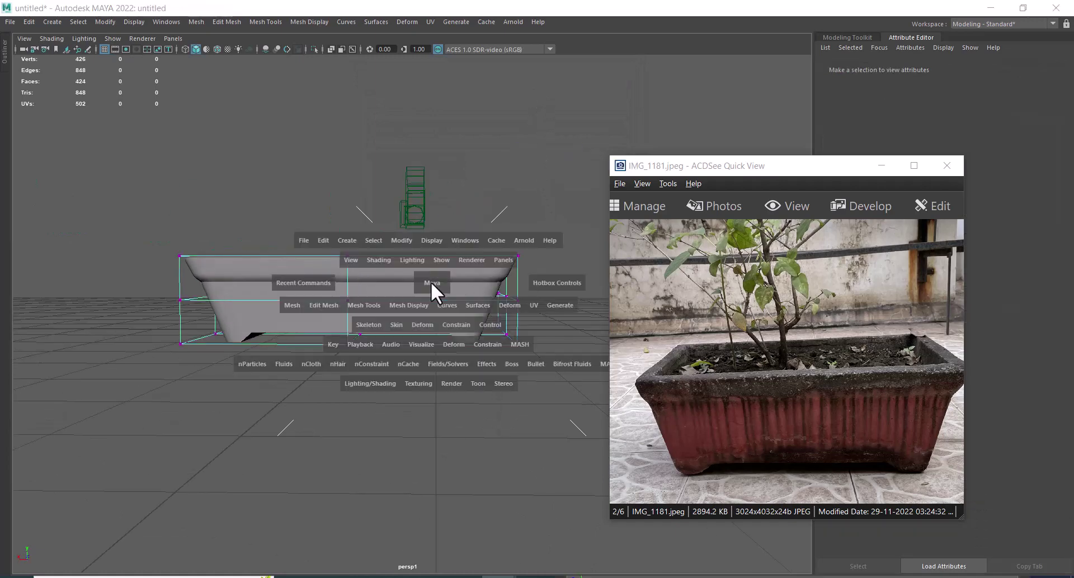
drag(430, 281, 489, 280)
scroll(488, 281, down, 5)
alt+middle_drag(427, 261, 297, 258)
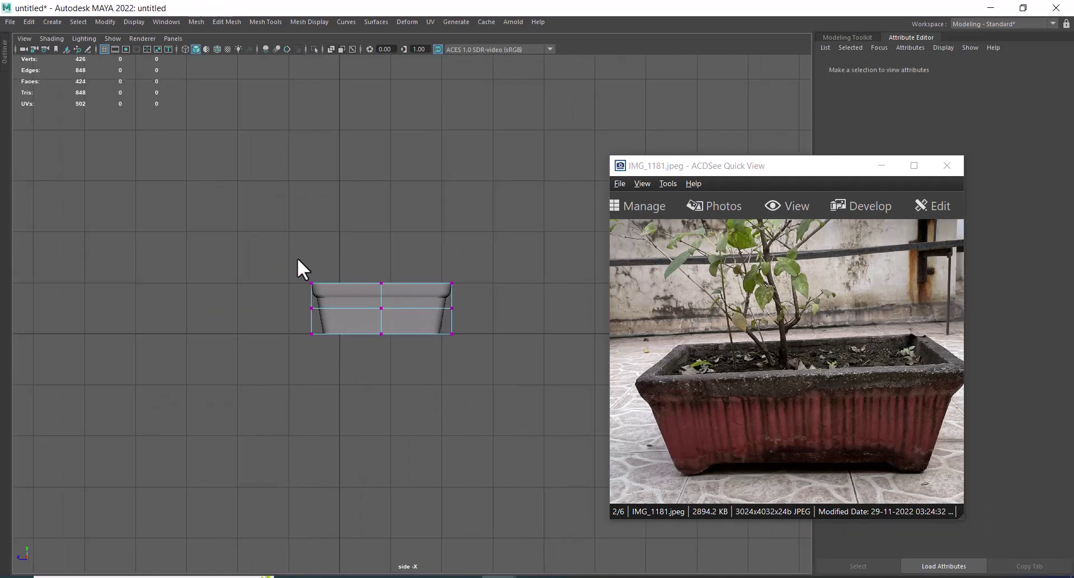
drag(283, 264, 468, 316)
scroll(387, 268, up, 2)
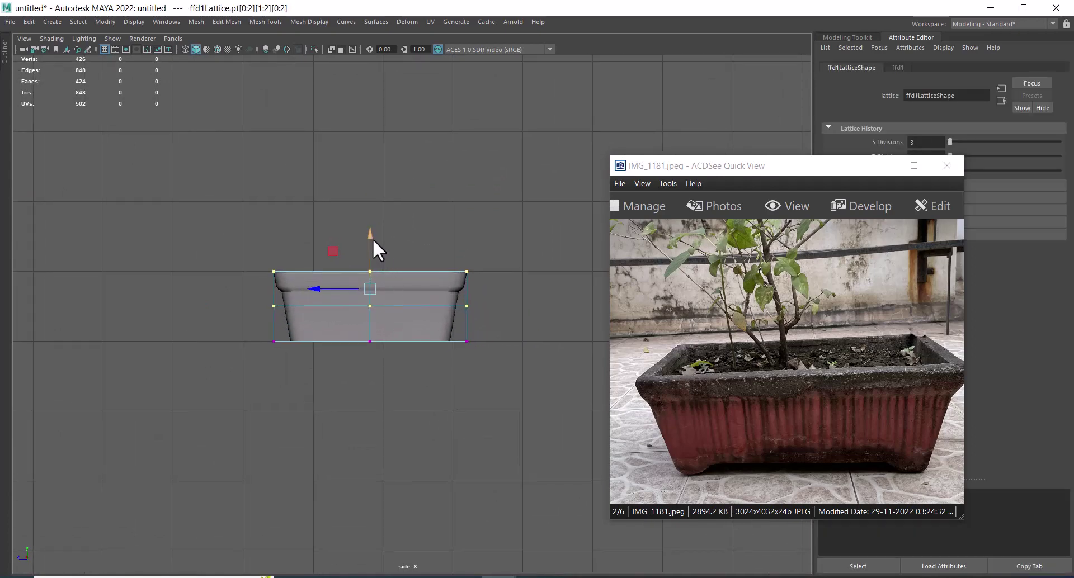
drag(373, 240, 368, 223)
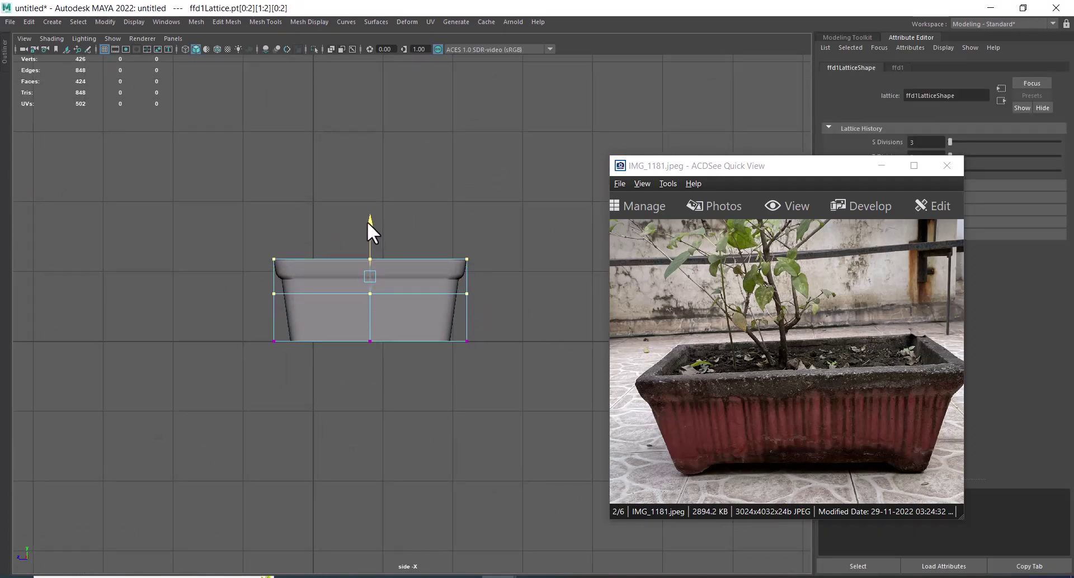
Back in perspective, fine-tune the raised rows, then return the lattice to object mode
key(space)
drag(431, 253, 461, 309)
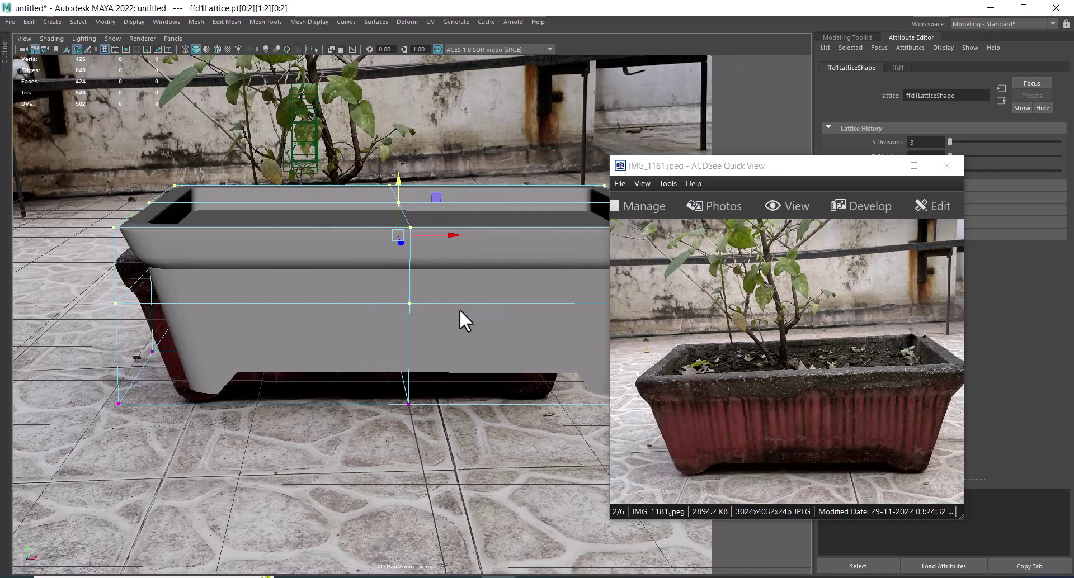
key(space)
mouse_move(459, 197)
mouse_down()
mouse_move(405, 359)
mouse_move(406, 351)
mouse_move(407, 401)
mouse_up()
alt+drag(387, 362, 378, 372)
drag(360, 279, 359, 278)
alt+drag(471, 355, 520, 424)
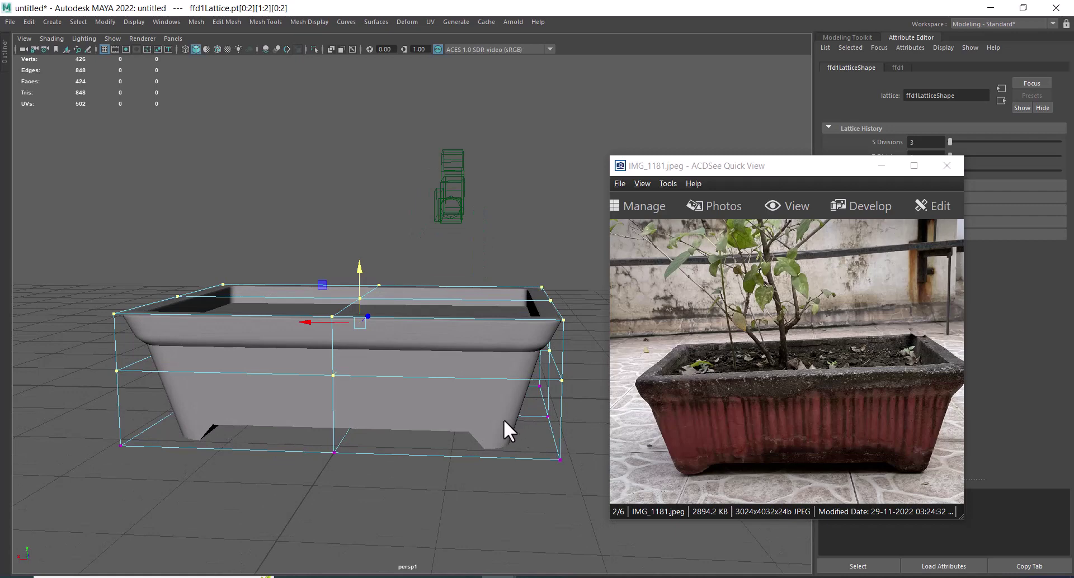
right_drag(453, 283, 530, 251)
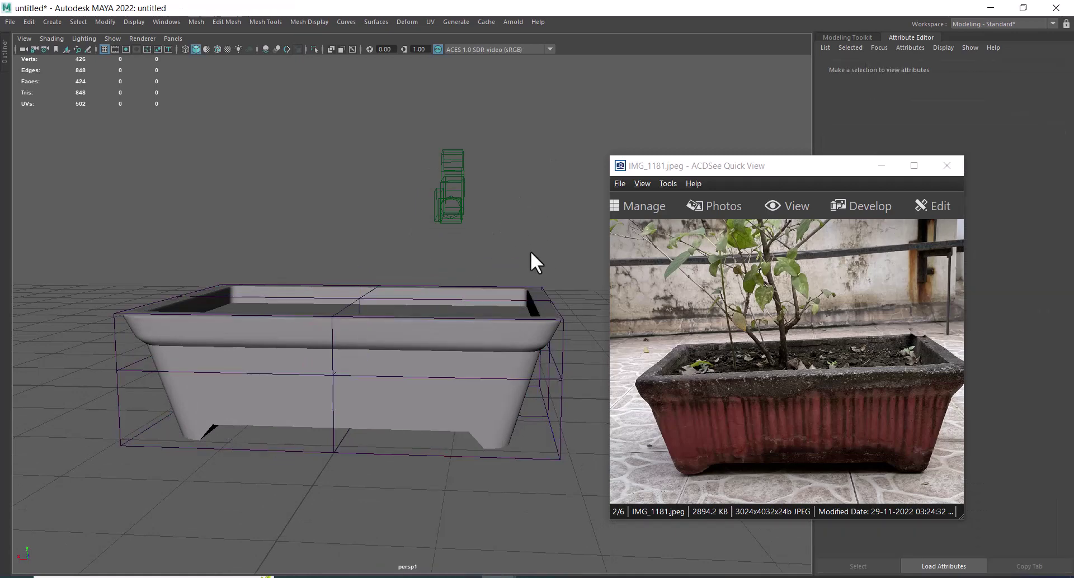
Select pCube1 and delete its history to bake the lattice shape into the pot
drag(479, 338, 479, 338)
click(29, 23)
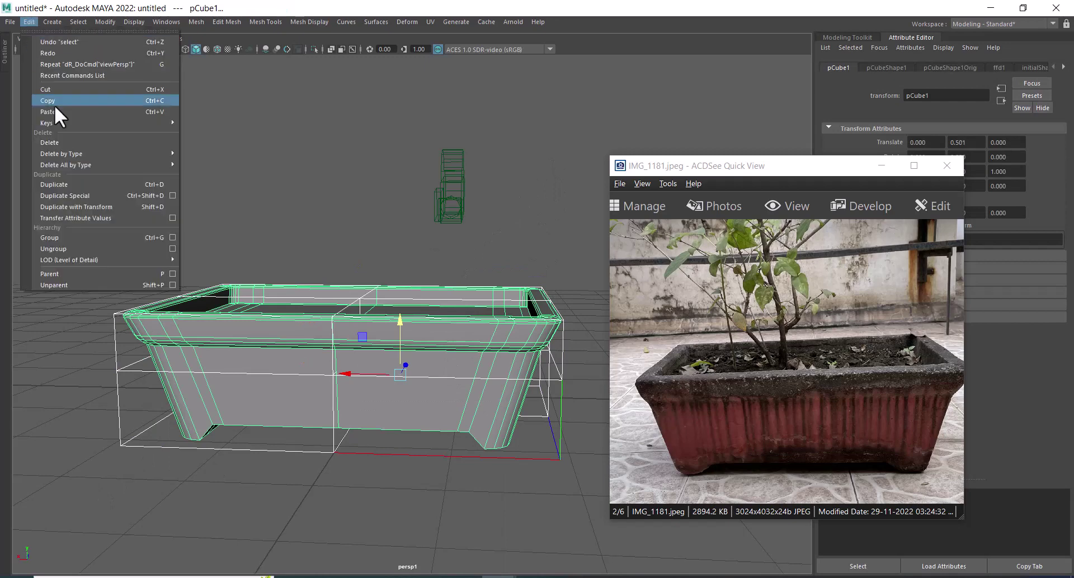
click(236, 150)
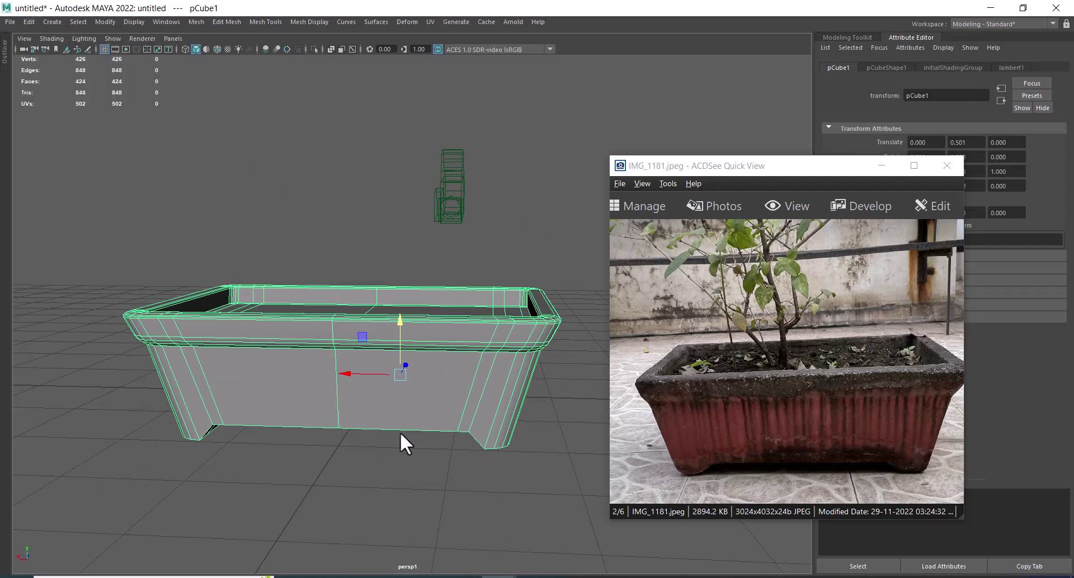
mouse_move(400, 439)
alt+mouse_down()
mouse_move(408, 471)
mouse_move(385, 345)
alt+mouse_up()
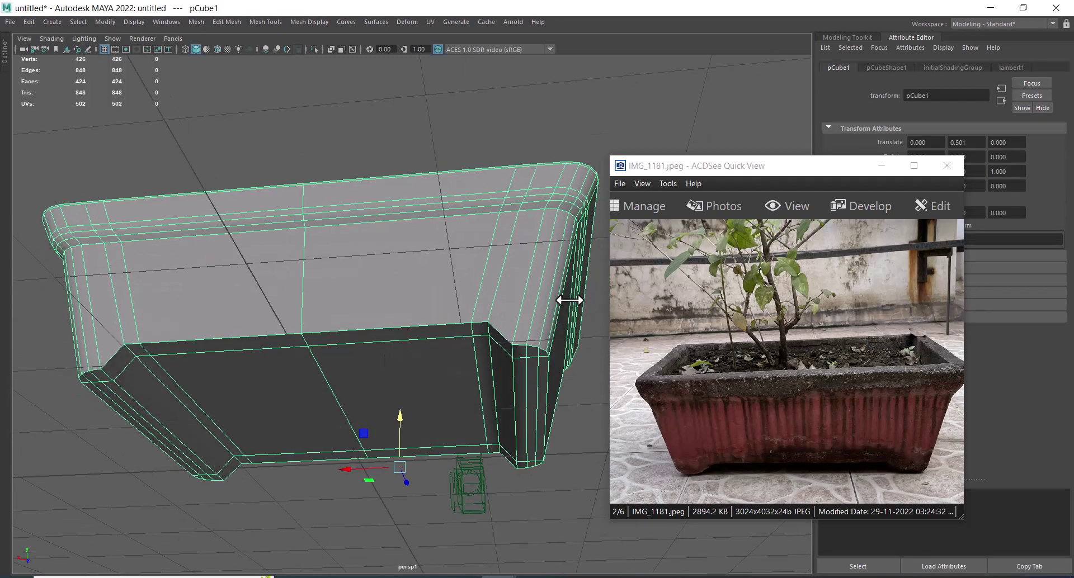
mouse_move(570, 298)
alt+right_down()
mouse_move(371, 271)
mouse_move(374, 228)
alt+right_up()
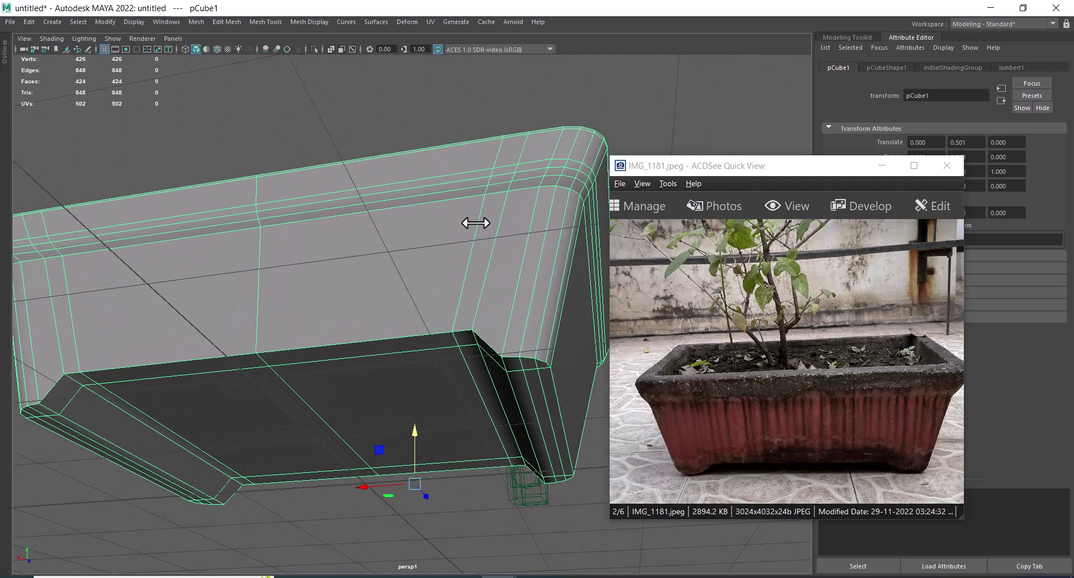
right_drag(476, 222, 463, 163)
mouse_move(522, 103)
alt+mouse_down()
mouse_move(479, 330)
mouse_move(429, 287)
mouse_move(382, 273)
mouse_move(415, 314)
alt+mouse_up()
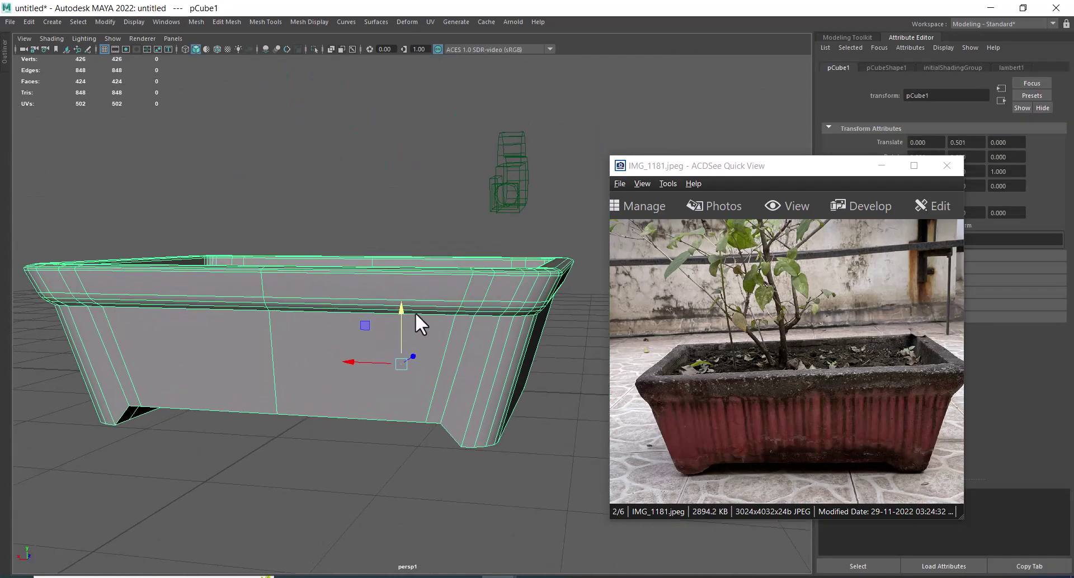
Apply Soften Edge to the pot for smooth shading, then reselect the pot
shift+right_drag(396, 291, 498, 310)
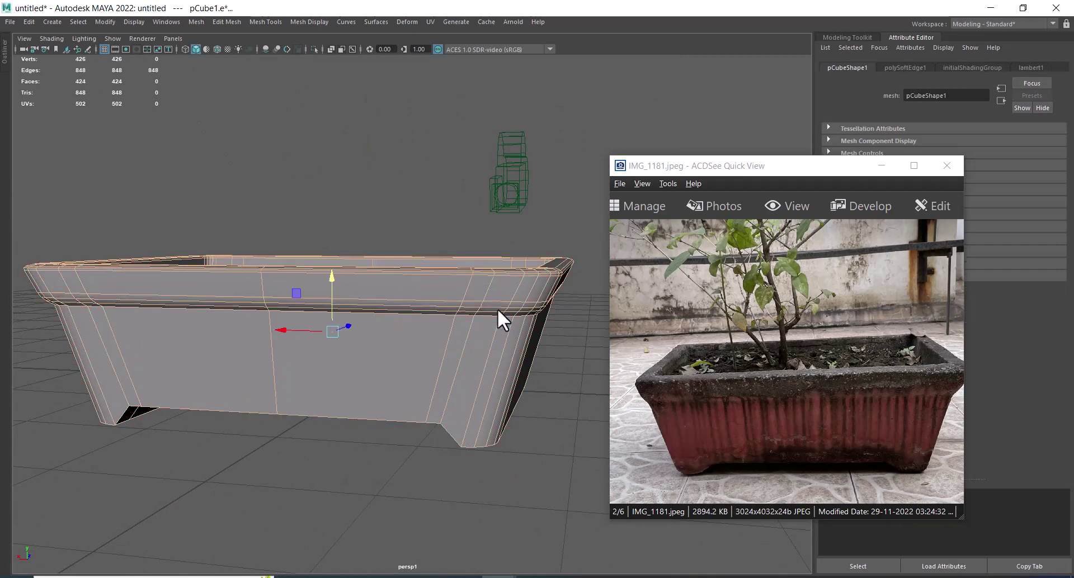
click(333, 348)
mouse_move(332, 348)
alt+mouse_down()
mouse_move(324, 320)
mouse_move(372, 345)
mouse_move(404, 396)
alt+mouse_up()
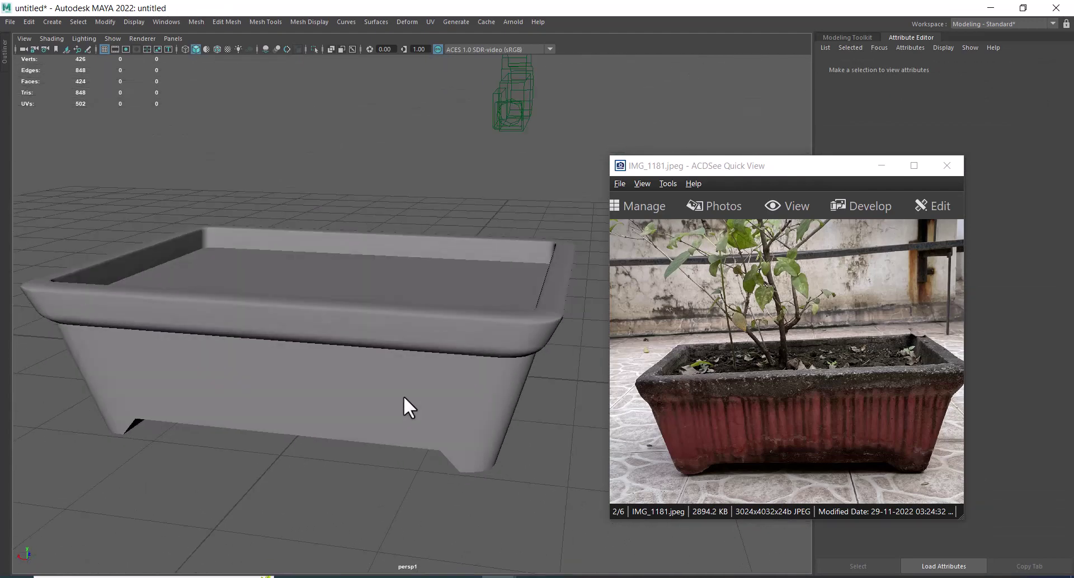
click(391, 351)
drag(419, 298, 373, 431)
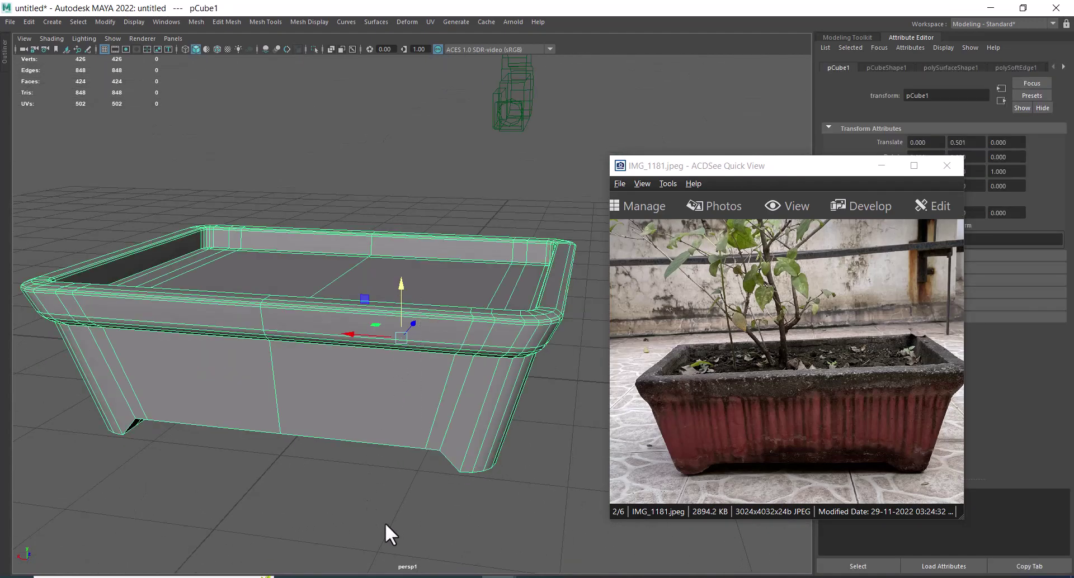
mouse_move(434, 344)
alt+mouse_down()
mouse_move(451, 353)
mouse_move(440, 356)
alt+mouse_up()
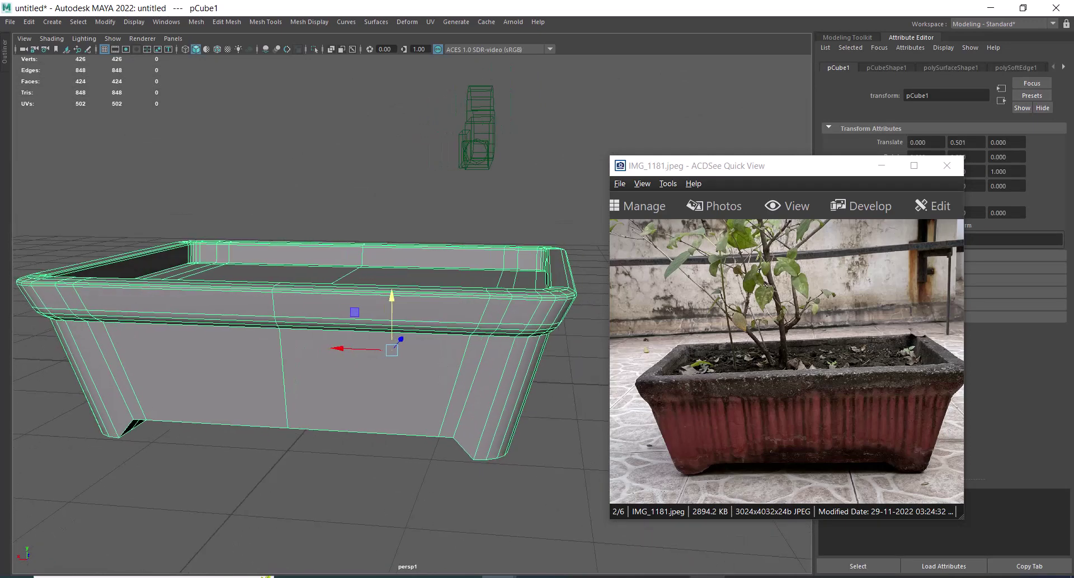